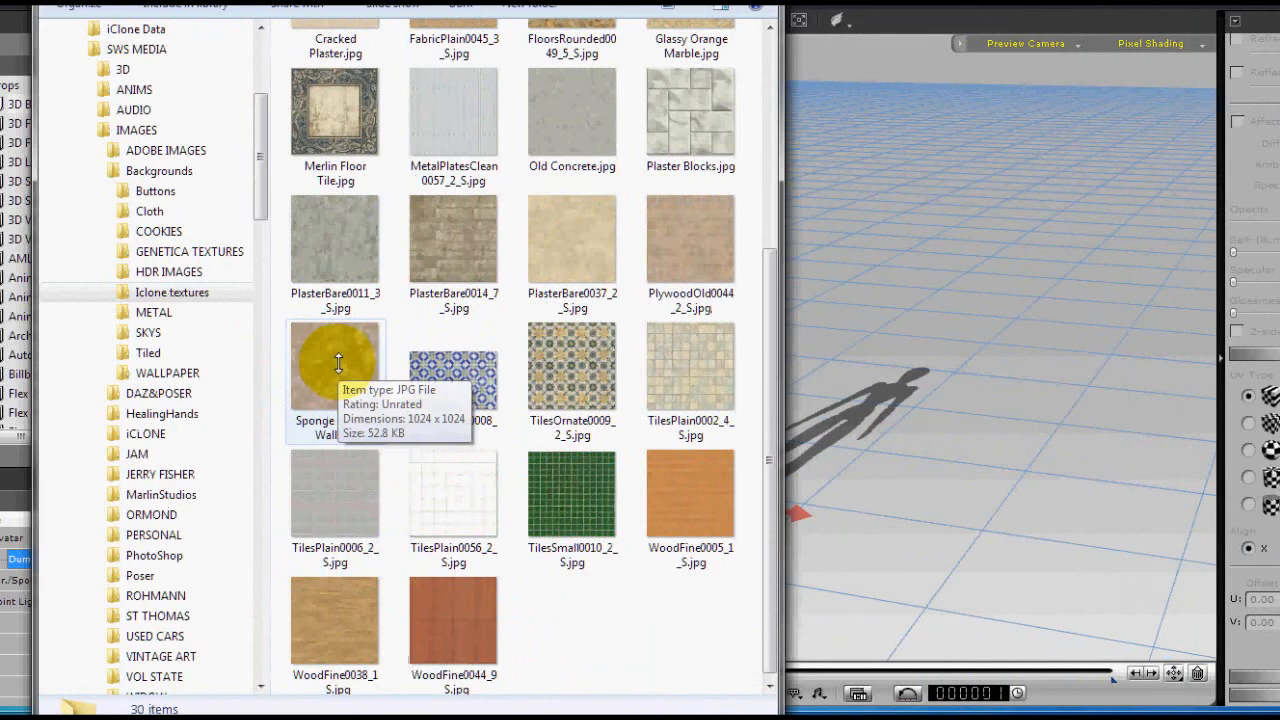
Bring Sponge Painted Wall.jpg into the scene as an image plane and rotate it to lie flat as a floor
left_click_drag(346, 362, 918, 447)
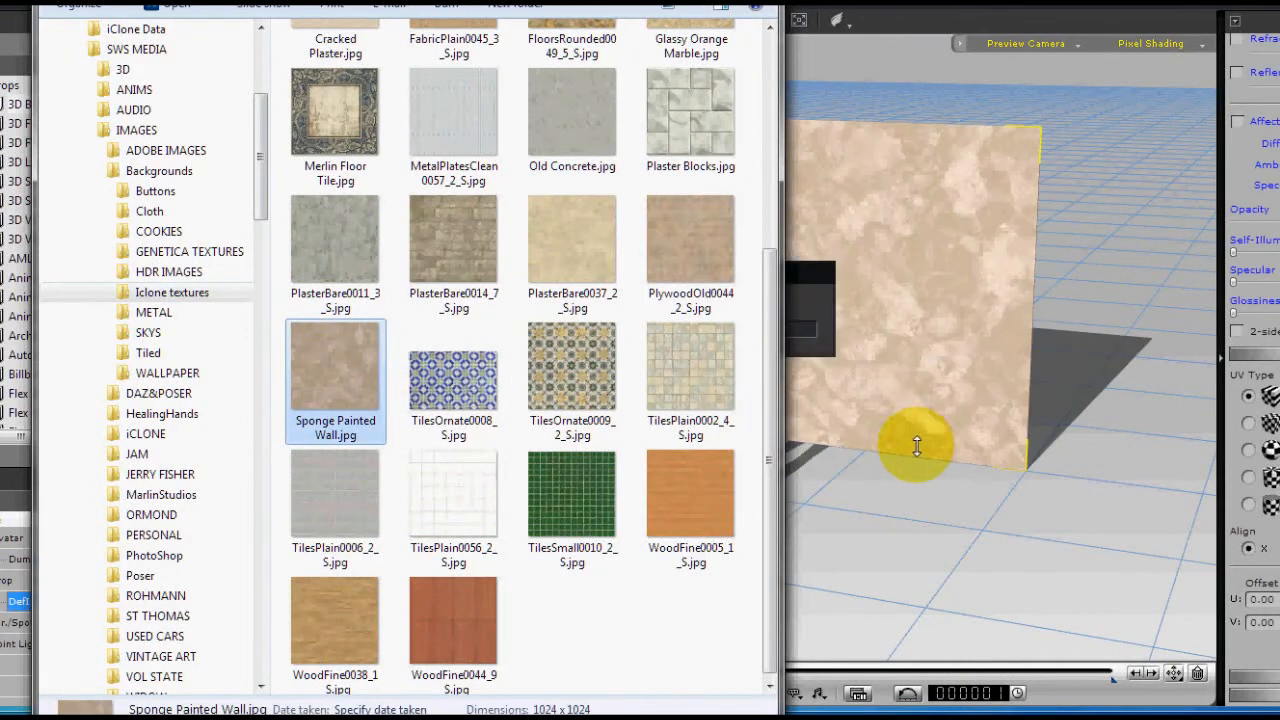
left_click(917, 465)
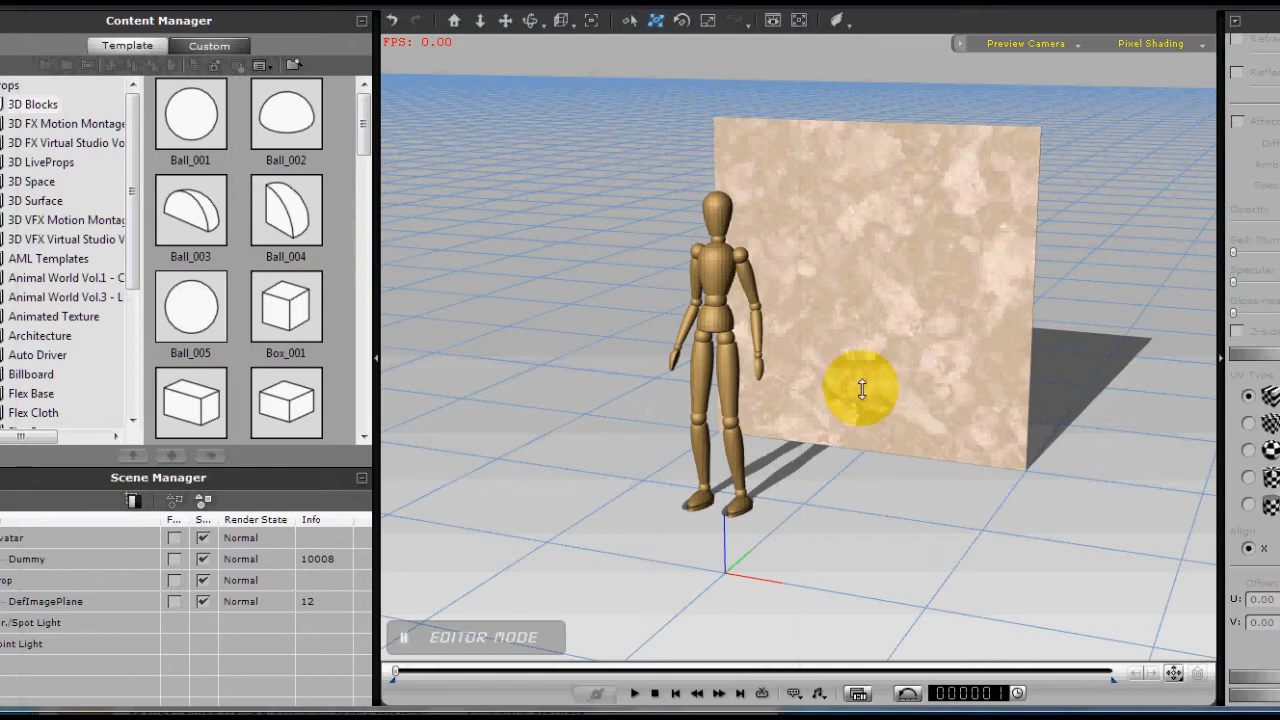
middle_click_drag(897, 466, 972, 476)
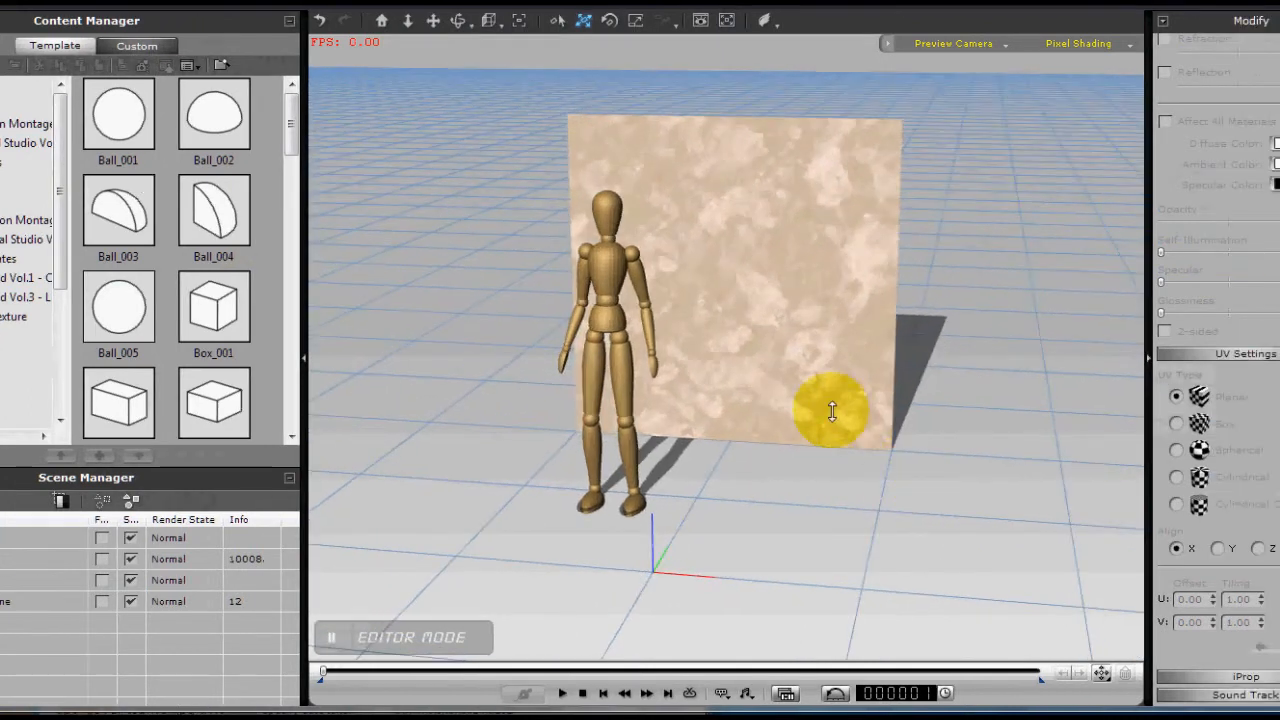
middle_click_drag(832, 411, 802, 450)
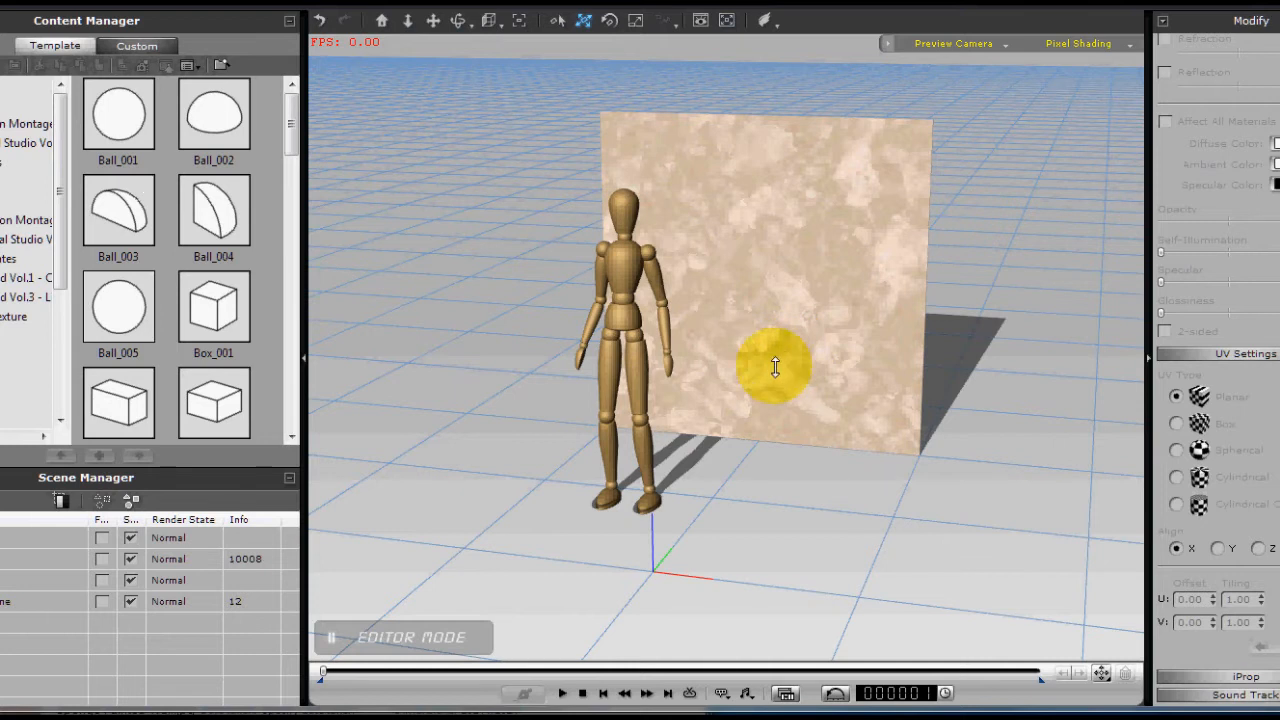
left_click(767, 375)
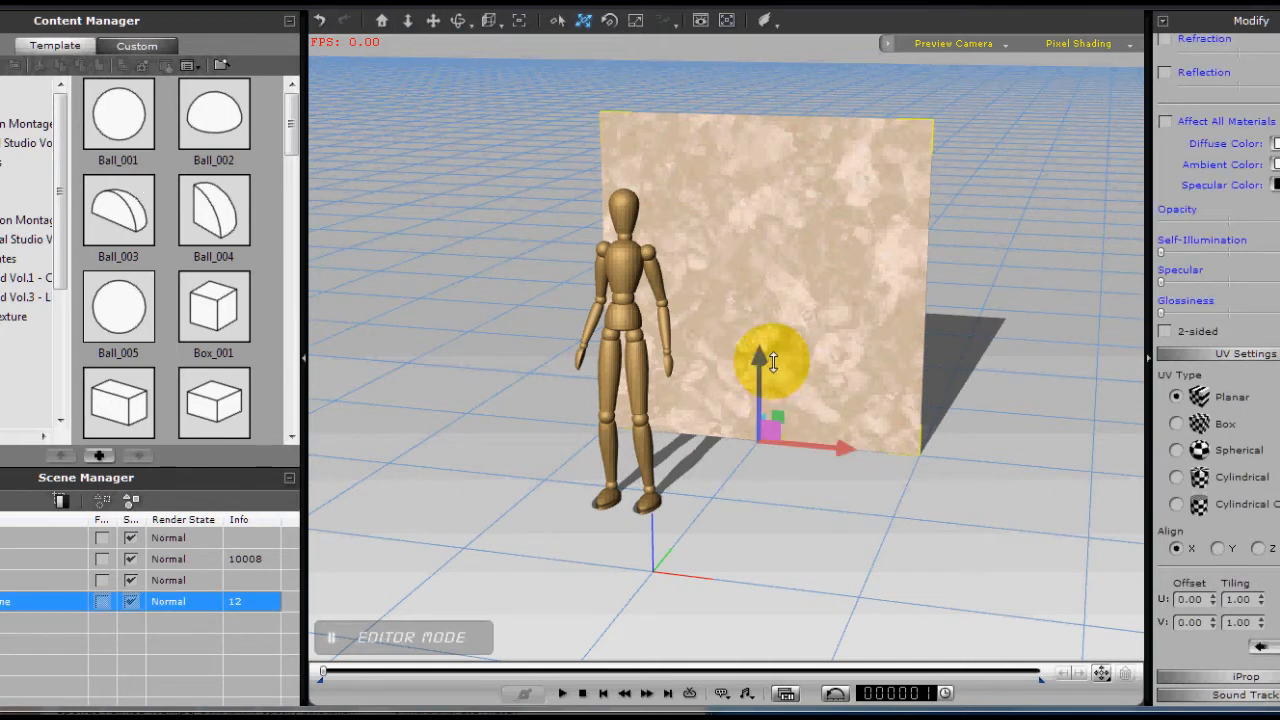
key("e")
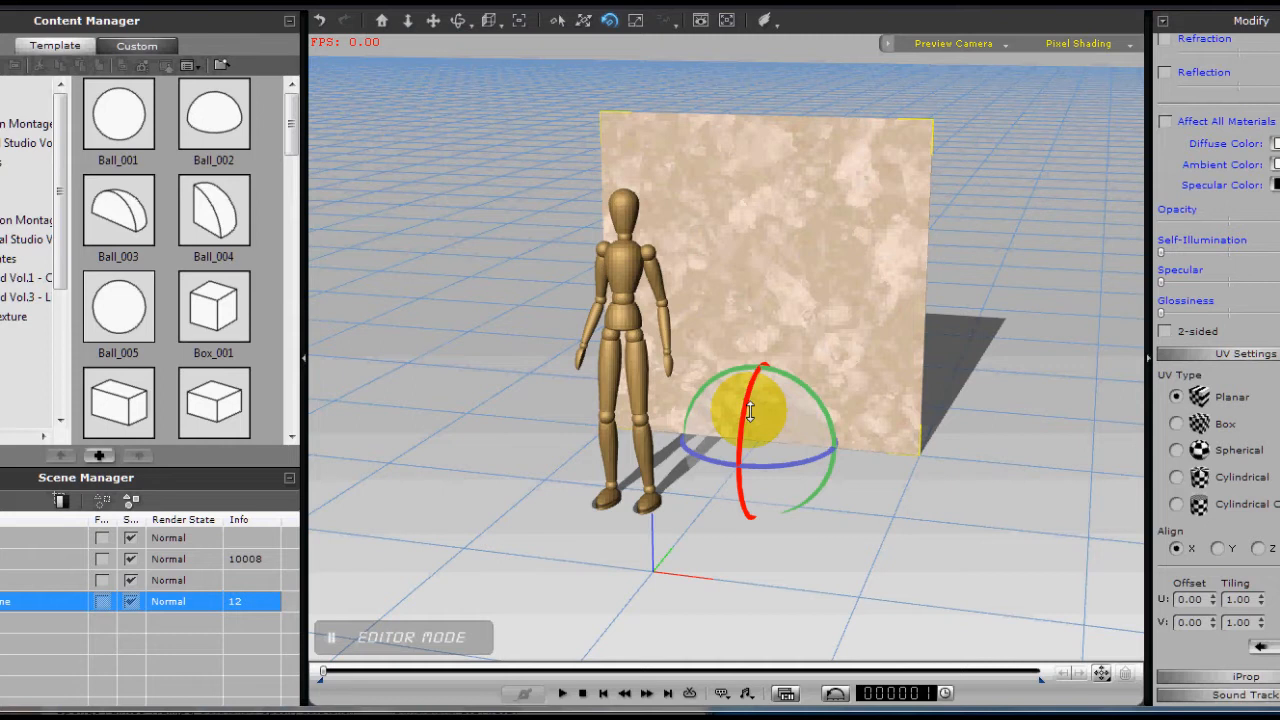
mouse_move(750, 410)
left_mouse_down()
mouse_move(746, 465)
mouse_move(745, 402)
left_mouse_up()
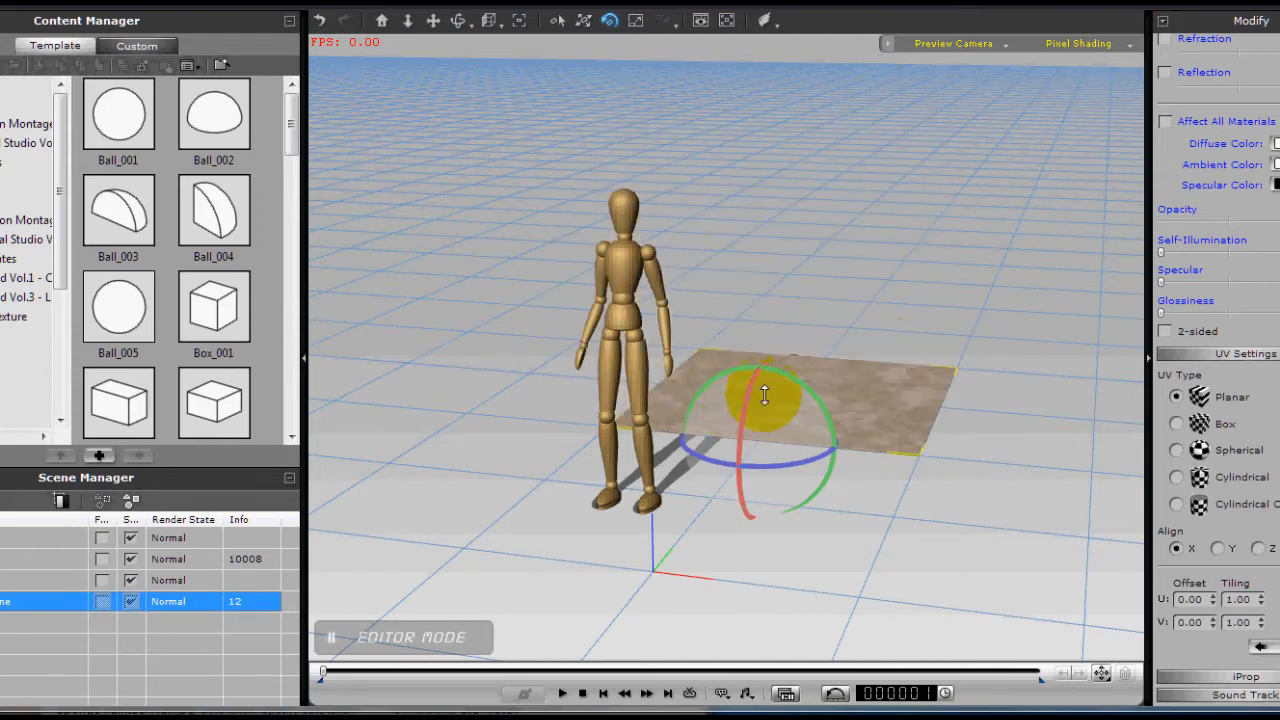
Scale up the flat image plane uniformly and move it forward under the dummy
key("r")
left_click_drag(757, 440, 1270, 218)
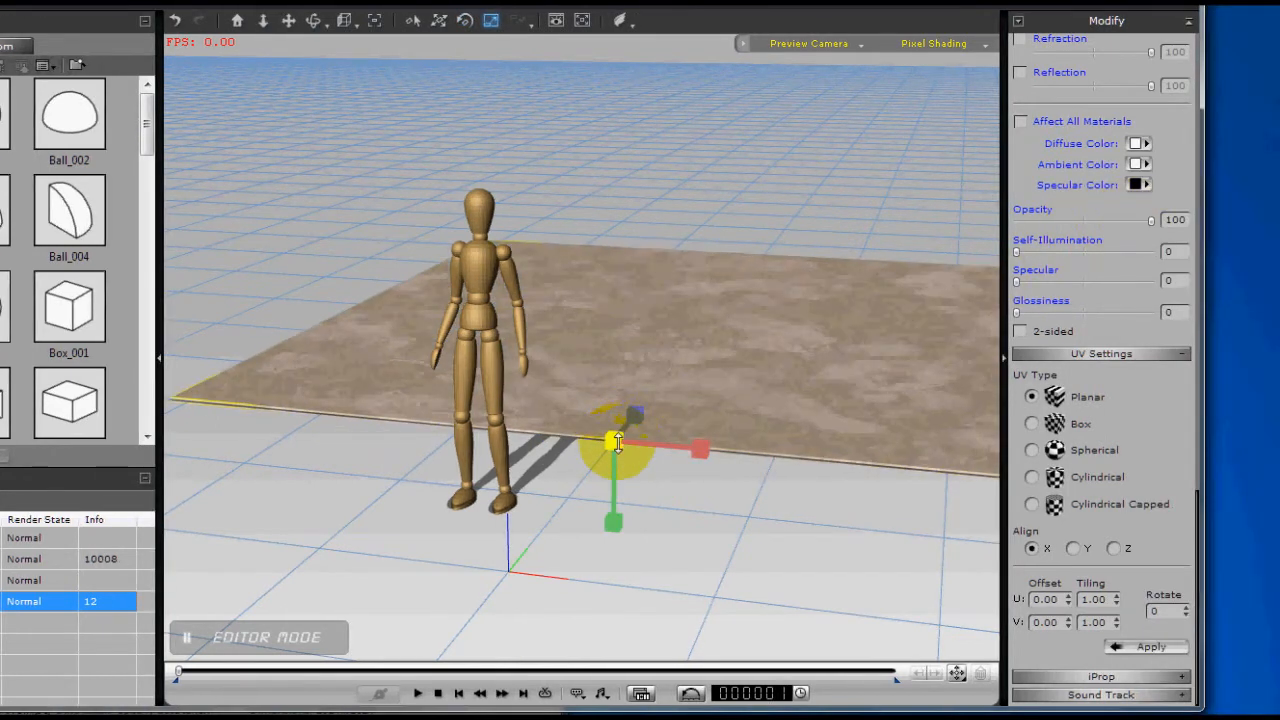
key("w")
left_click_drag(640, 412, 454, 608)
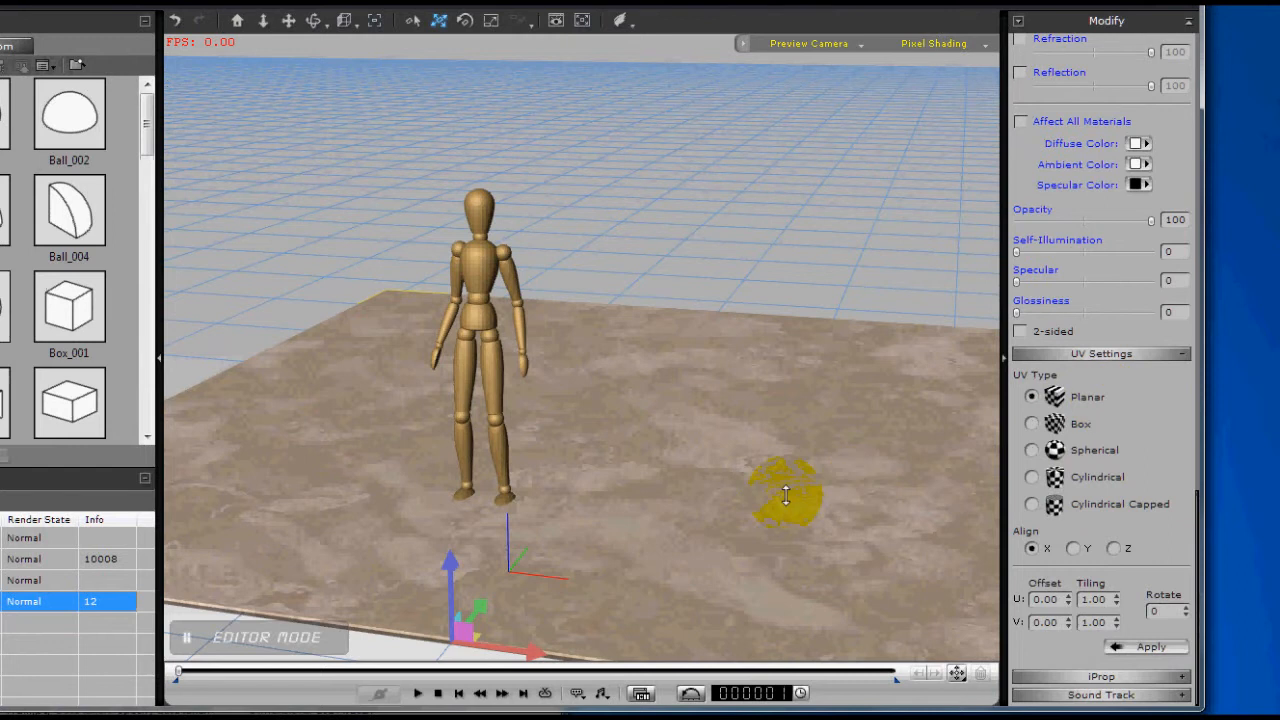
Set the floor plane's diffuse texture tiling to 3 with the ratio locked
scroll(1130, 440, "up", 8)
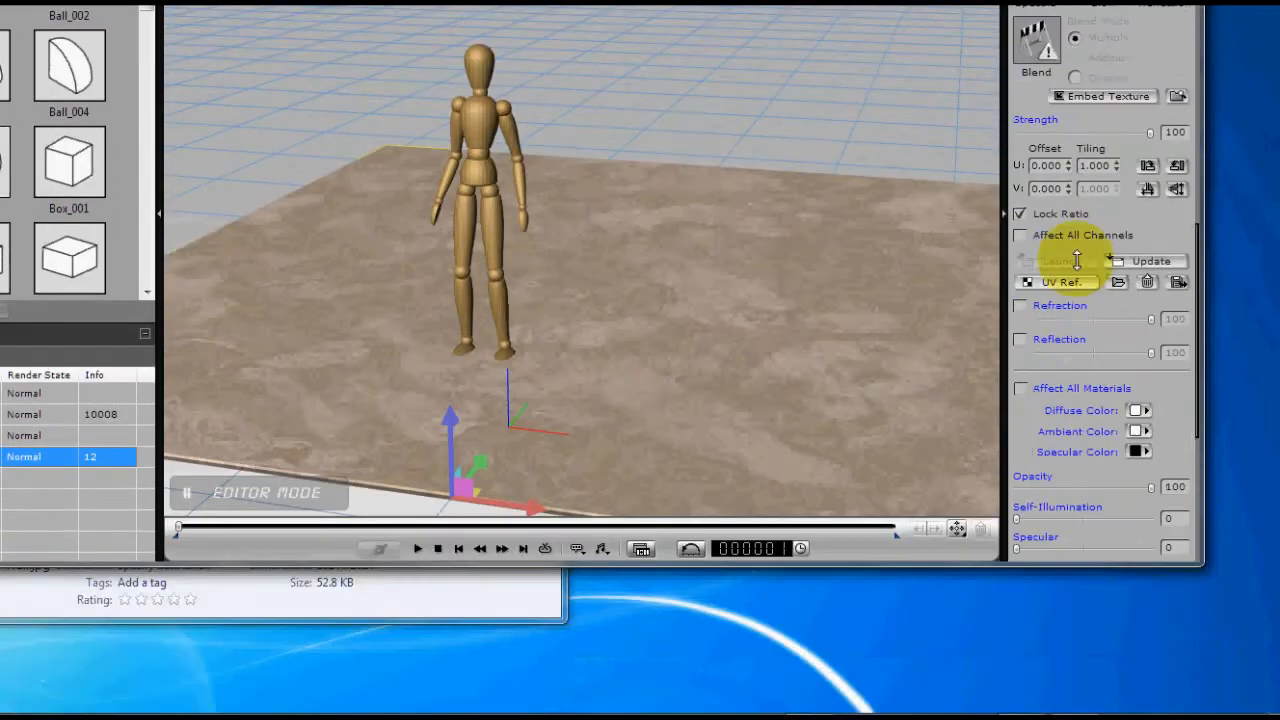
scroll(1159, 197, "up", 3)
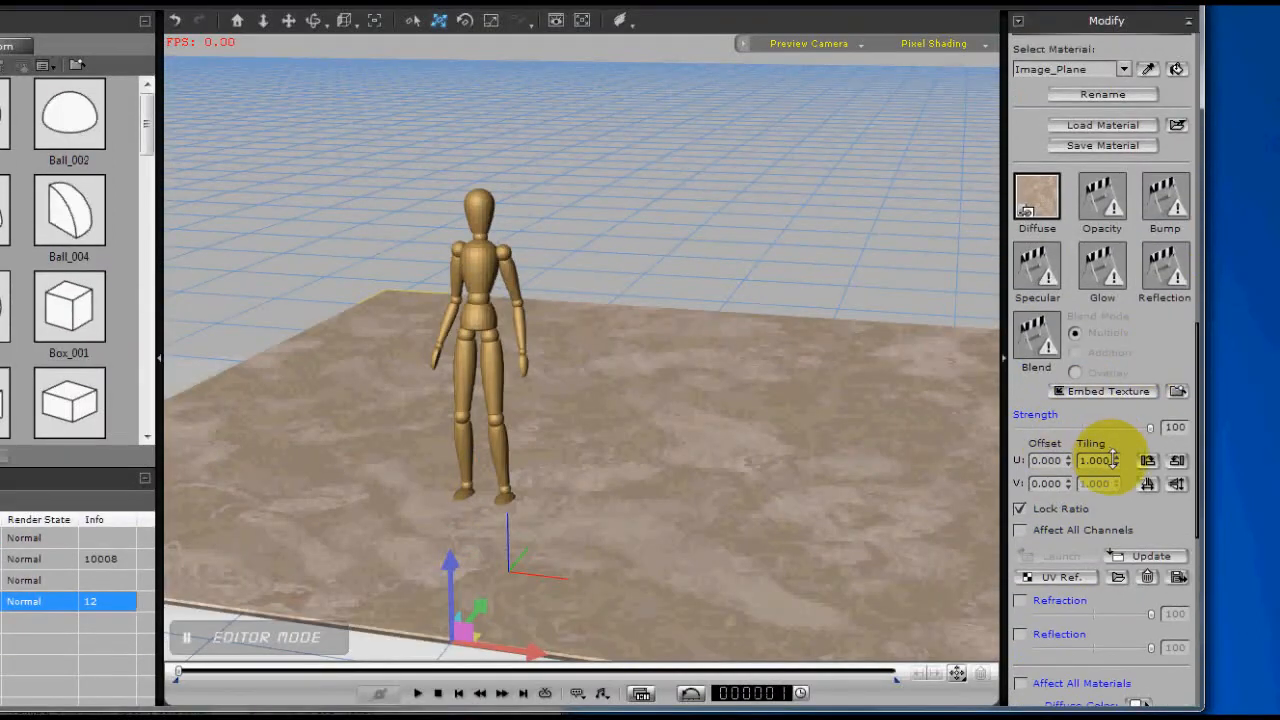
left_click_drag(1097, 460, 1068, 460)
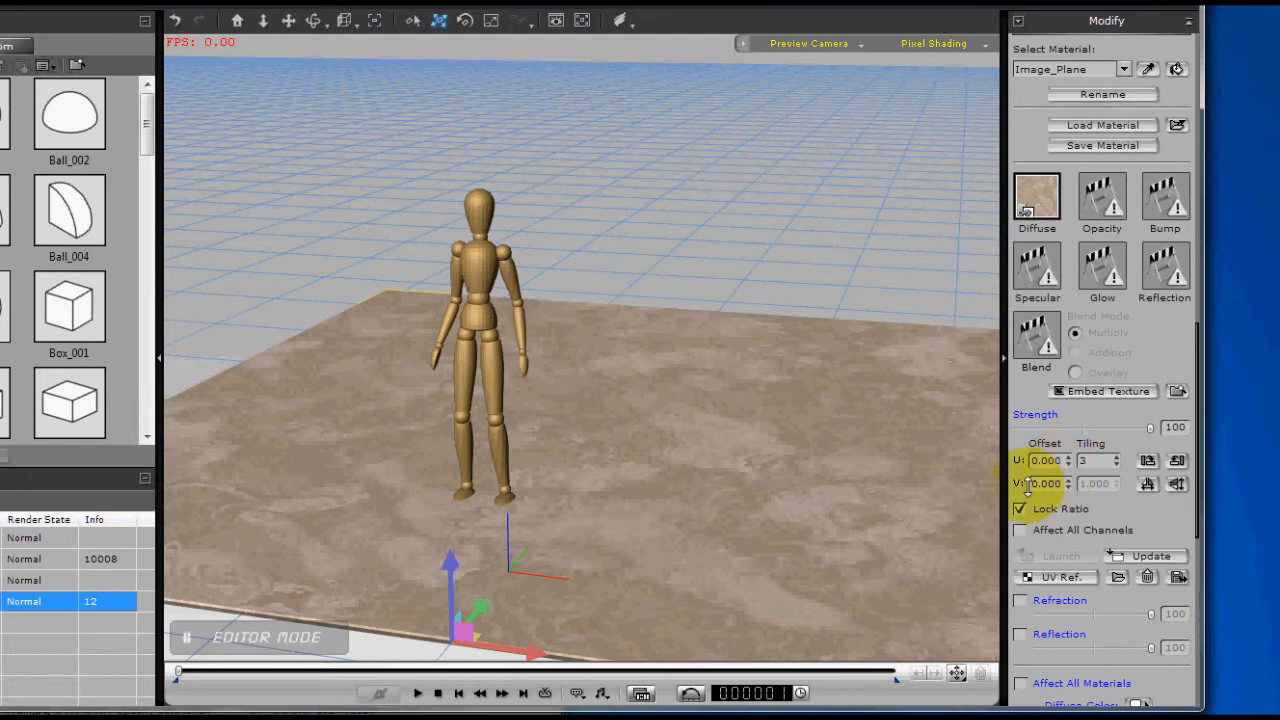
key("Return")
Lower the floor plane slightly beneath the dummy's feet and turn off its Cast Shadow option
left_click_drag(522, 507, 458, 562)
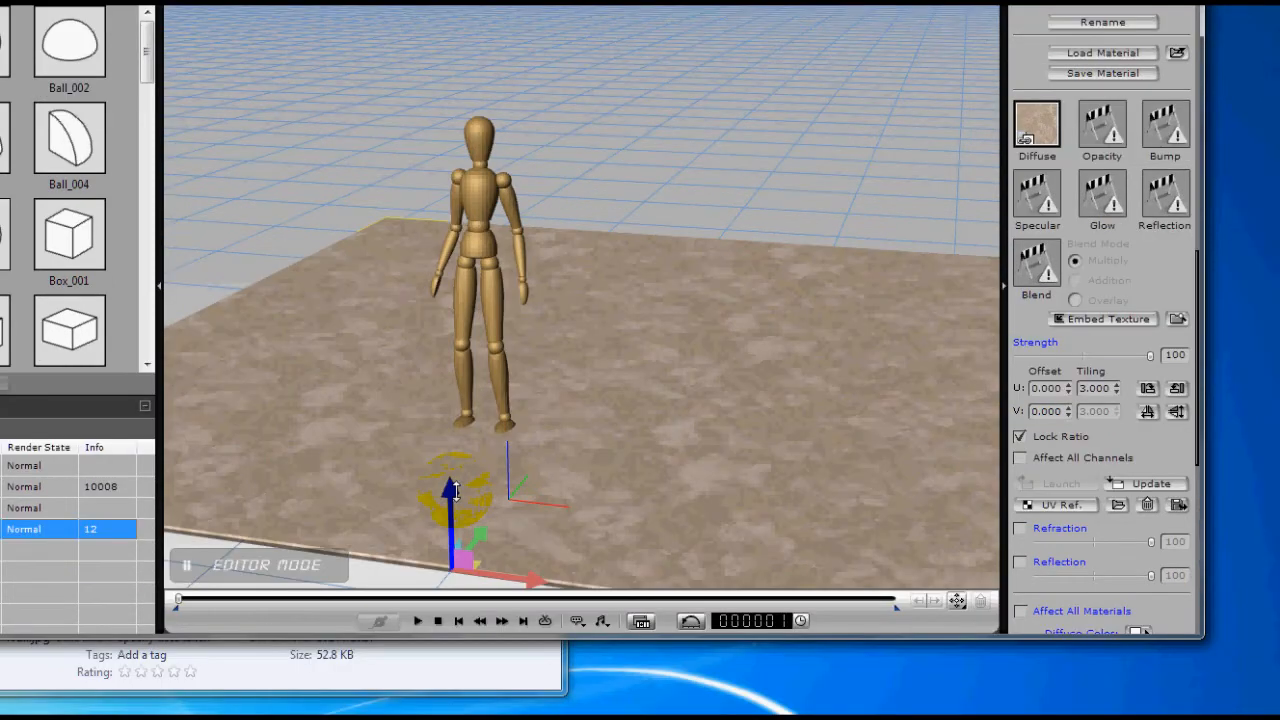
left_click_drag(456, 491, 453, 492)
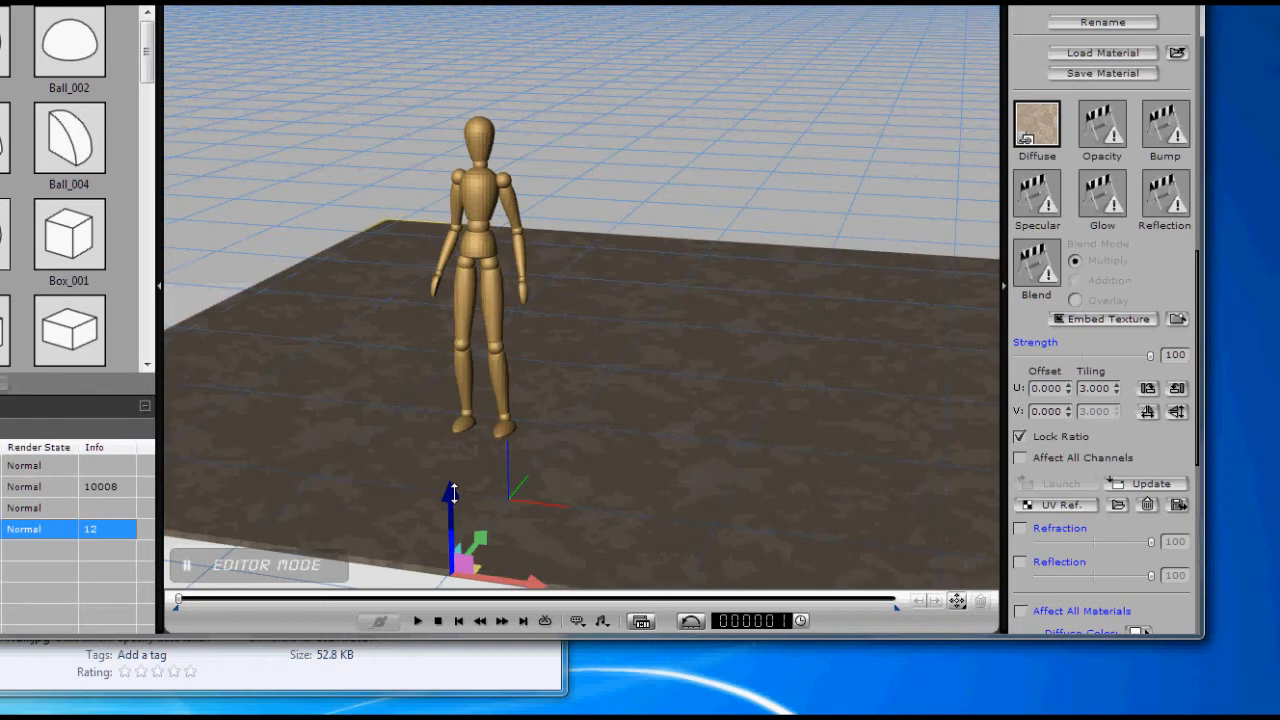
scroll(1149, 291, "up", 5)
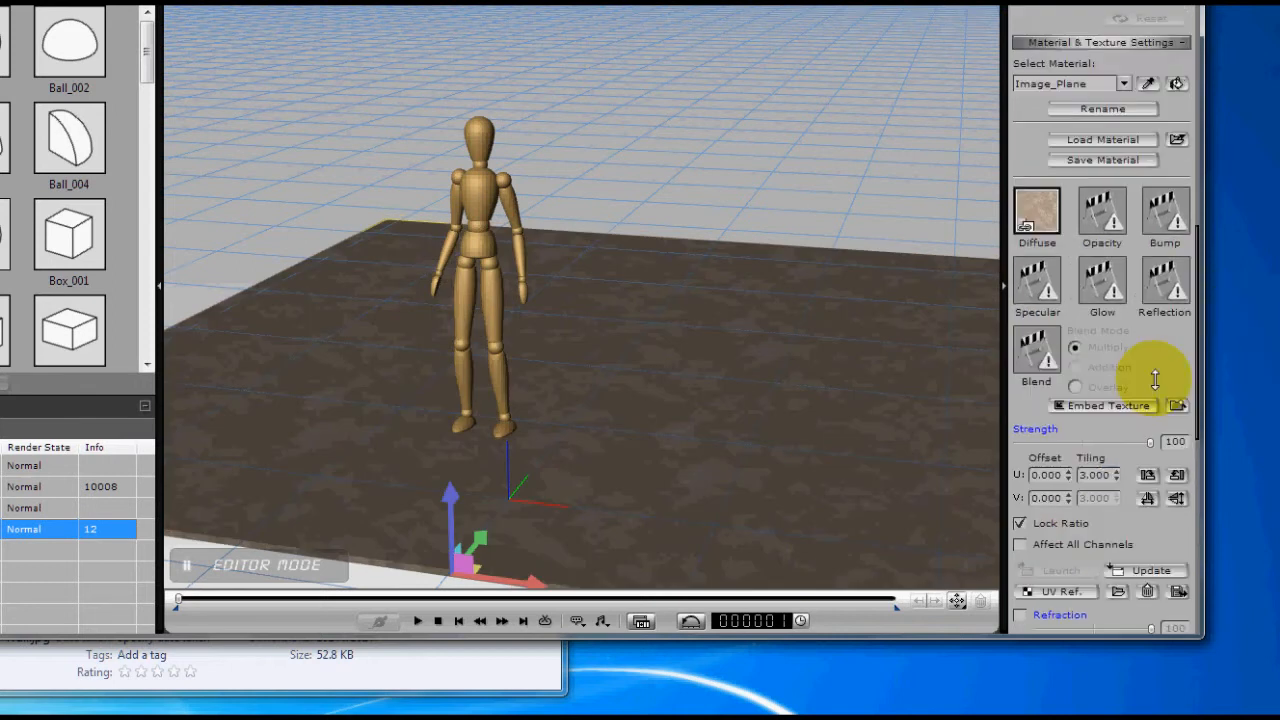
scroll(1150, 40, "up", 2)
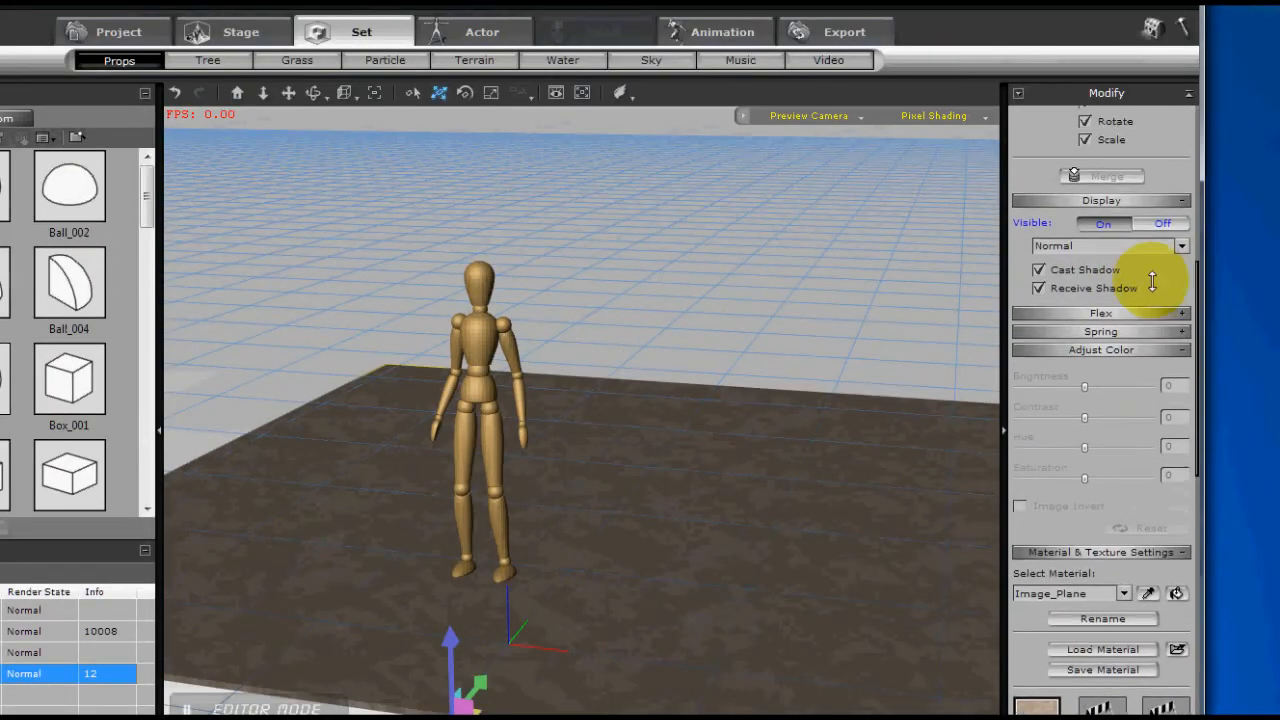
left_click(1039, 268)
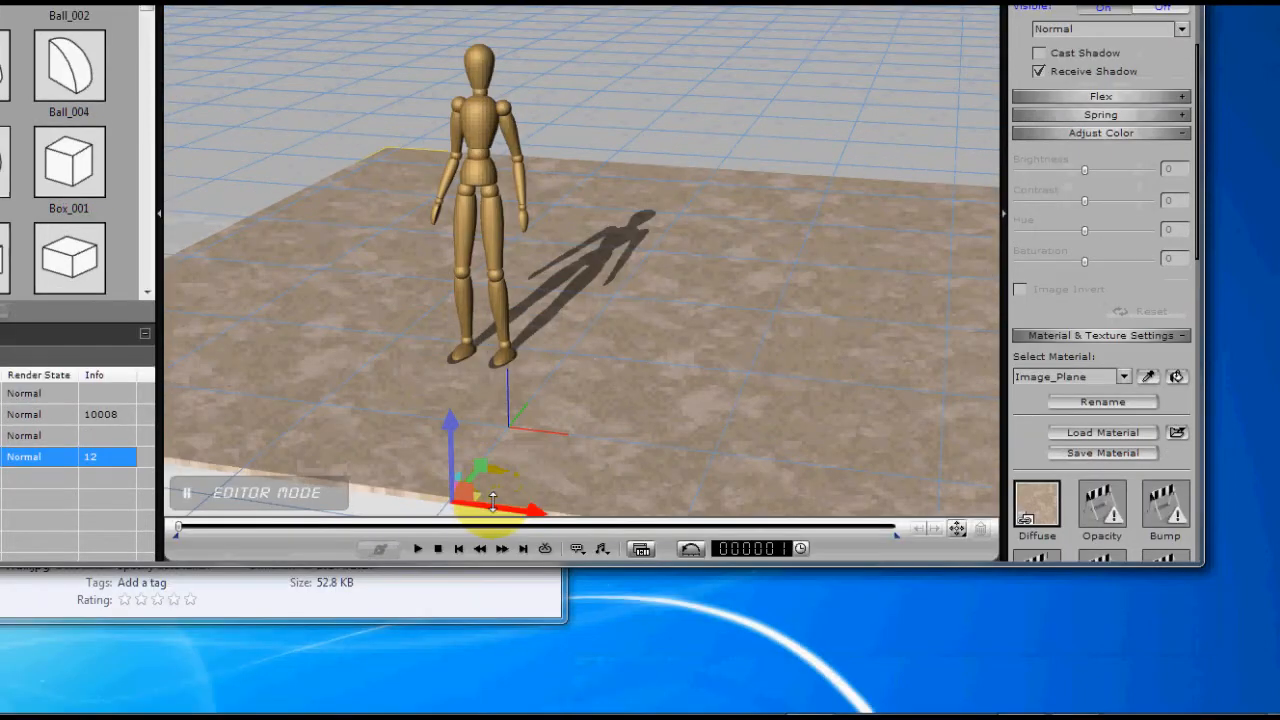
Enlarge the floor plane and reposition it so it extends on all sides around the dummy
left_click_drag(508, 582, 356, 576)
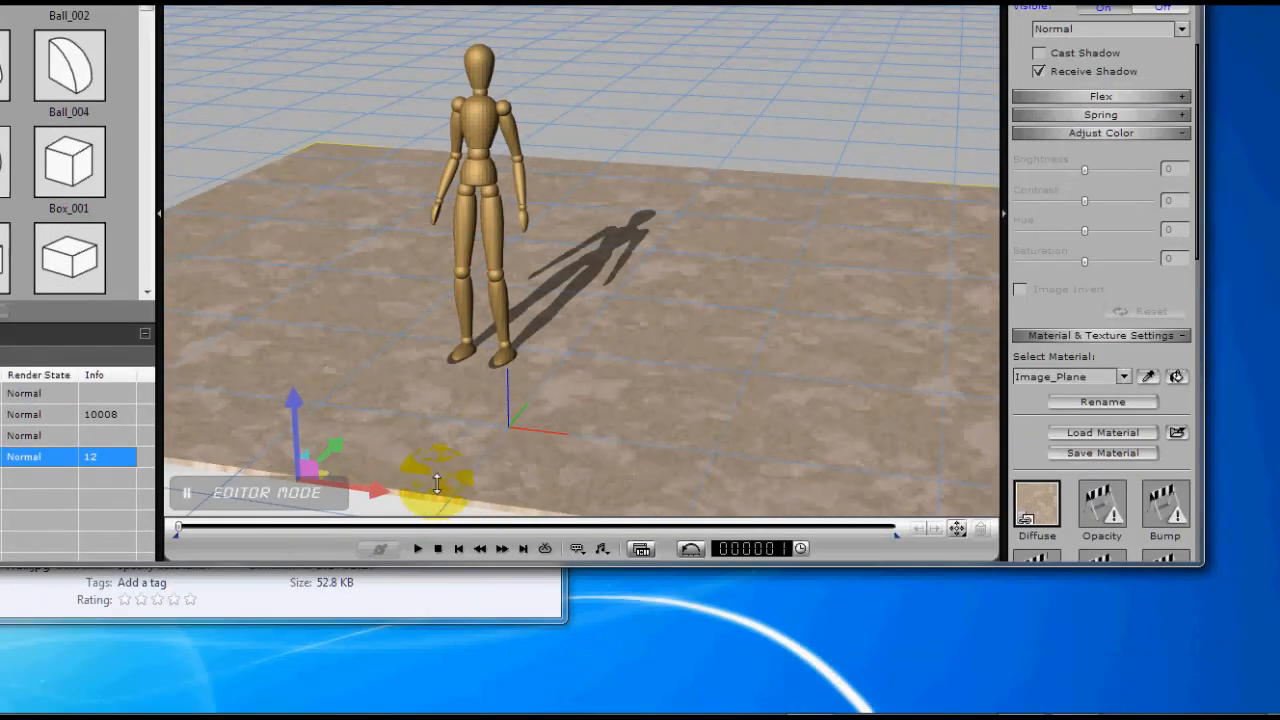
left_click_drag(499, 432, 545, 367)
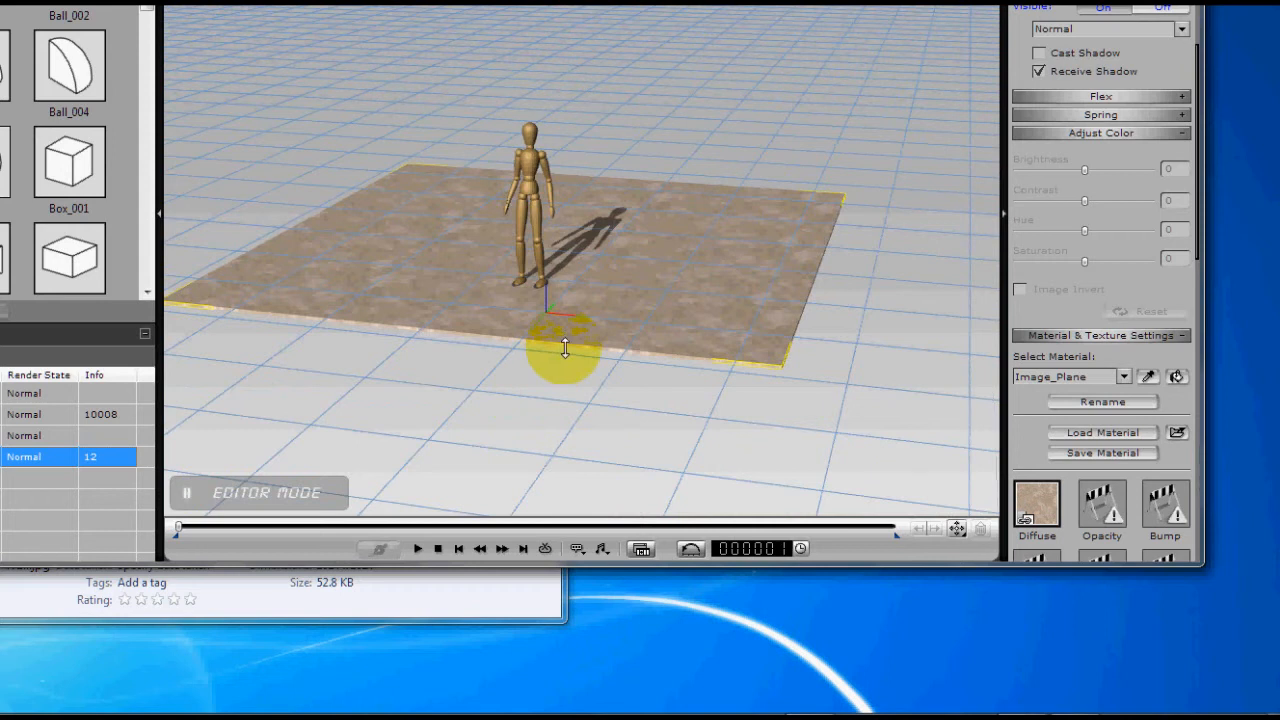
left_click_drag(484, 300, 520, 295)
left_click(525, 345)
left_click_drag(525, 345, 545, 352)
left_click_drag(480, 303, 317, 563)
left_click(709, 248)
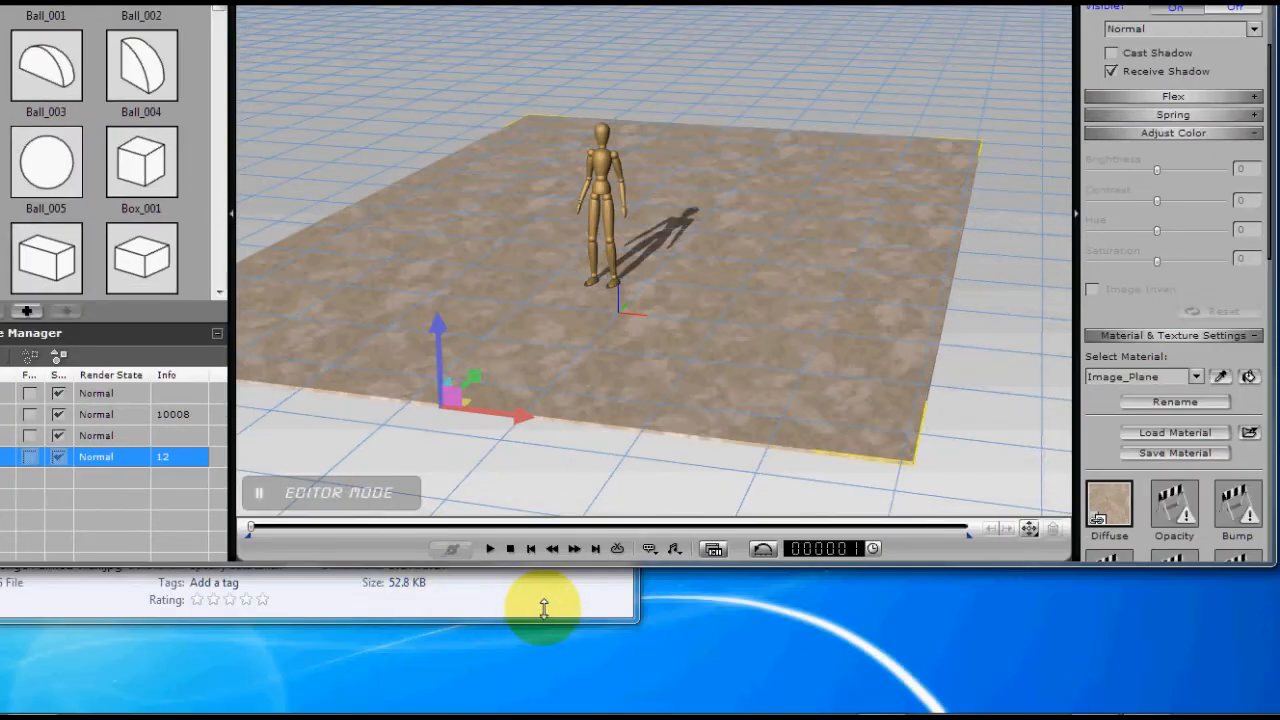
Switch to the file browser, open the WALLS folder under SMALL SIZE, and place PlasterWhiteDirty0101_S.jpg in the scene as an image plane
left_click(544, 598)
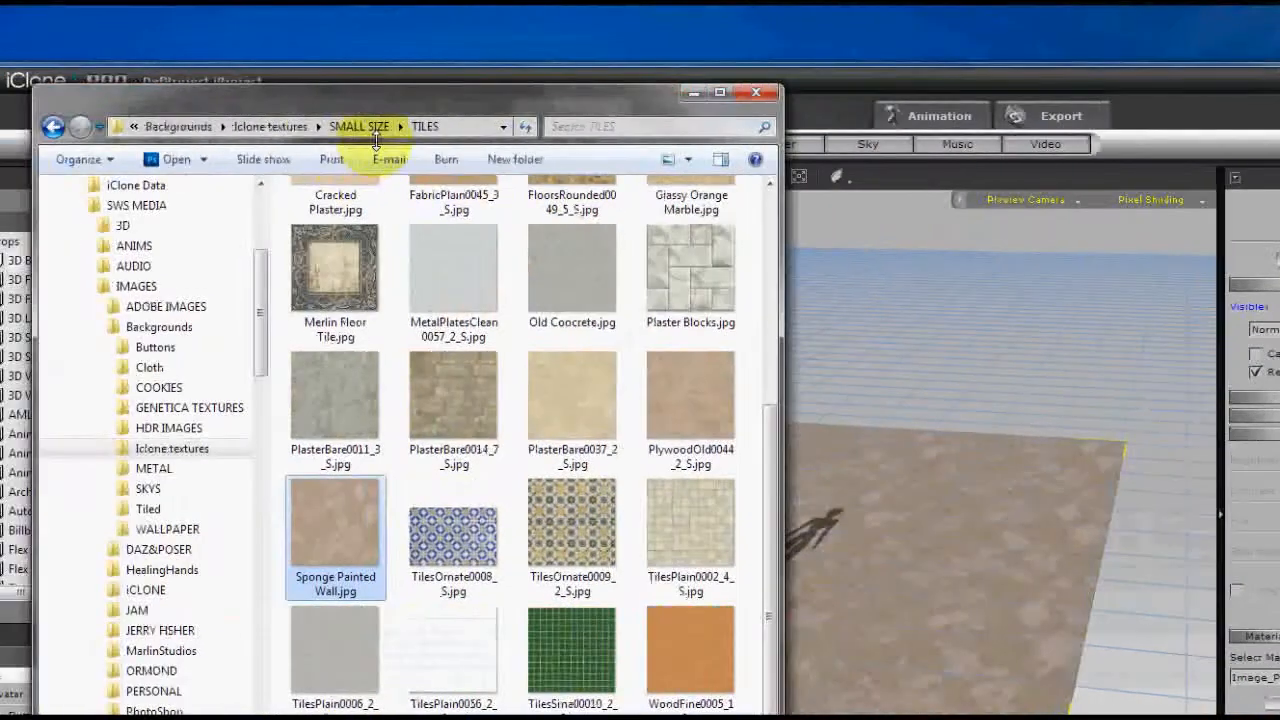
left_click(371, 125)
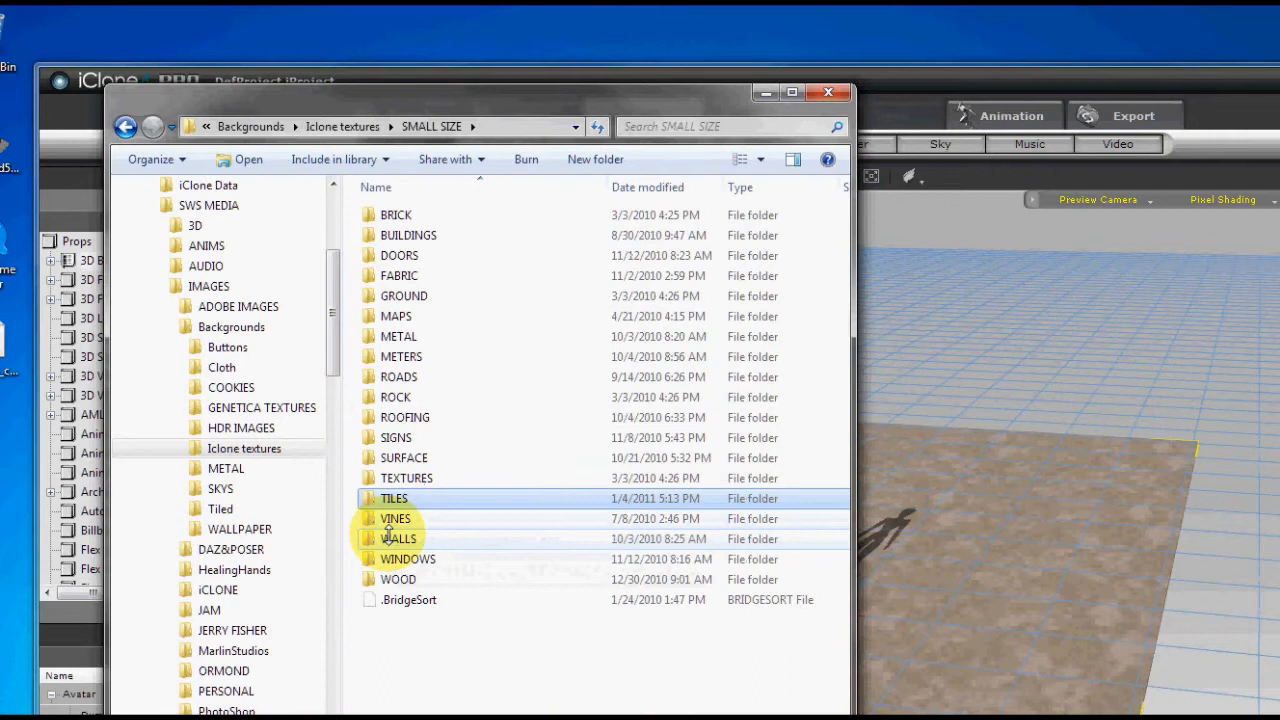
double_click(320, 538)
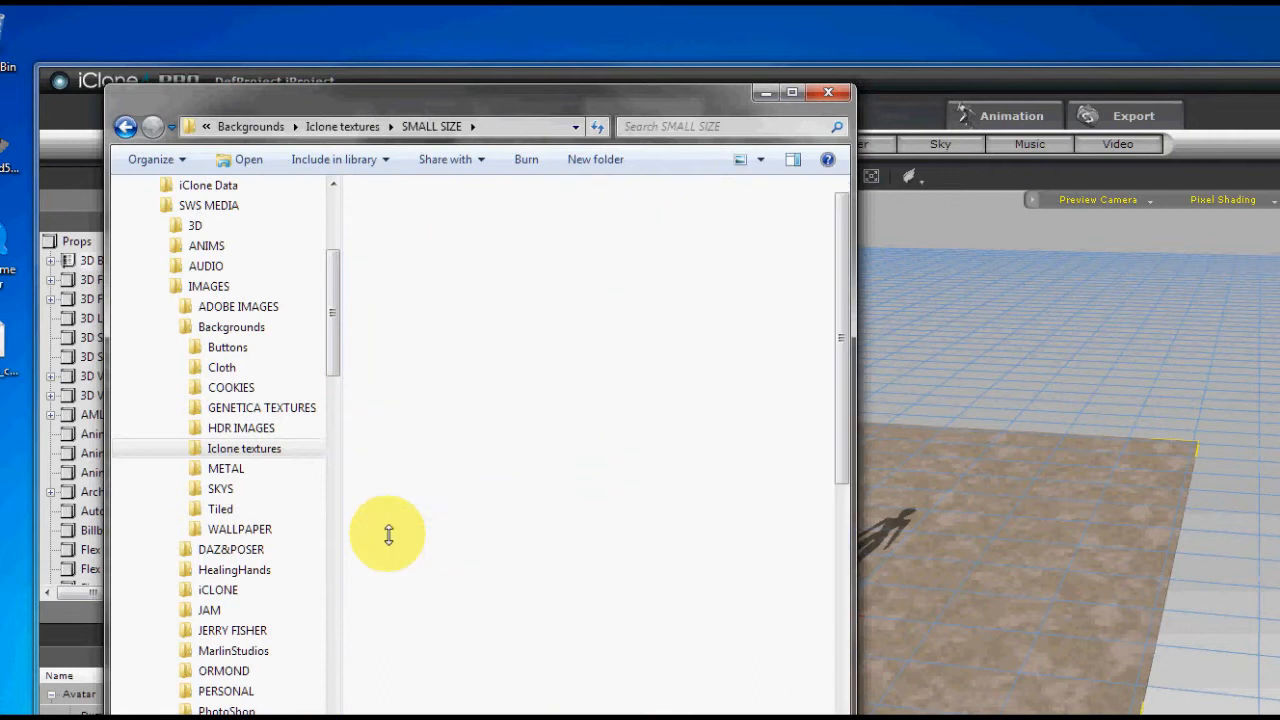
left_click_drag(842, 332, 866, 690)
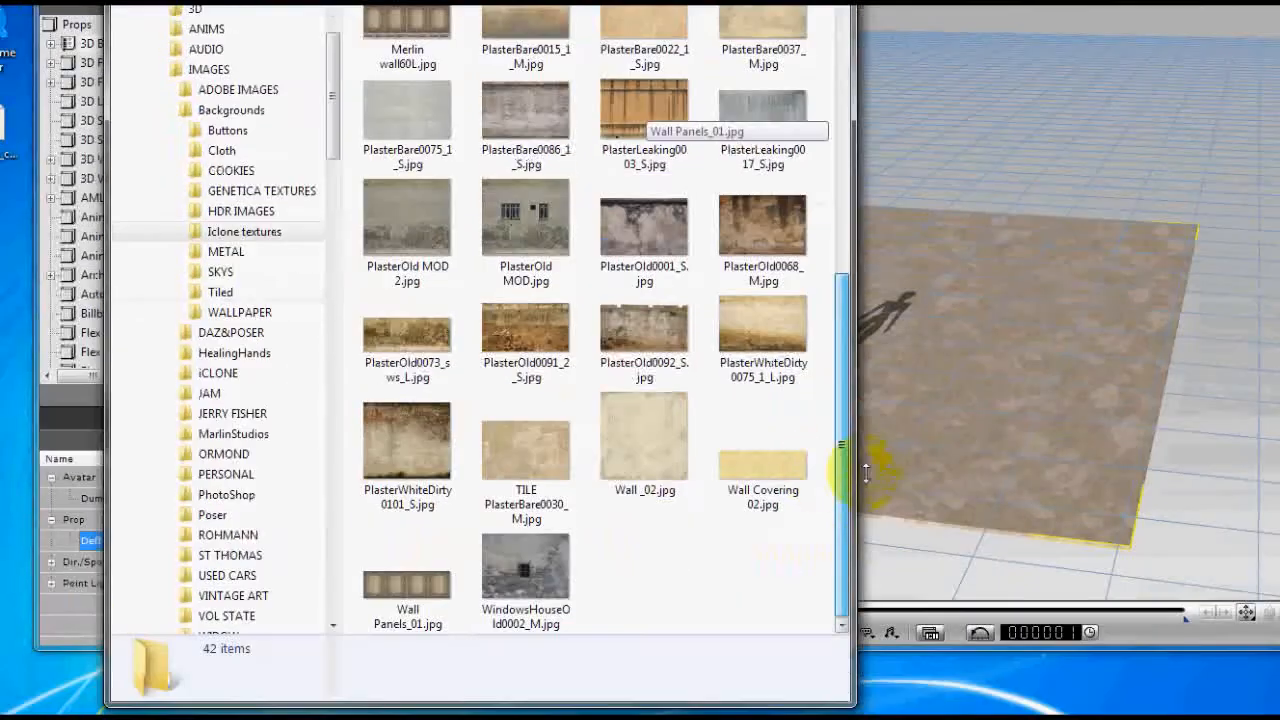
left_click(429, 441)
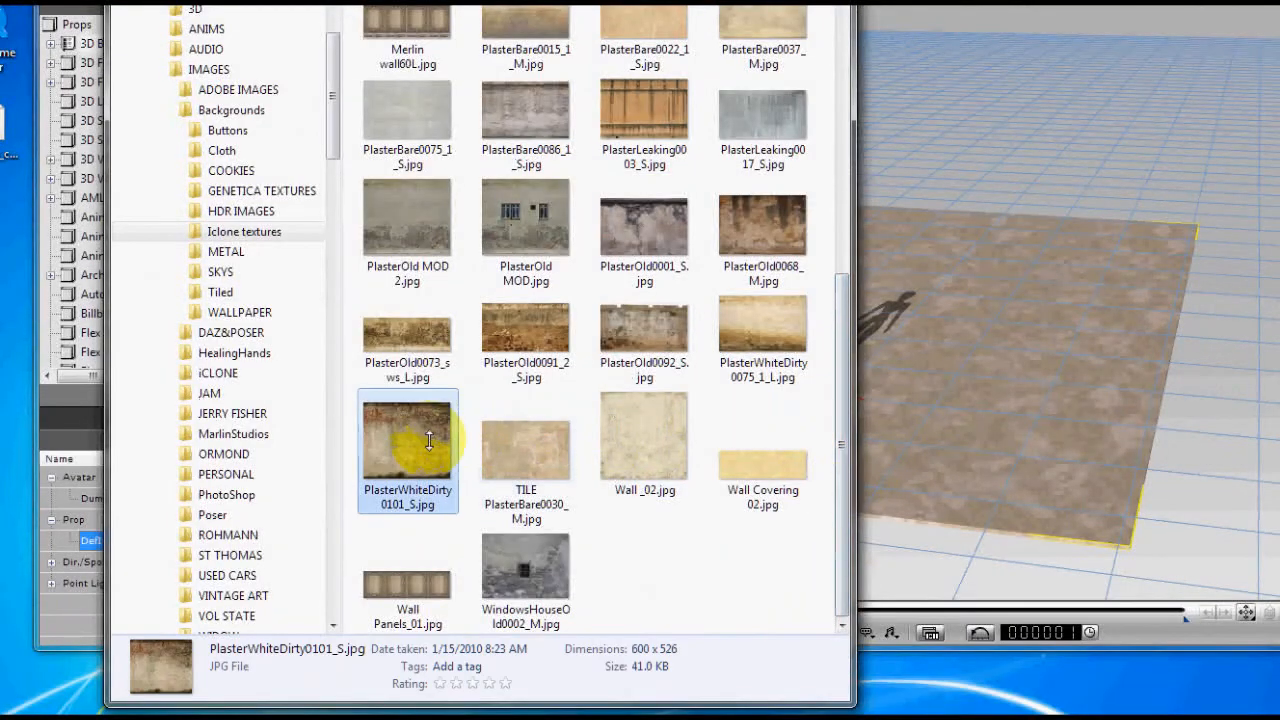
mouse_move(411, 441)
left_mouse_down()
mouse_move(457, 451)
mouse_move(929, 386)
mouse_move(923, 368)
mouse_move(947, 385)
left_mouse_up()
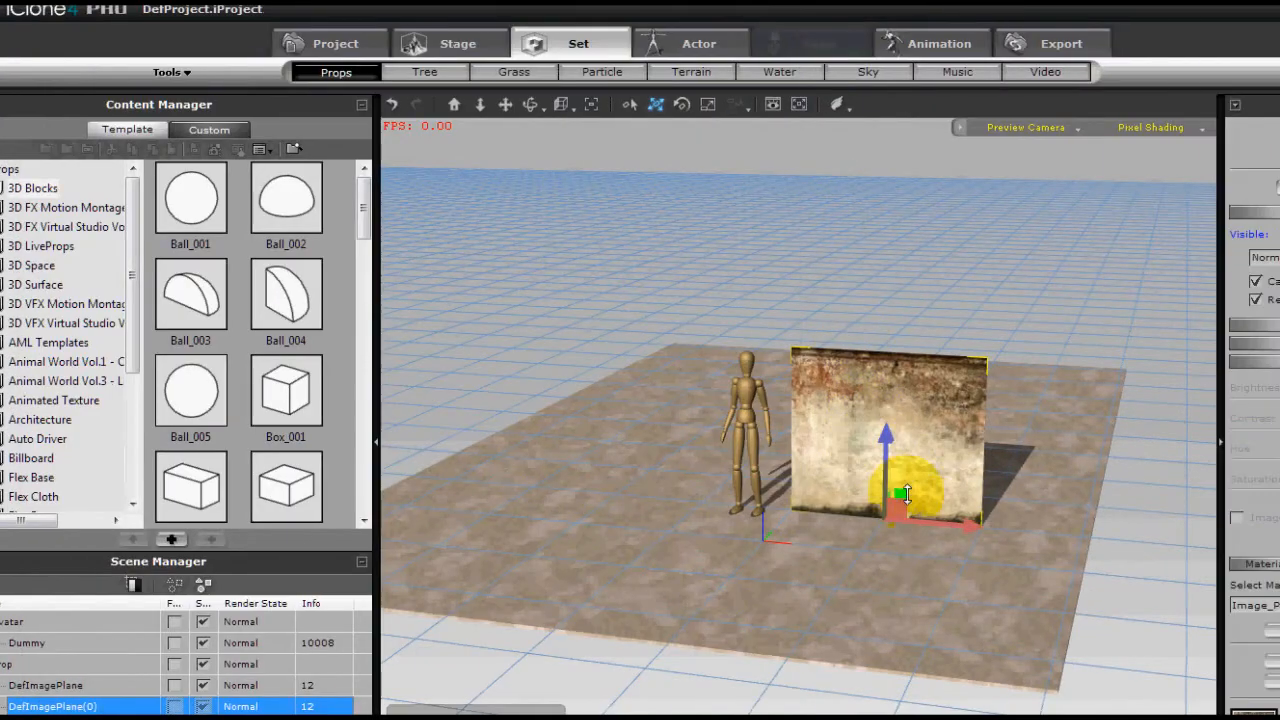
Move the plaster image plane behind the dummy and scale it up into a large wall
left_click_drag(904, 493, 875, 402)
key("r")
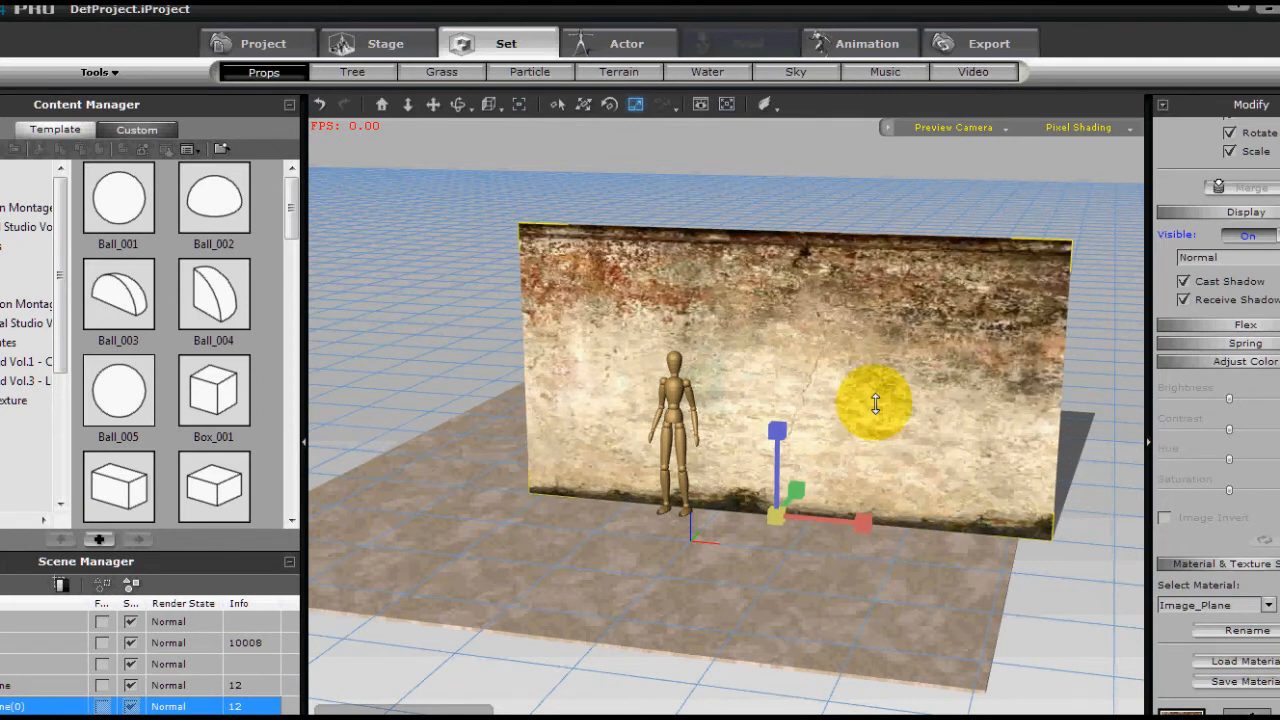
Turn the plaster wall's diffuse texture upside down in the material and texture settings
scroll(1200, 480, "down", 10)
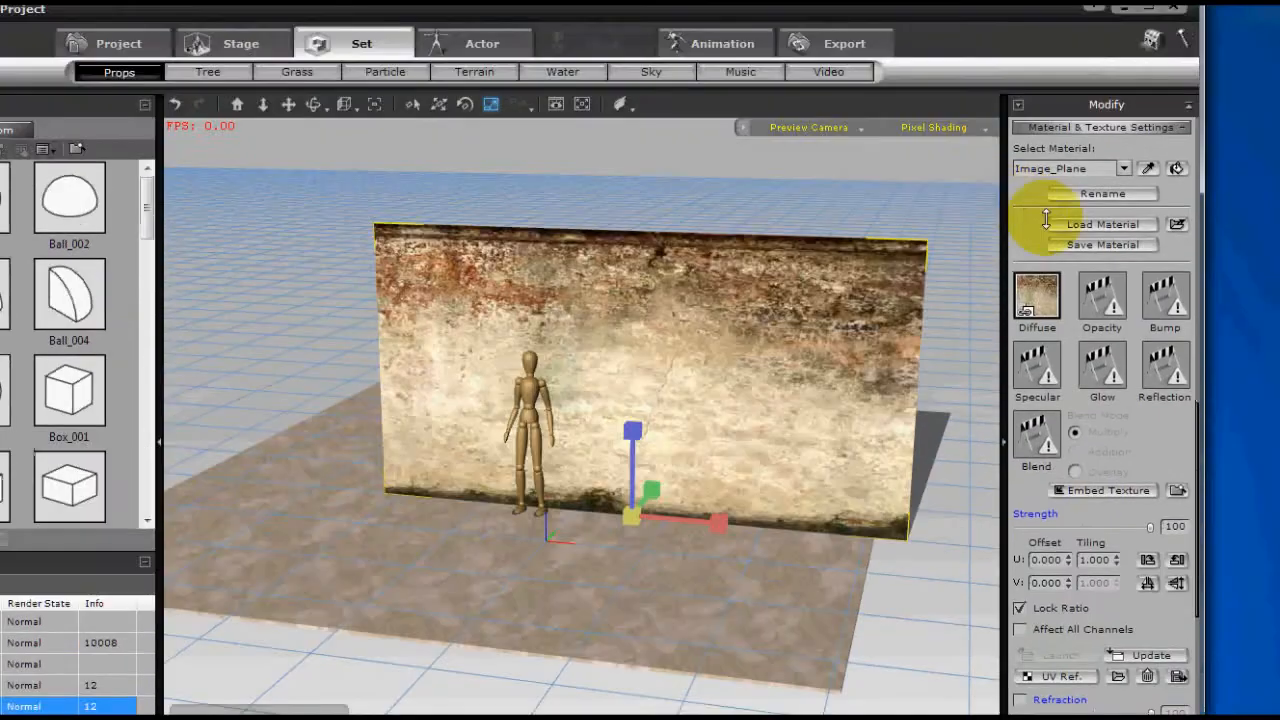
scroll(1150, 440, "down", 3)
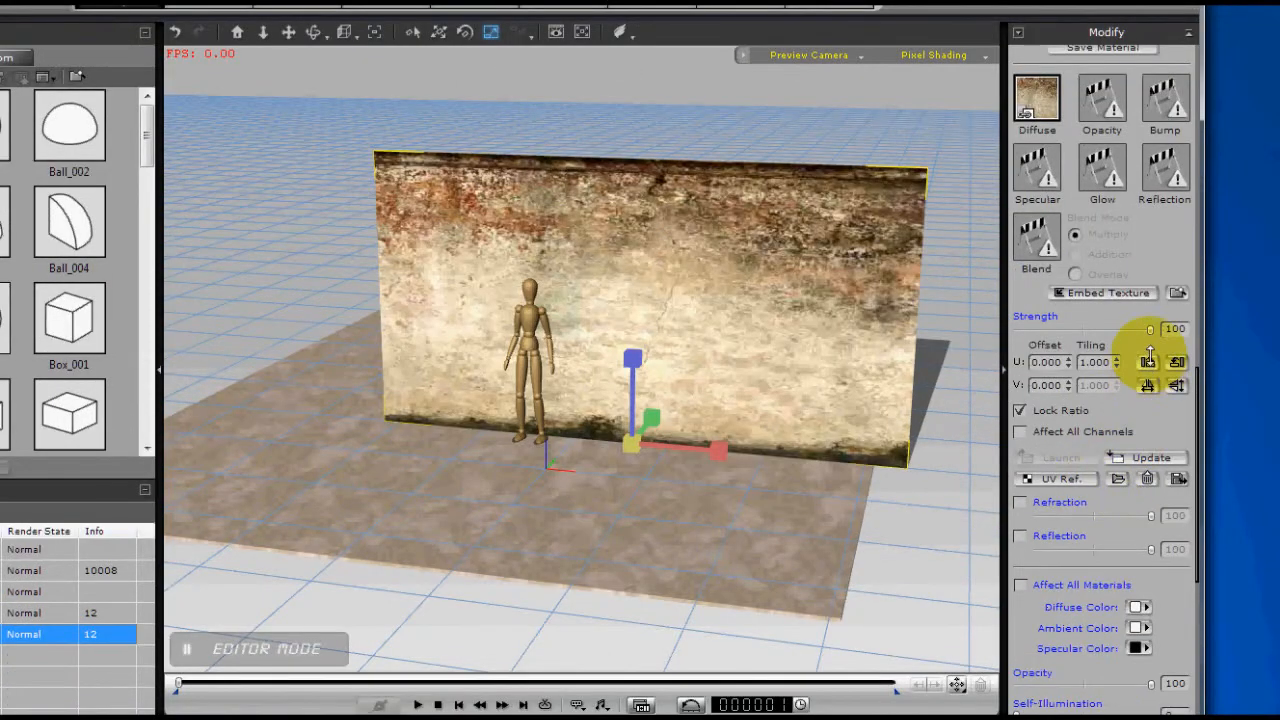
left_click(1149, 361)
left_click(1149, 361)
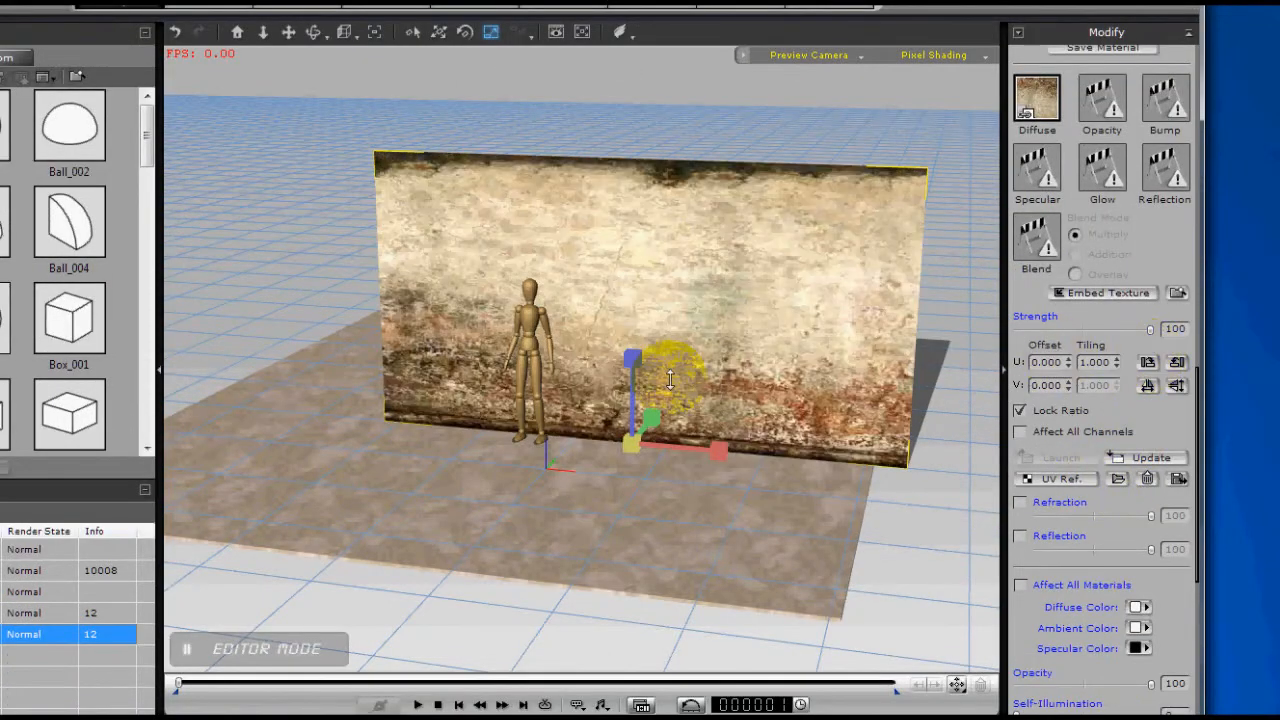
Rotate the plaster wall about its vertical axis into a side wall and move it beside the dummy along the floor's side edge
key("e")
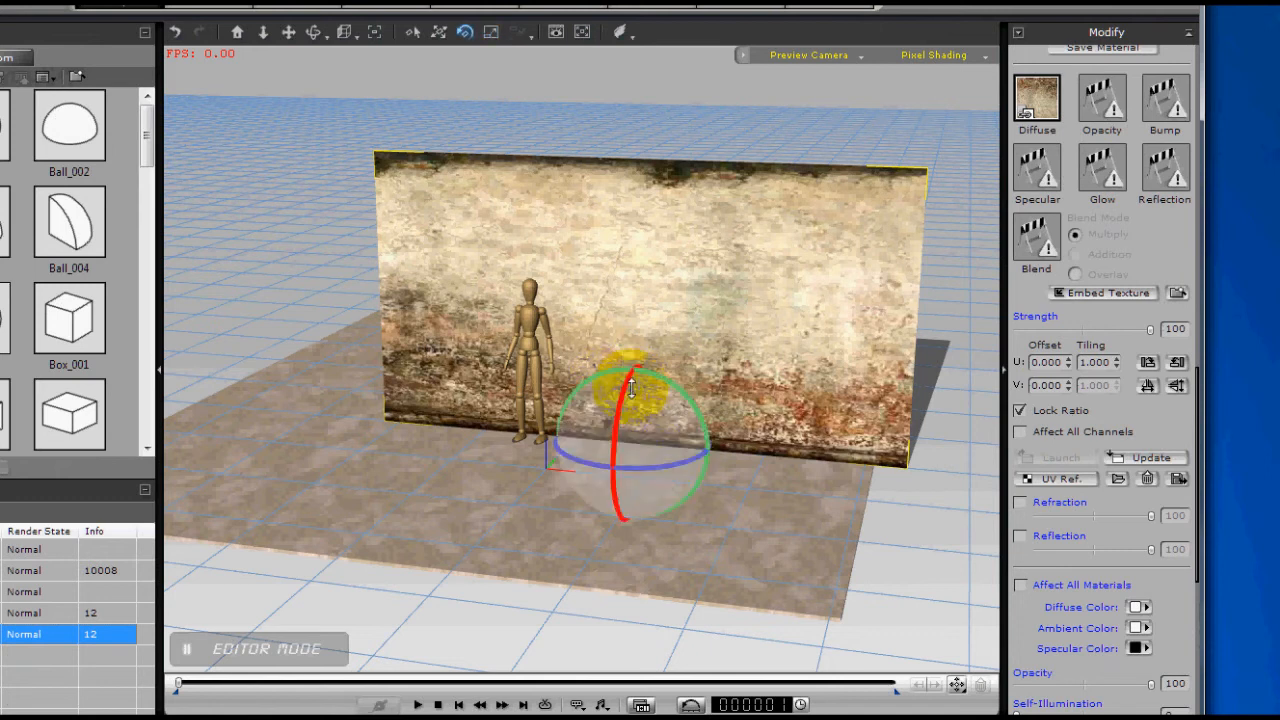
left_click_drag(661, 463, 670, 465)
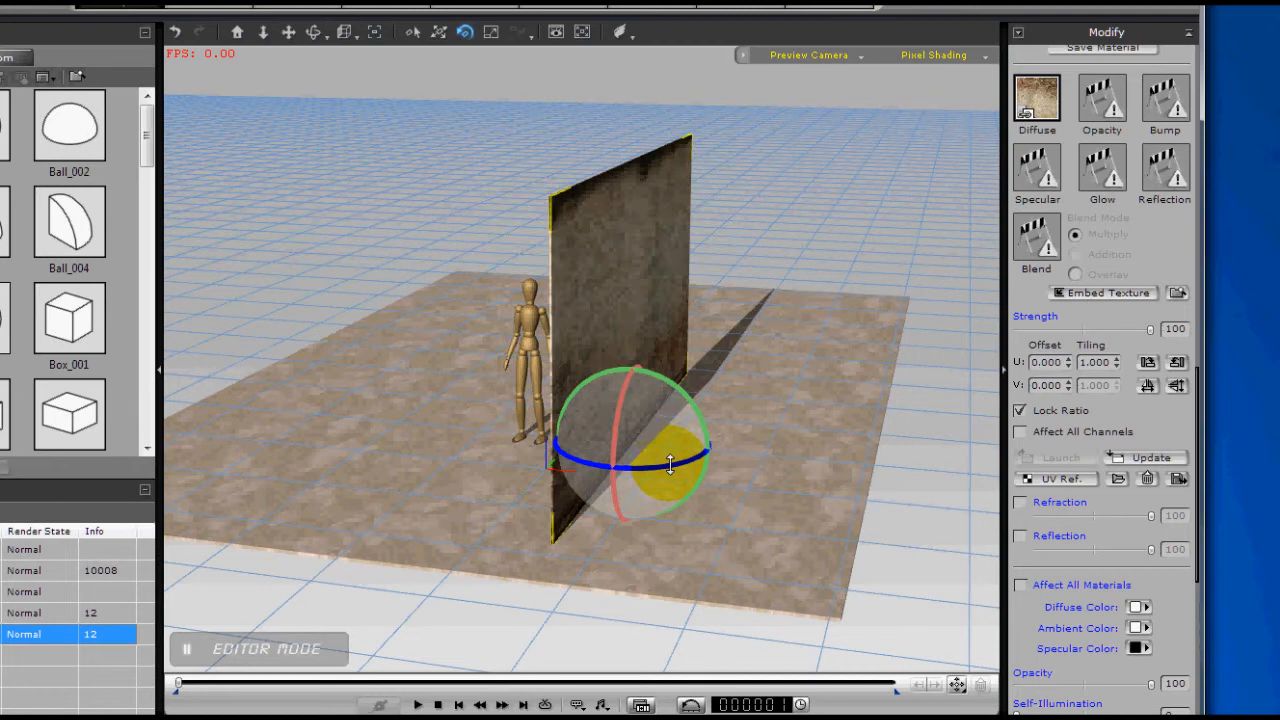
key("w")
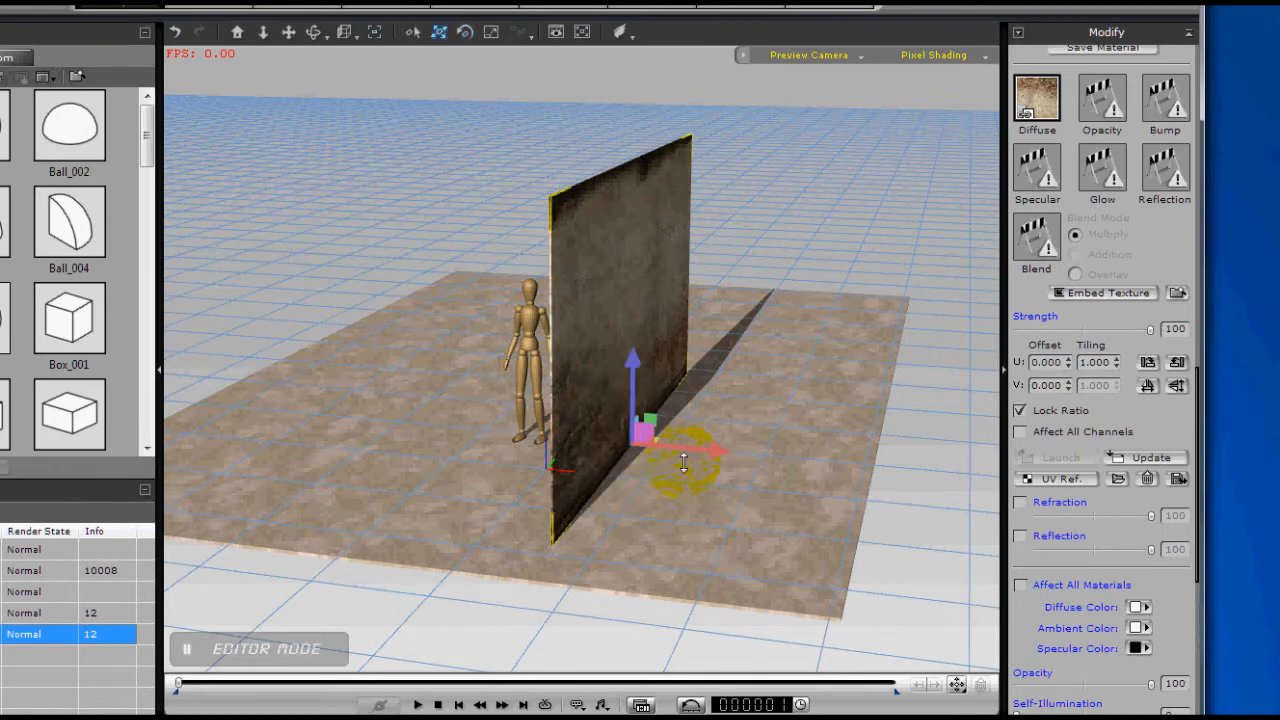
left_click_drag(696, 448, 660, 413)
middle_click_drag(660, 413, 608, 434)
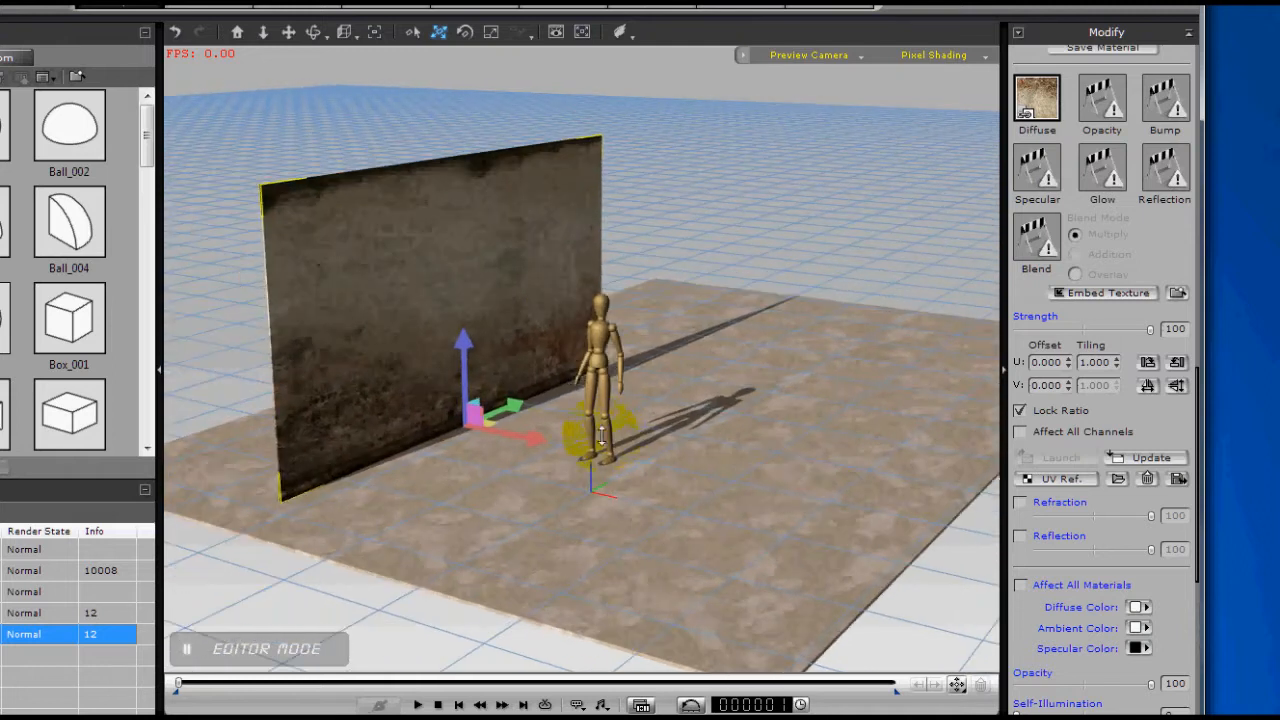
left_click_drag(509, 418, 535, 401)
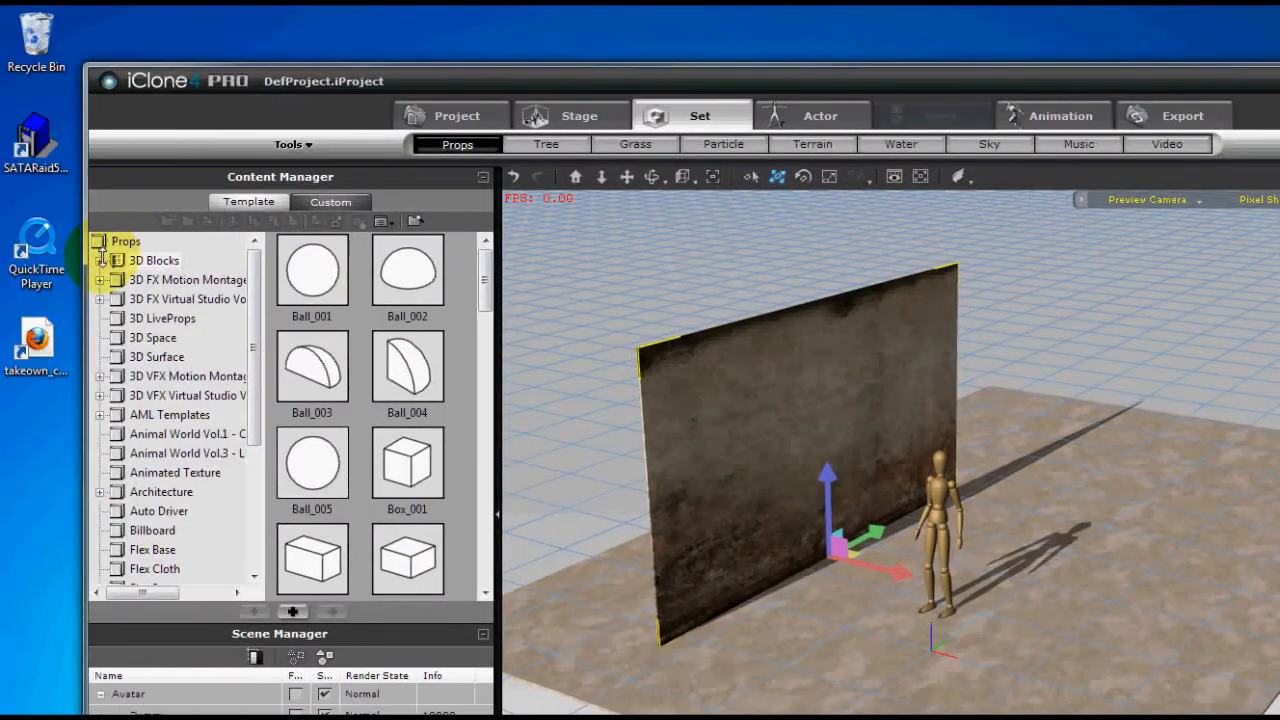
Place the Wall_002 block with a door opening from the Wall and Floor props on the floor near the dummy
double_click(68, 260)
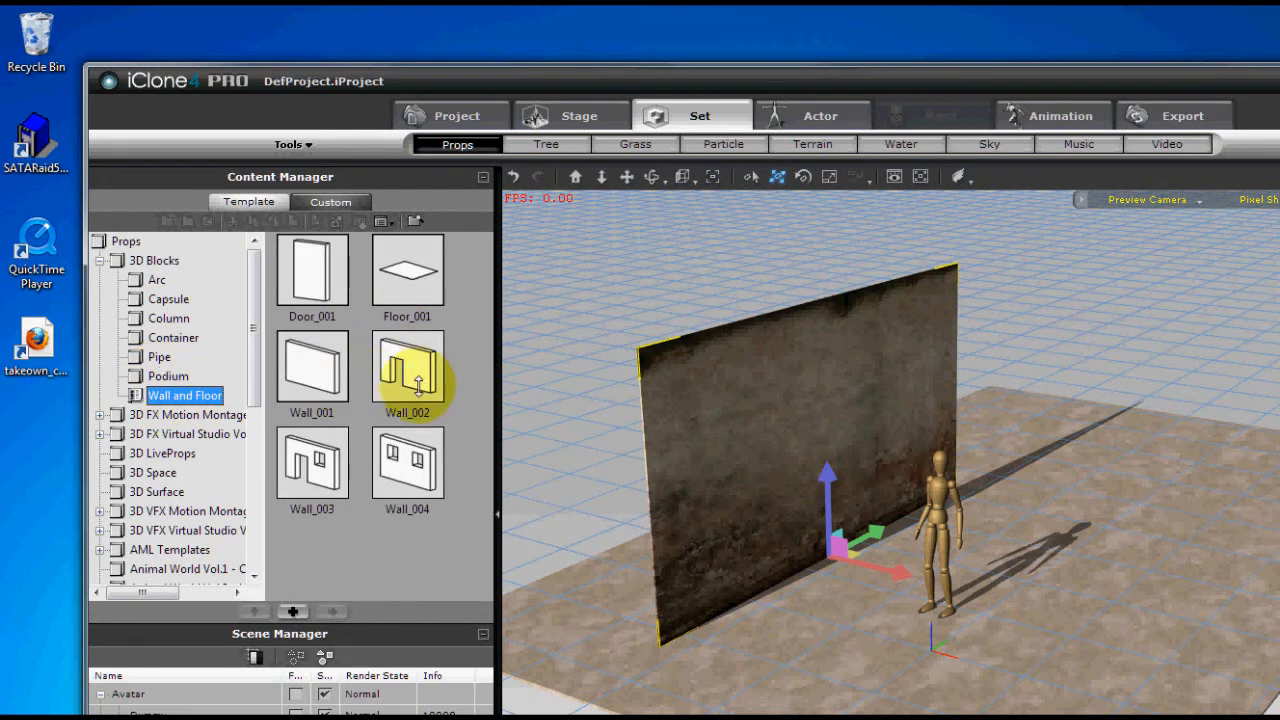
left_click_drag(415, 370, 1057, 644)
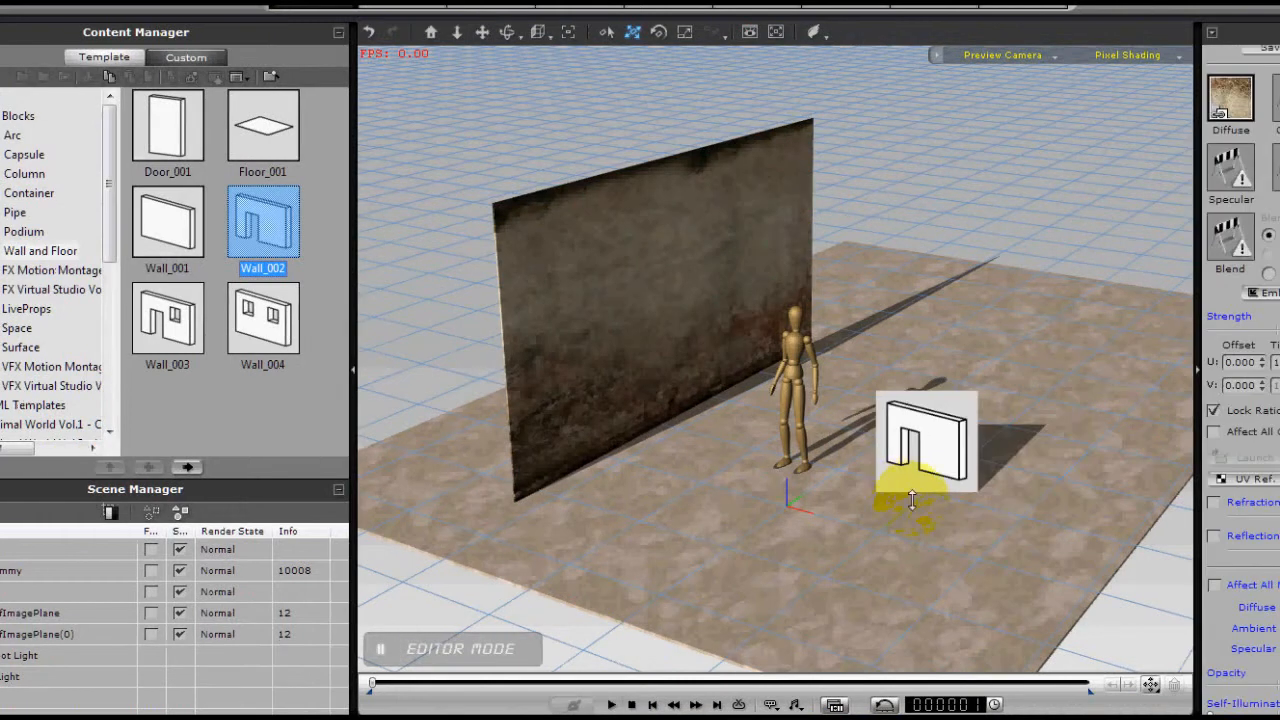
left_click_drag(900, 487, 760, 415)
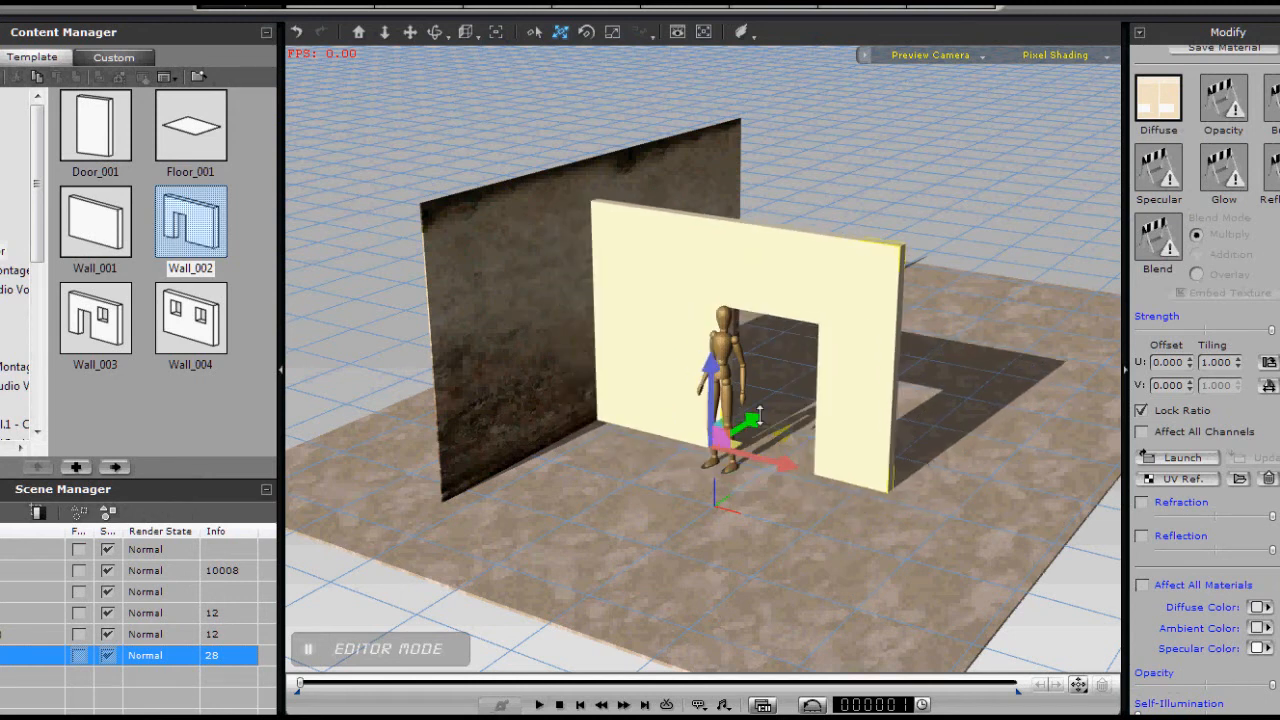
Scale the doorway wall taller and slightly narrower, and move it back behind the dummy
scroll(760, 415, "up", 8)
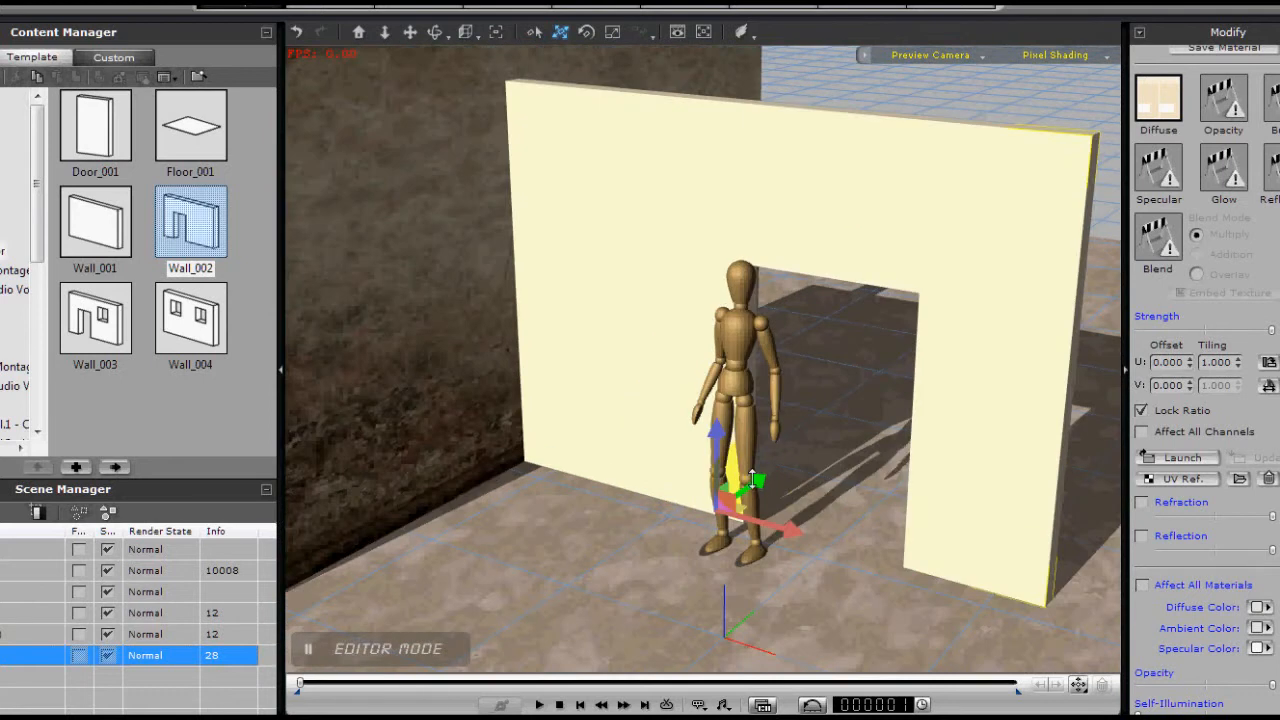
key("r")
left_click_drag(708, 430, 712, 397)
left_click_drag(799, 533, 793, 533)
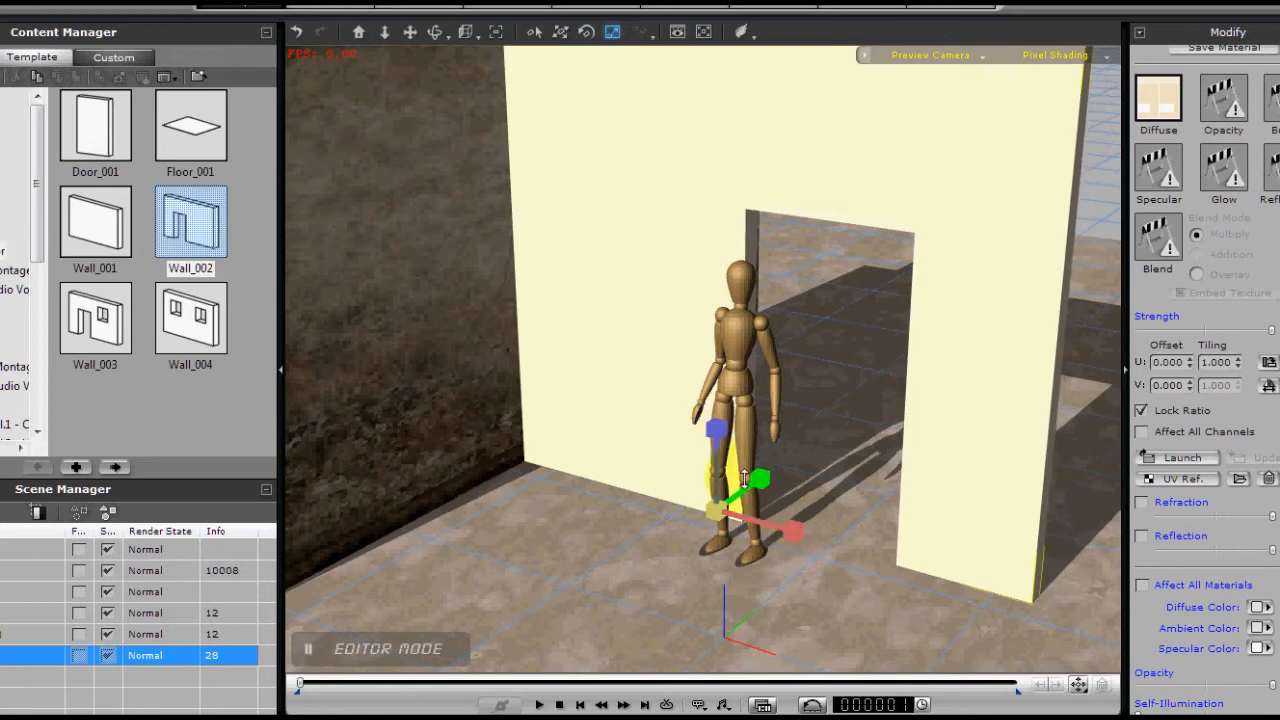
left_click_drag(759, 484, 840, 444)
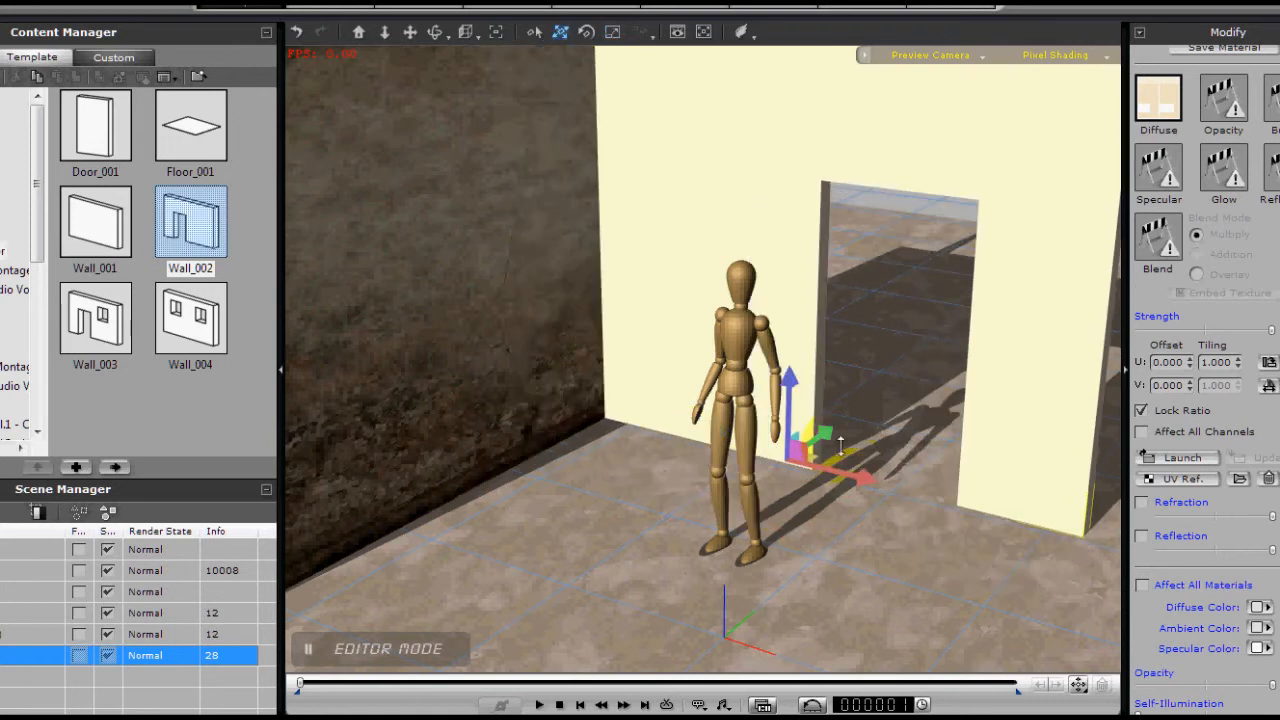
Copy the side wall's plaster material onto the doorway wall with the material pick and apply tools
left_click(490, 285)
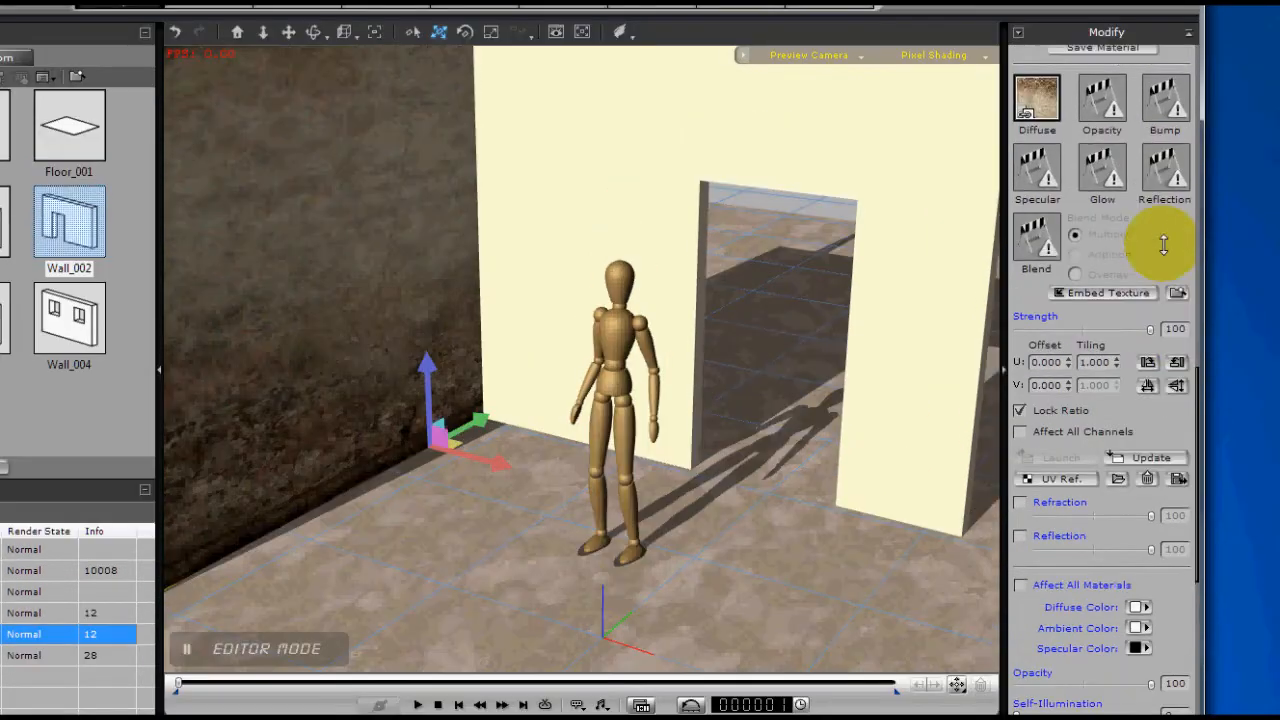
scroll(1171, 165, "up", 4)
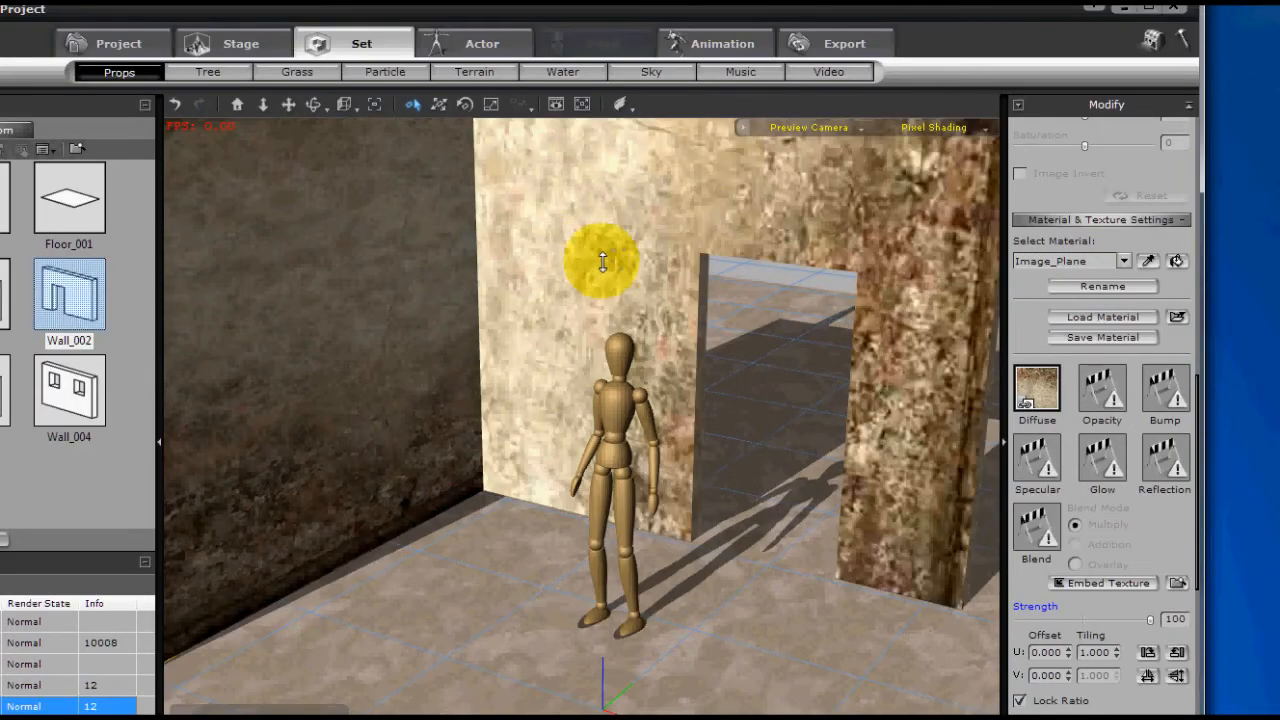
left_click(690, 497)
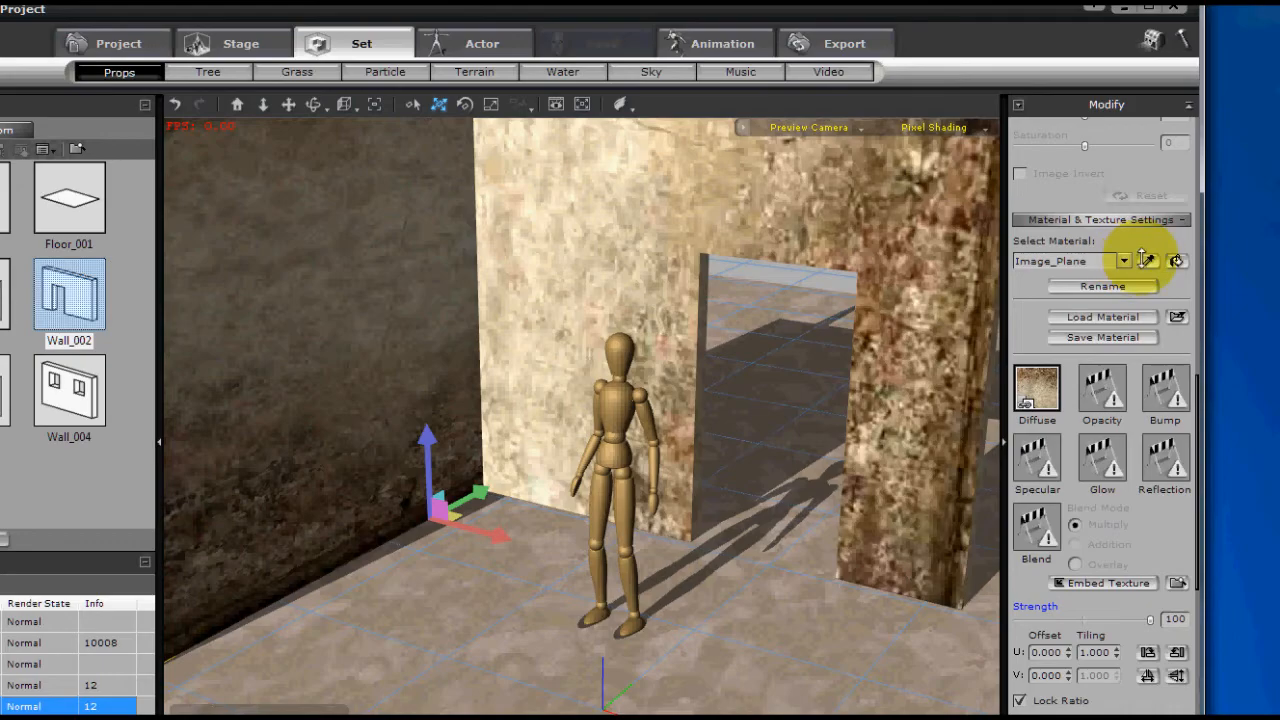
left_click(1147, 260)
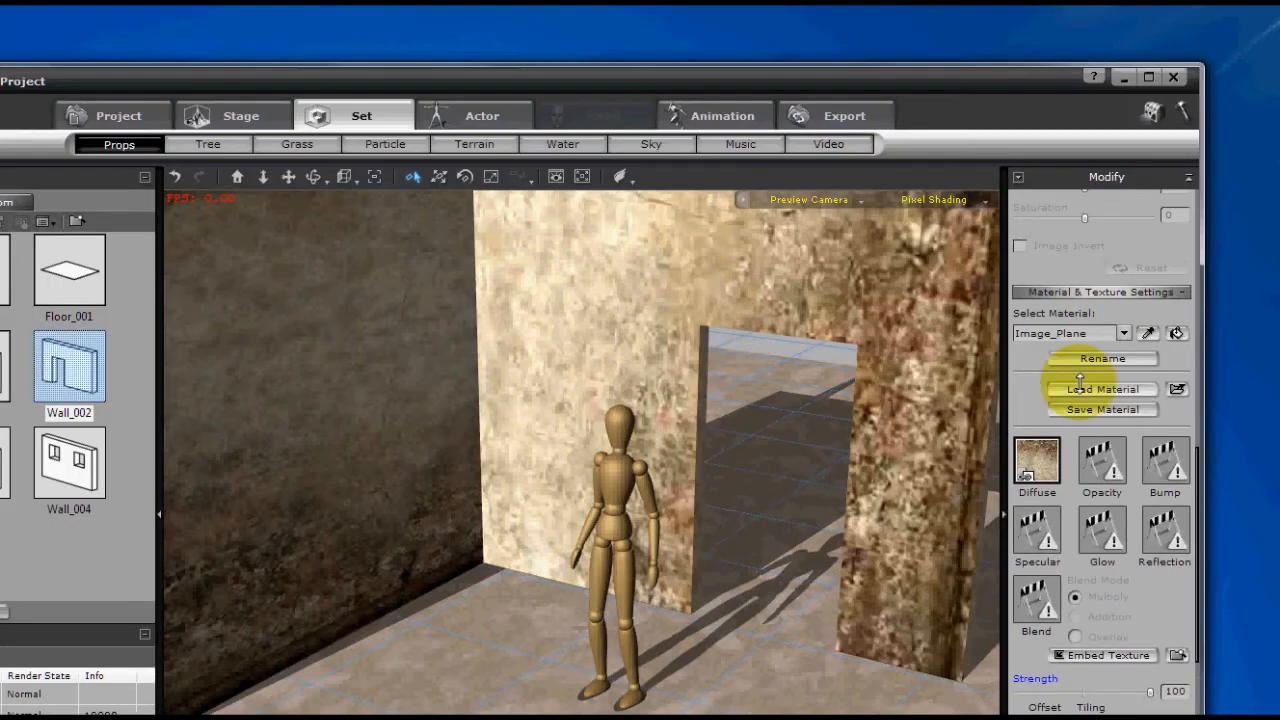
Slide the doorway wall sideways along the floor so its end meets the plaster side wall
key("w")
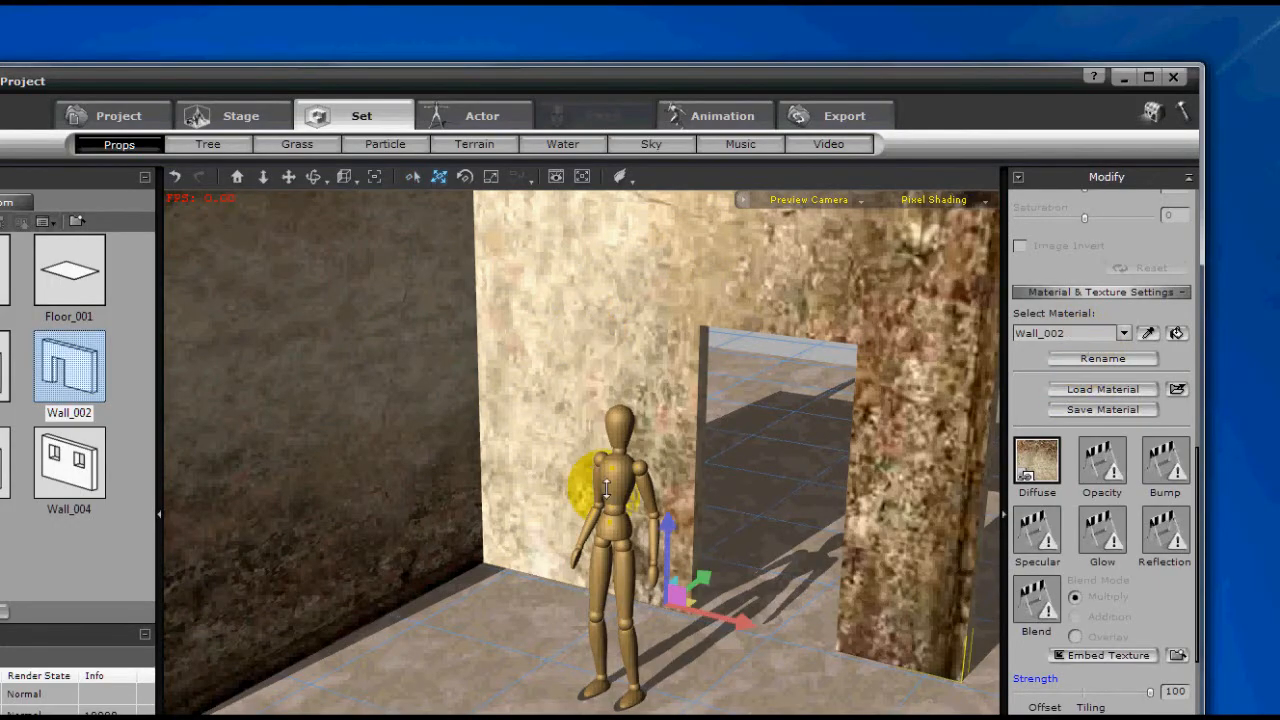
left_click_drag(715, 621, 795, 642)
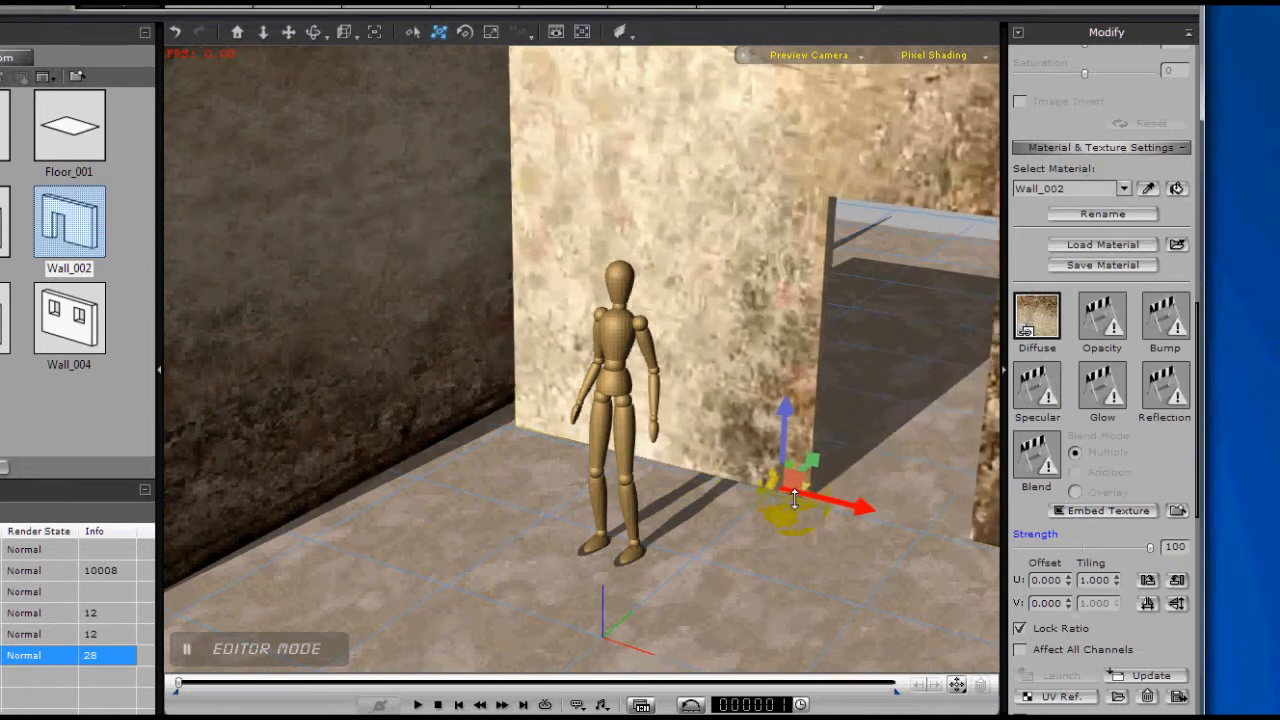
left_click_drag(795, 498, 785, 496)
middle_click_drag(548, 412, 545, 352)
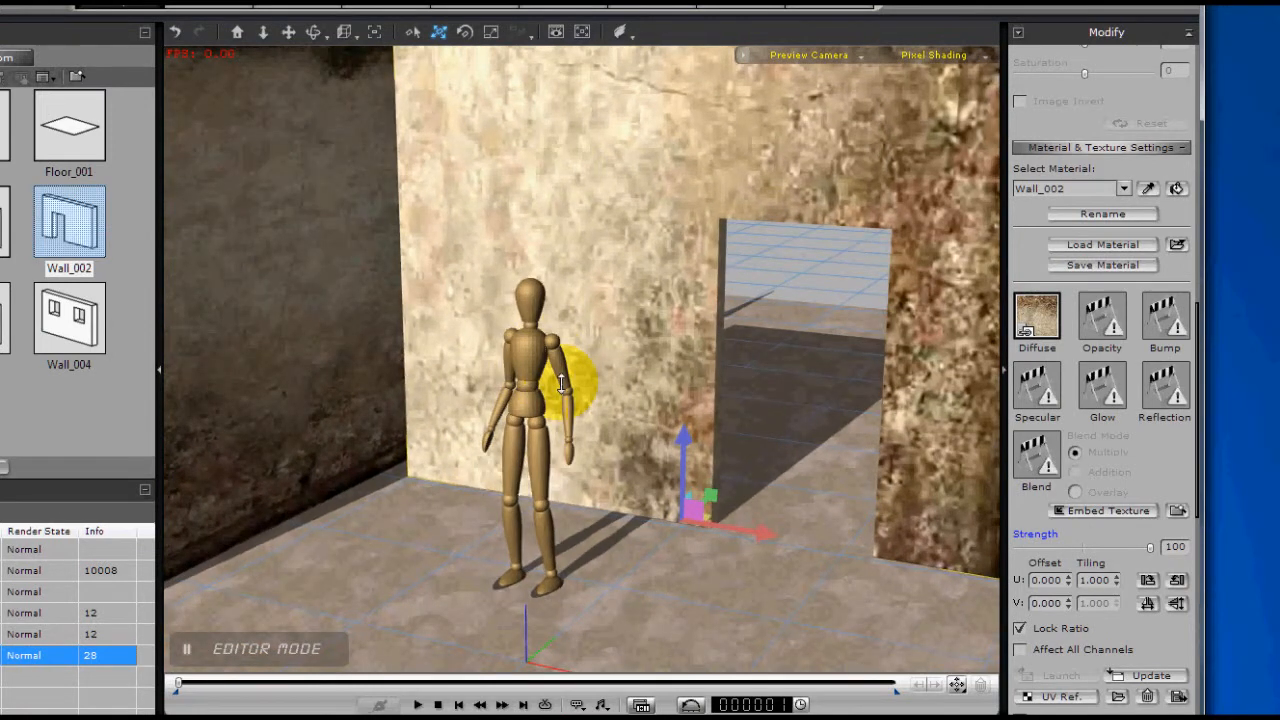
scroll(561, 383, "down", 5)
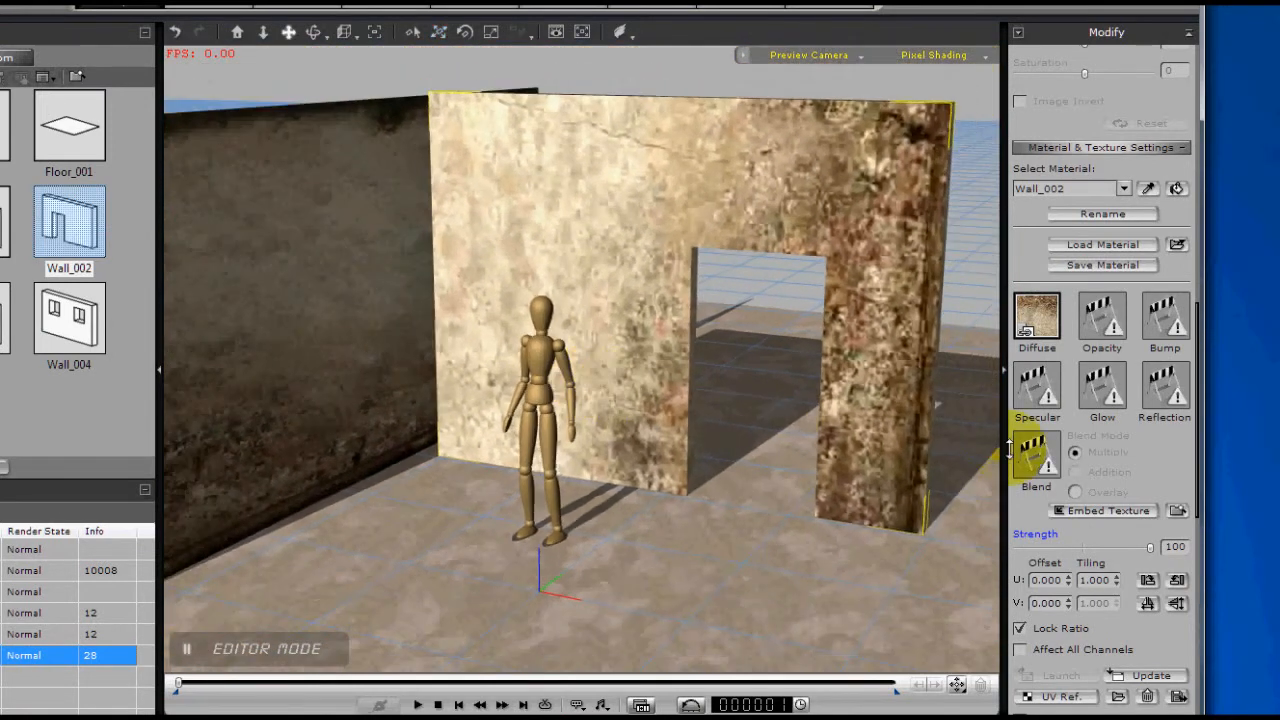
Apply planar UV mapping to the doorway wall, trying the X alignment before setting it to Y
scroll(1178, 492, "down", 10)
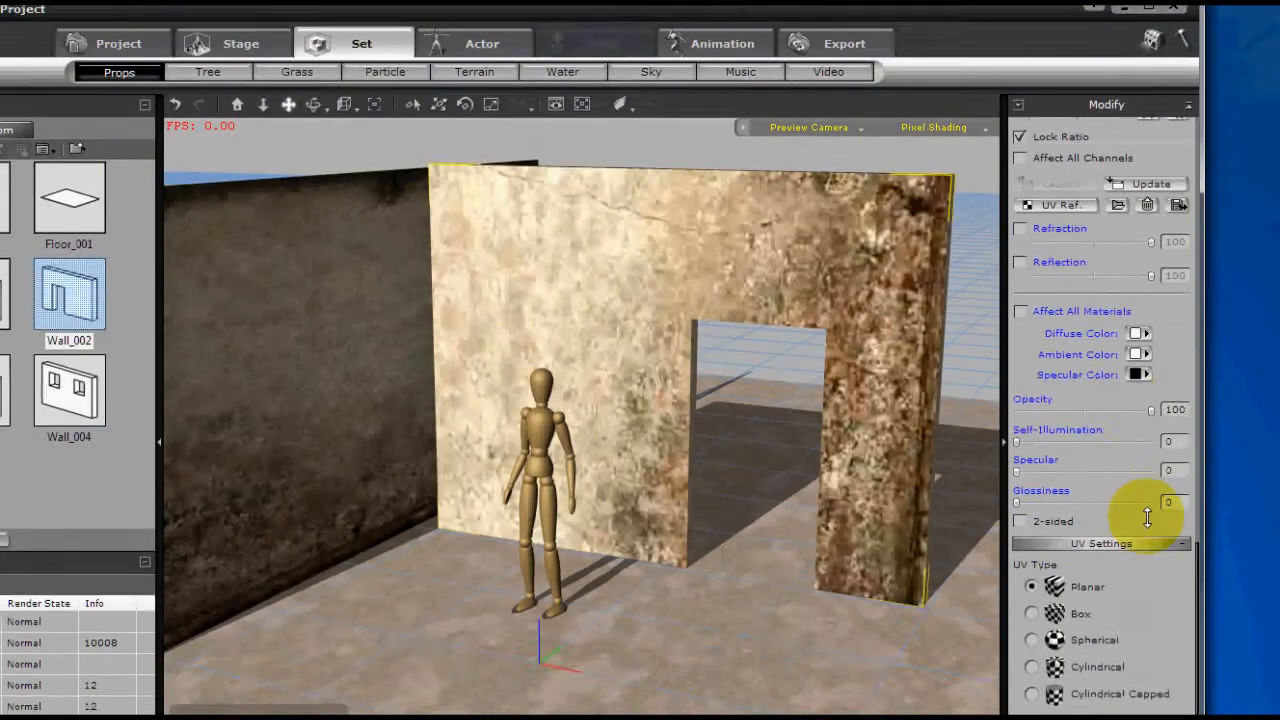
scroll(1170, 445, "down", 2)
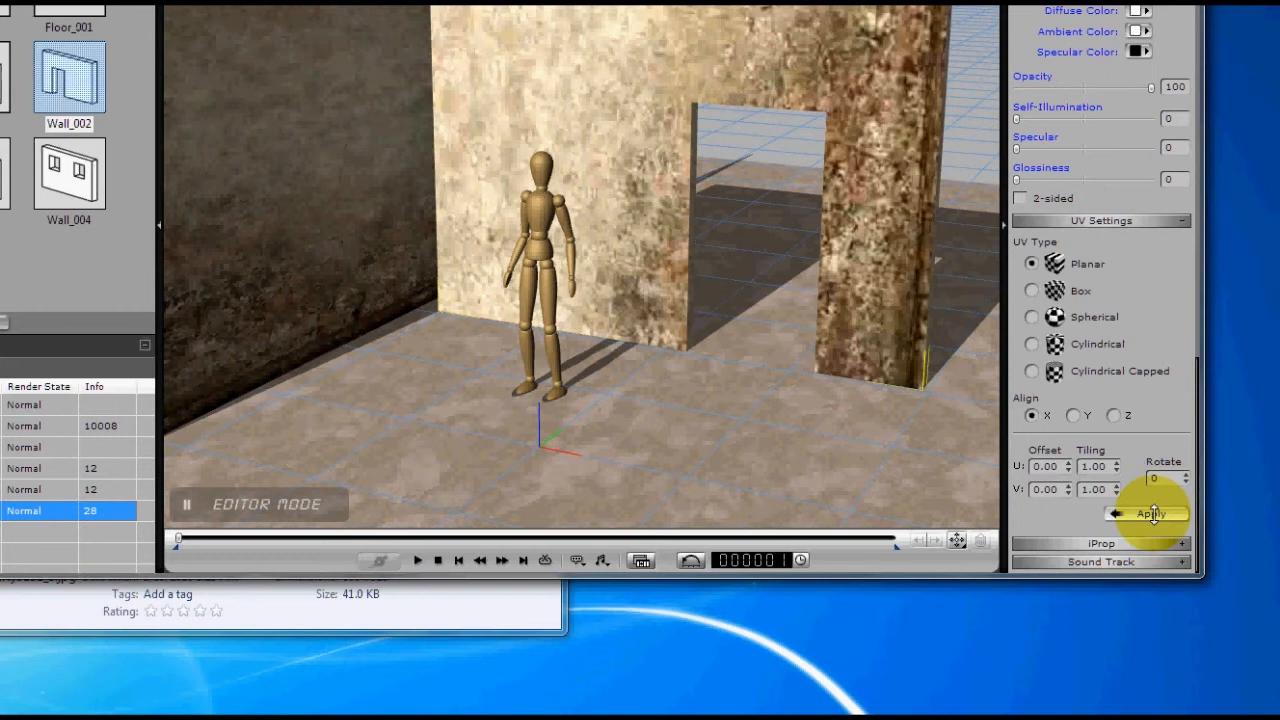
left_click(1152, 513)
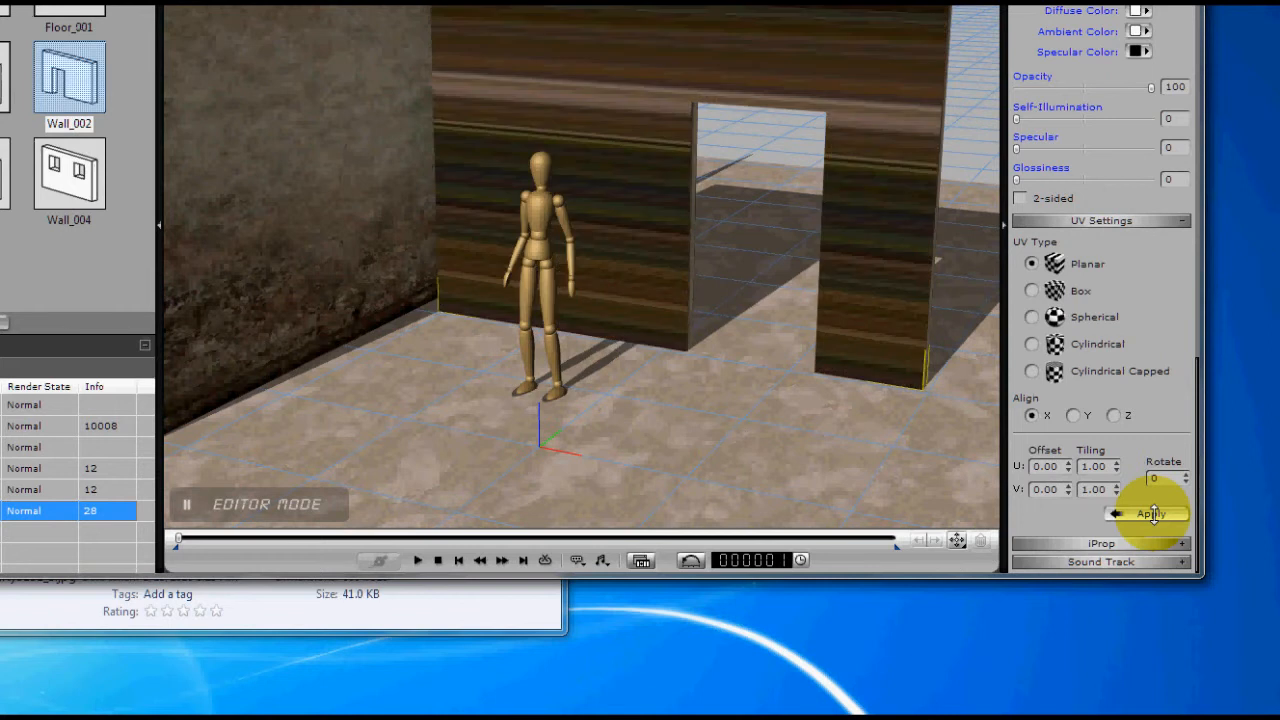
left_click(1073, 415)
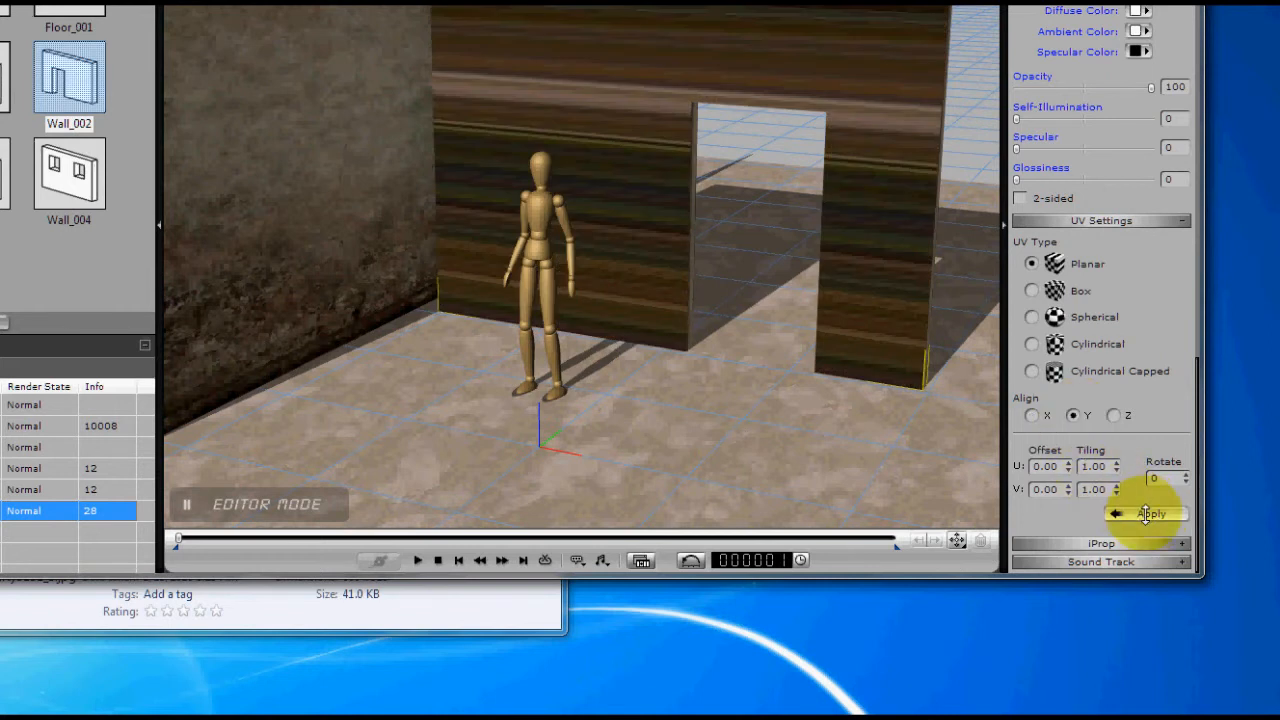
left_click(1145, 512)
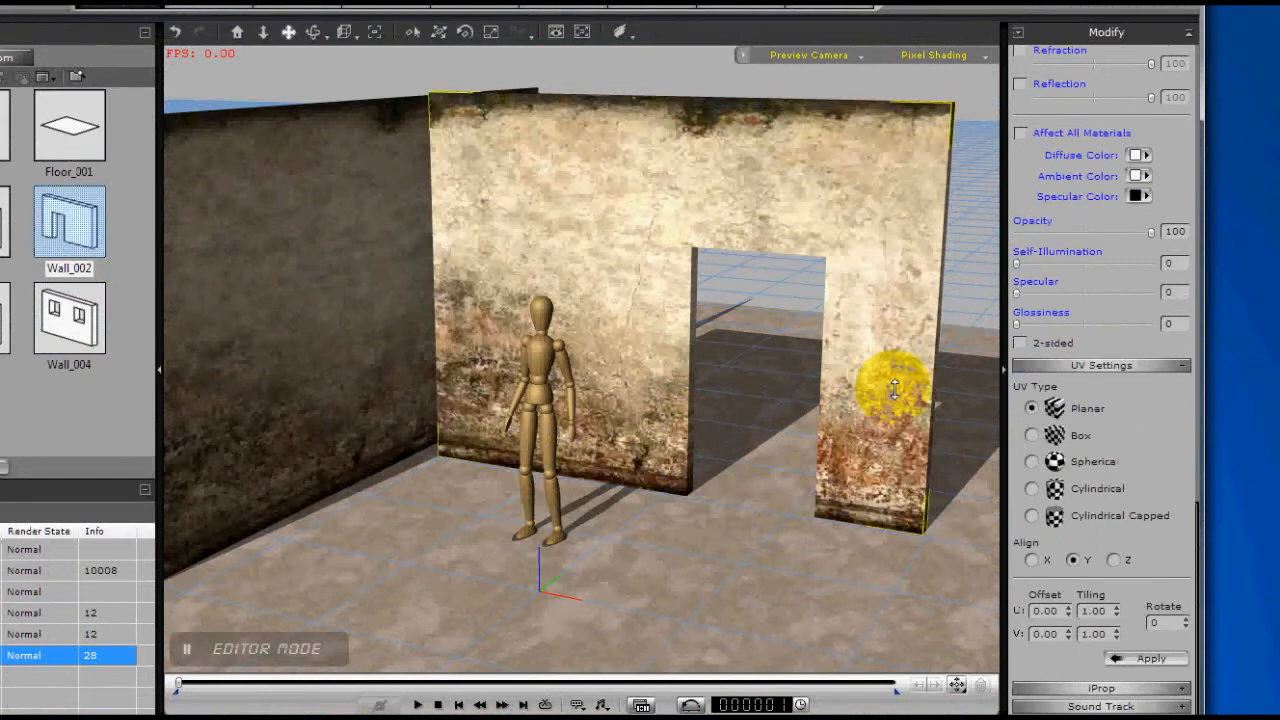
right_click_drag(895, 389, 614, 440)
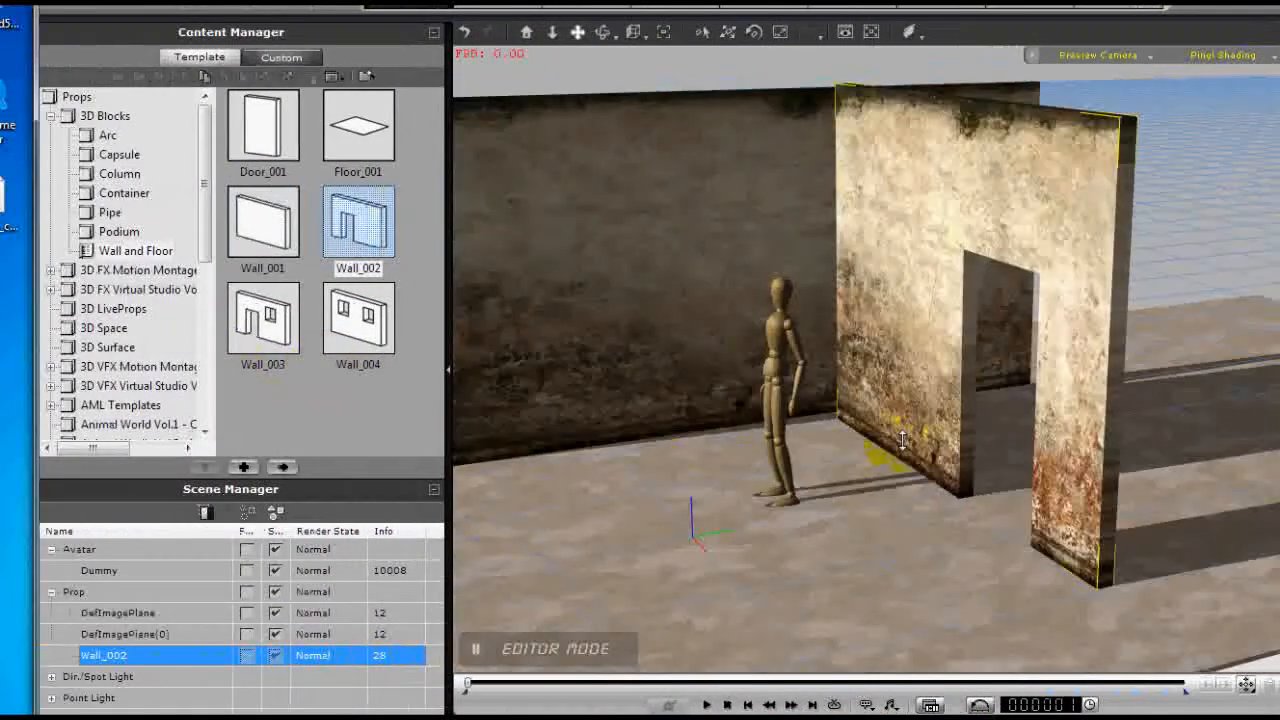
right_click_drag(902, 440, 1074, 453)
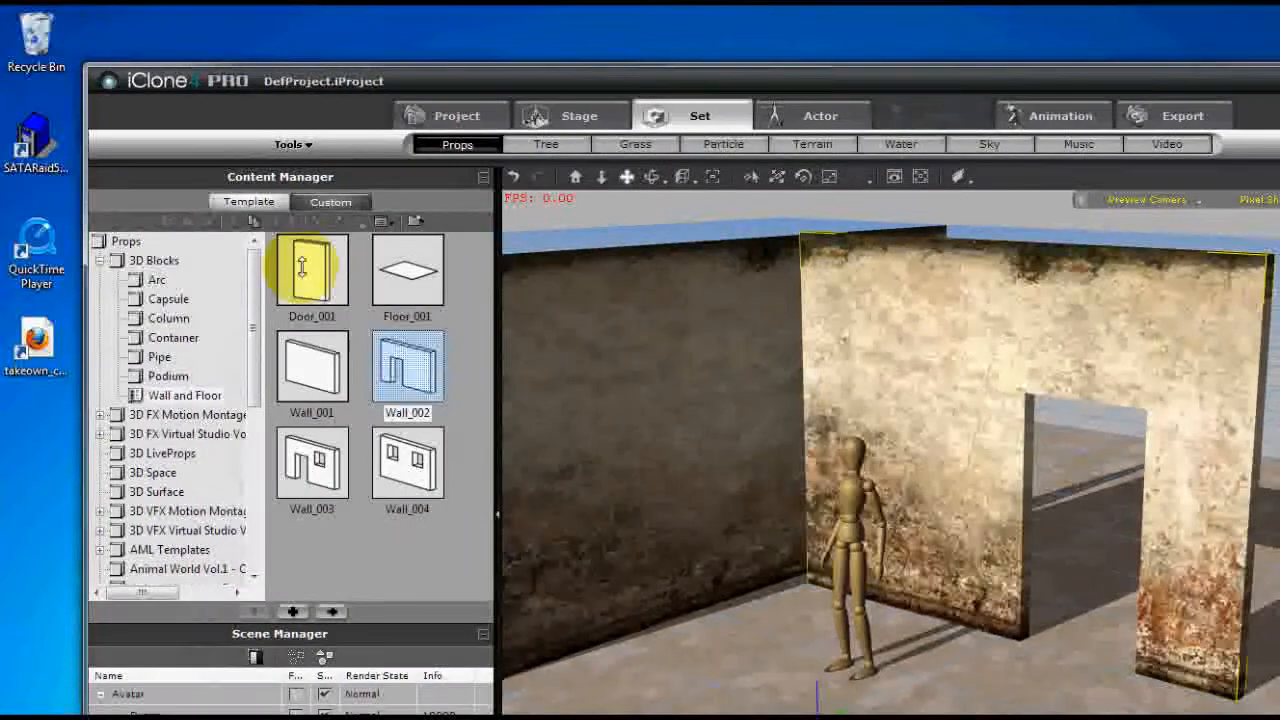
Add the Door_001 block to the scene and move it into the wall's door opening
left_click_drag(118, 126, 800, 503)
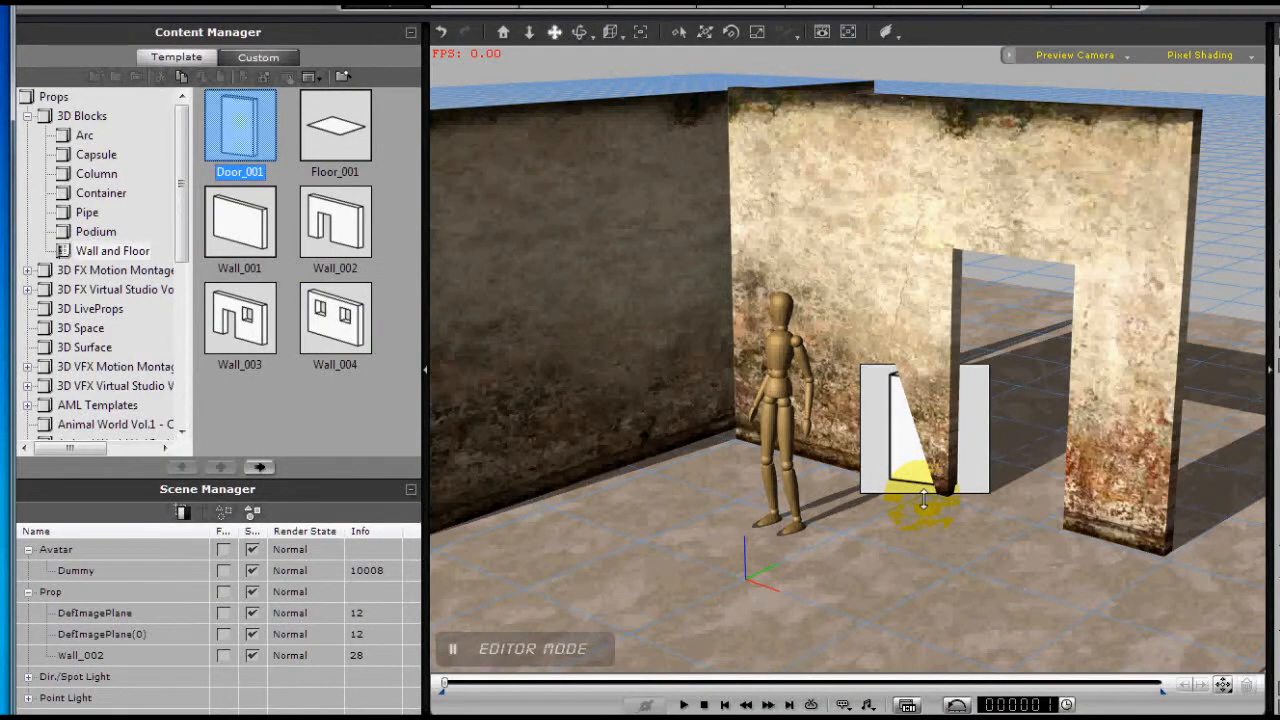
left_click_drag(924, 493, 962, 535)
key("w")
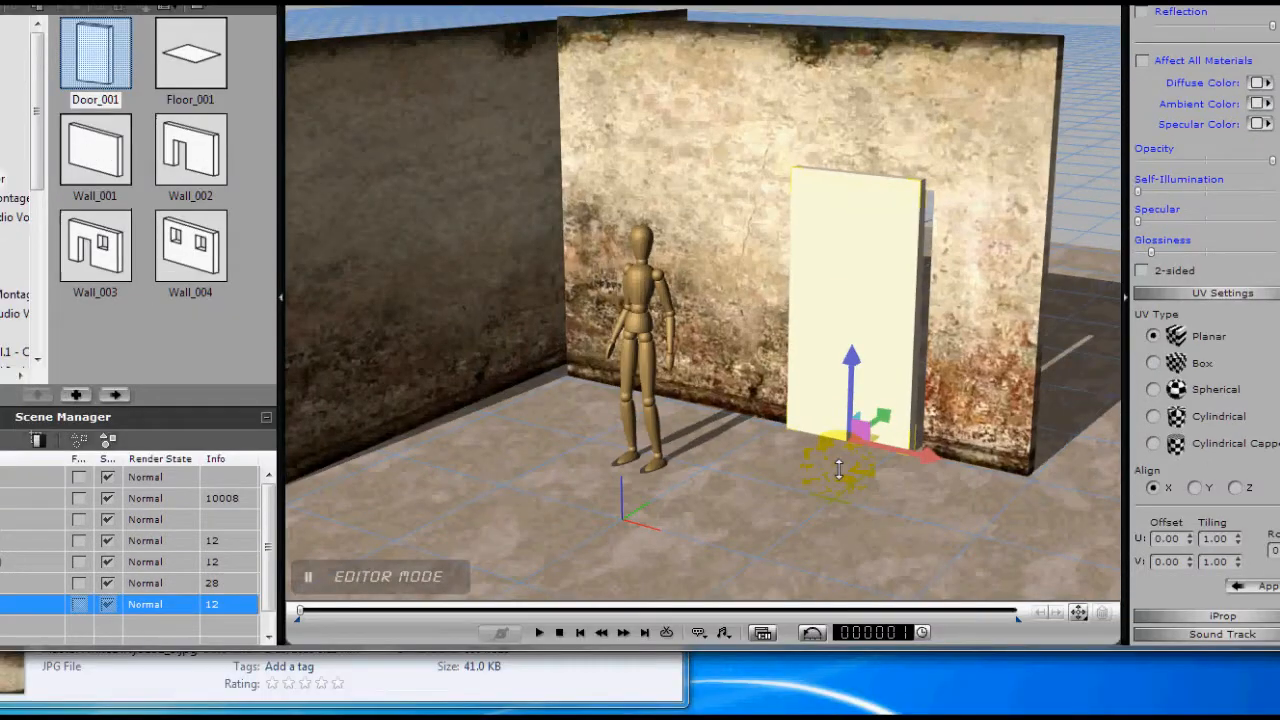
middle_click_drag(839, 469, 1007, 468)
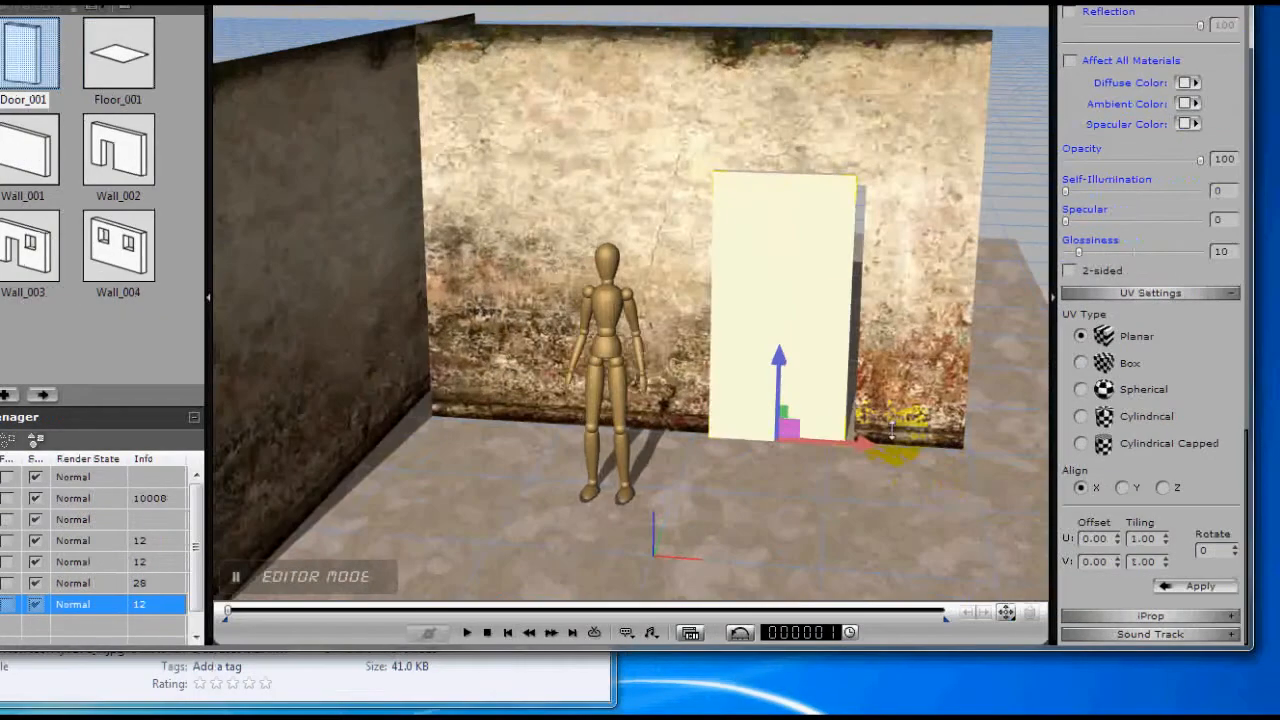
left_click_drag(868, 437, 872, 445)
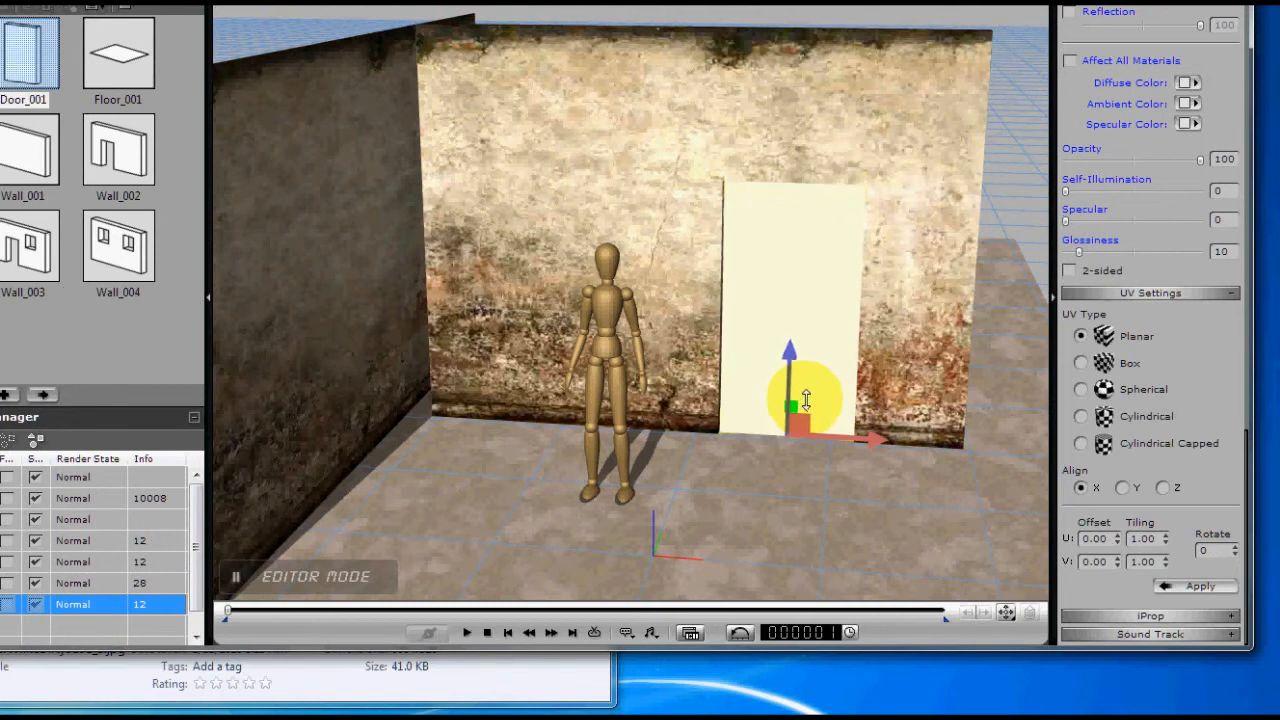
Fine-tune the doorway wall's height and width so the opening fits around the door
left_click(664, 230)
key("r")
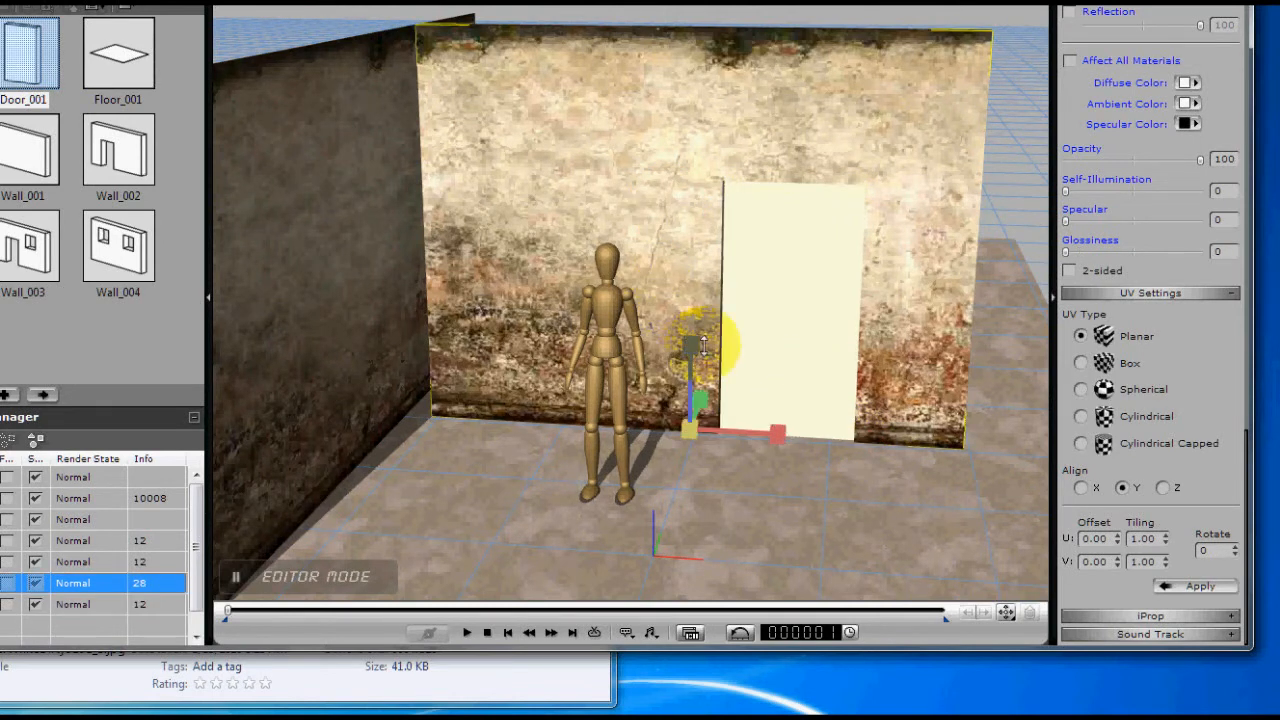
left_click_drag(692, 345, 693, 342)
right_click_drag(710, 429, 705, 361)
left_click_drag(692, 353, 692, 351)
left_click_drag(778, 438, 782, 433)
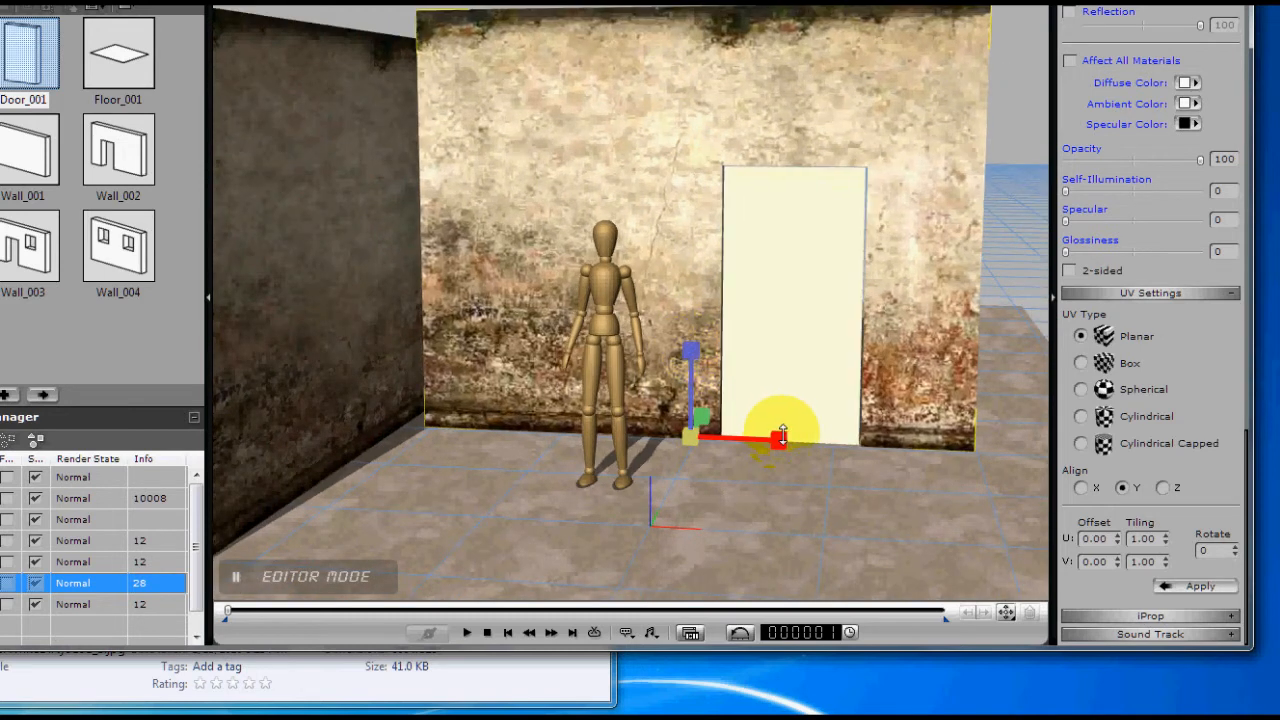
Adjust the door's width slightly and pull the door forward out of the opening
left_click(814, 372)
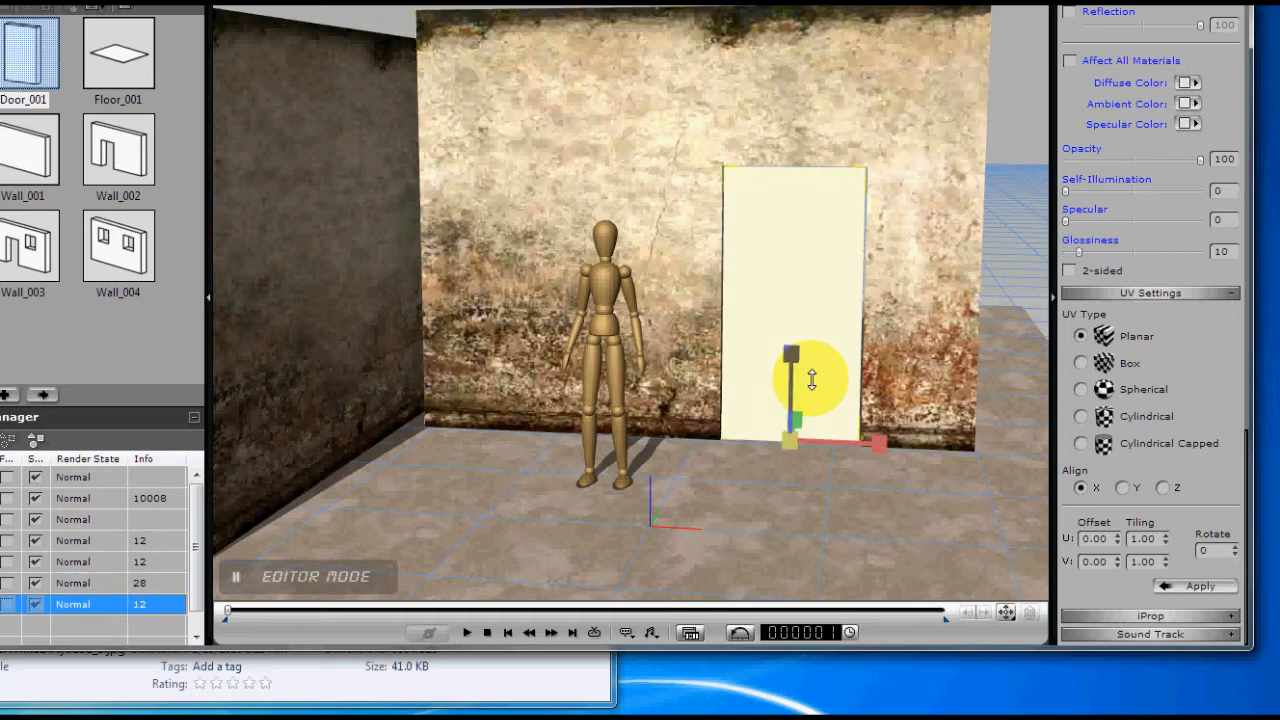
left_click_drag(826, 441, 825, 440)
right_click_drag(786, 406, 762, 442)
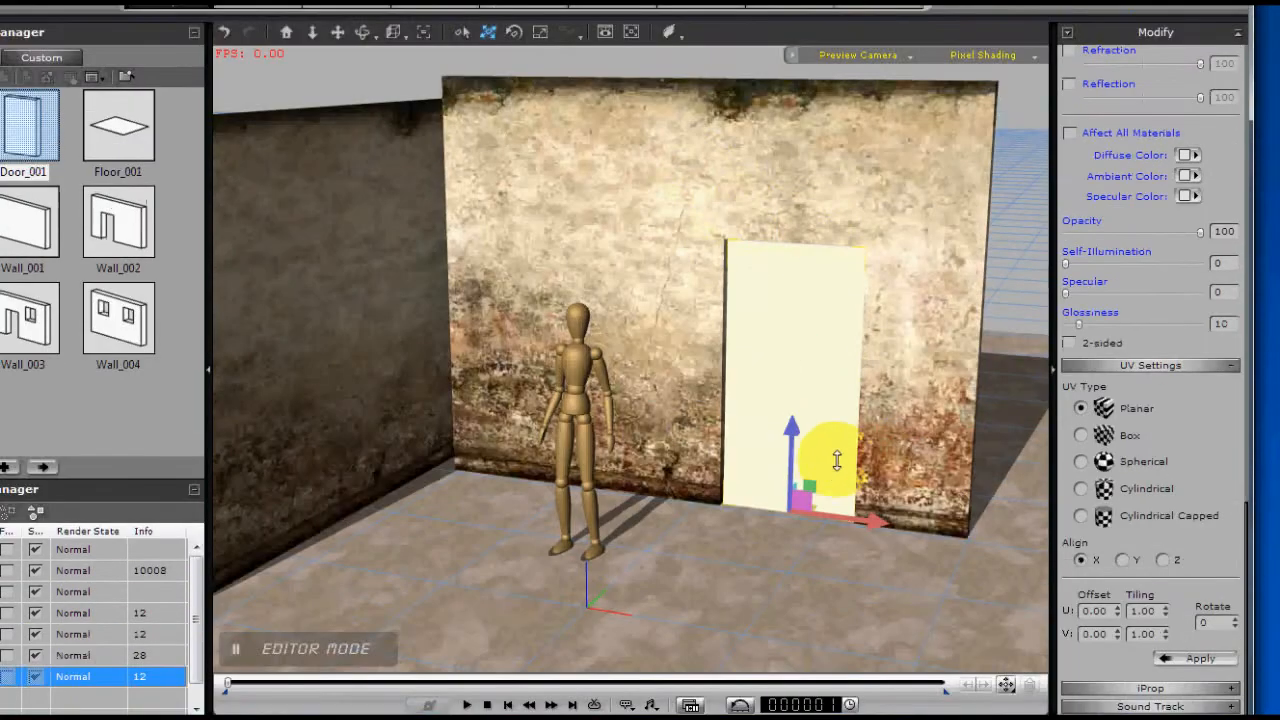
left_click_drag(817, 487, 729, 538)
right_click_drag(711, 506, 634, 466)
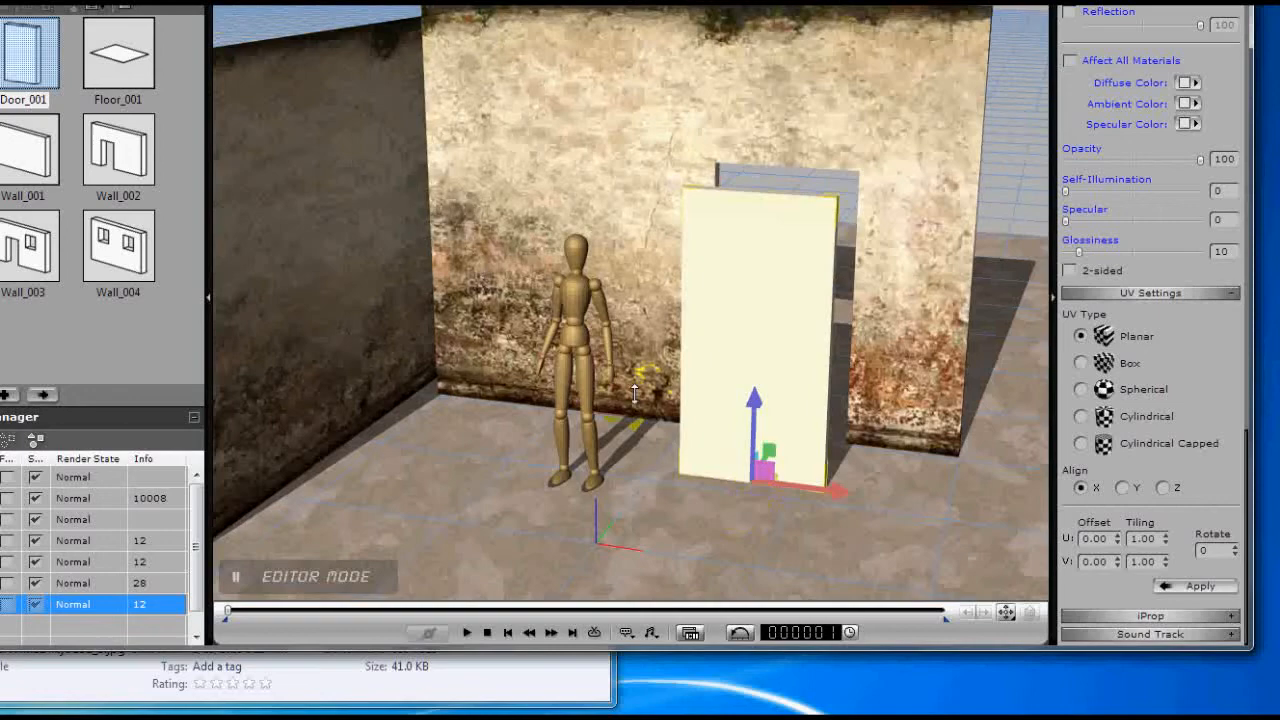
right_click_drag(634, 393, 652, 350)
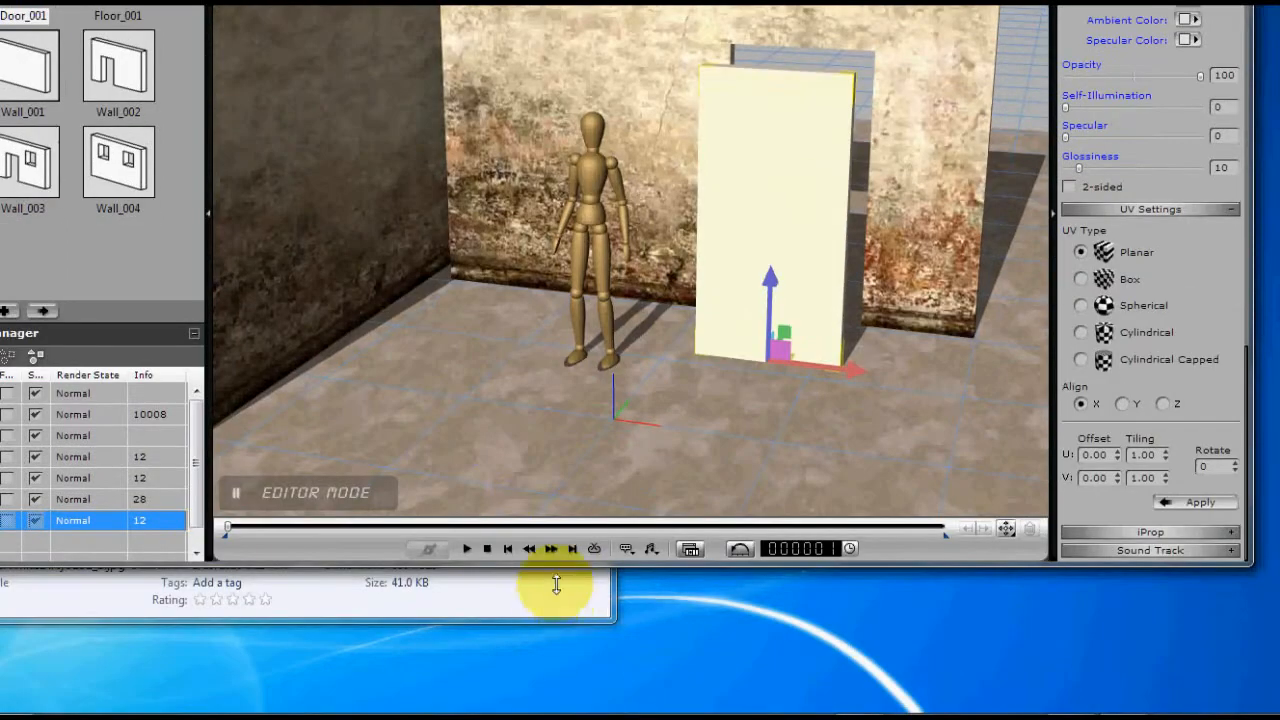
Open the DOORS texture folder under SMALL SIZE and apply Door_02.jpg to the door block
left_click(557, 670)
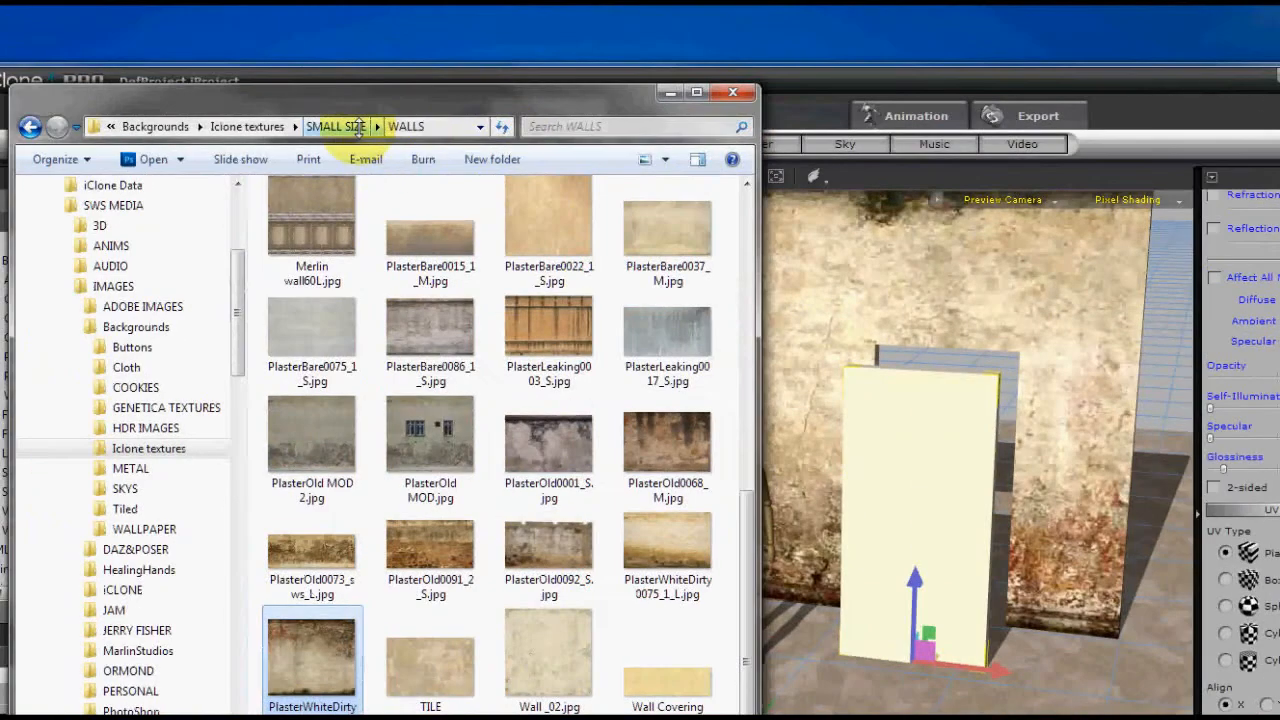
left_click(358, 128)
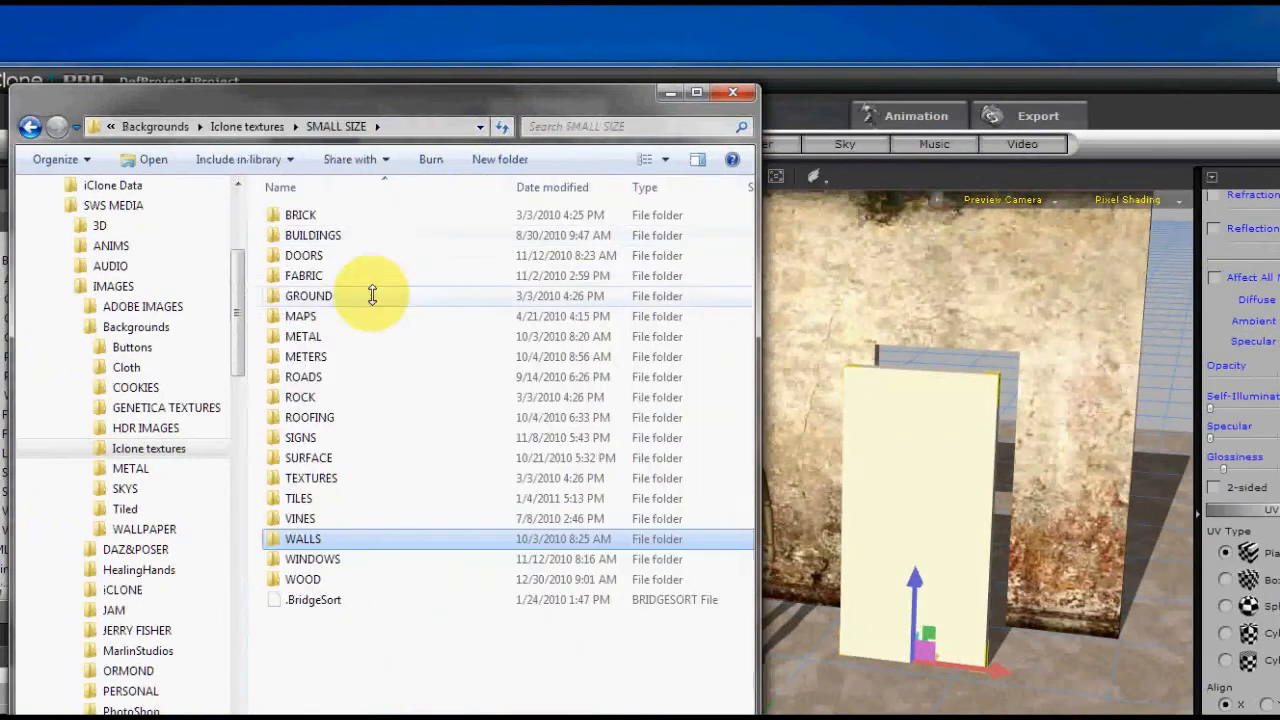
double_click(295, 251)
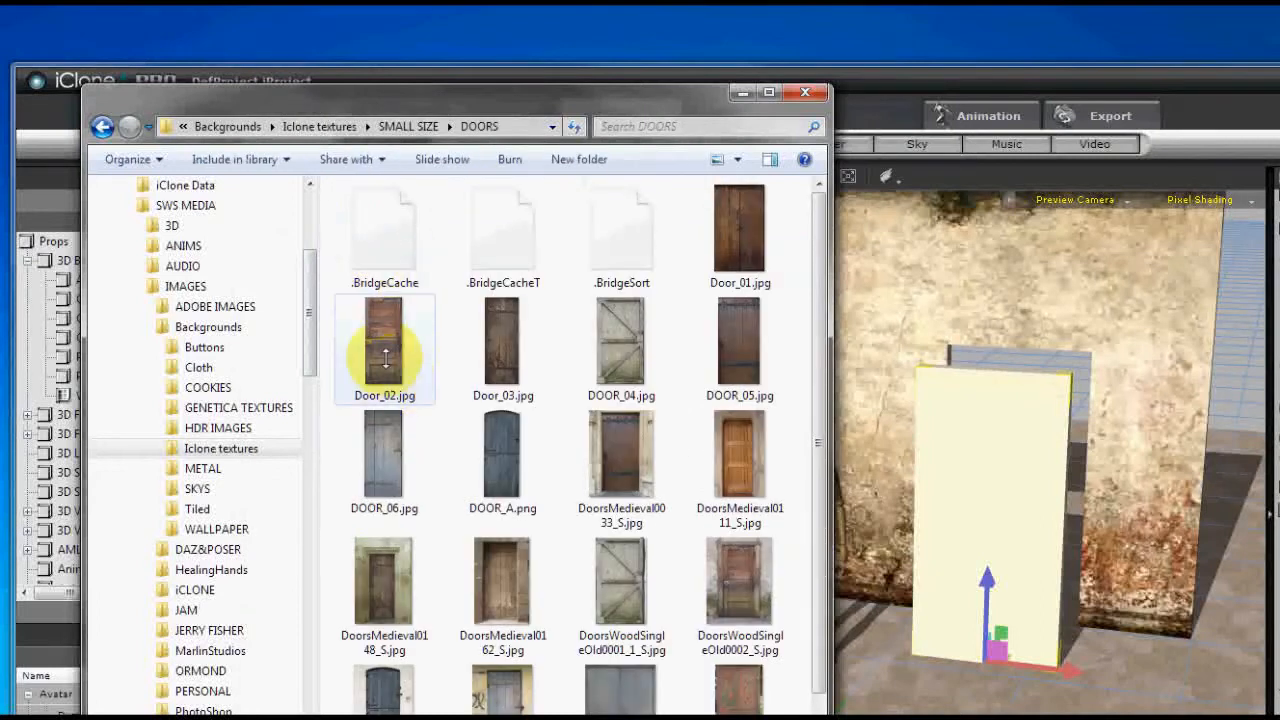
left_click(385, 358)
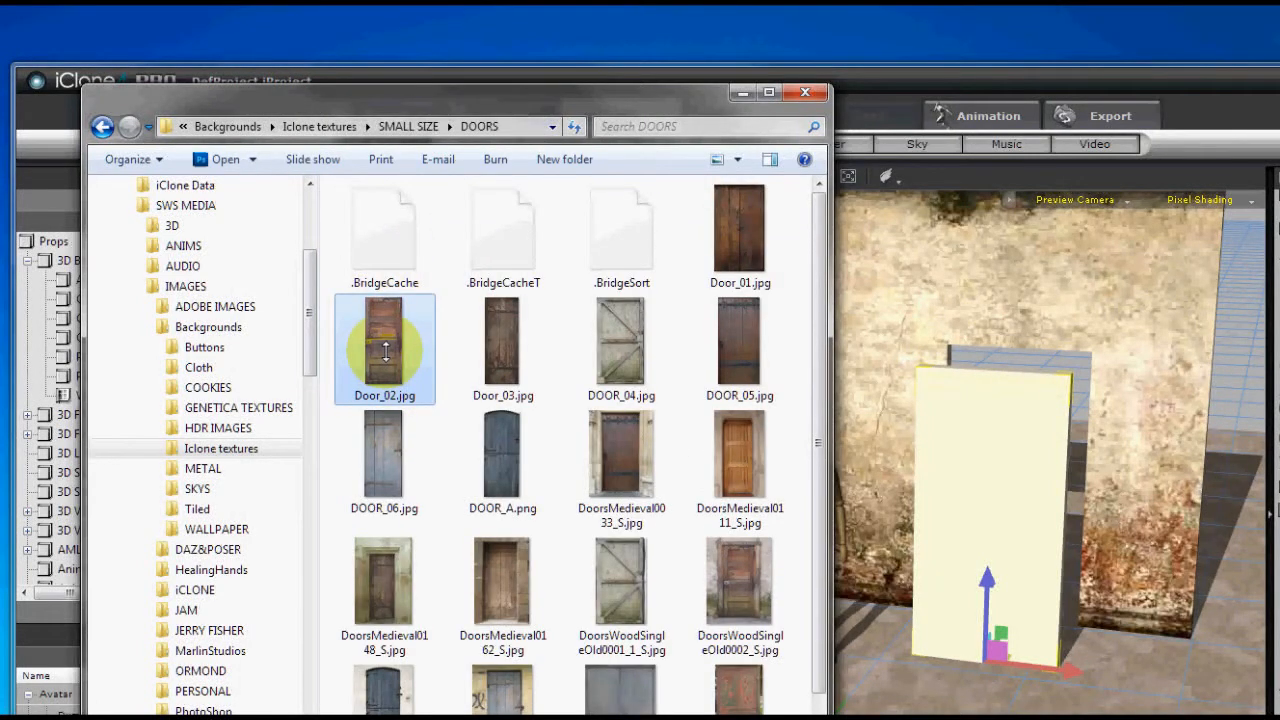
left_click_drag(386, 350, 920, 495)
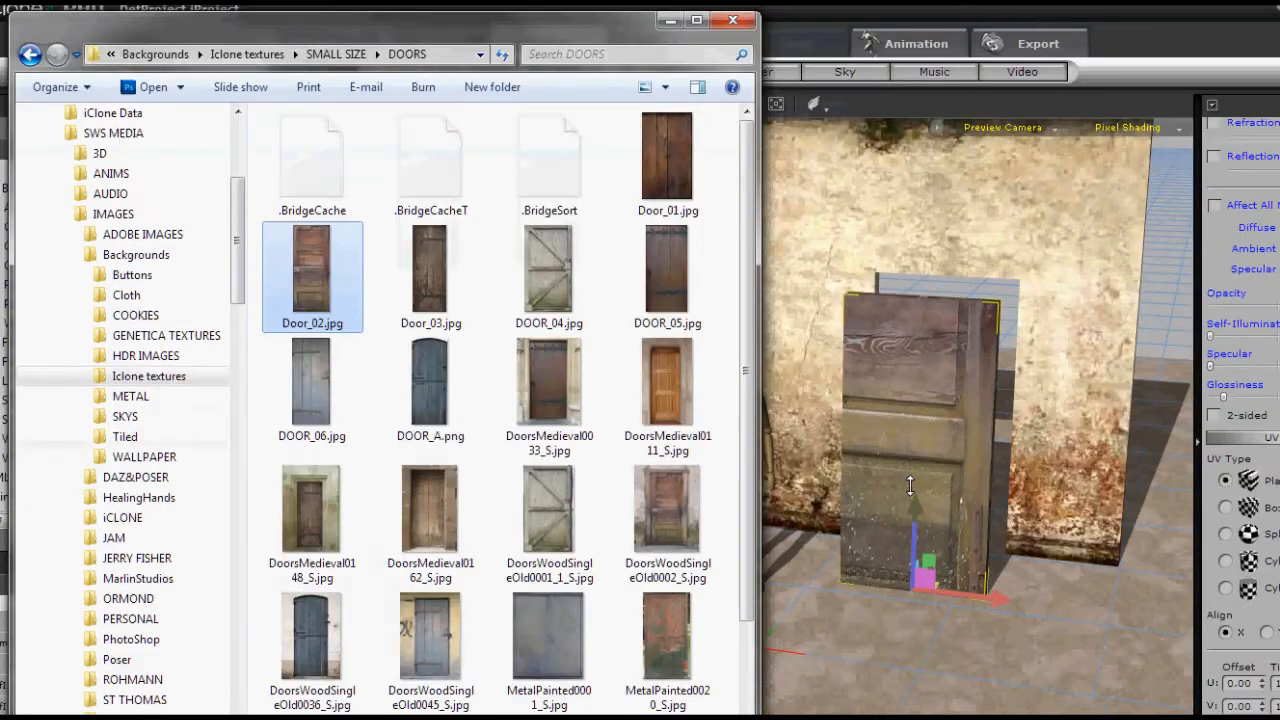
left_click(909, 556)
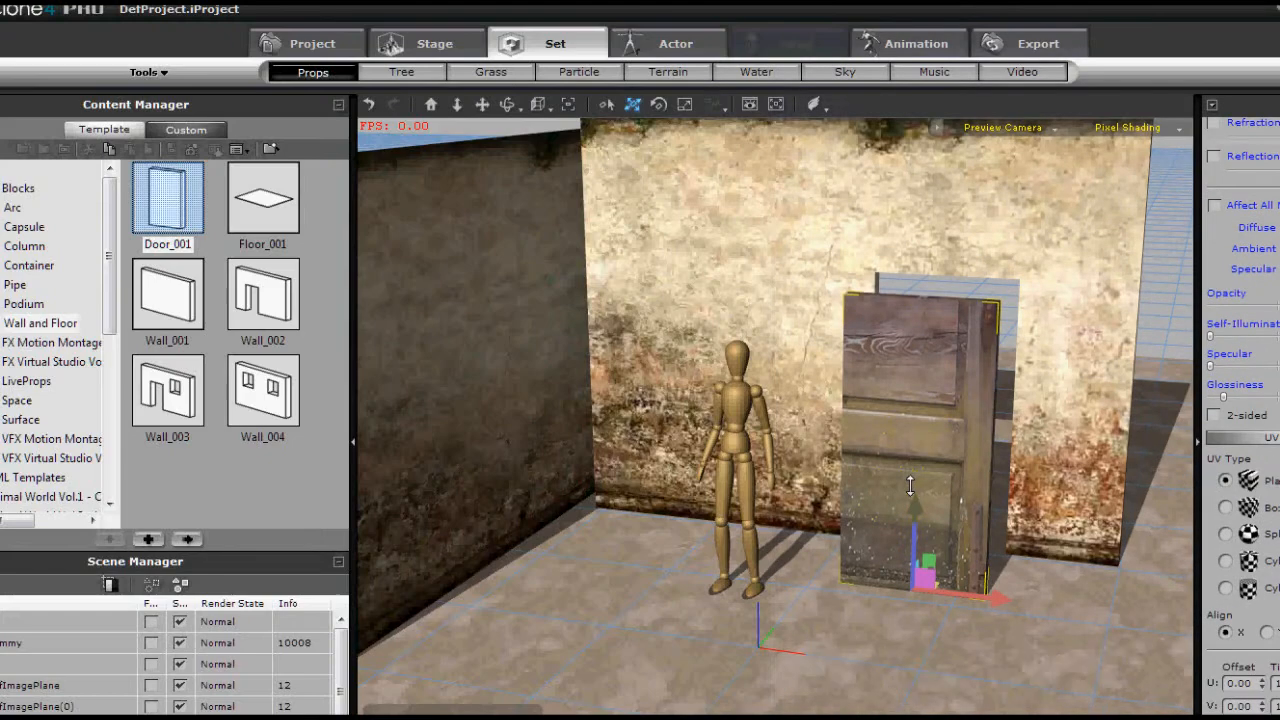
Set the door's planar UV alignment to Y and apply the mapping
middle_click_drag(905, 462, 823, 459)
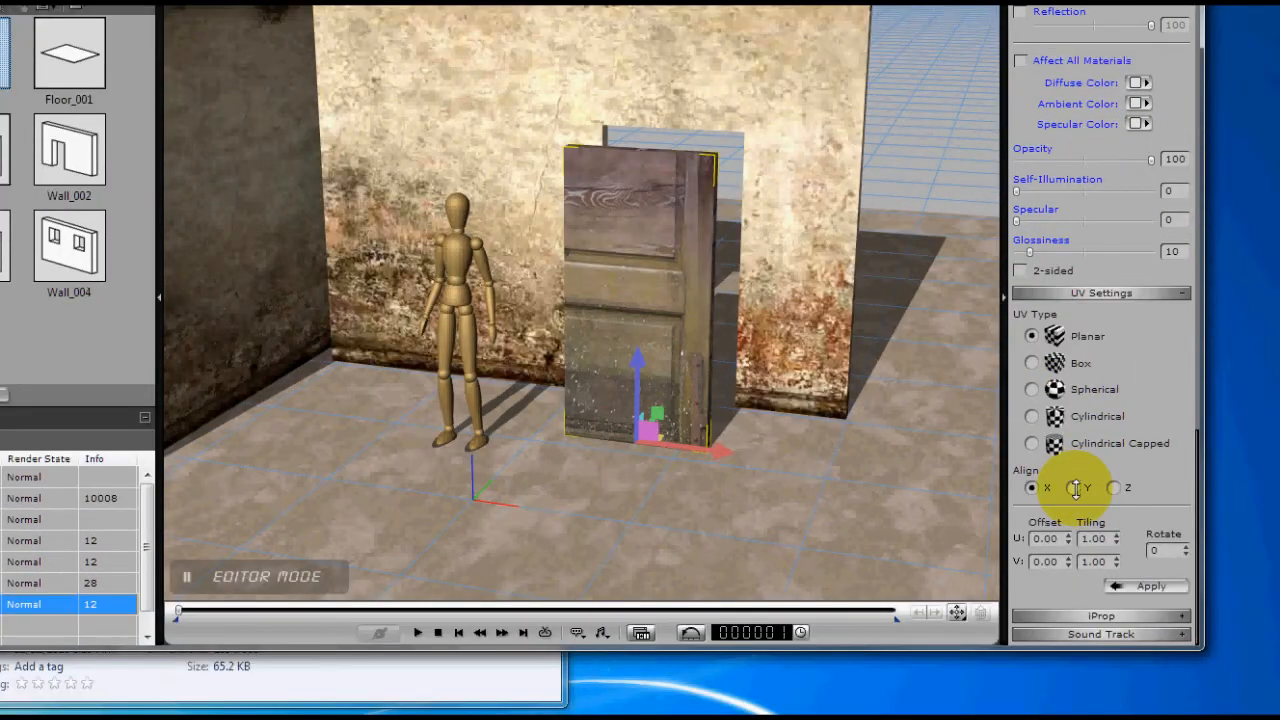
left_click(1075, 487)
left_click(1143, 586)
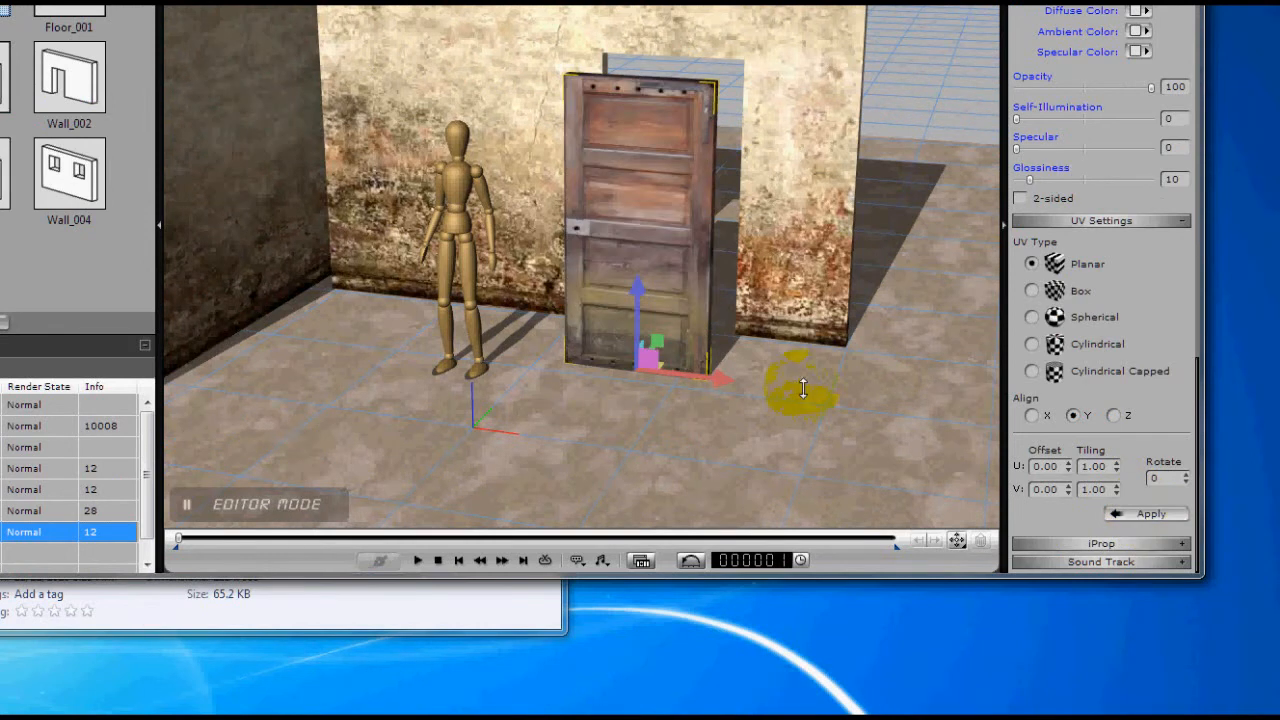
Push the door back into the wall opening at about X 69, Y 201, checking the fit from both sides
right_click_drag(770, 283, 400, 300)
right_click_drag(700, 290, 993, 309)
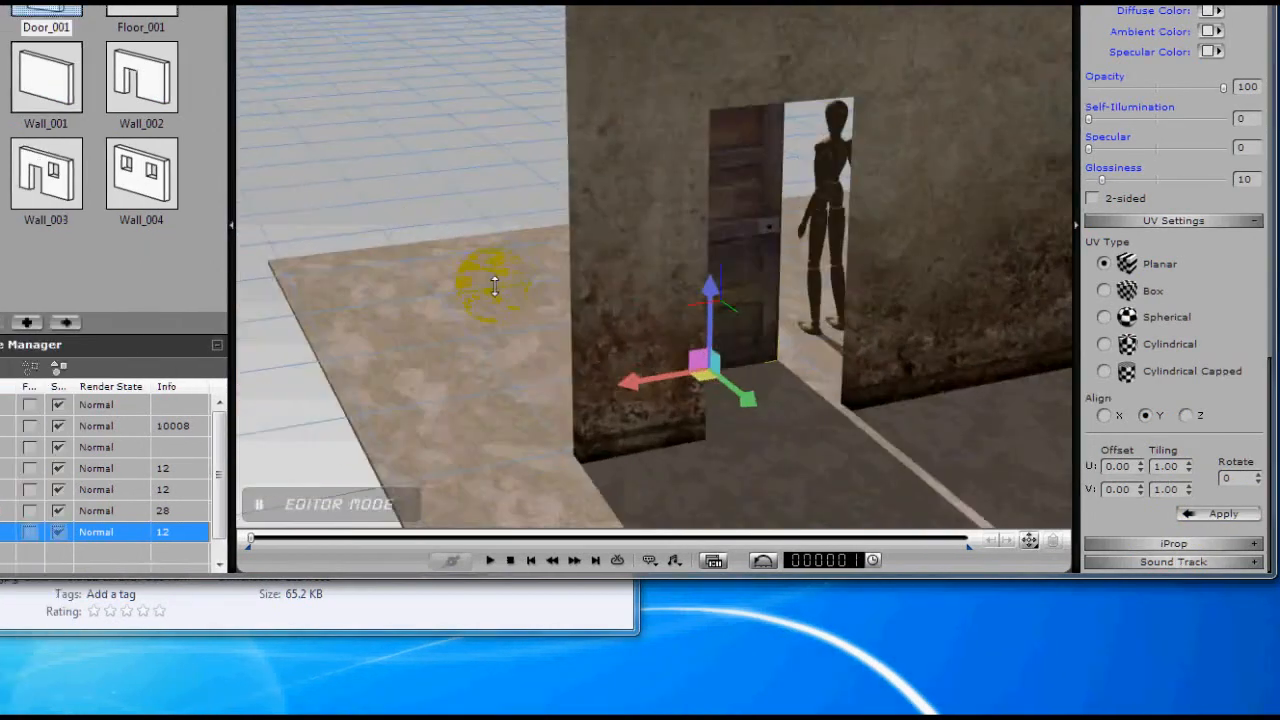
right_click_drag(760, 300, 853, 310)
left_click_drag(683, 334, 760, 318)
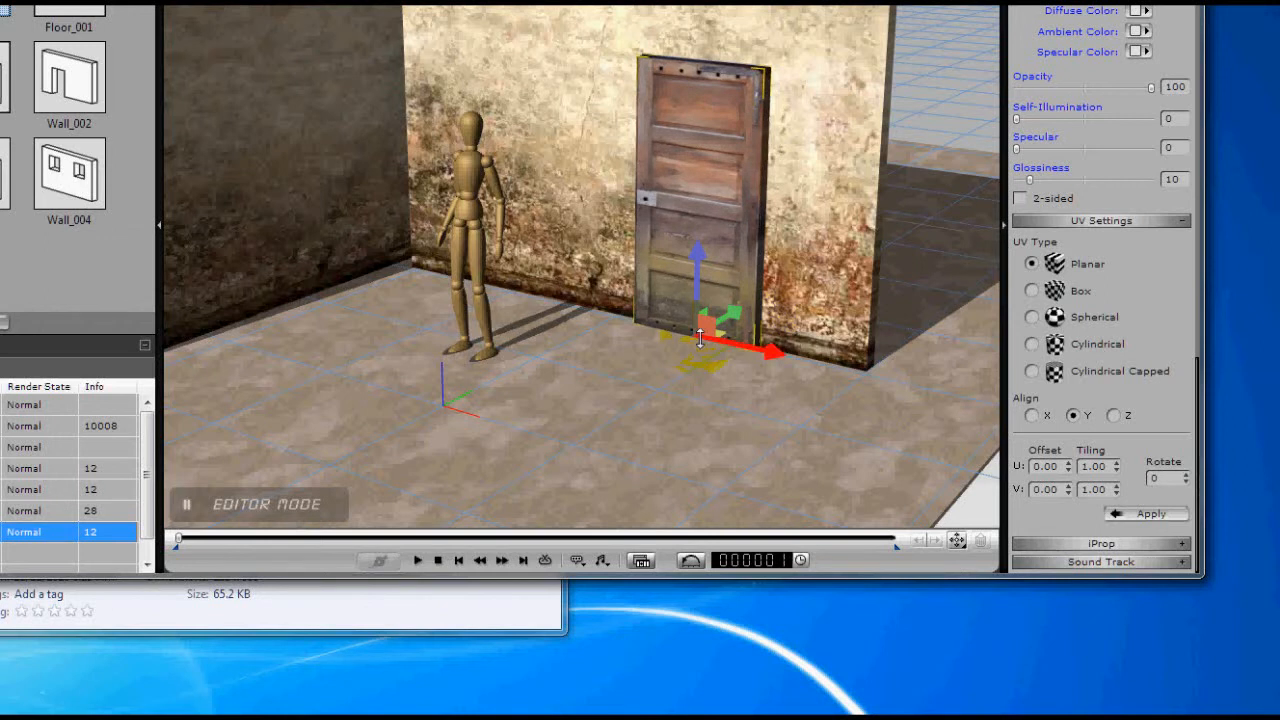
right_click_drag(700, 338, 828, 405)
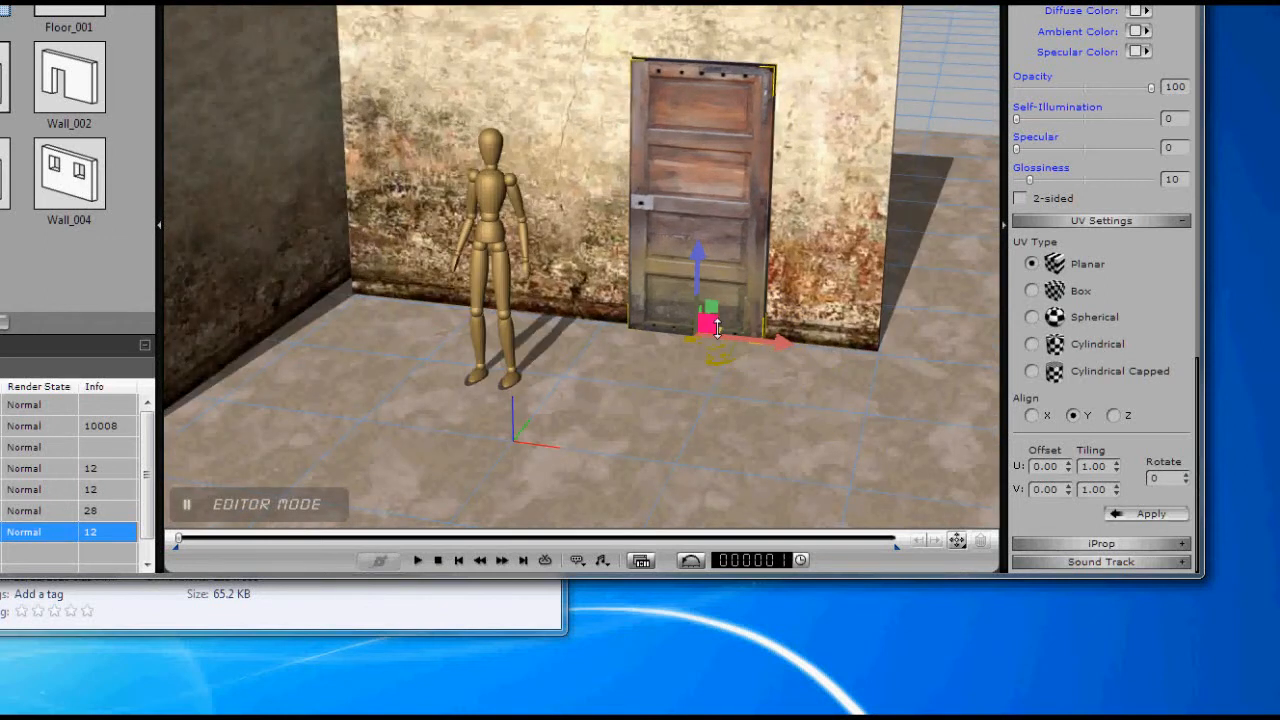
mouse_move(740, 358)
left_mouse_down()
mouse_move(806, 360)
mouse_move(697, 365)
mouse_move(780, 358)
mouse_move(734, 372)
mouse_move(741, 334)
left_mouse_up()
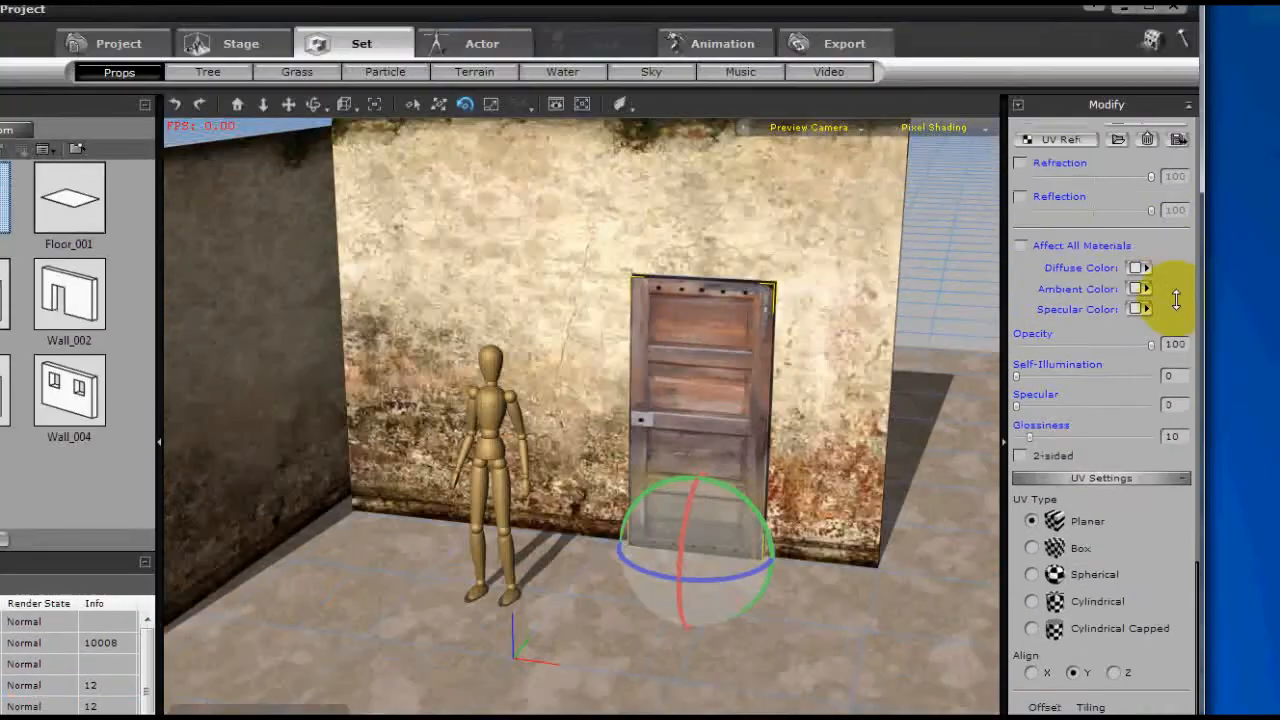
Show the door's pivot and transform settings and pull the door out of the opening to about Y 5
left_click_drag(1169, 28, 1237, 618)
left_click_drag(1119, 96, 1205, 680)
left_click_drag(1160, 237, 1171, 509)
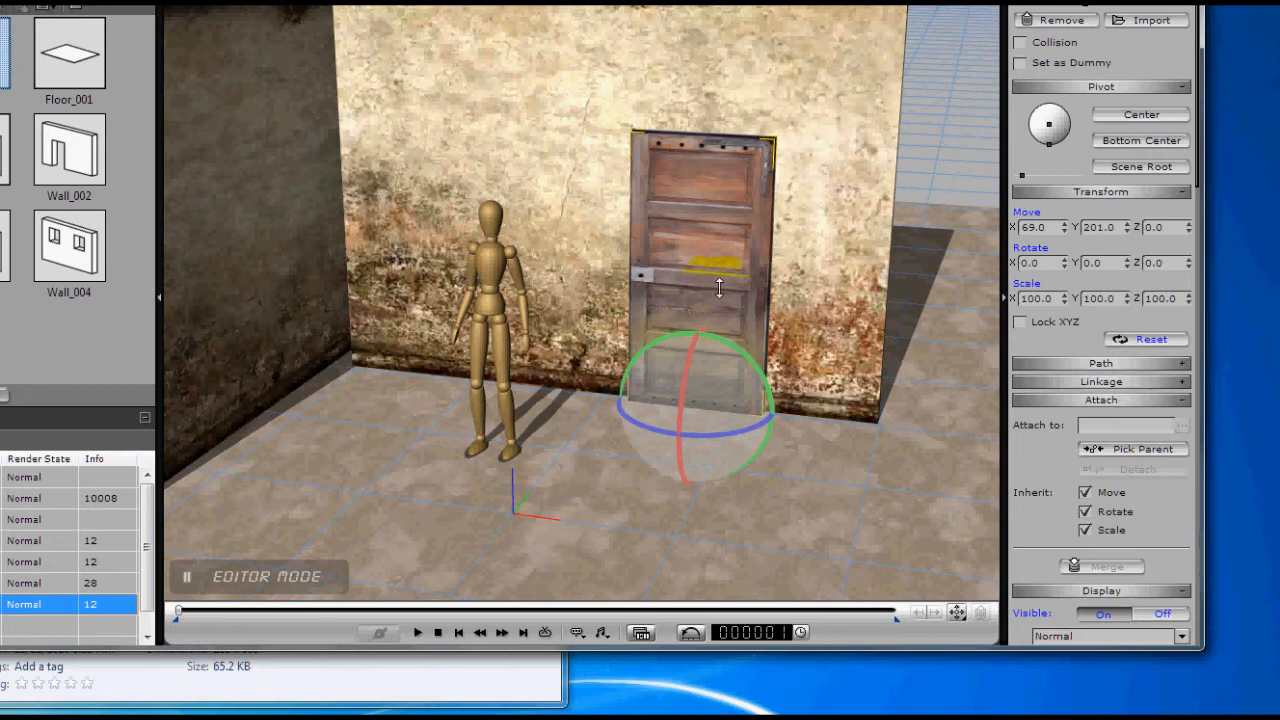
key("w")
left_click_drag(716, 374, 527, 632)
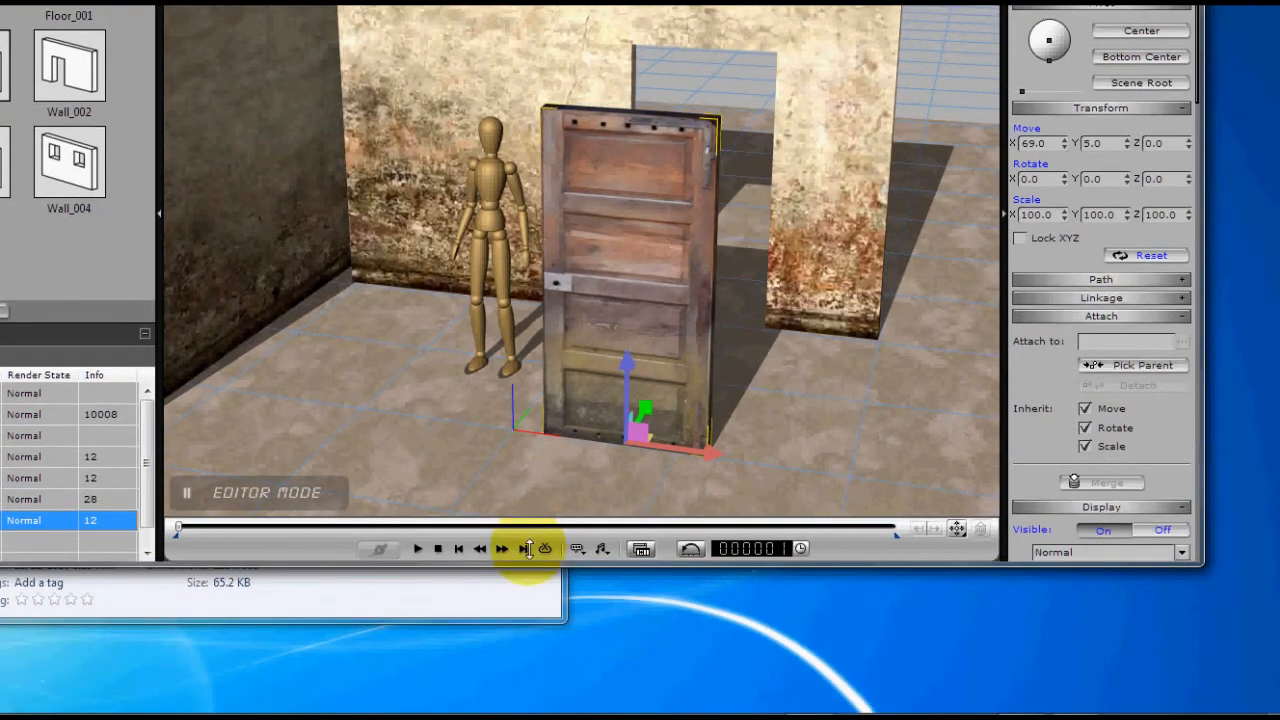
Line up the door's hinge edge with the scene origin at about X -49, Y -1 and set its pivot to Scene Root
left_click_drag(712, 451, 596, 461)
middle_click_drag(628, 385, 507, 424)
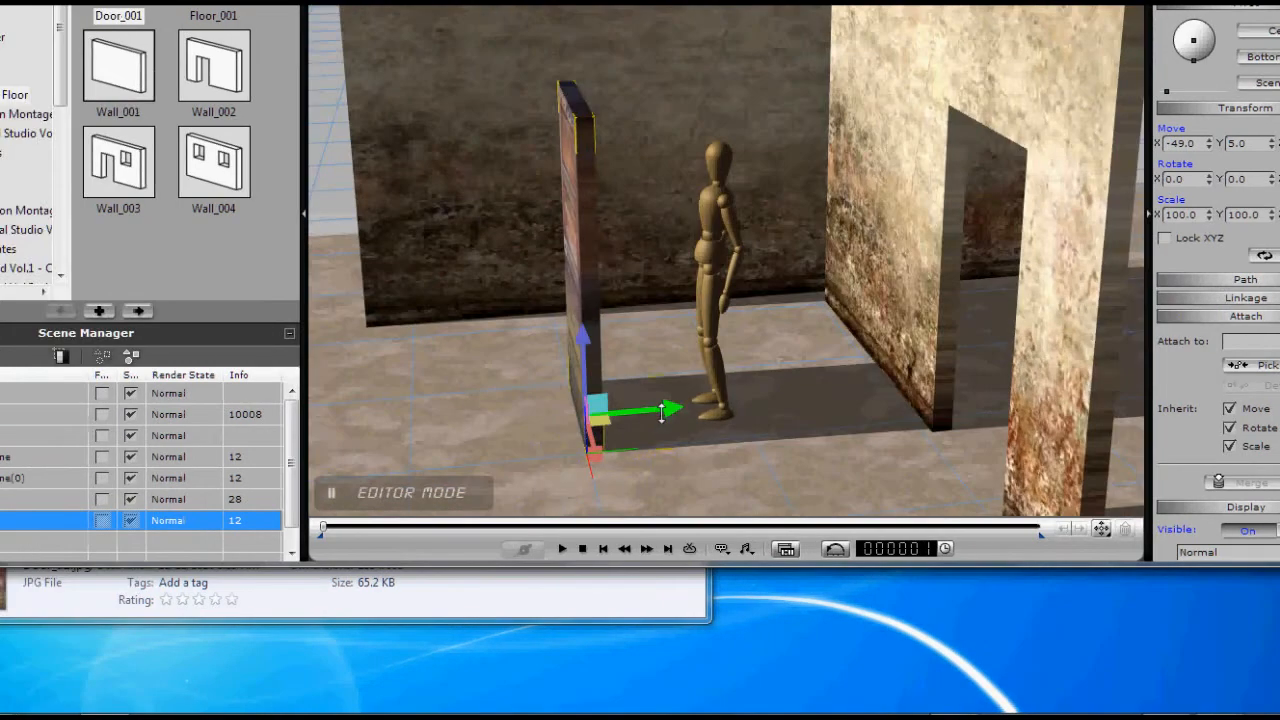
left_click_drag(661, 412, 654, 419)
middle_click_drag(640, 470, 706, 423)
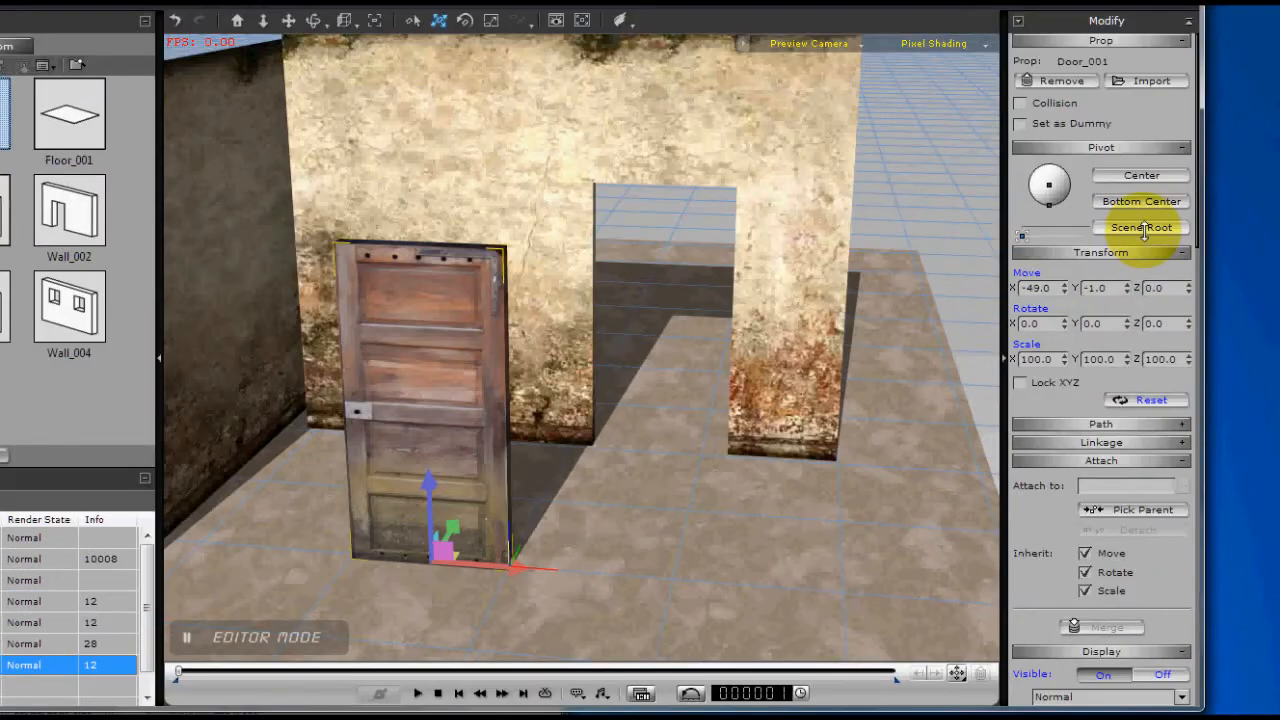
left_click(1143, 228)
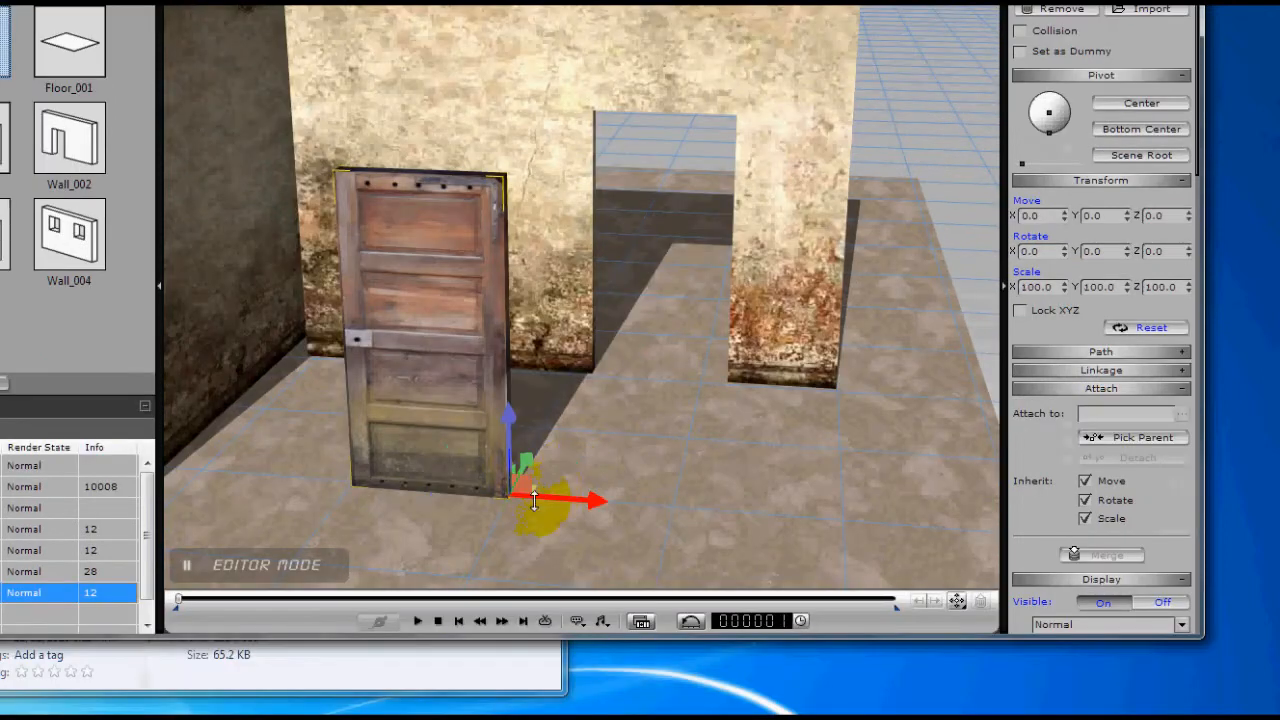
Test rotating the door around its new hinge-edge pivot and undo the rotation
key("e")
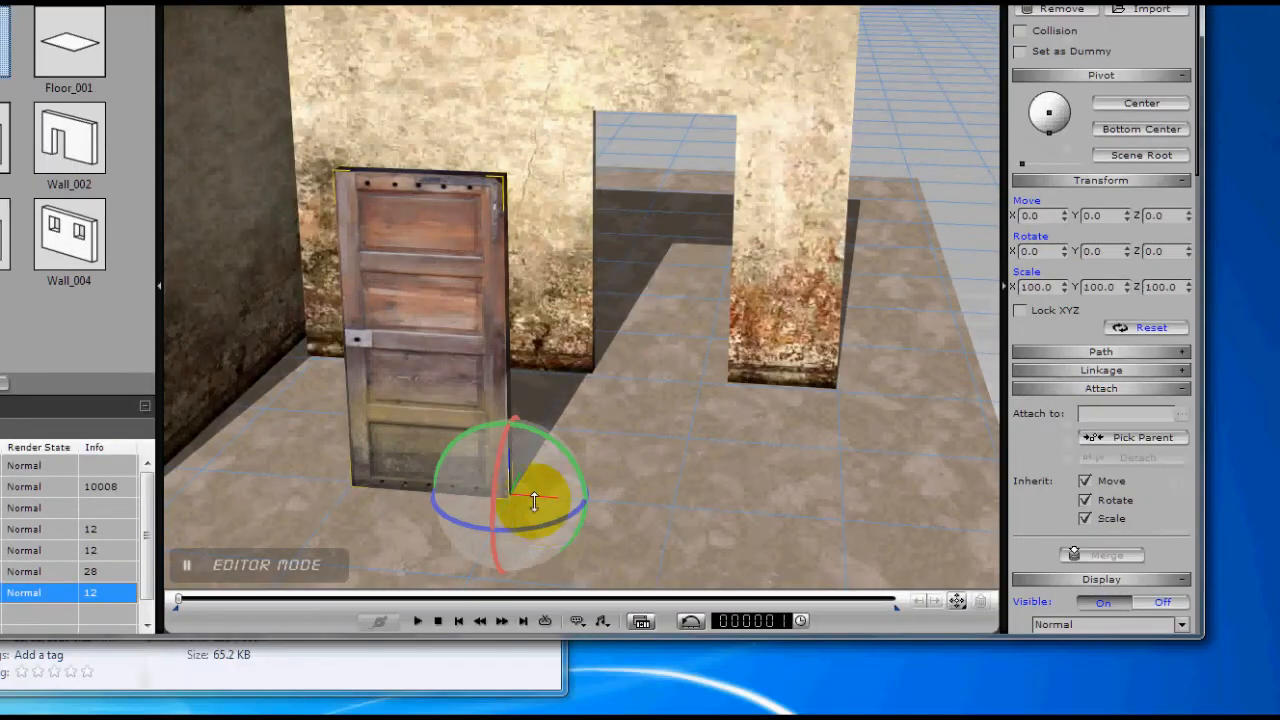
mouse_move(558, 586)
left_mouse_down()
mouse_move(546, 595)
mouse_move(568, 596)
left_mouse_up()
mouse_move(567, 523)
left_mouse_down()
mouse_move(522, 527)
mouse_move(569, 513)
left_mouse_up()
key("ctrl+z")
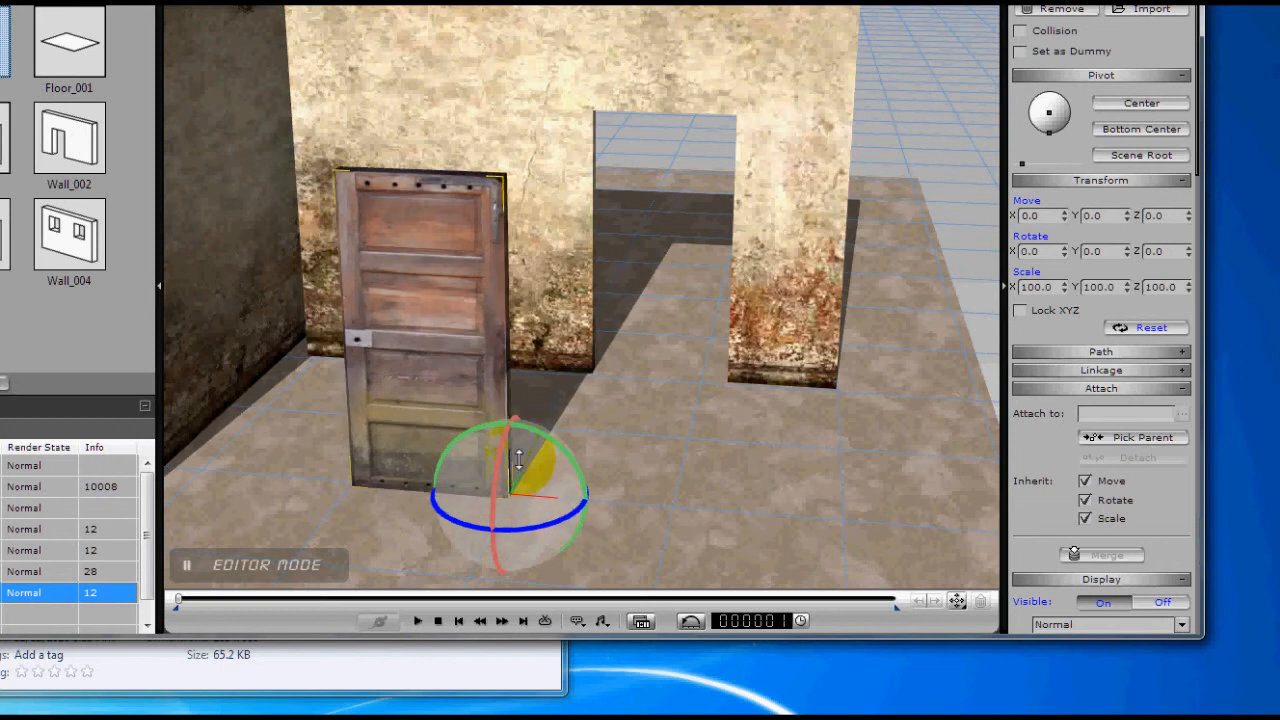
Move the door back into the wall opening at about X 119, Y 209
key("w")
left_click_drag(526, 465, 667, 262)
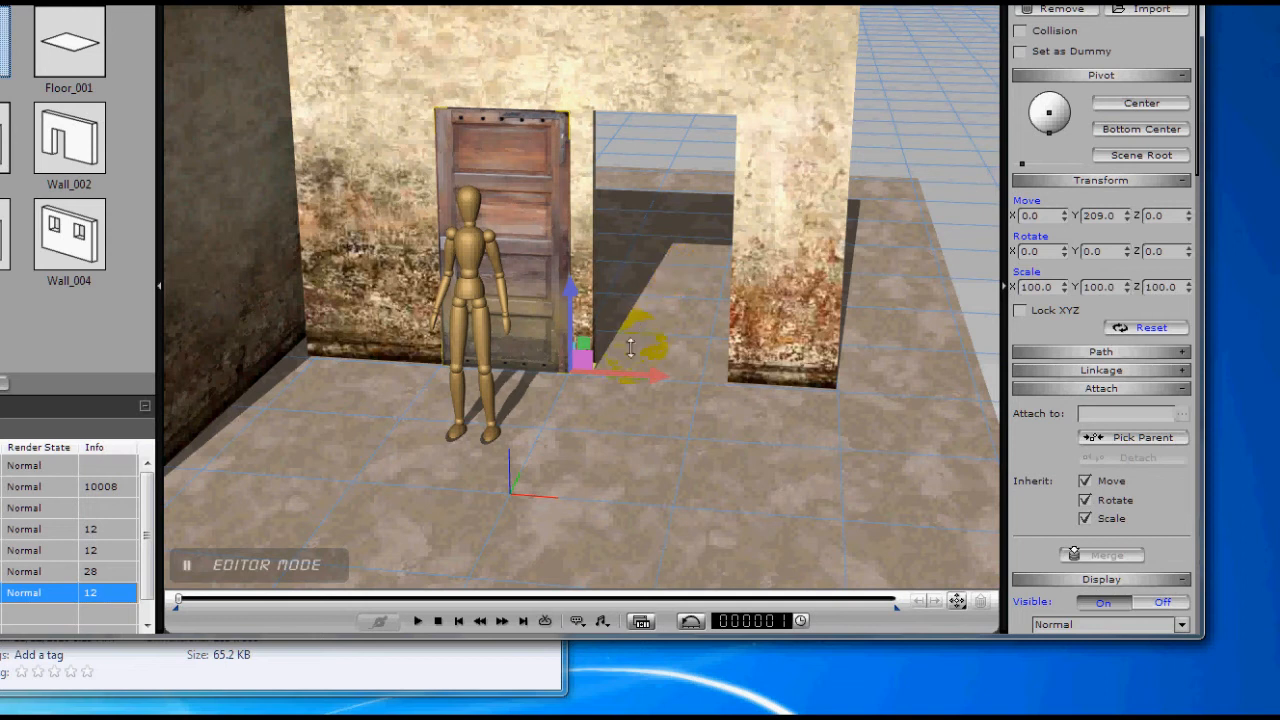
left_click_drag(635, 372, 749, 381)
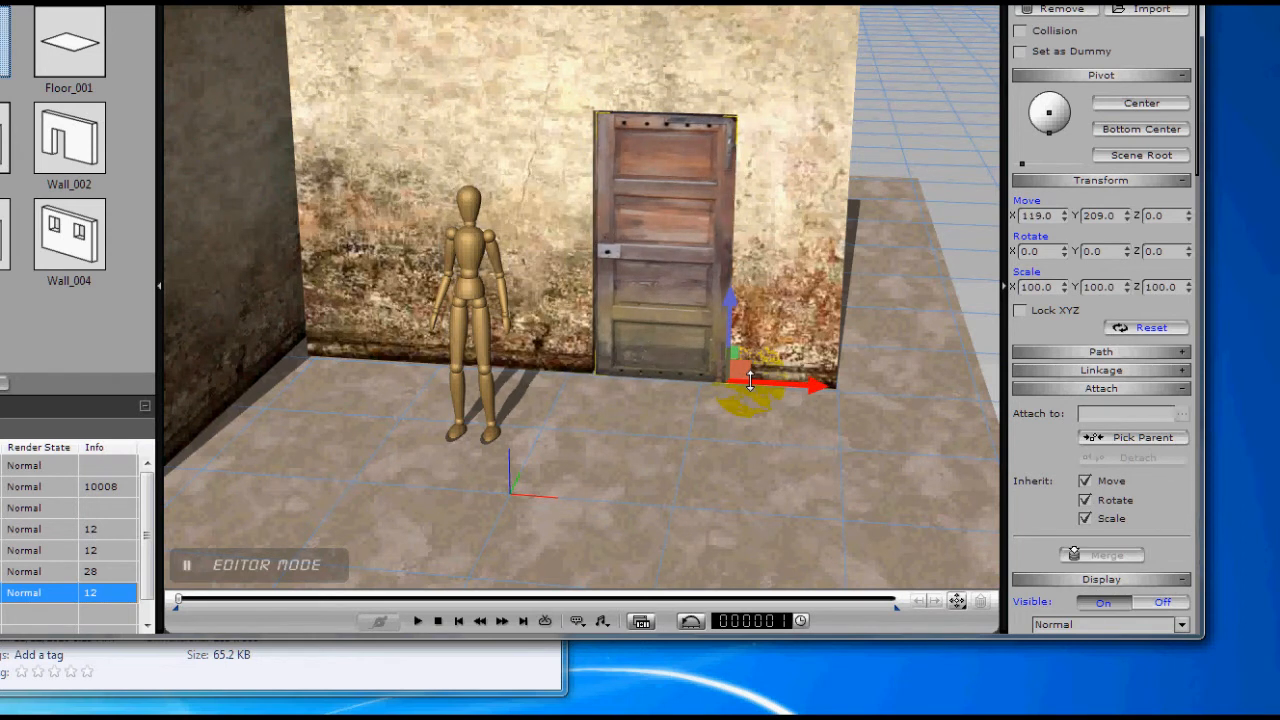
Attach the door to Wall_002 as its parent and shift the wall along X to about 22
left_click(1140, 438)
left_click(512, 68)
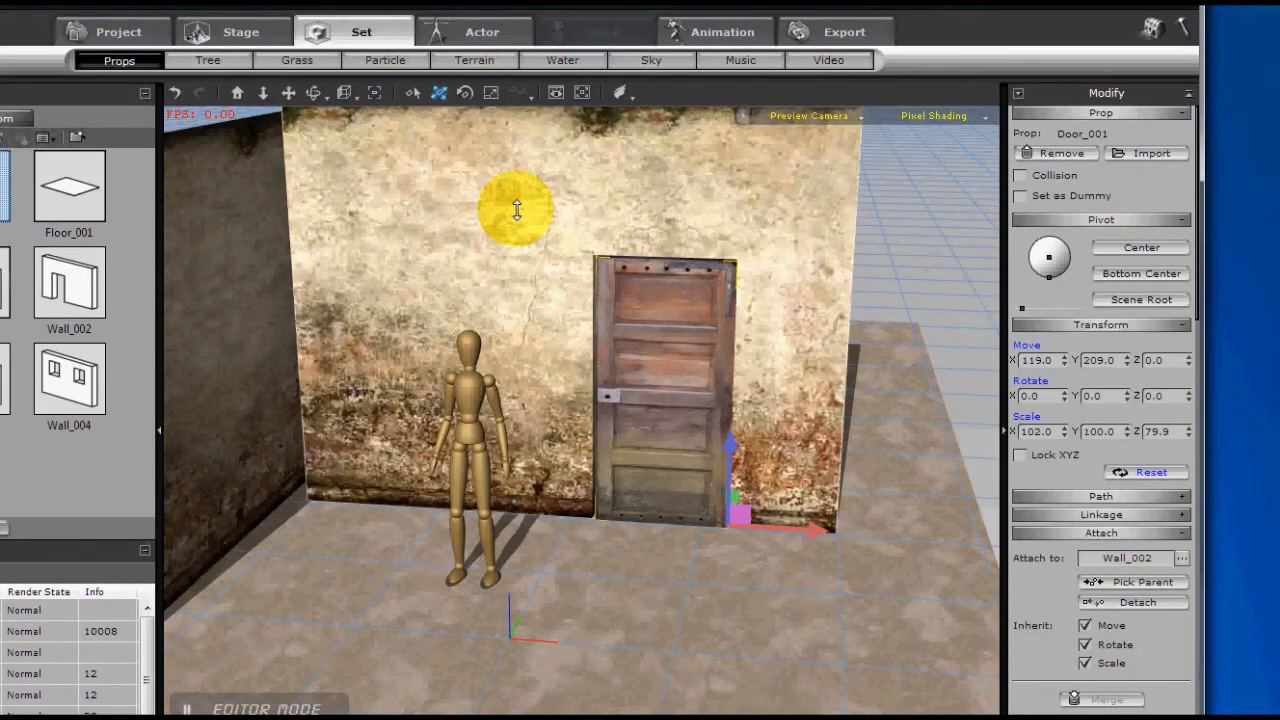
left_click(510, 292)
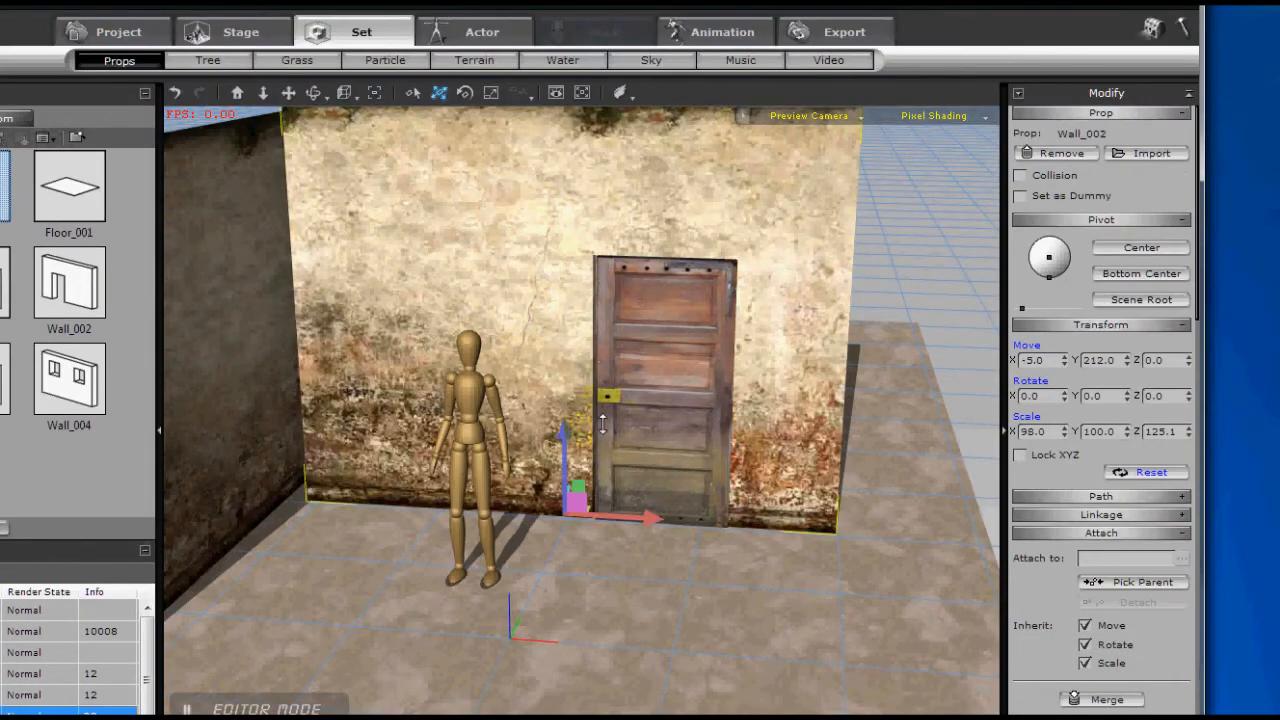
left_click_drag(640, 520, 665, 527)
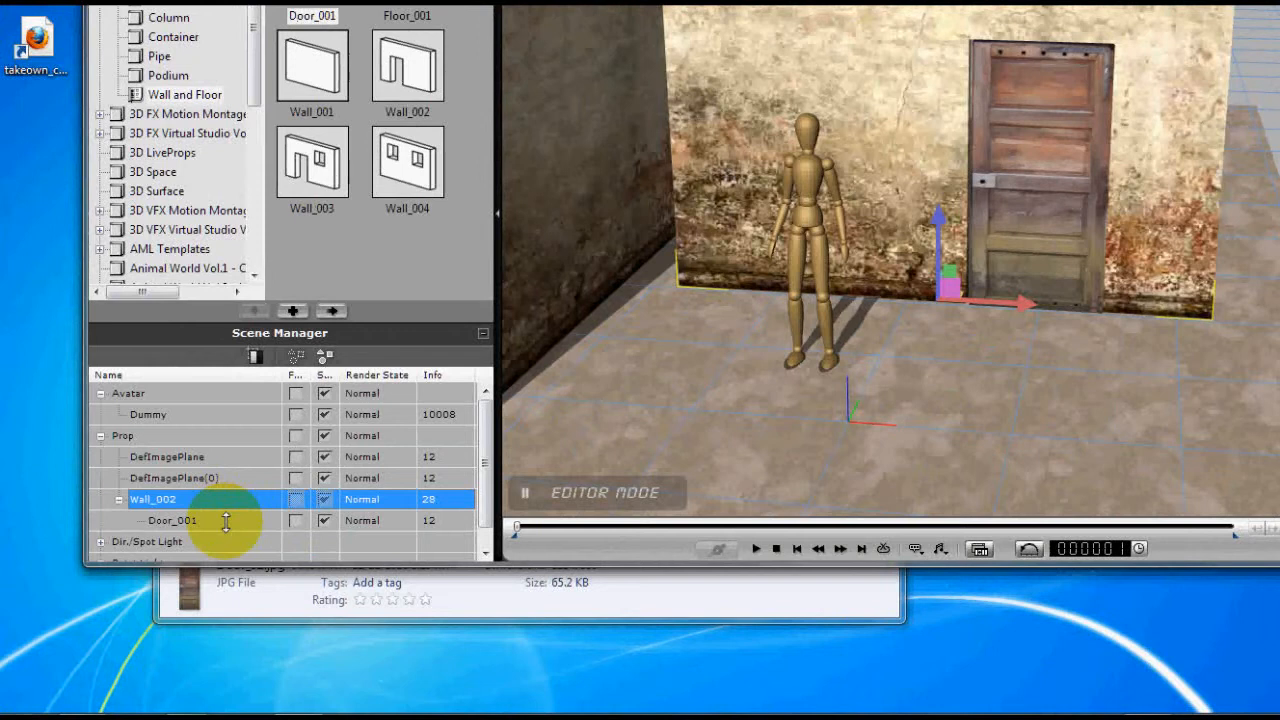
Select Door_001 and swing it partly open around its hinge edge, away from the dummy
left_click(226, 520)
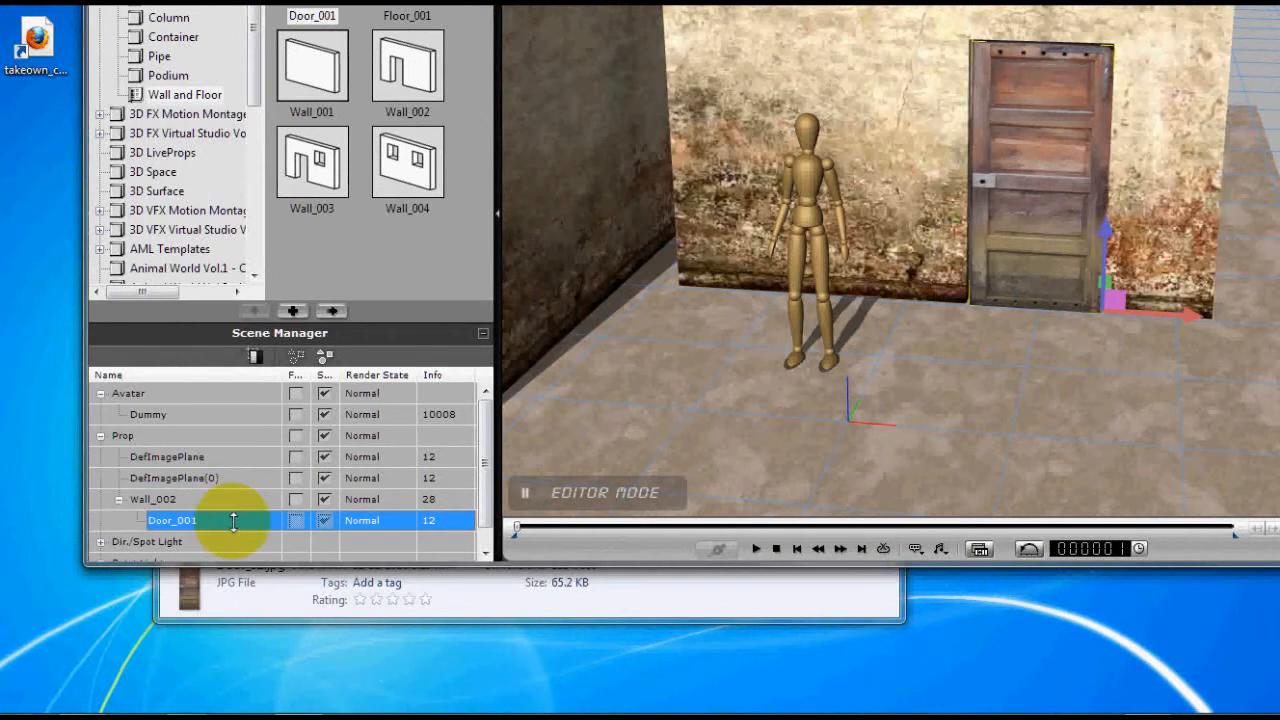
key("e")
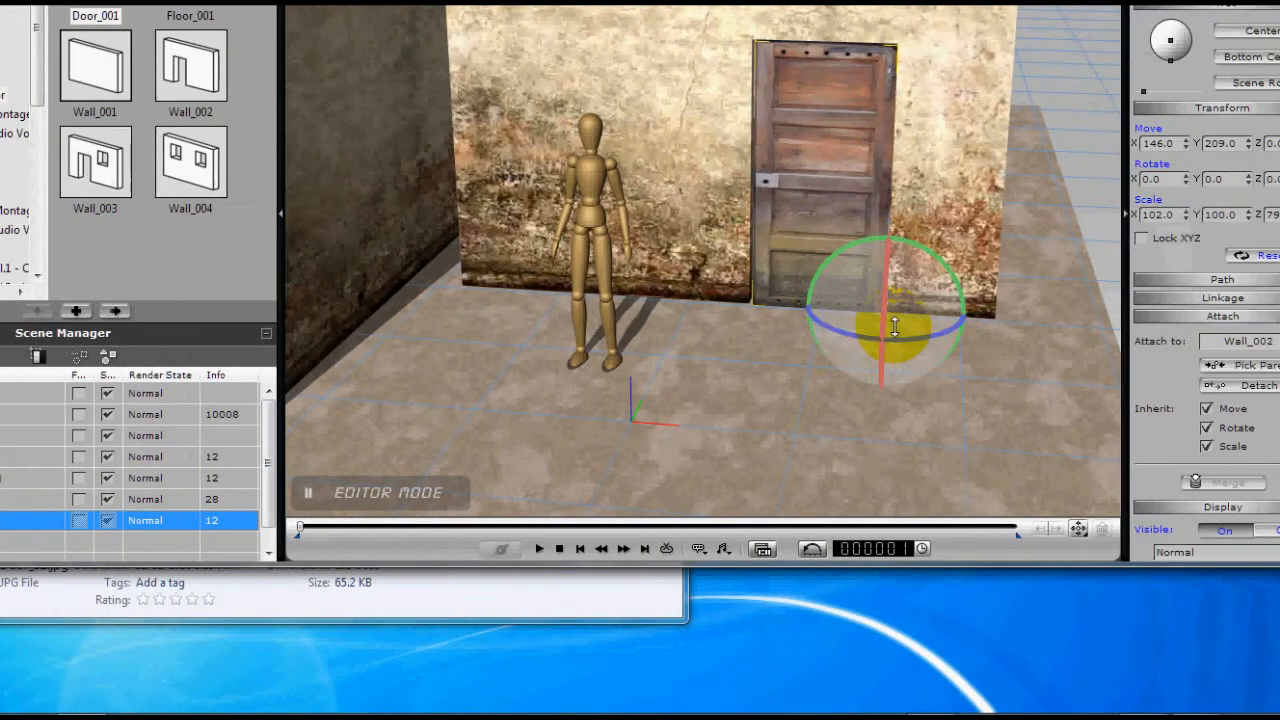
left_click_drag(908, 334, 862, 337)
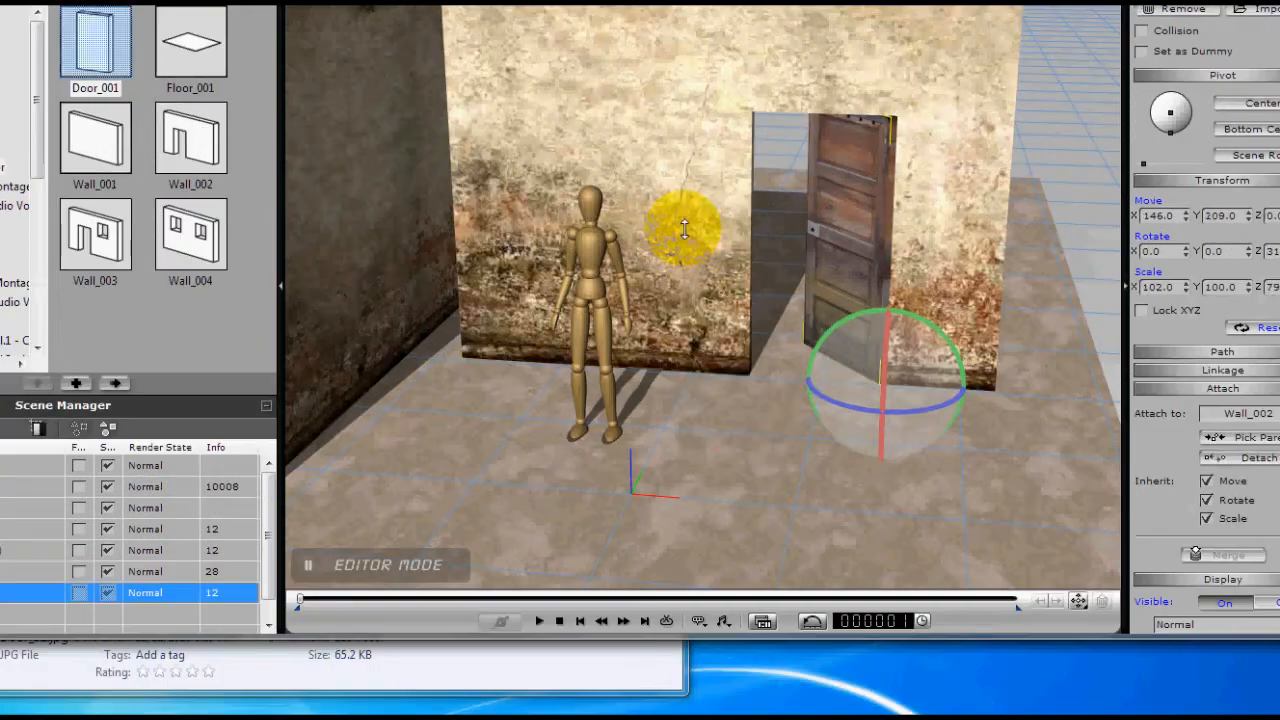
Select the doorway wall and view the whole set from farther back and above
left_click(722, 292)
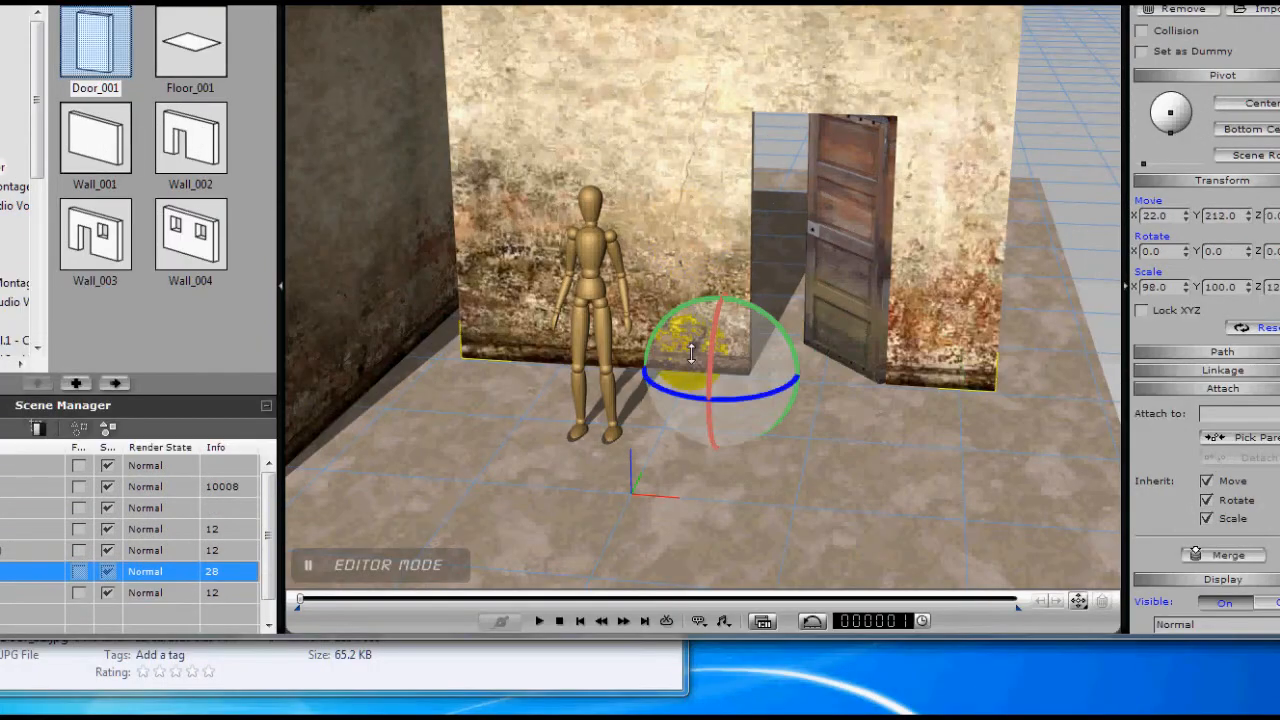
scroll(812, 362, "down", 5)
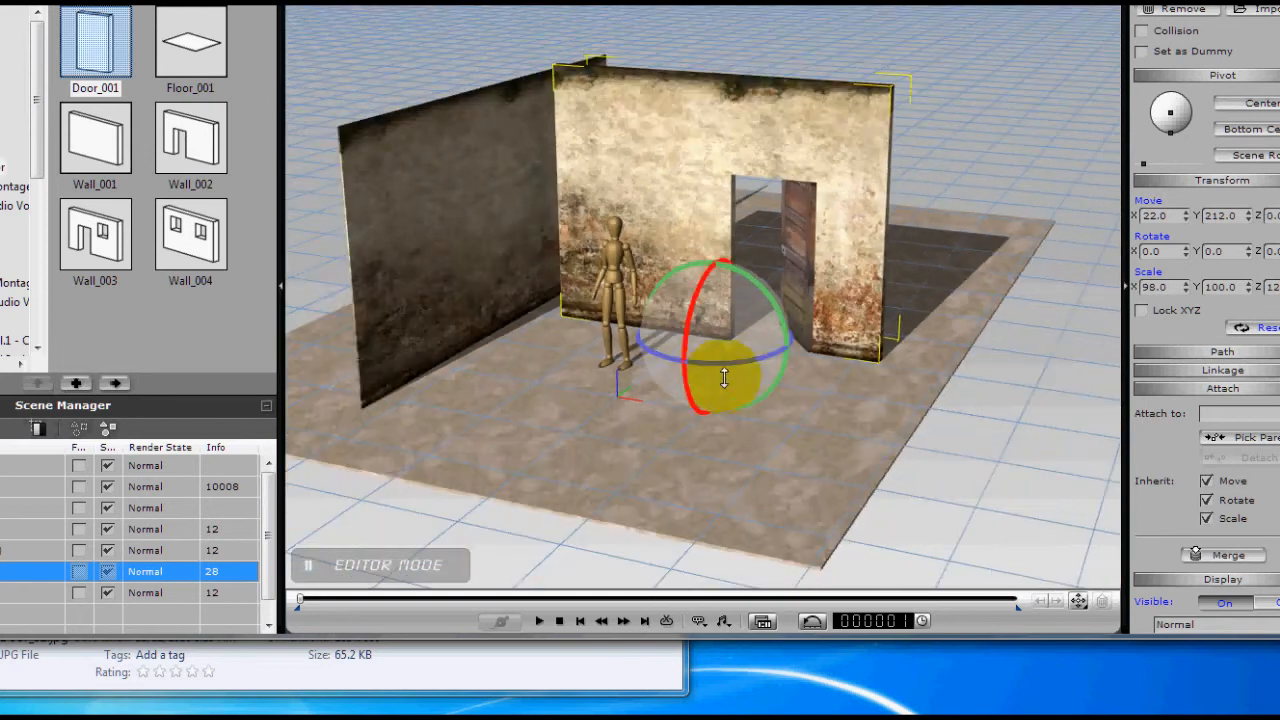
left_click_drag(724, 377, 571, 345)
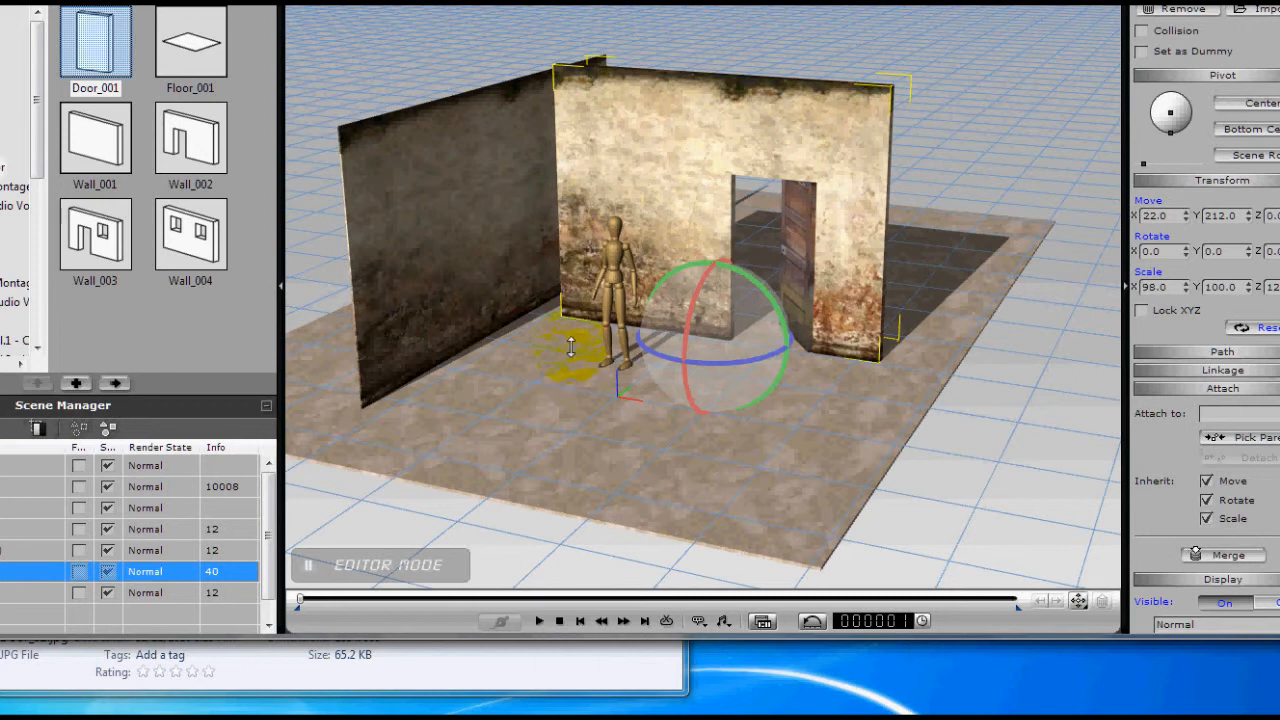
left_click_drag(592, 410, 651, 471)
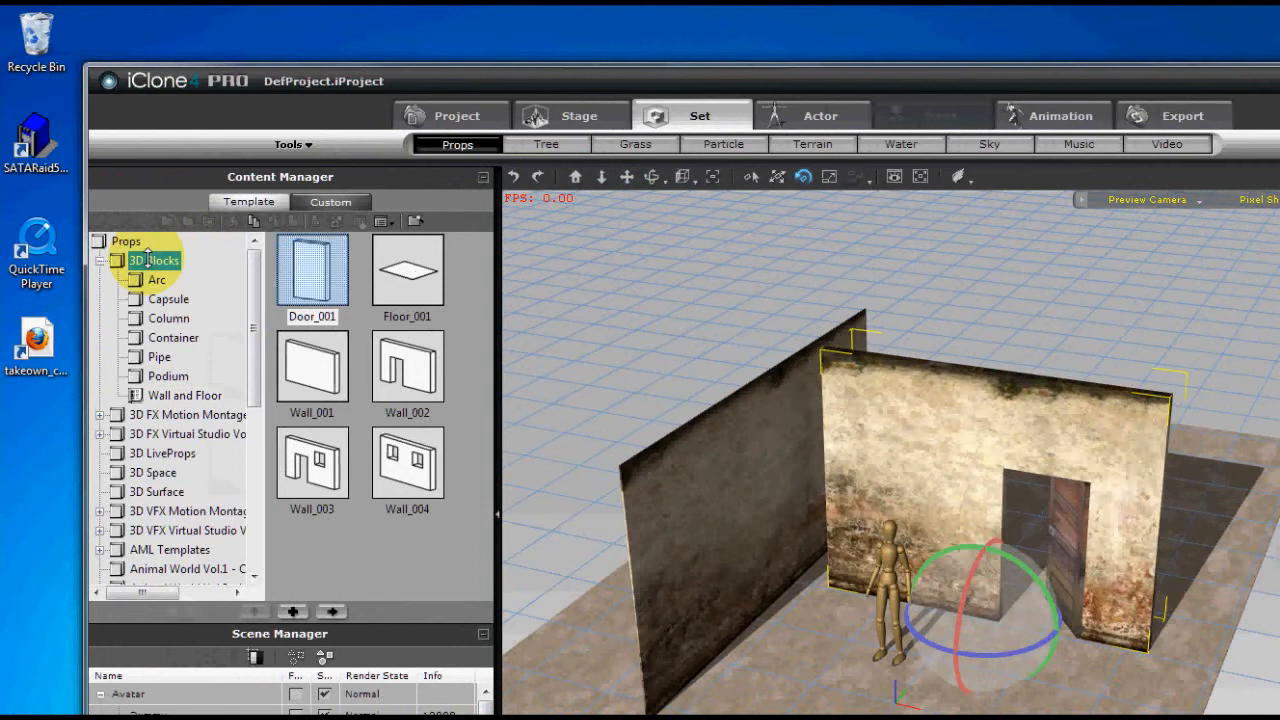
Add the Box_001 block from 3D Blocks near the side wall and scale it into a tall, wall-high block
left_click_drag(407, 462, 768, 617)
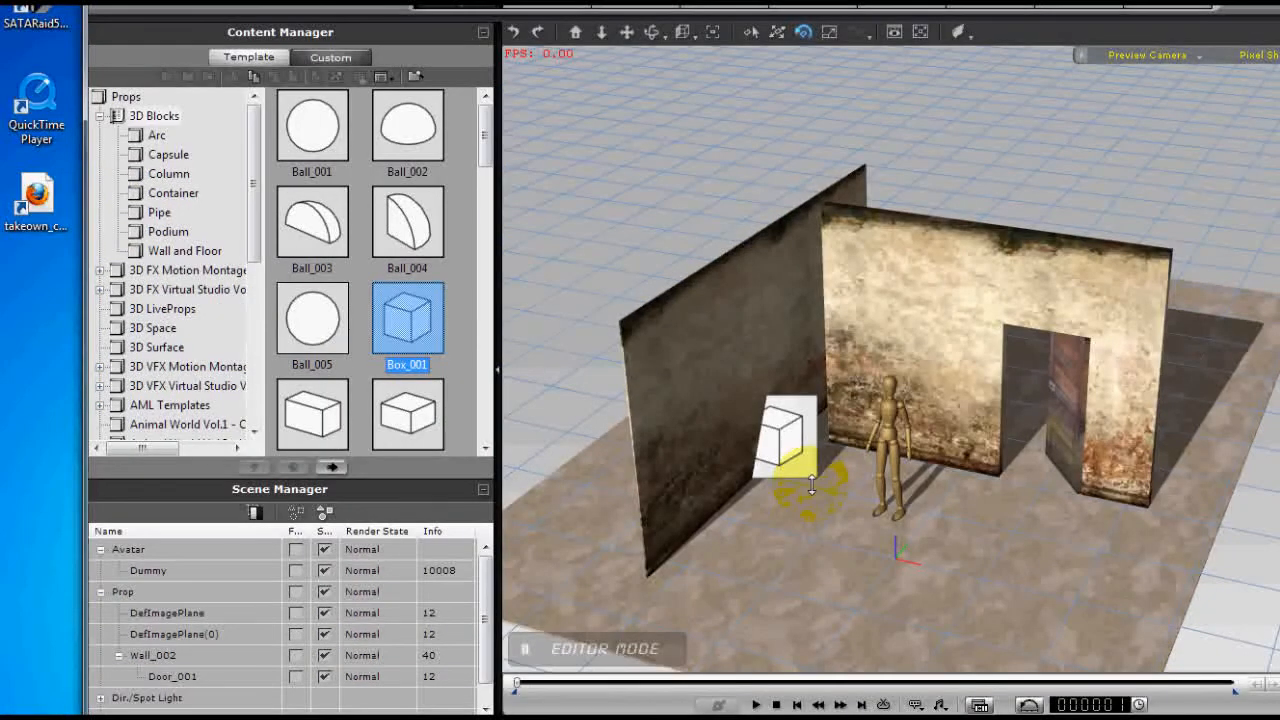
left_click_drag(808, 478, 808, 476)
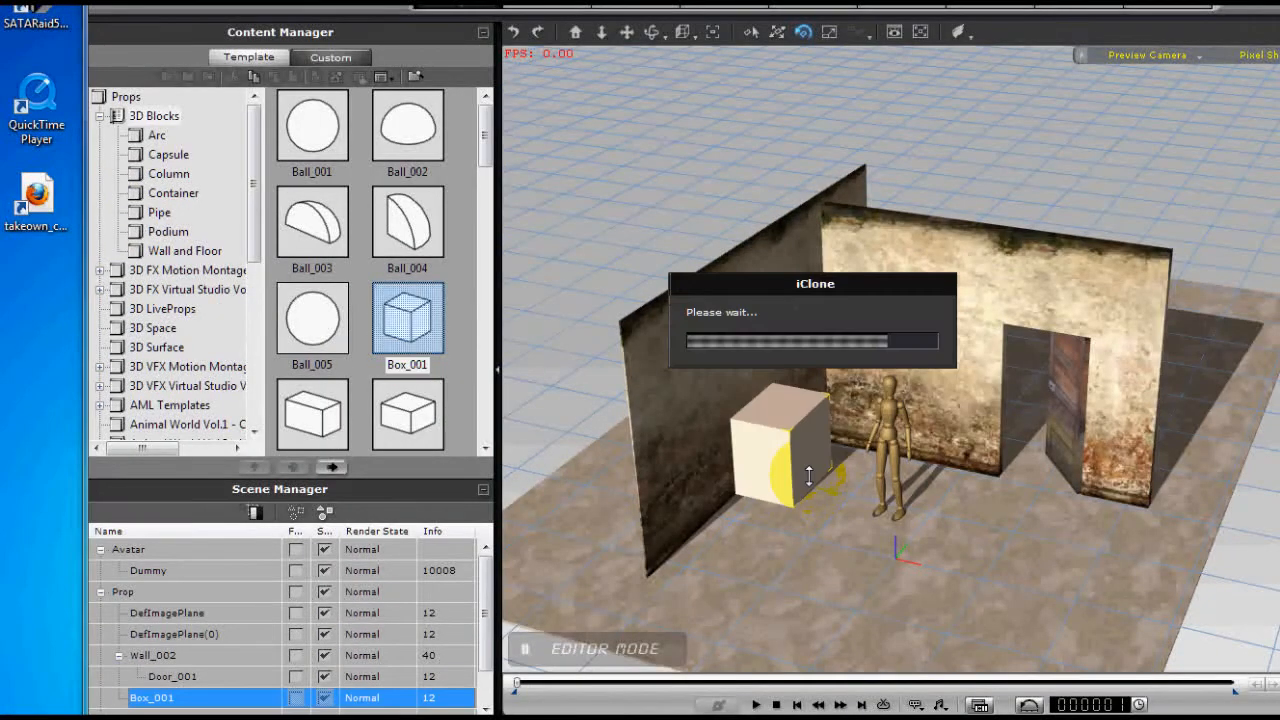
key("r")
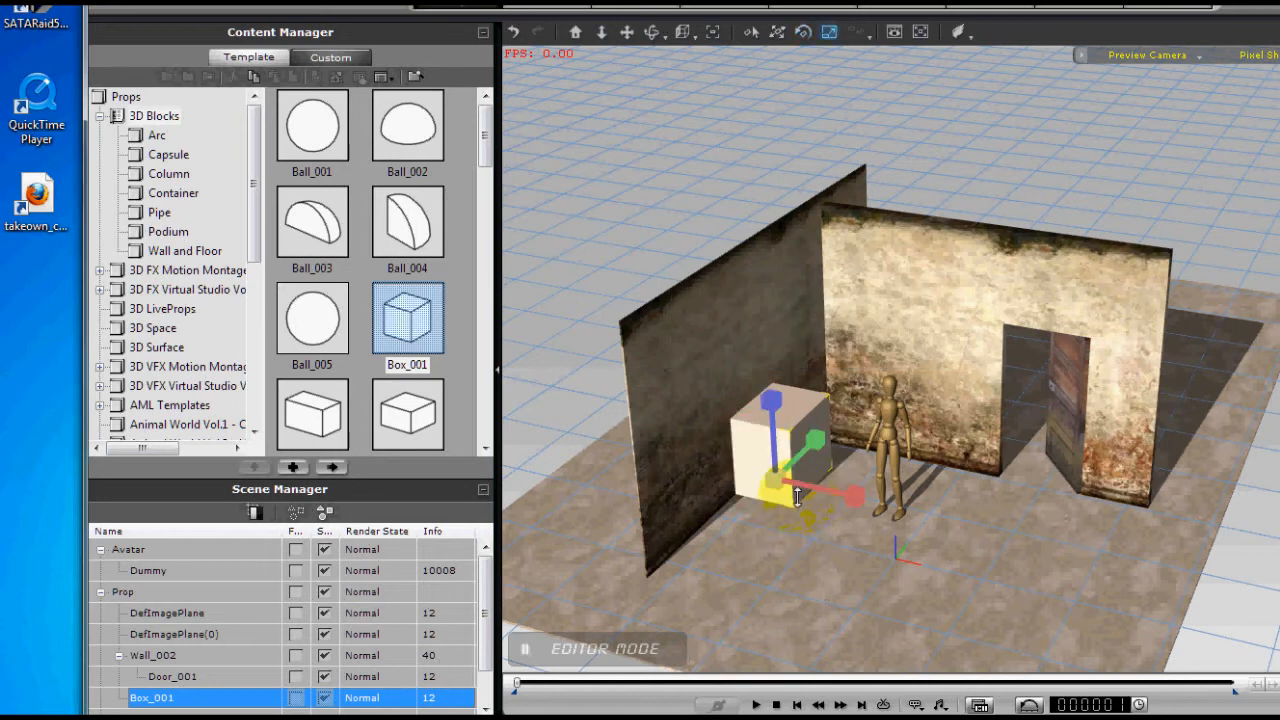
left_click_drag(848, 494, 895, 522)
left_click_drag(813, 437, 788, 484)
left_click_drag(788, 412, 715, 133)
left_click_drag(715, 205, 710, 189)
Move the tall box along X until it stands in the corner between the side wall and the doorway wall
right_click_drag(805, 462, 824, 295)
left_click_drag(819, 470, 891, 480)
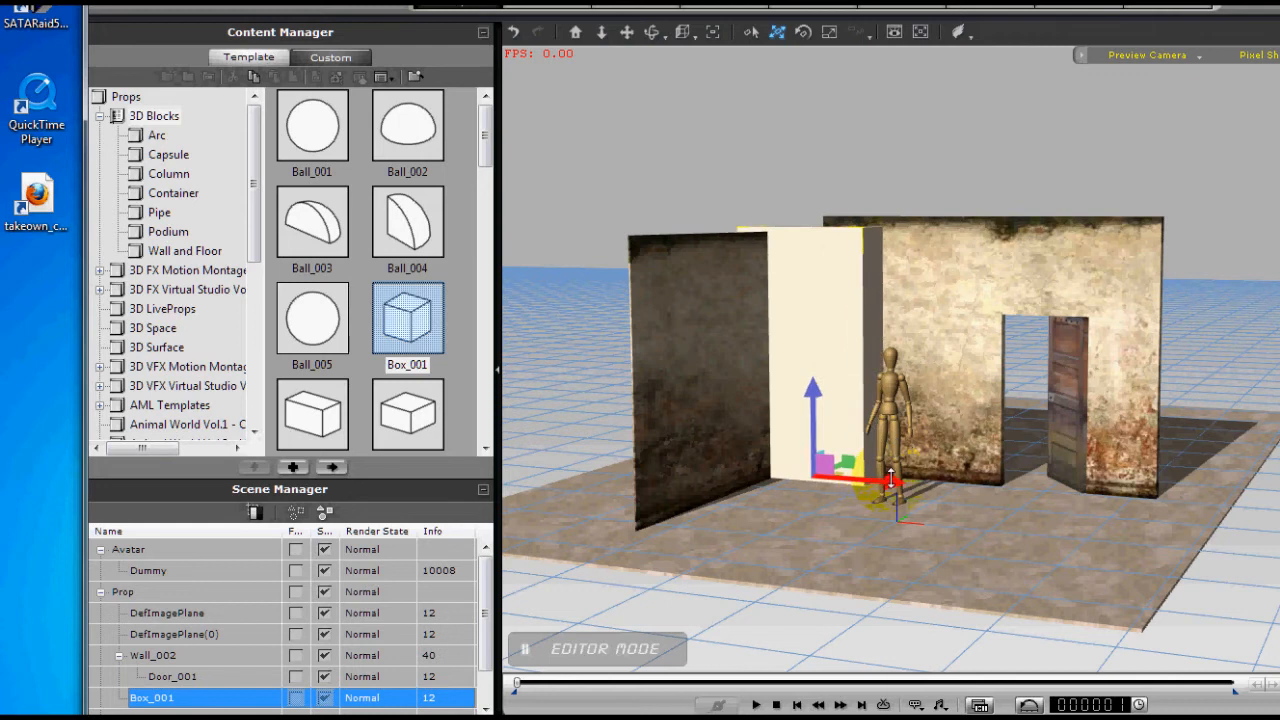
right_click_drag(896, 455, 863, 620)
Apply the side wall's Image_Plane material to the tall box in the corner
left_click(728, 429)
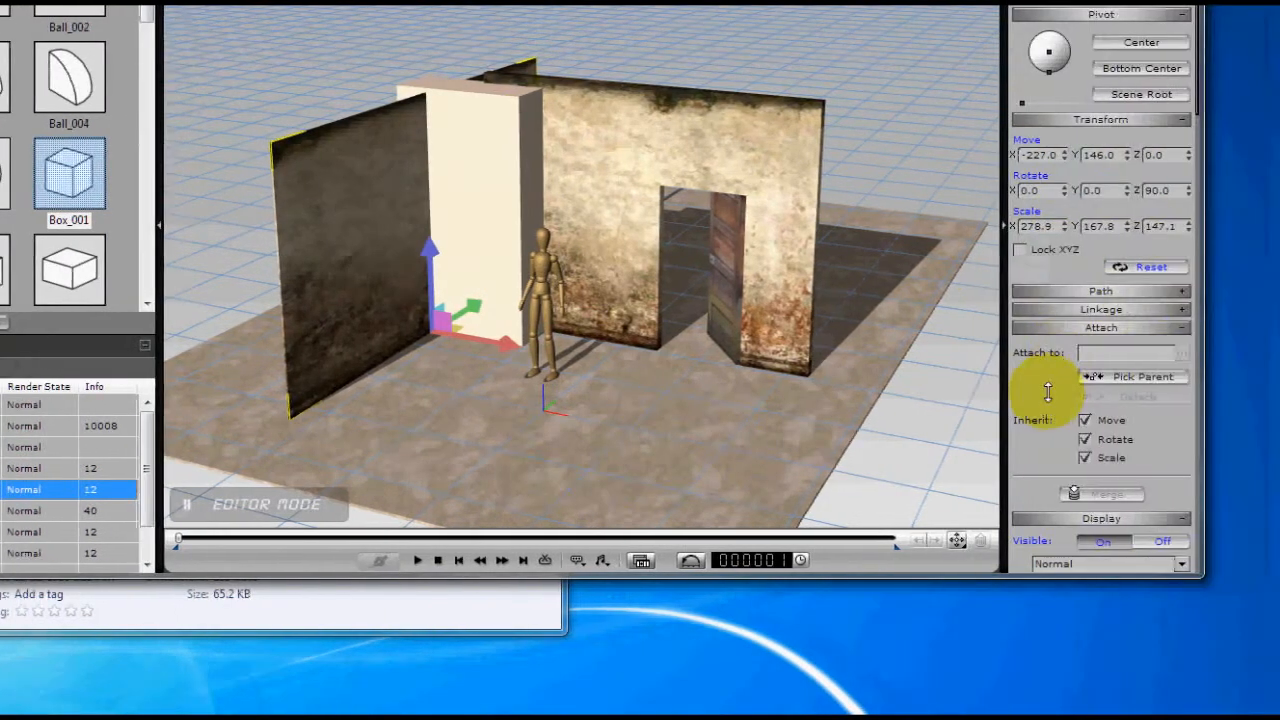
left_click_drag(1049, 394, 1016, 28)
scroll(1143, 329, "down", 3)
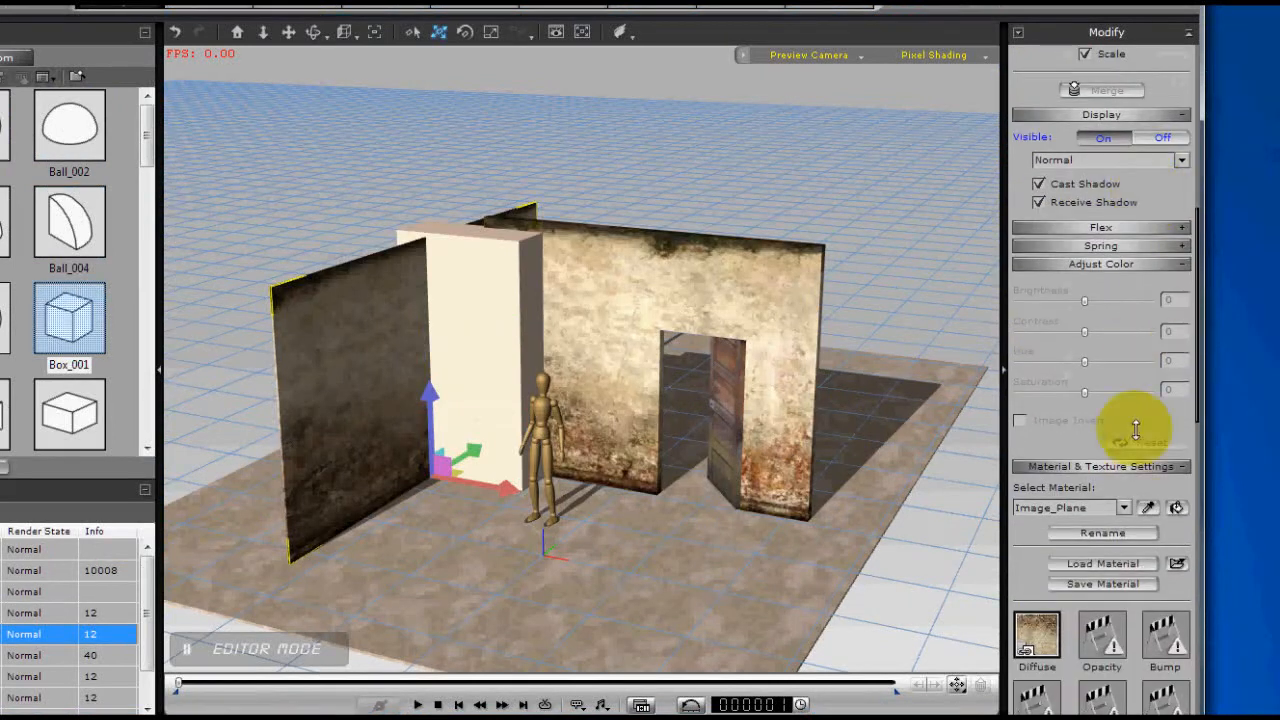
left_click(1177, 507)
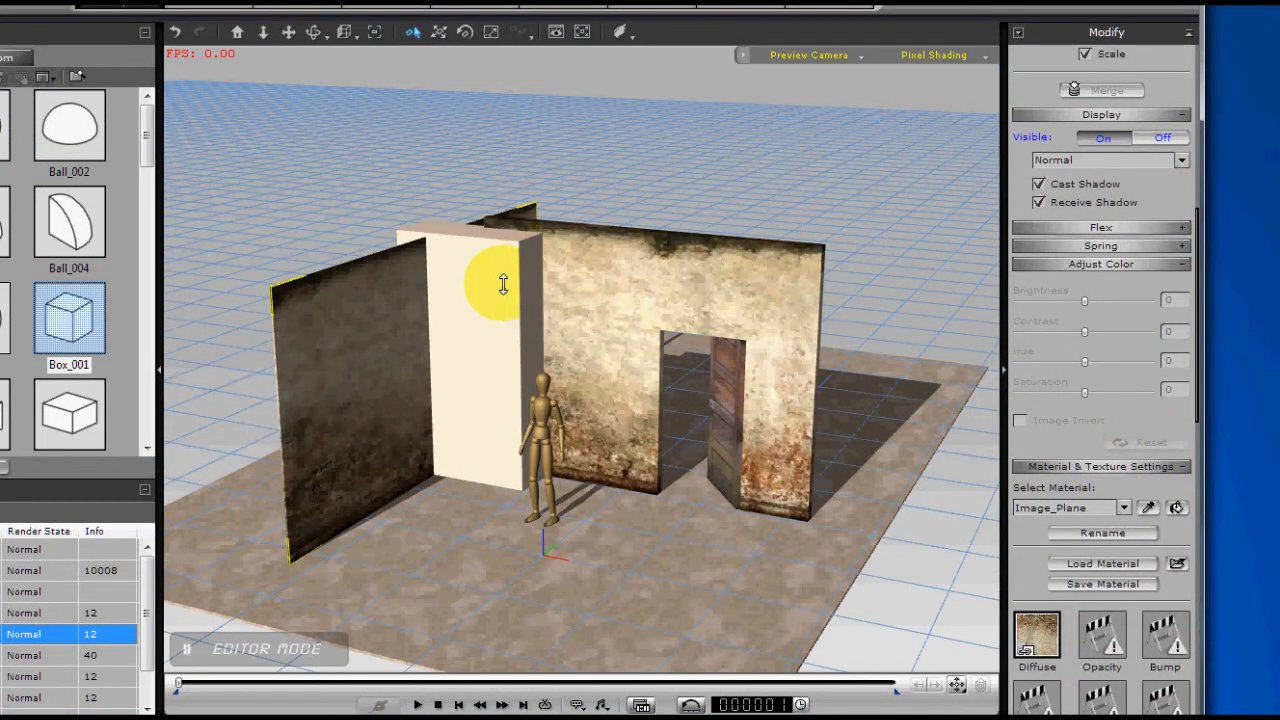
left_click(503, 285)
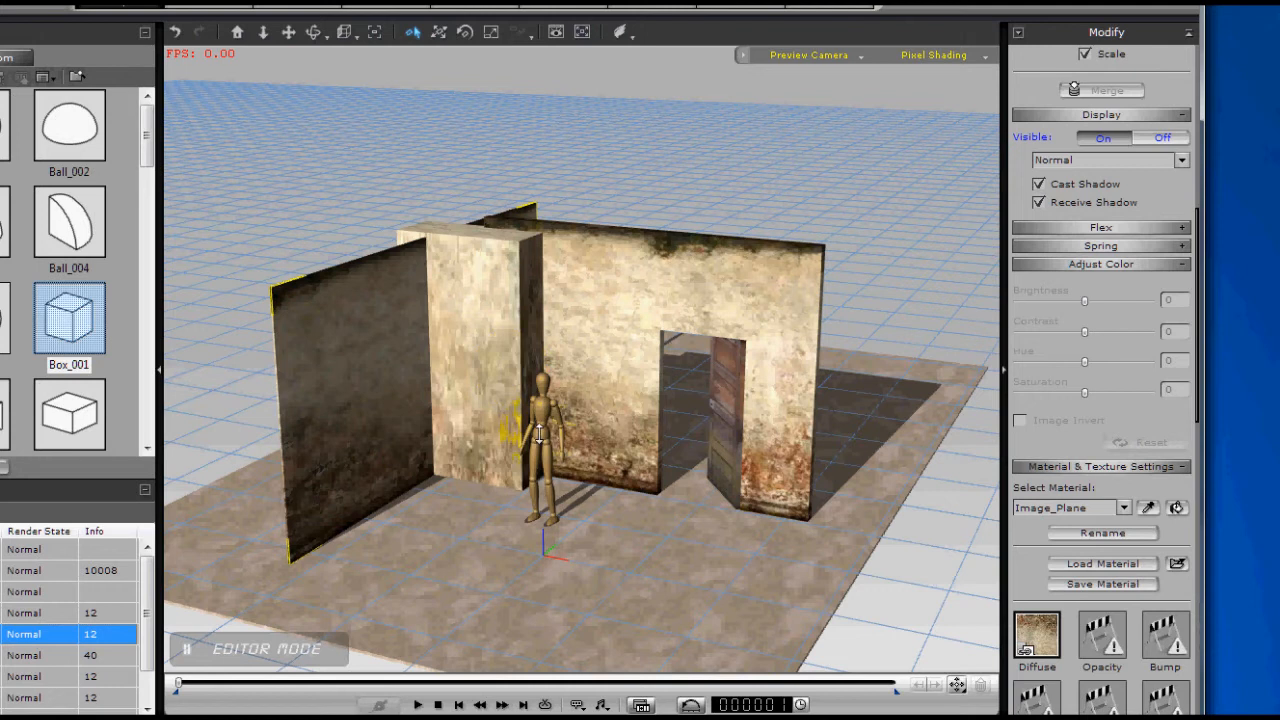
Give the tall box Box UV mapping aligned to Z and apply it
right_click_drag(539, 432, 519, 360)
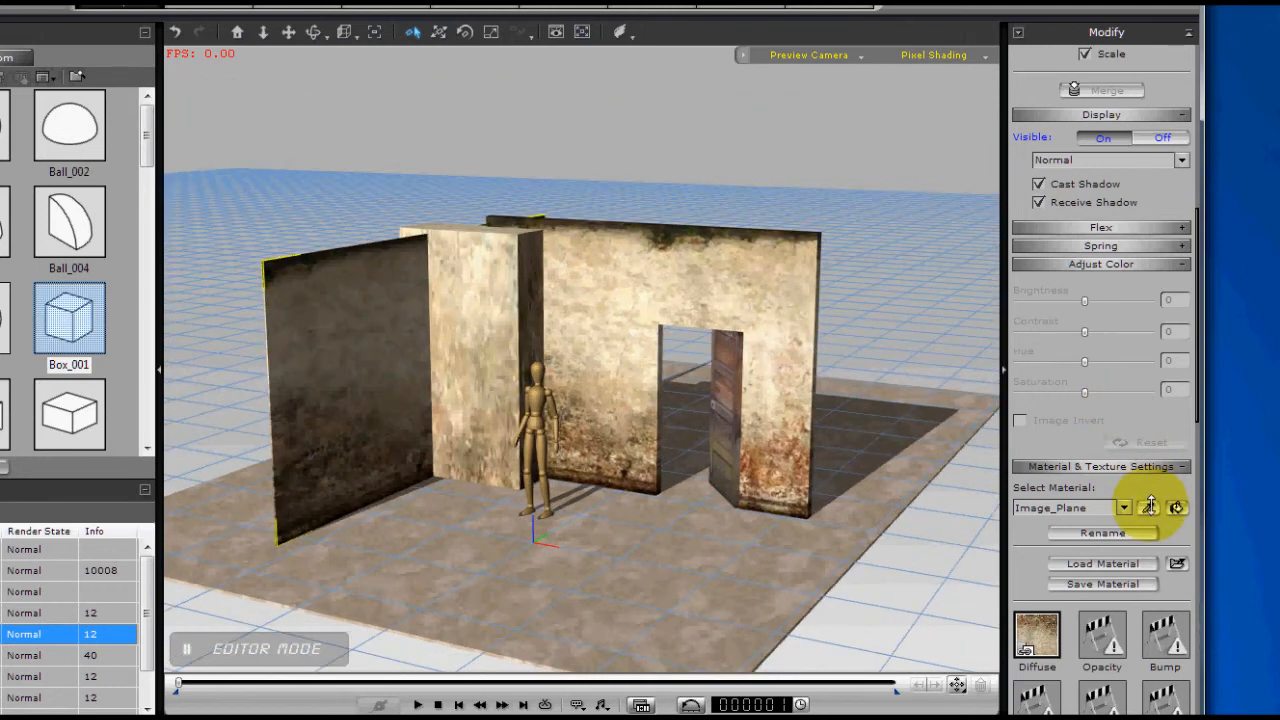
left_click(493, 270)
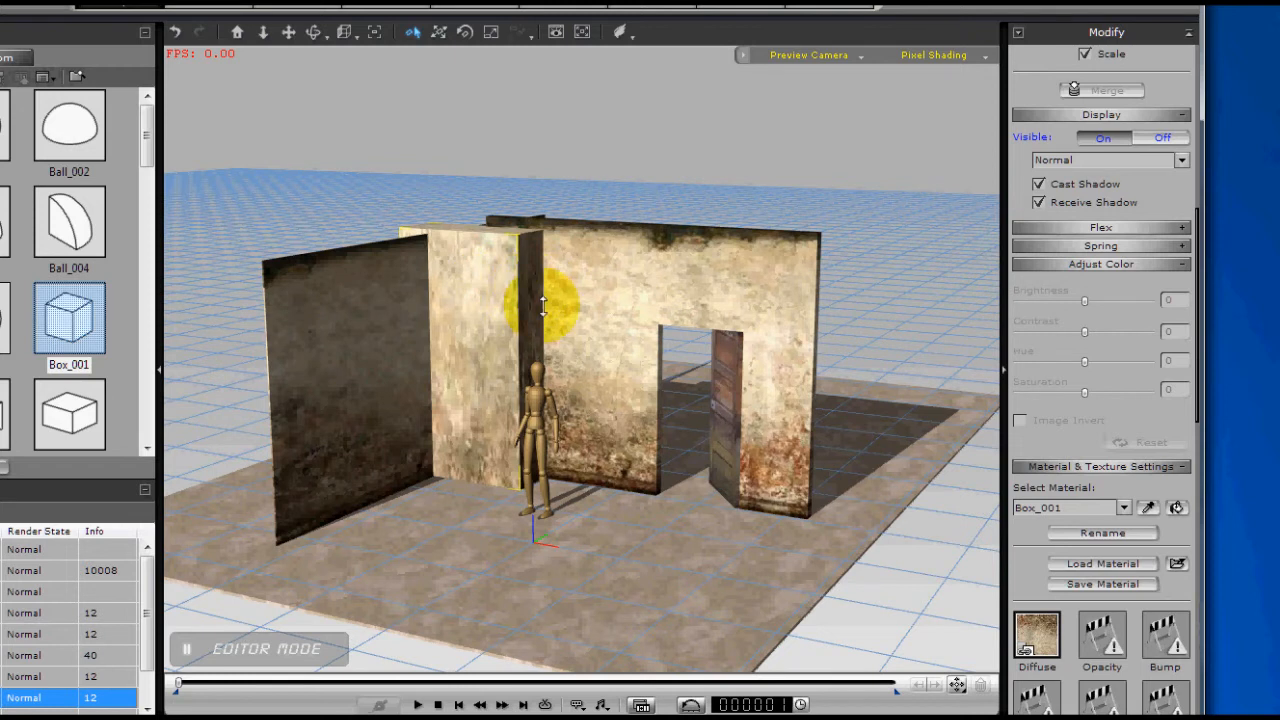
right_click_drag(543, 290, 538, 370)
scroll(509, 390, "up", 6)
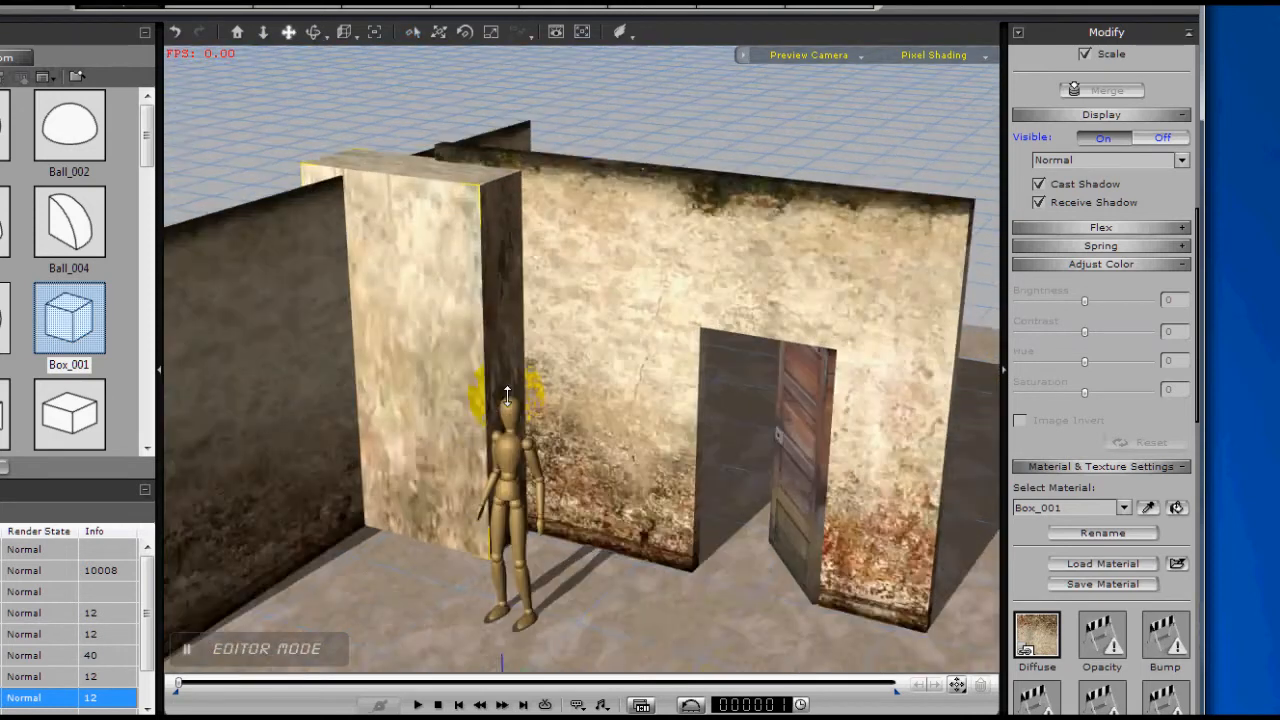
scroll(504, 395, "down", 2)
left_click_drag(1012, 587, 1123, 112)
scroll(1146, 598, "down", 5)
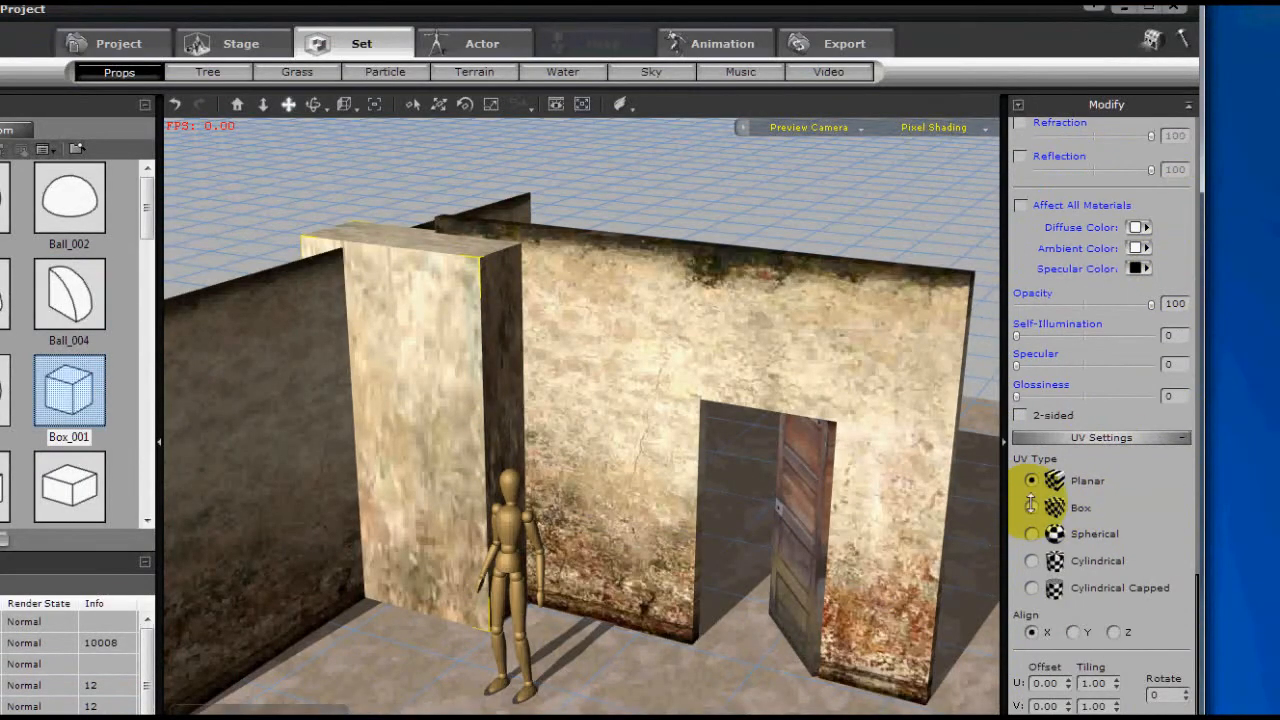
left_click(1031, 508)
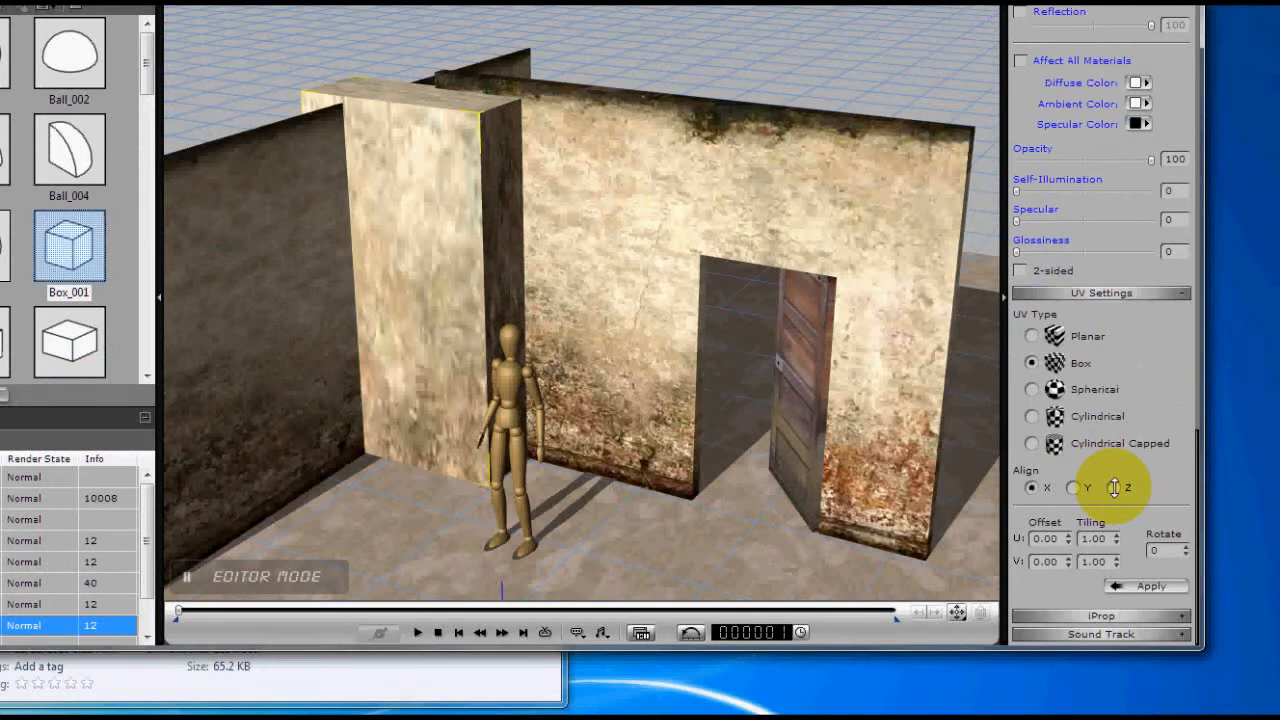
left_click(1114, 487)
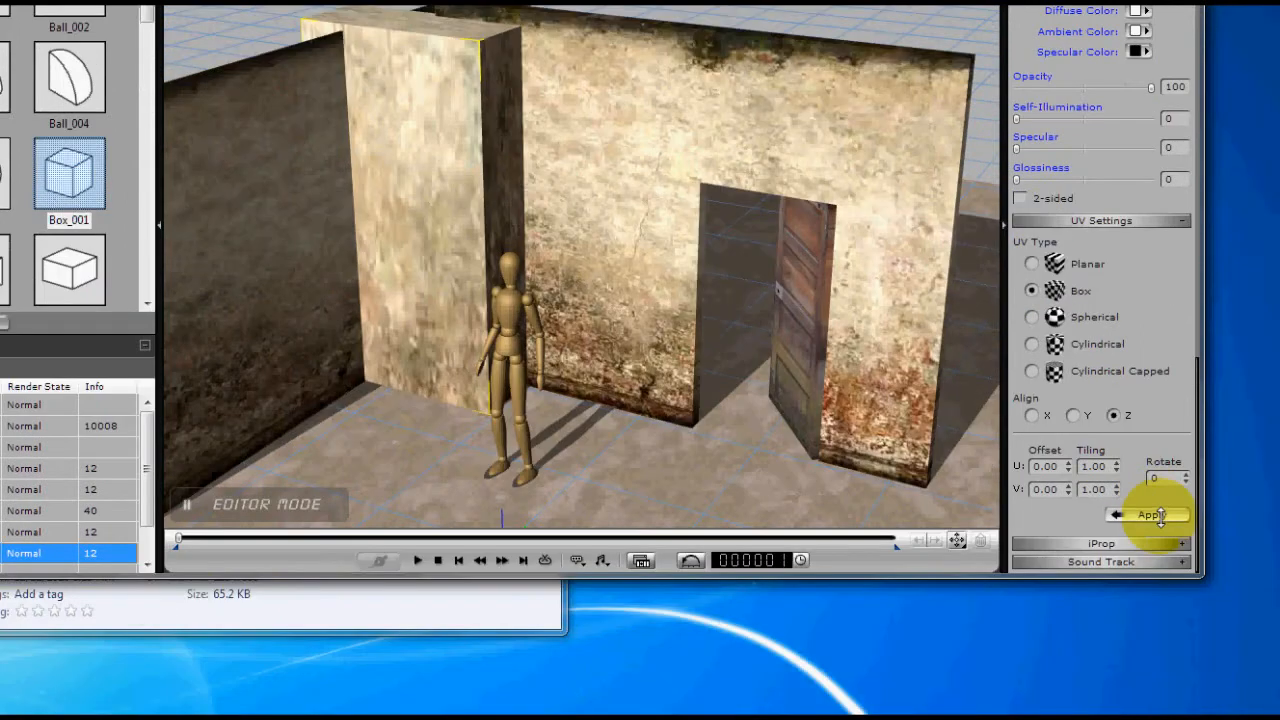
left_click(1152, 515)
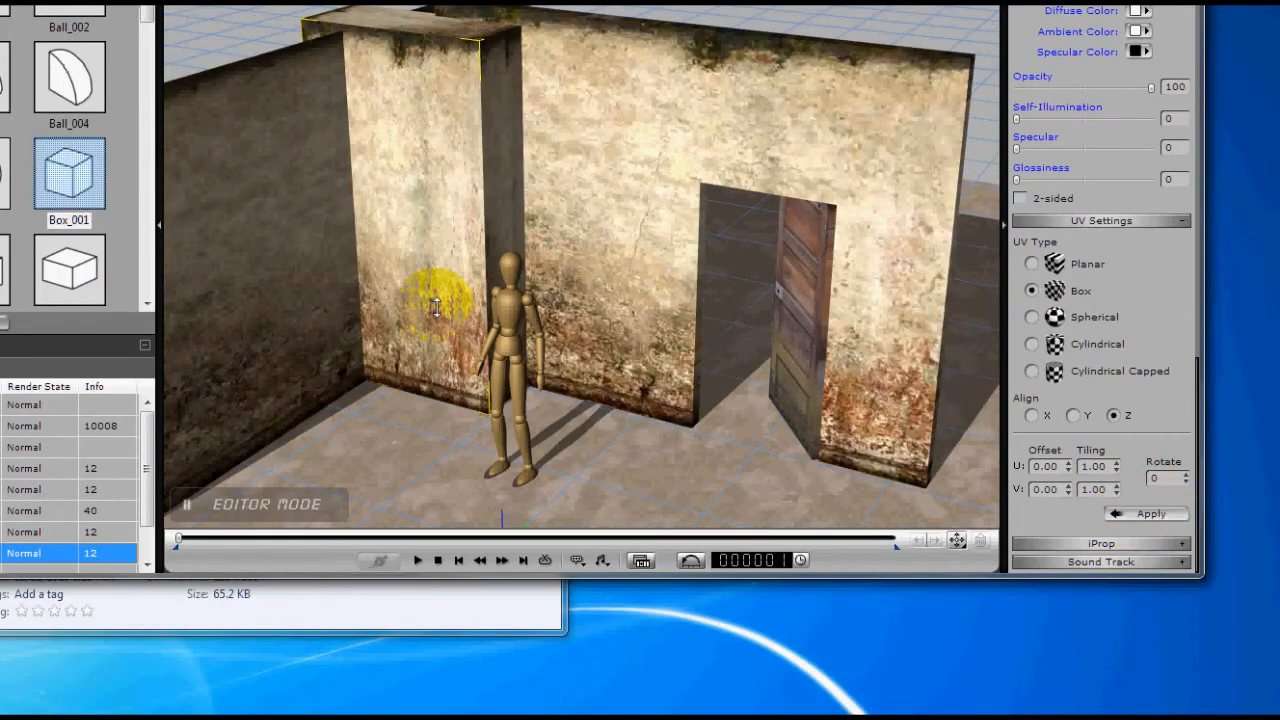
Nudge the corner box closer to the doorway wall and place a copy of it on the far side of the door
left_click_drag(483, 341, 491, 336)
mouse_move(507, 389)
left_mouse_down()
mouse_move(529, 393)
mouse_move(511, 397)
left_mouse_up()
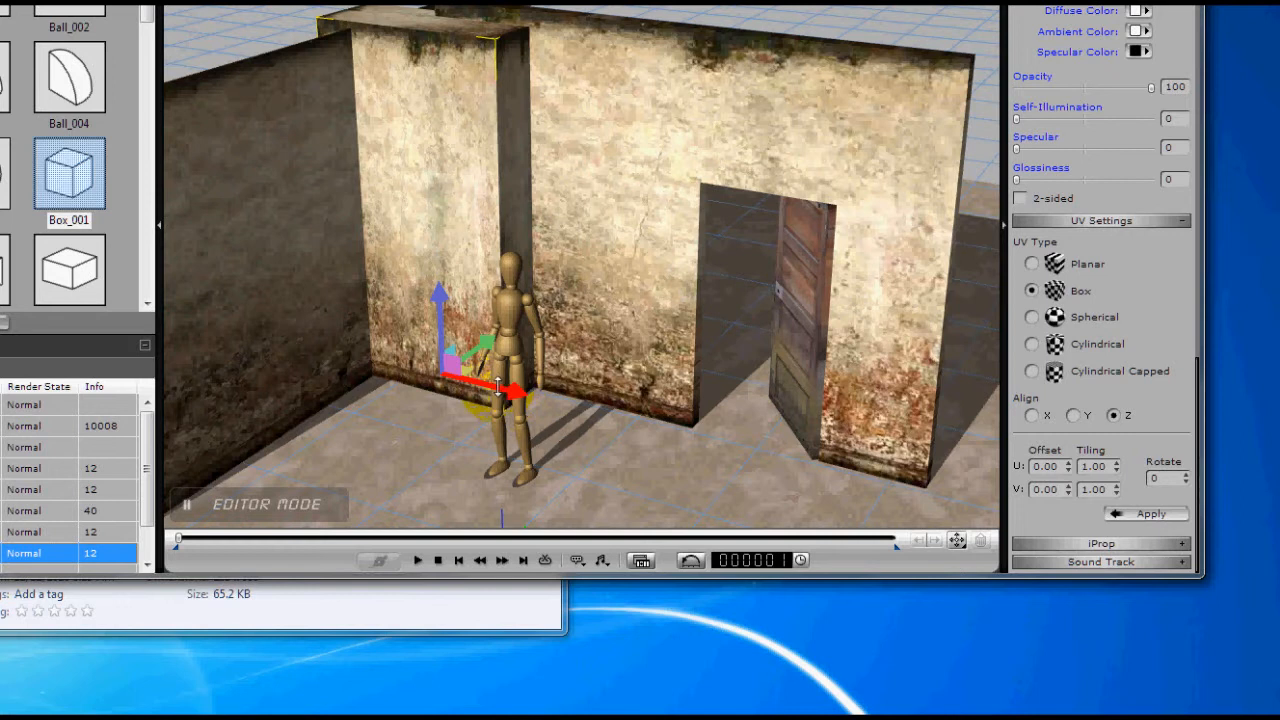
left_click_drag(497, 388, 702, 455)
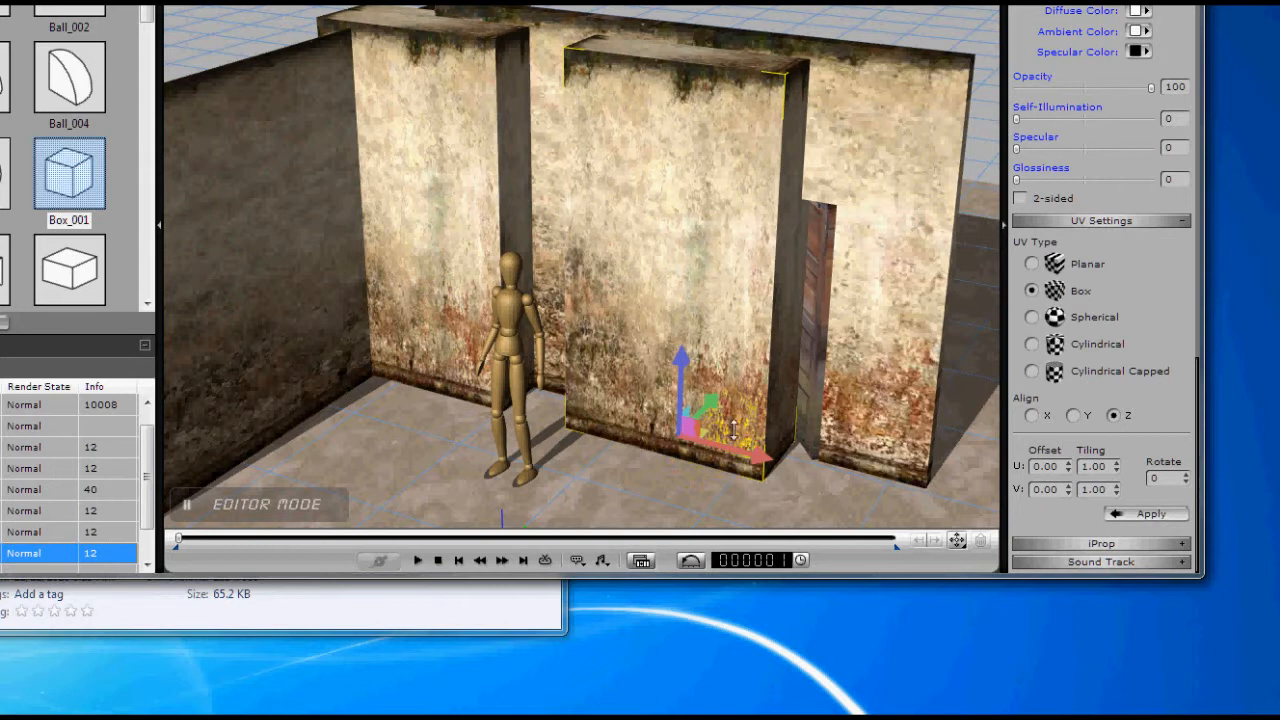
left_click_drag(736, 450, 747, 400)
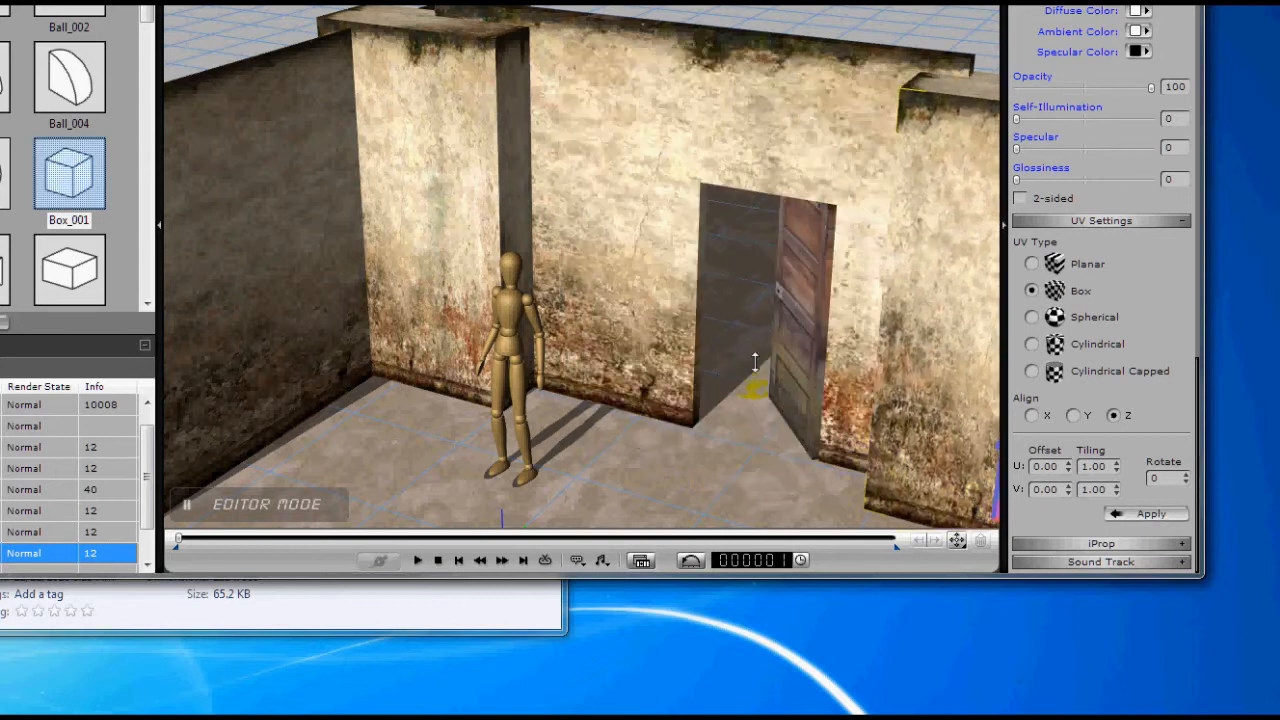
left_click_drag(744, 341, 499, 392)
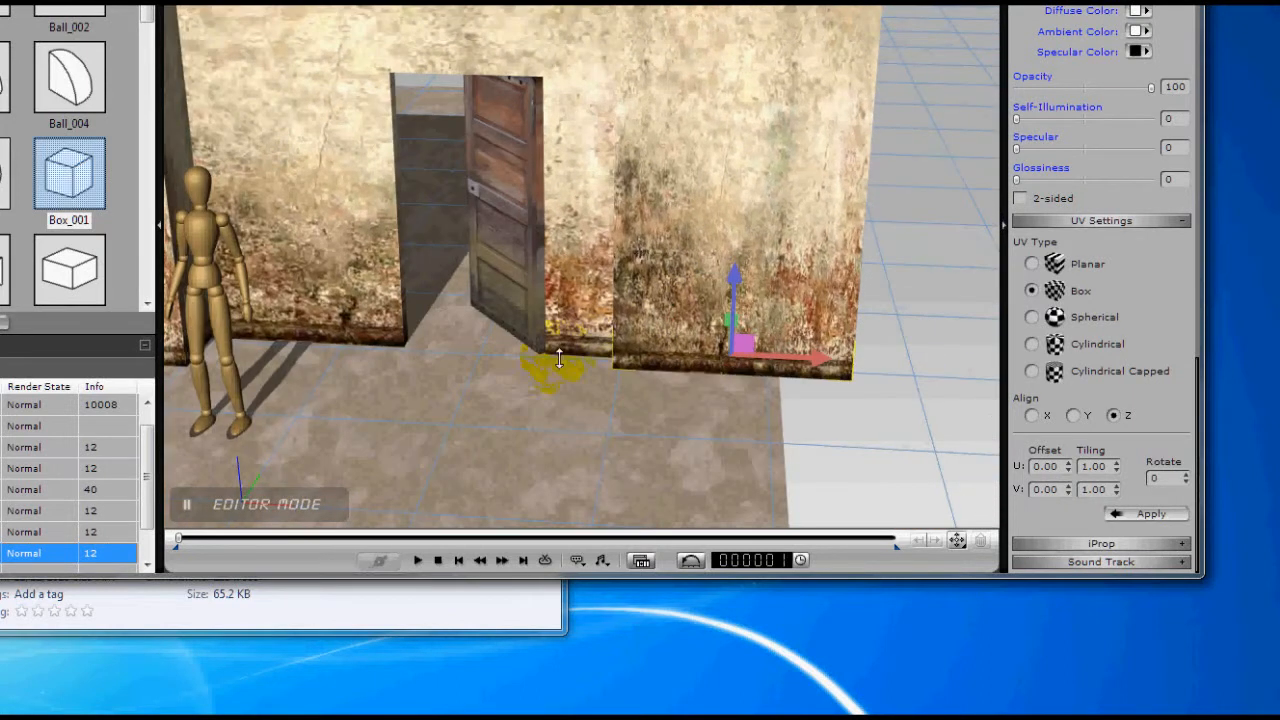
left_click_drag(594, 391, 512, 352)
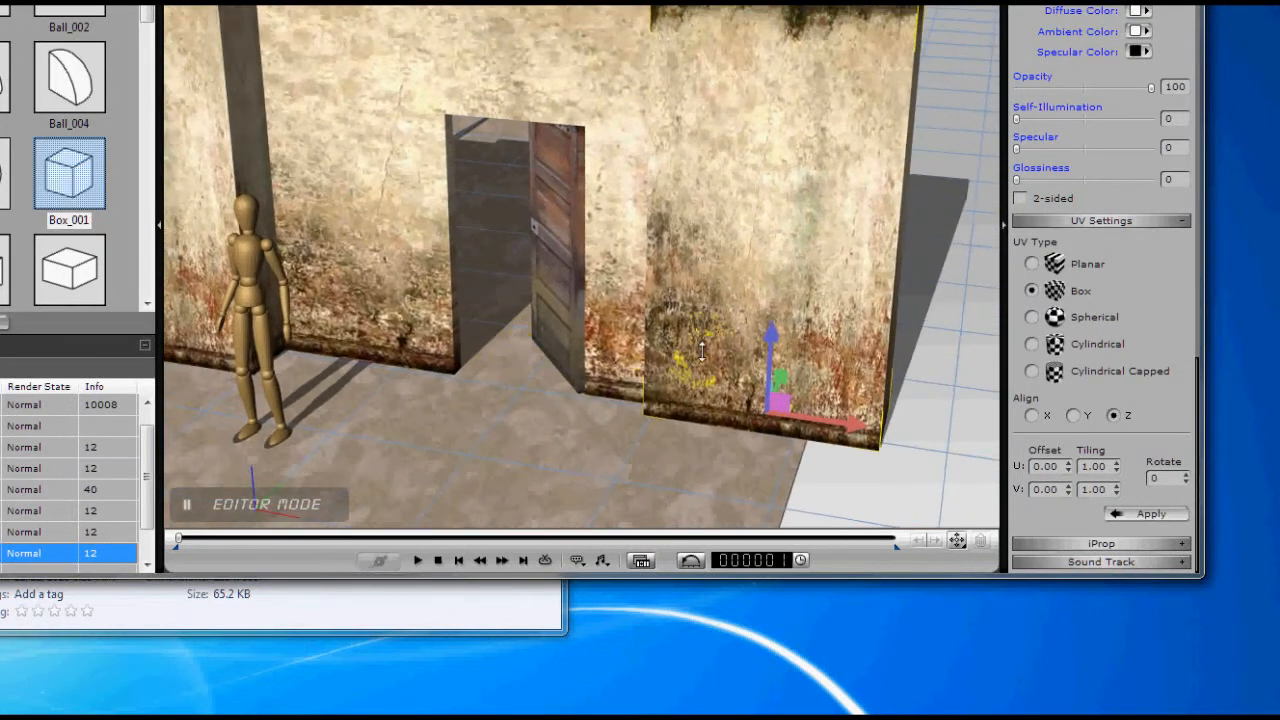
Scale both boxes slightly taller along Z so their tops rise just above the doorway wall
left_click_drag(770, 330, 770, 324)
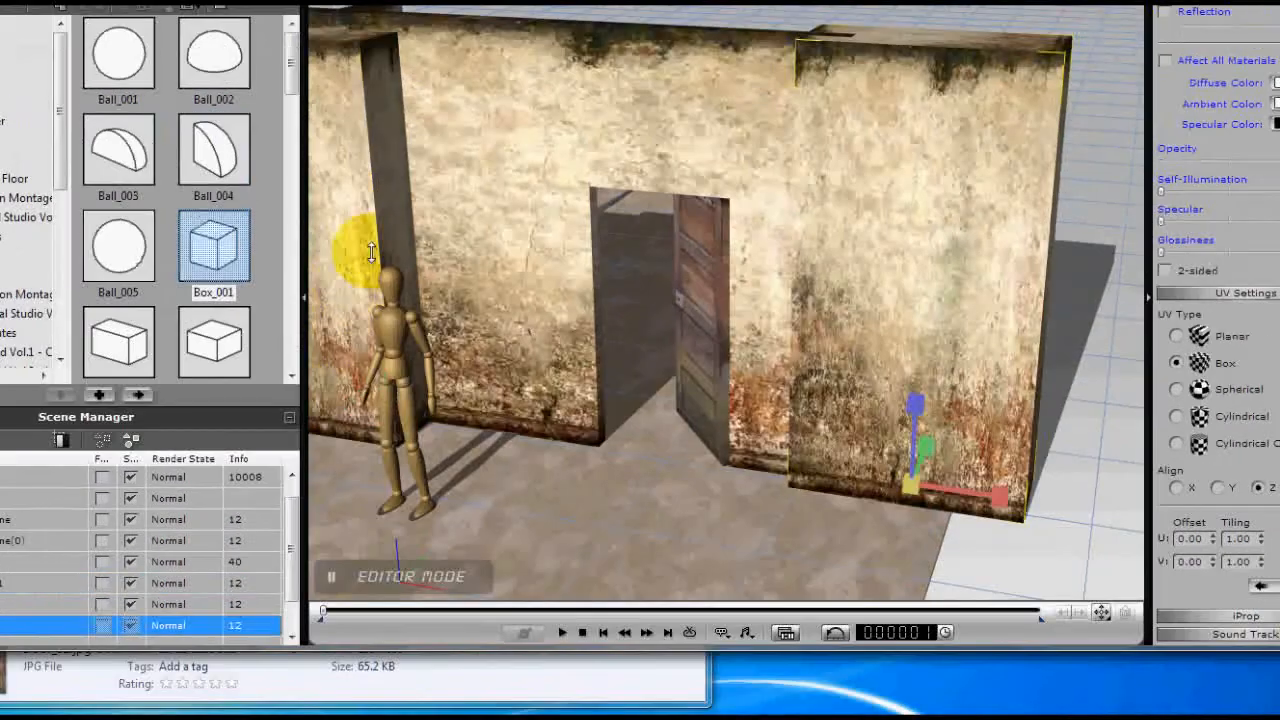
left_click(346, 240)
left_click_drag(324, 336, 322, 328)
right_click_drag(712, 453, 833, 436)
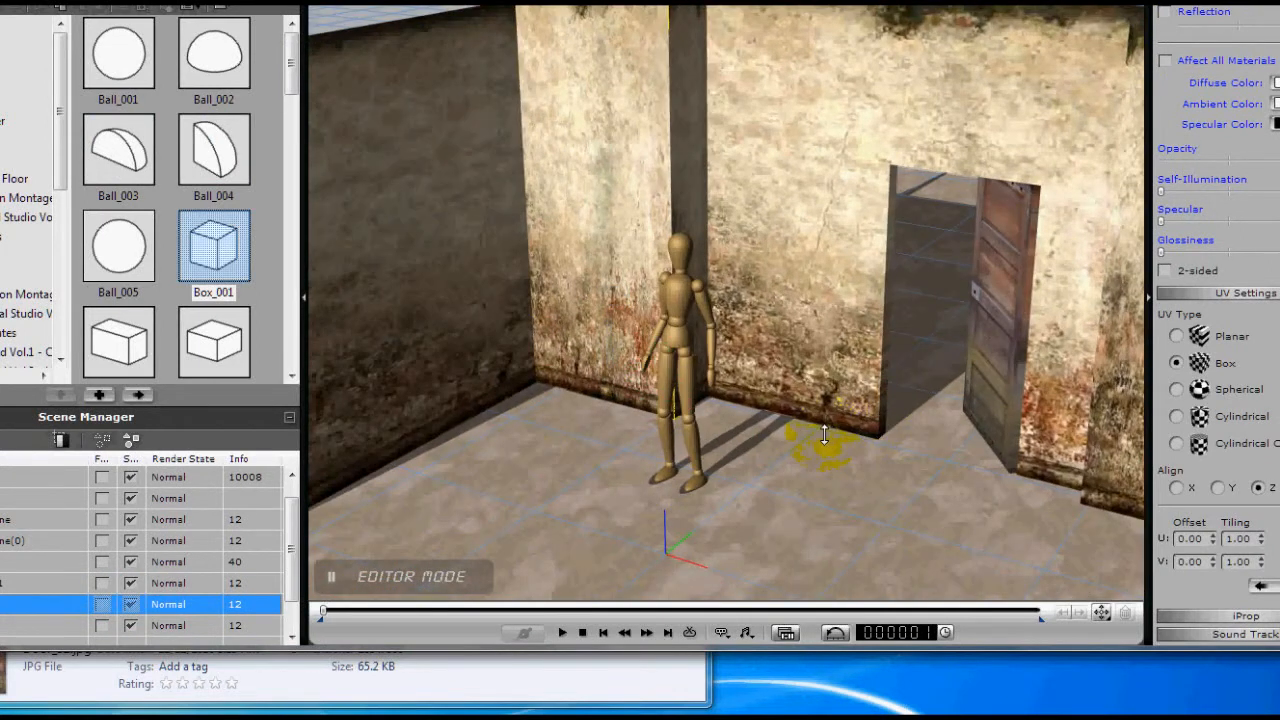
scroll(824, 434, "down", 5)
middle_click_drag(840, 443, 772, 436)
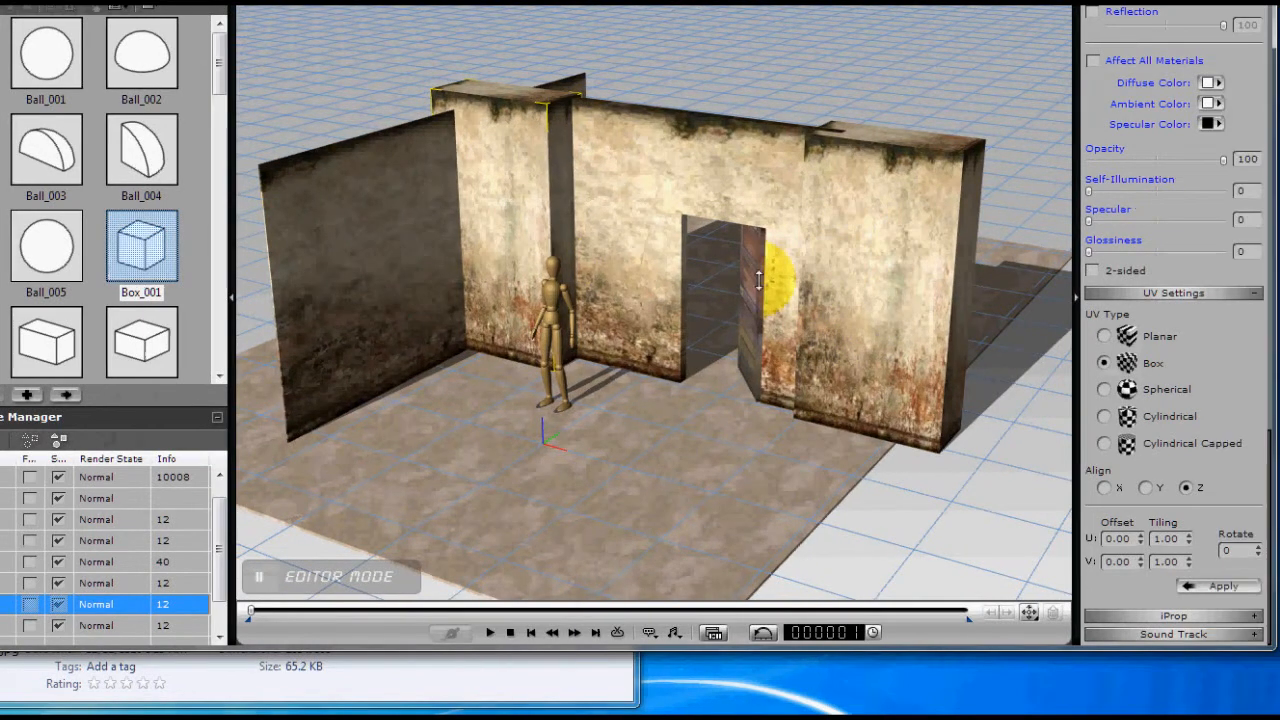
Shift the side wall outward, copy it into the room, and rotate the copy parallel to the doorway wall
left_click(420, 260)
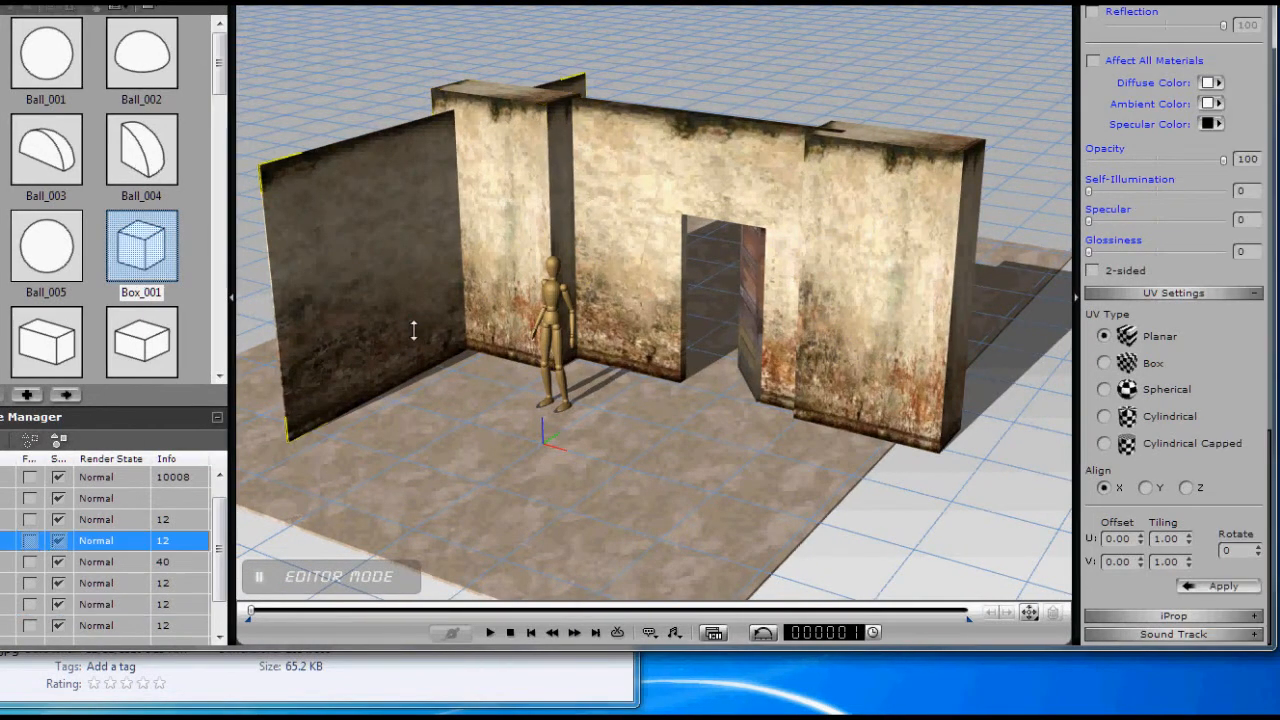
left_click_drag(508, 325, 777, 530)
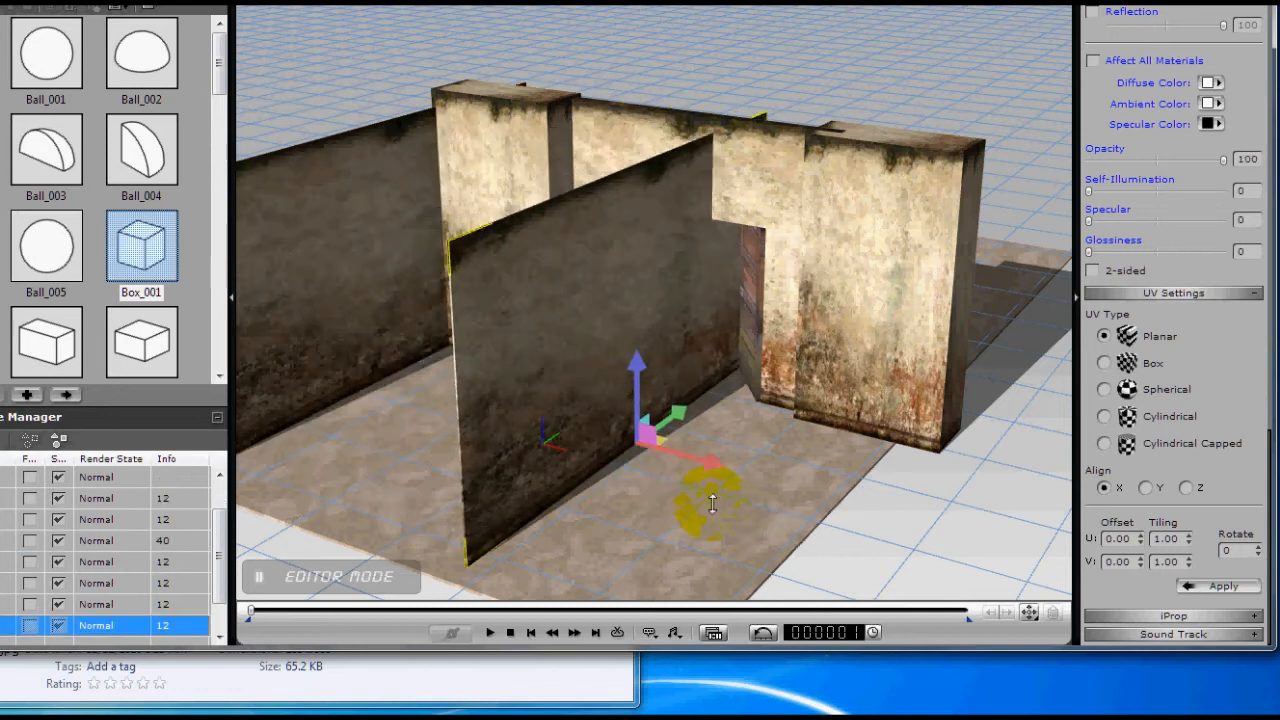
key("e")
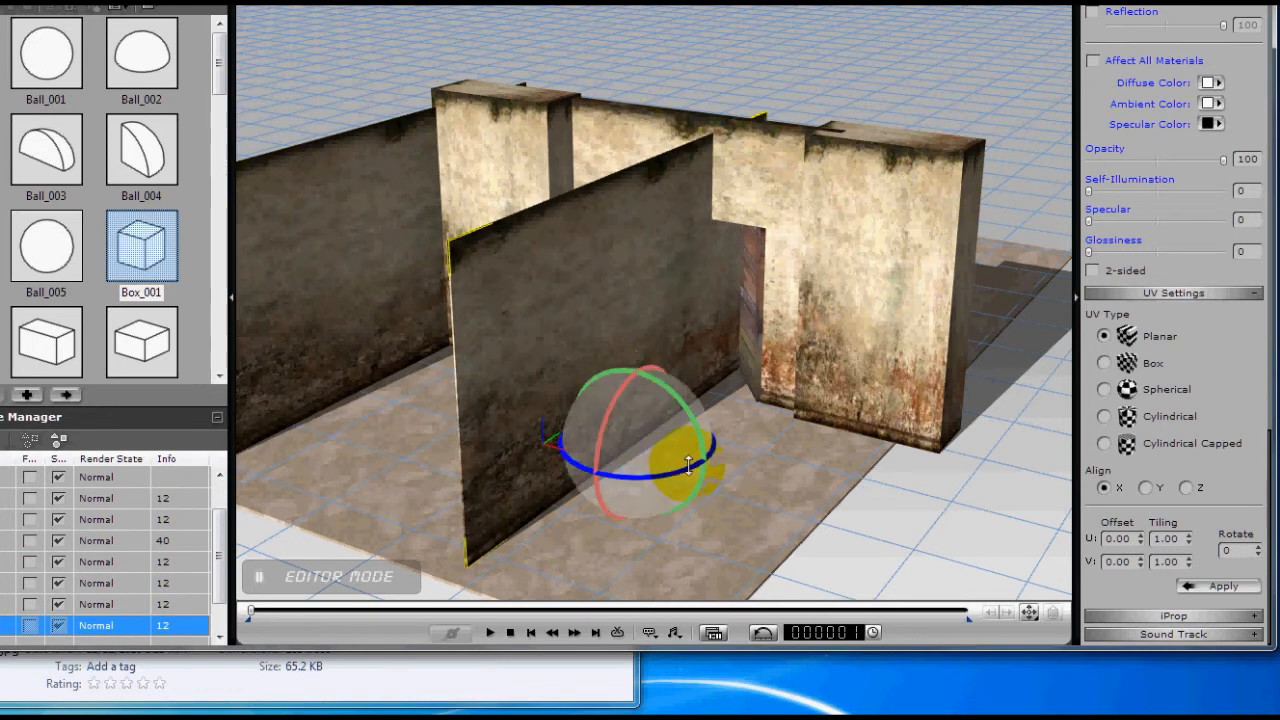
left_click_drag(686, 465, 676, 468)
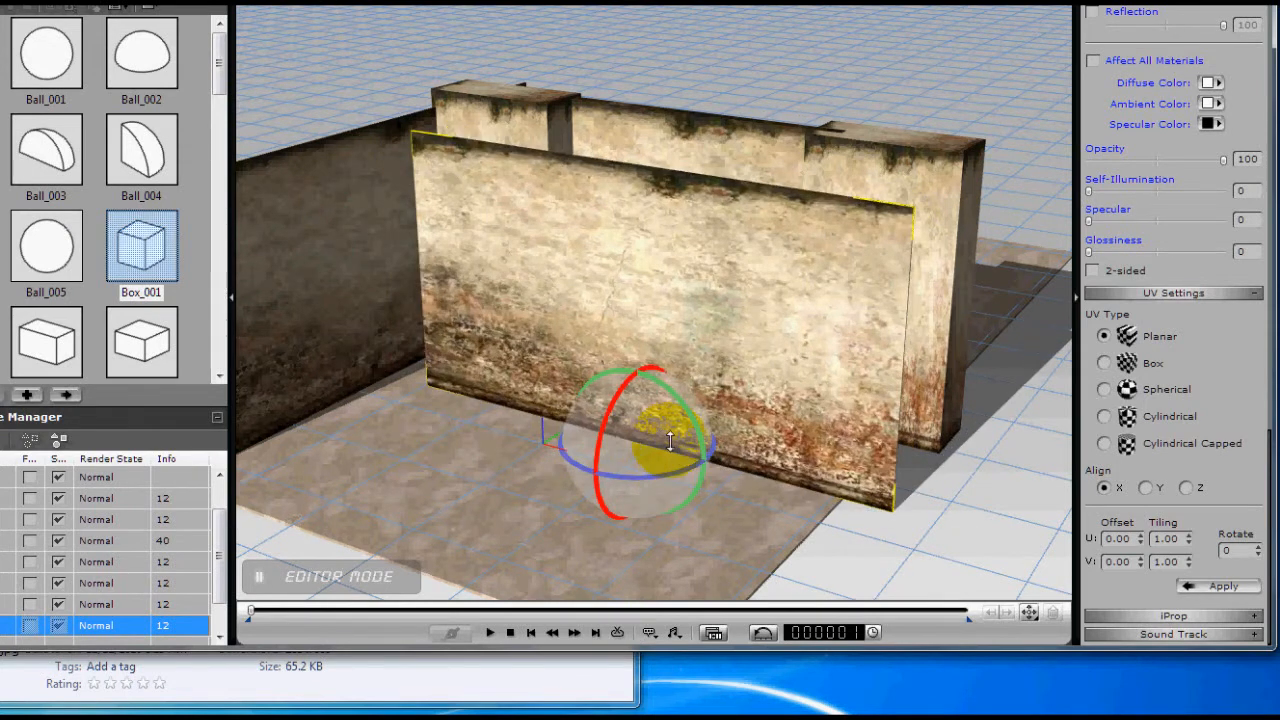
Move the copied wall plane behind the doorway wall, leaving a gap so it backs the door opening
key("w")
left_click_drag(676, 416, 924, 257)
right_click_drag(688, 320, 626, 398)
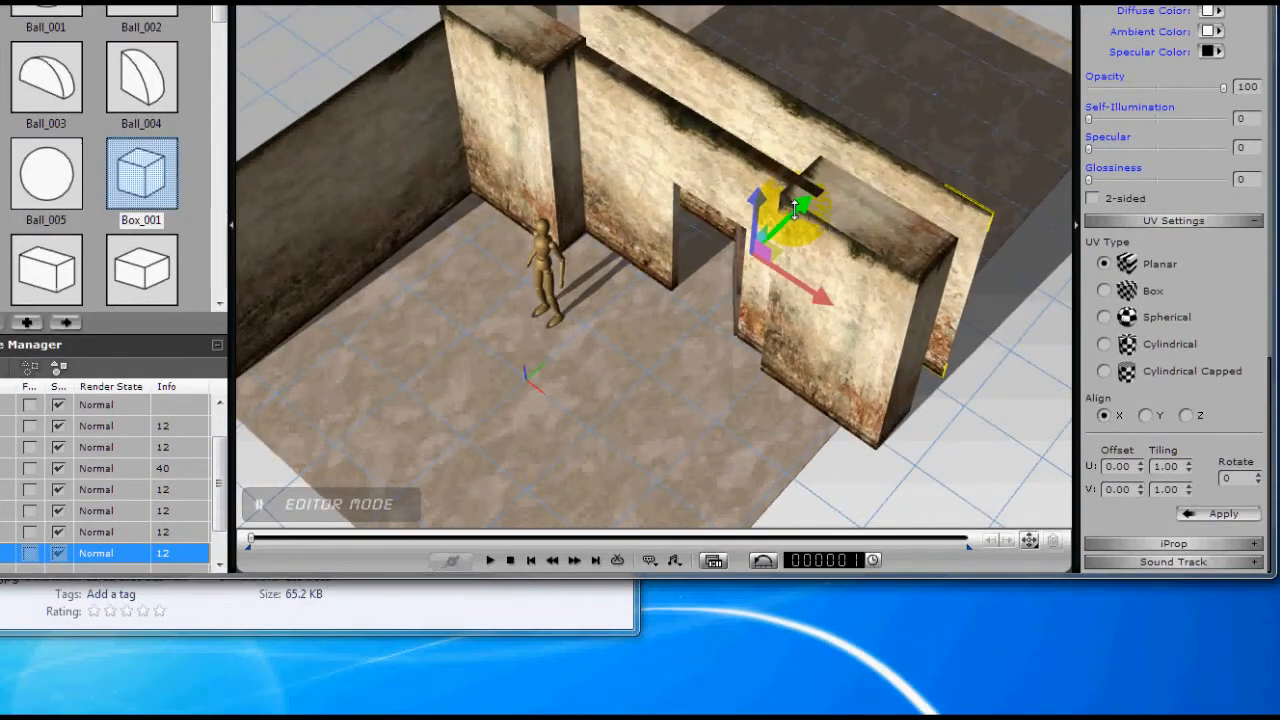
left_click_drag(795, 209, 903, 136)
left_click_drag(878, 252, 864, 240)
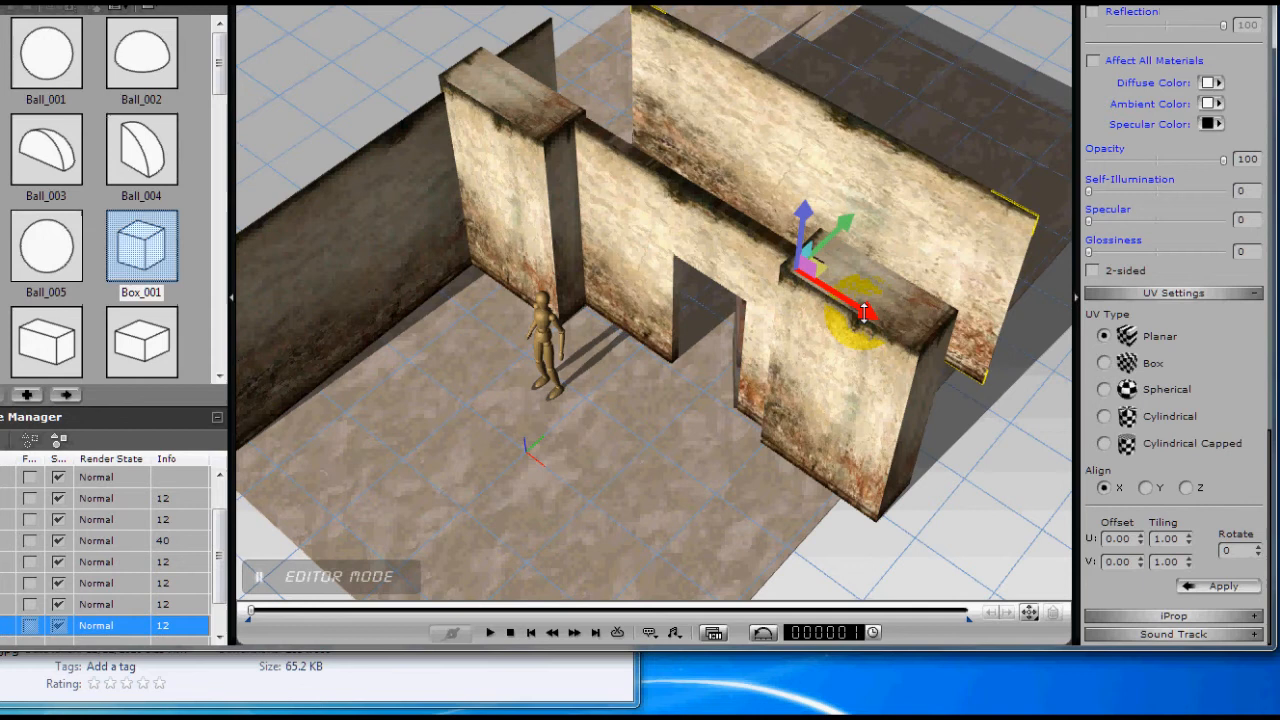
right_click_drag(757, 371, 596, 413)
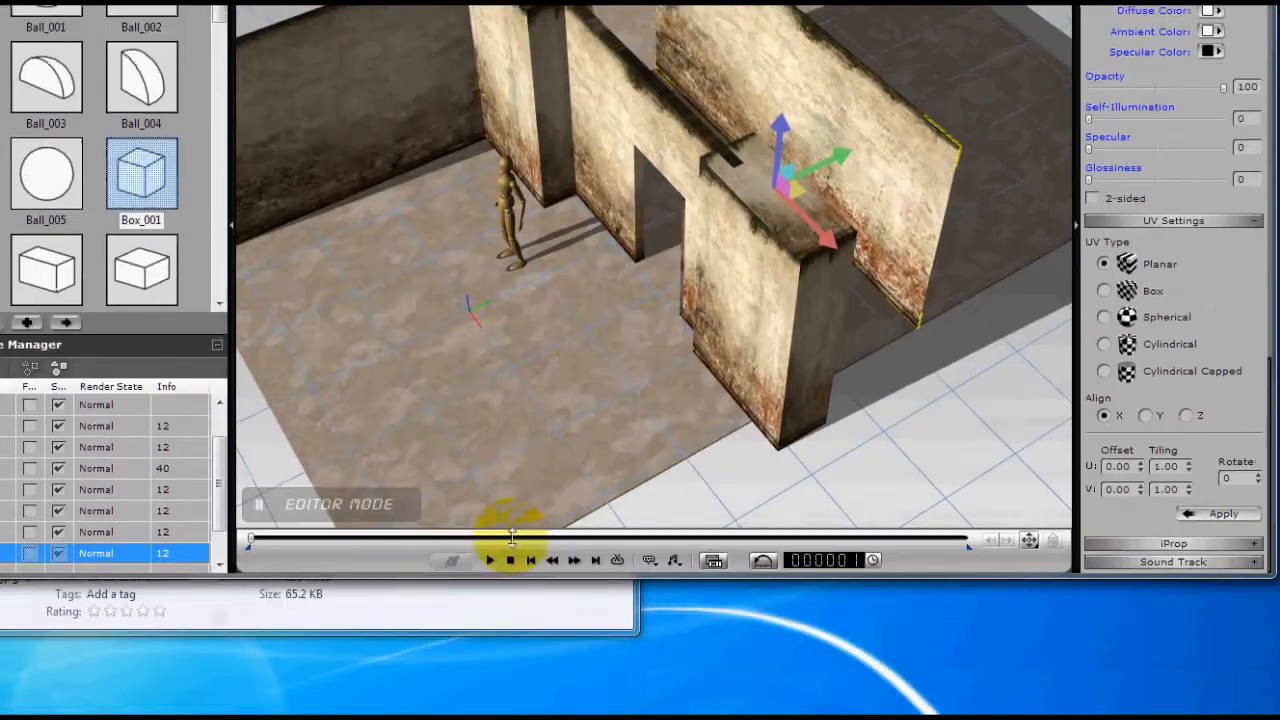
Switch to the file browser and apply PlasterOld0001_S.jpg from the SMALL SIZE > WALLS folder to the plane behind the doorway
left_click(490, 665)
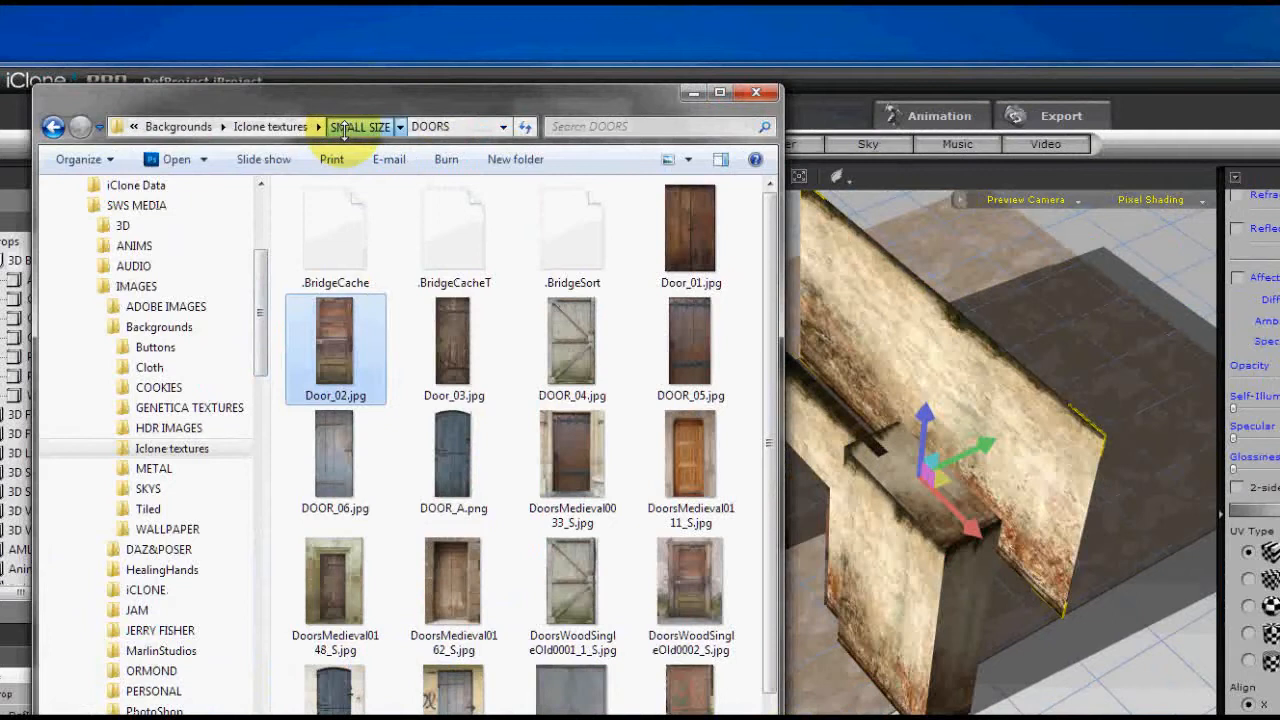
left_click(350, 126)
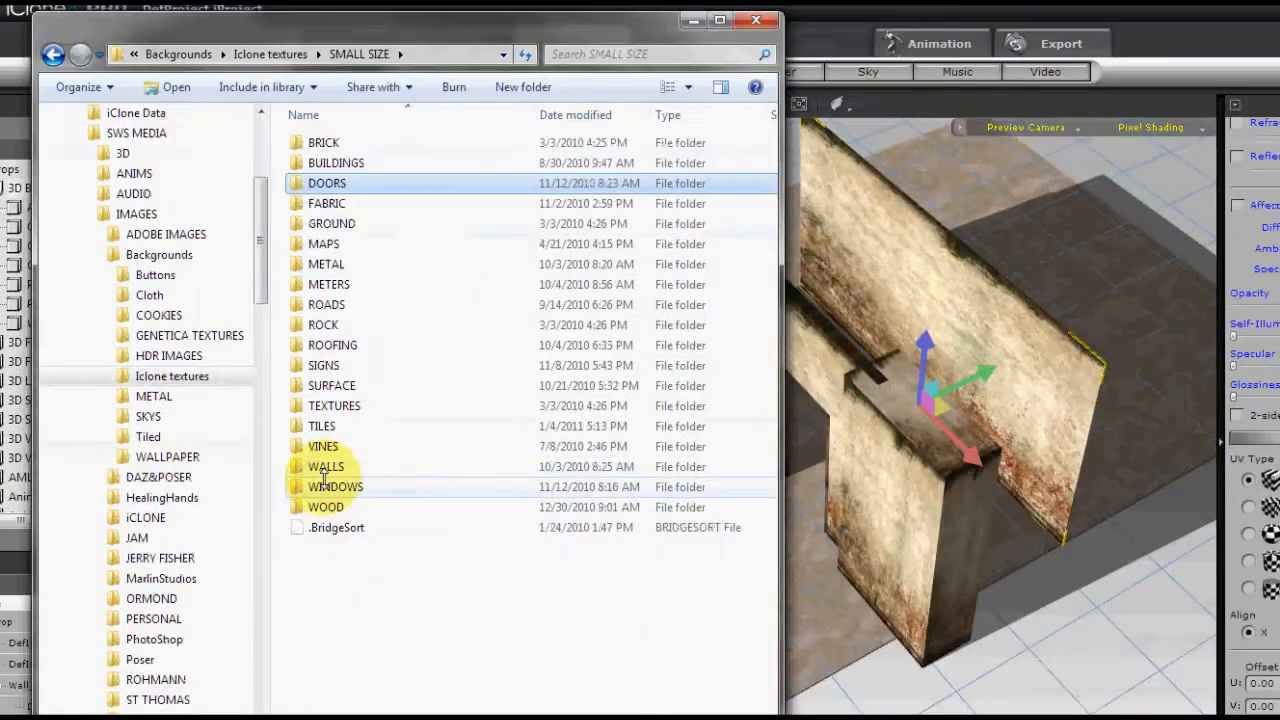
double_click(318, 539)
left_click_drag(842, 300, 847, 542)
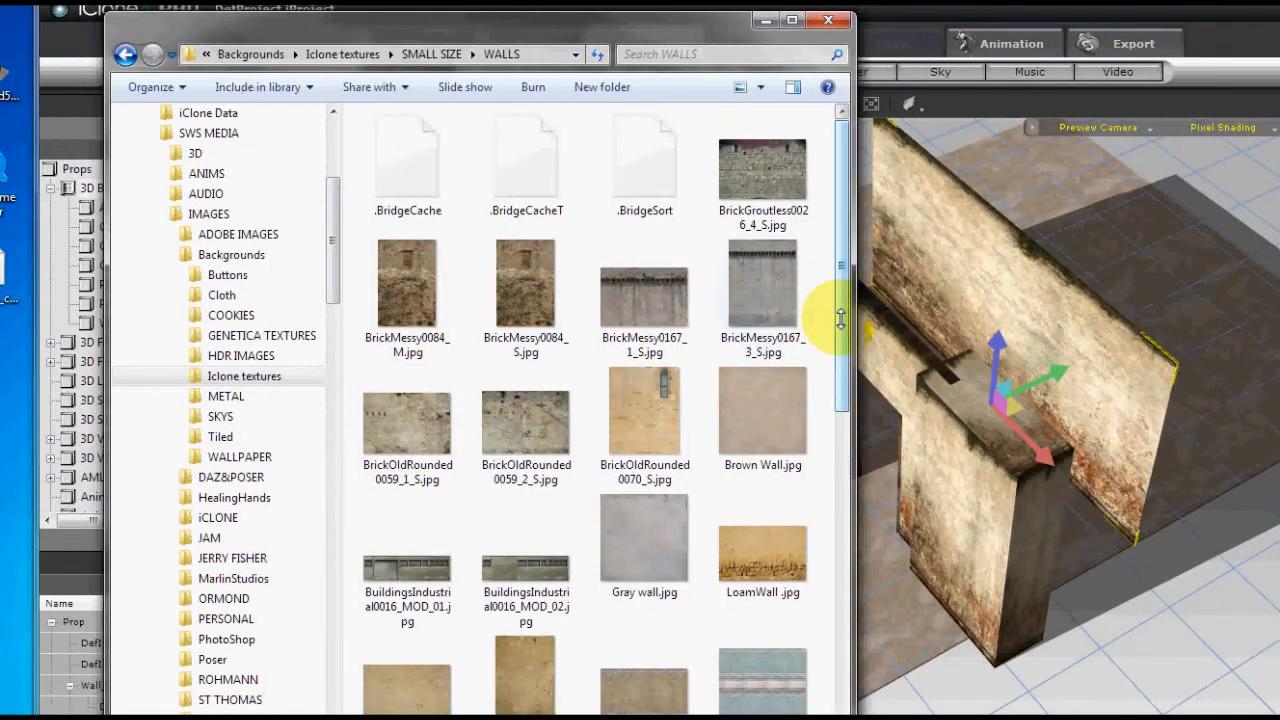
left_click_drag(847, 470, 847, 481)
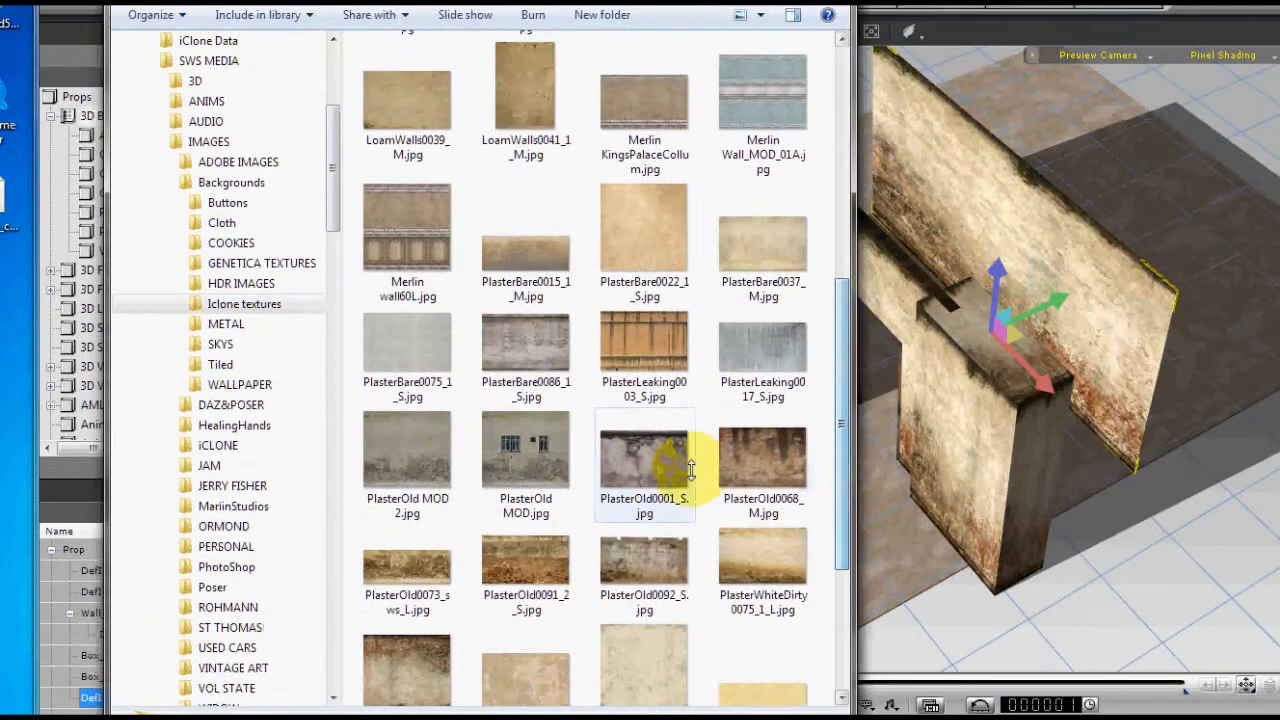
left_click(656, 462)
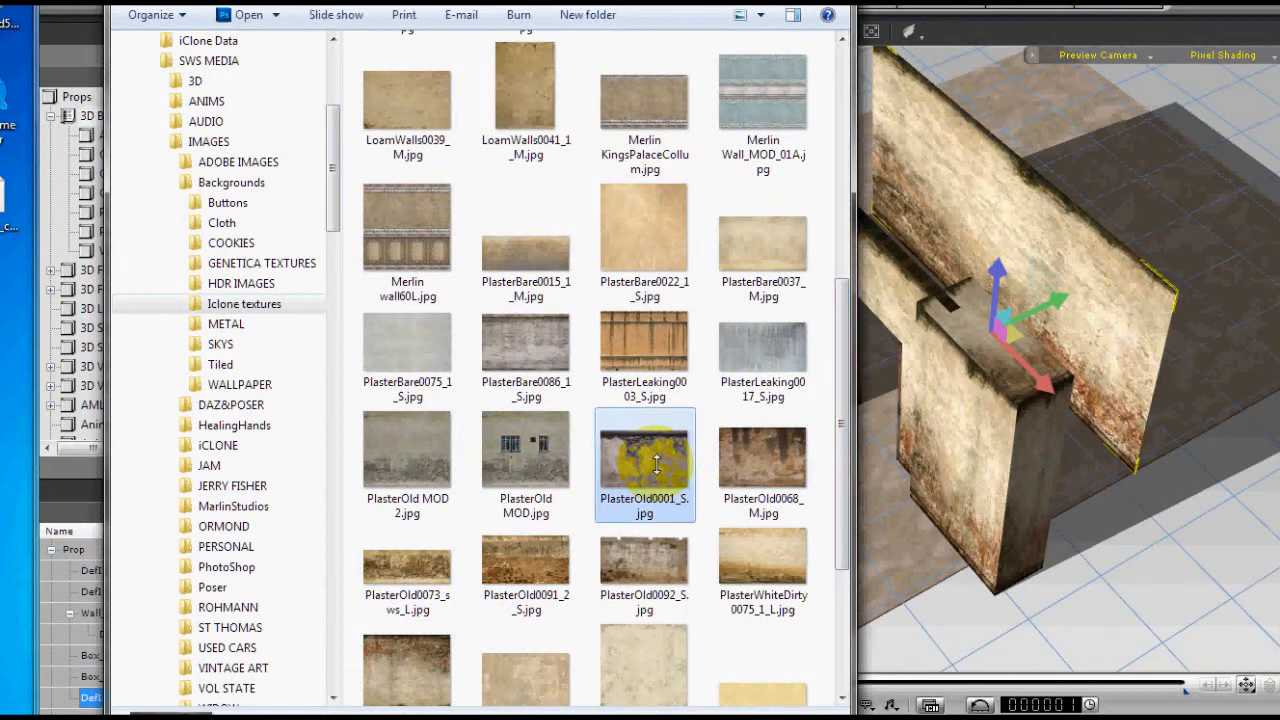
left_click_drag(656, 462, 900, 210)
left_click(900, 211)
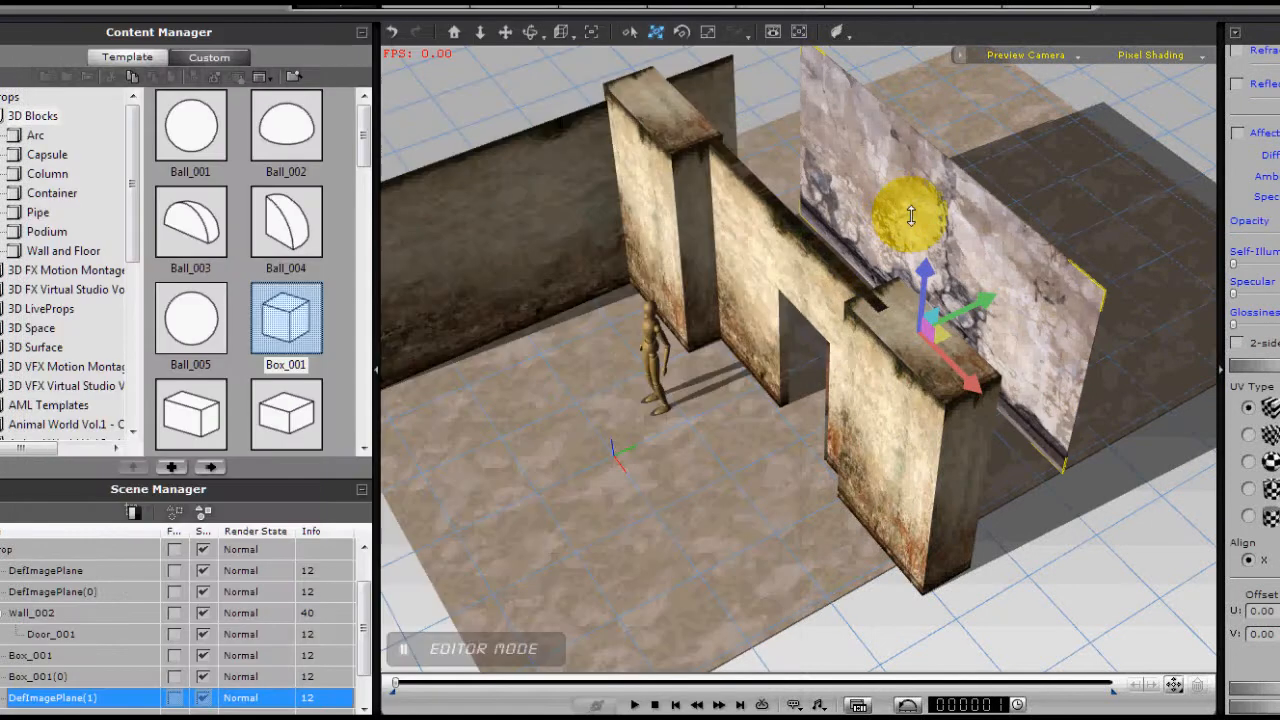
Shift the side wall along Y to about -103 so it starts at the corner box and extends toward the room's front
right_click_drag(708, 472, 903, 185)
middle_click_drag(801, 409, 775, 490)
right_click_drag(775, 490, 760, 649)
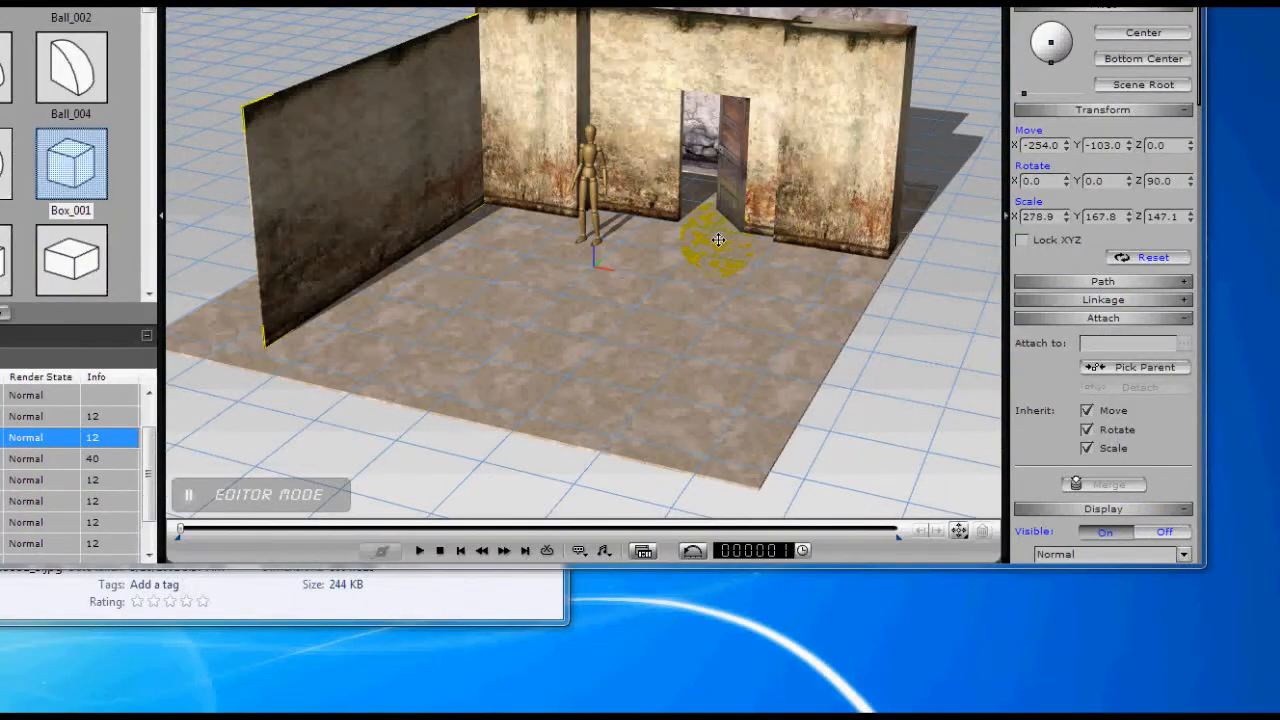
right_click_drag(732, 267, 709, 326)
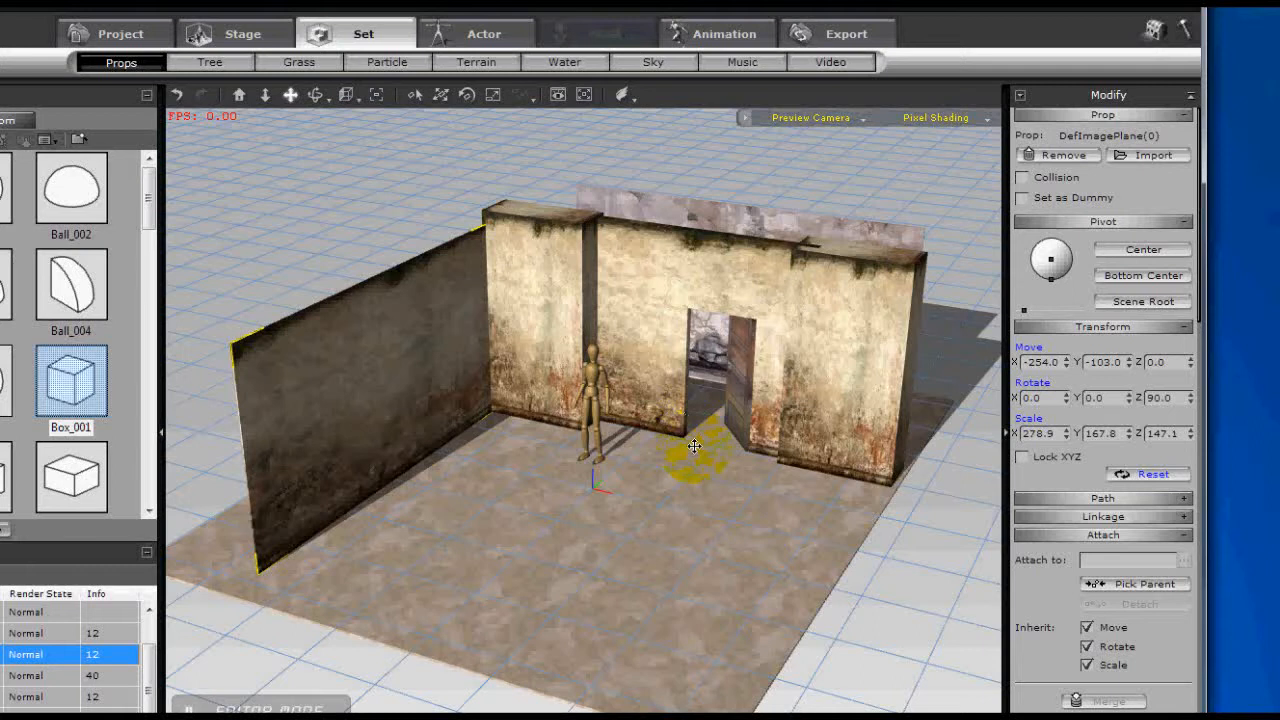
Add the Wall_004 block with two window openings from 3D Blocks > Wall and Floor to the room in front of the dummy
right_click_drag(694, 446, 748, 491)
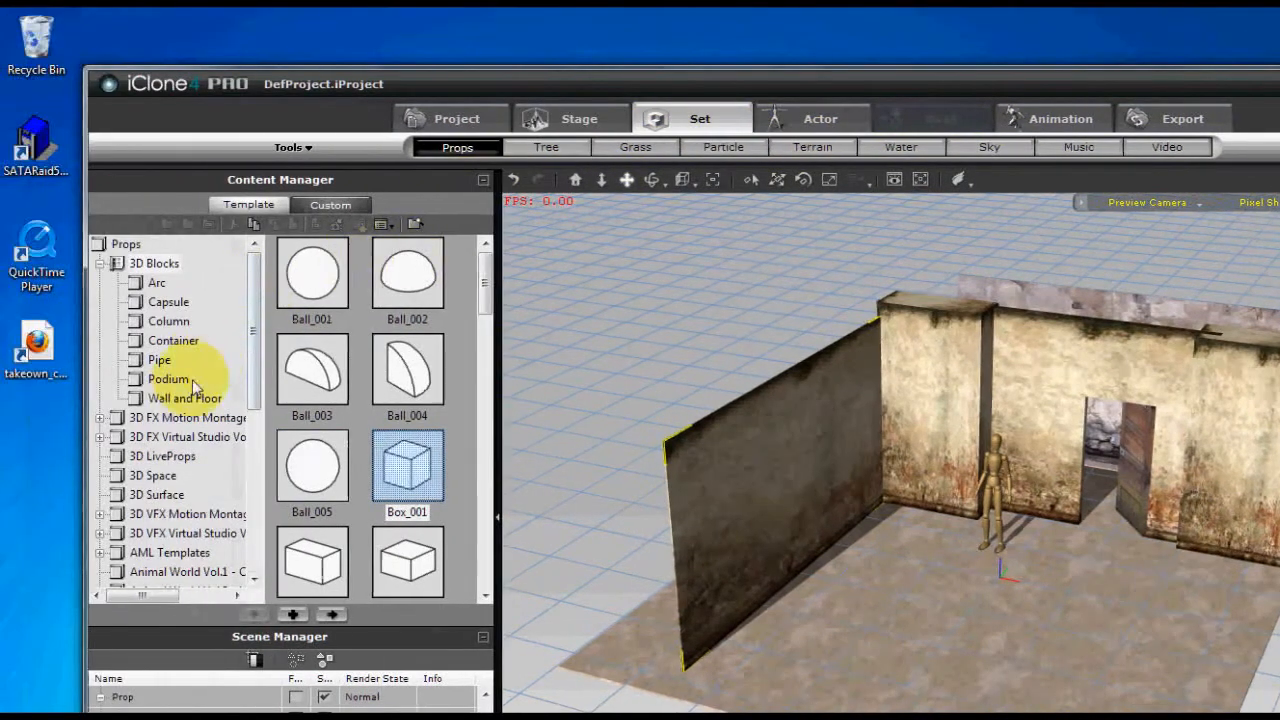
left_click(184, 399)
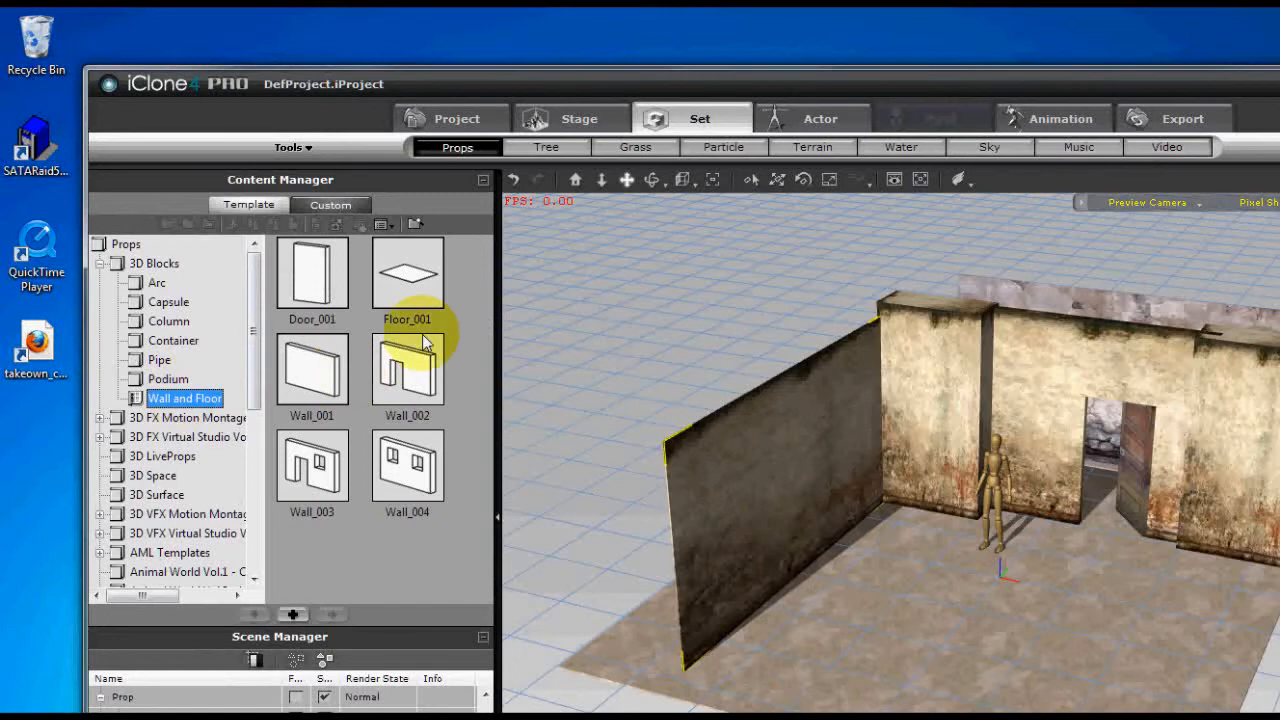
left_click(406, 456)
left_click_drag(460, 487, 1064, 616)
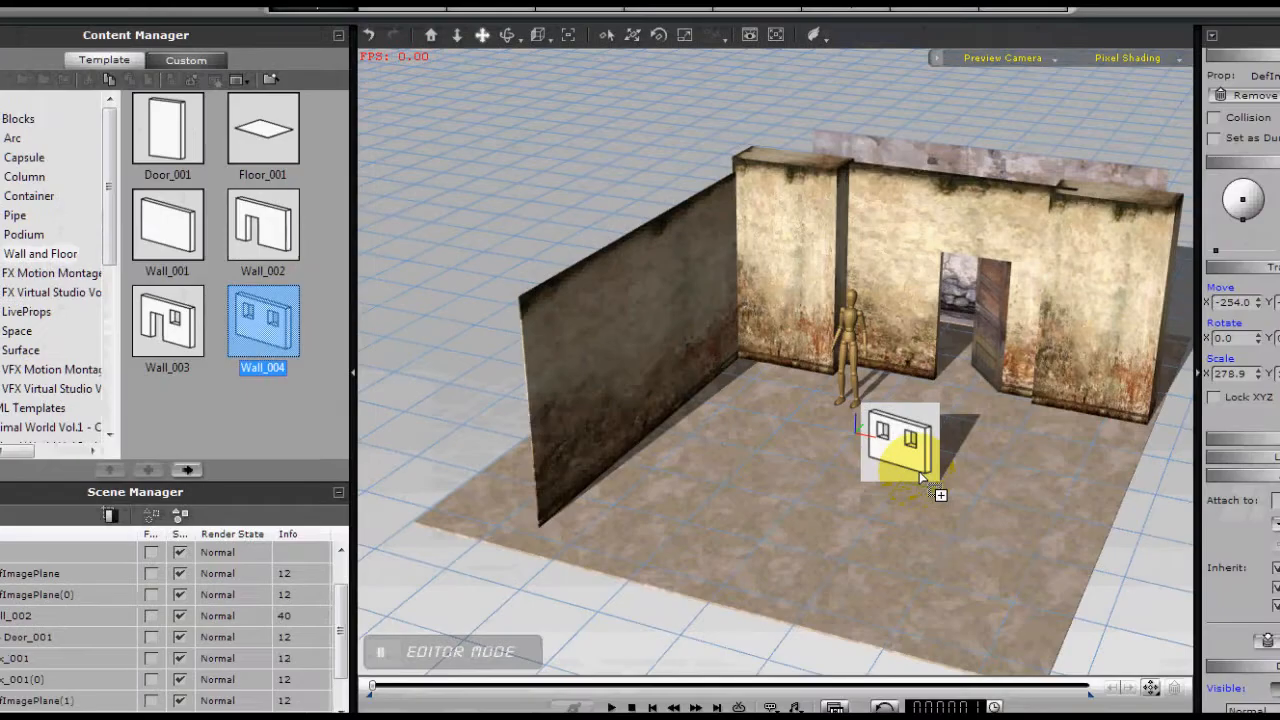
left_click_drag(916, 473, 911, 473)
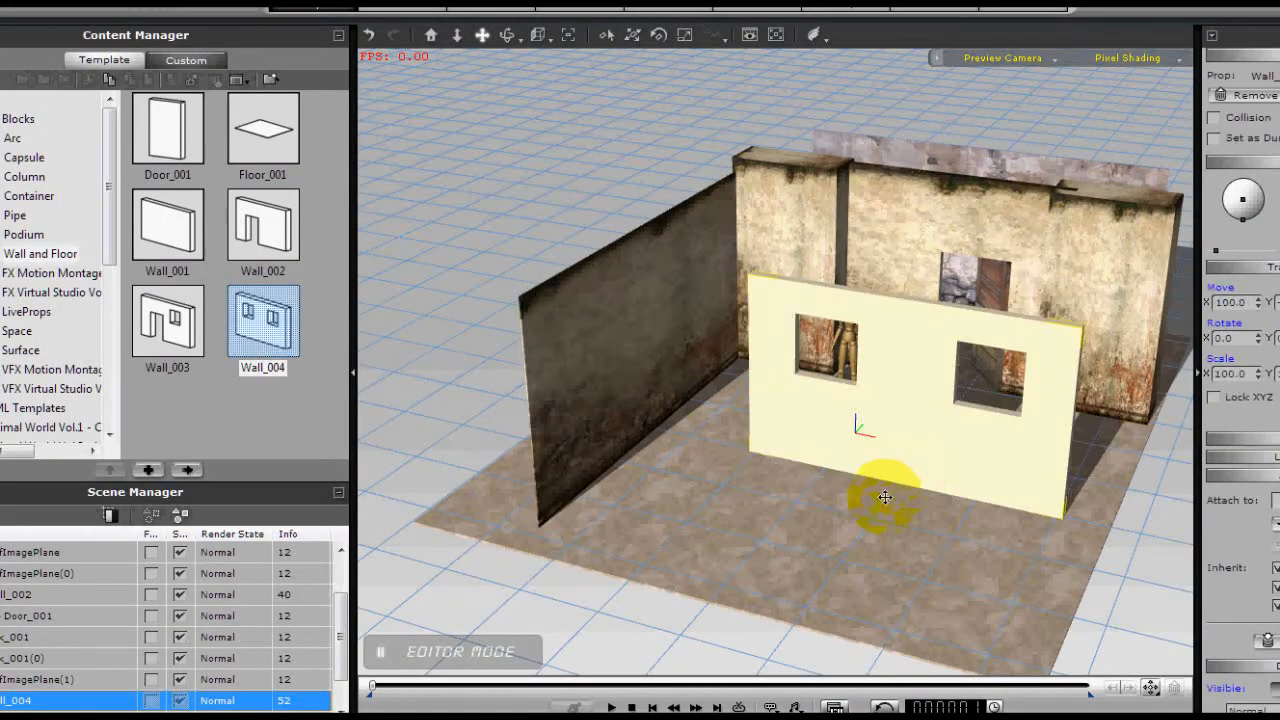
mouse_move(920, 525)
left_mouse_down()
mouse_move(914, 443)
mouse_move(849, 509)
mouse_move(927, 530)
left_mouse_up()
scroll(928, 532, "up", 4)
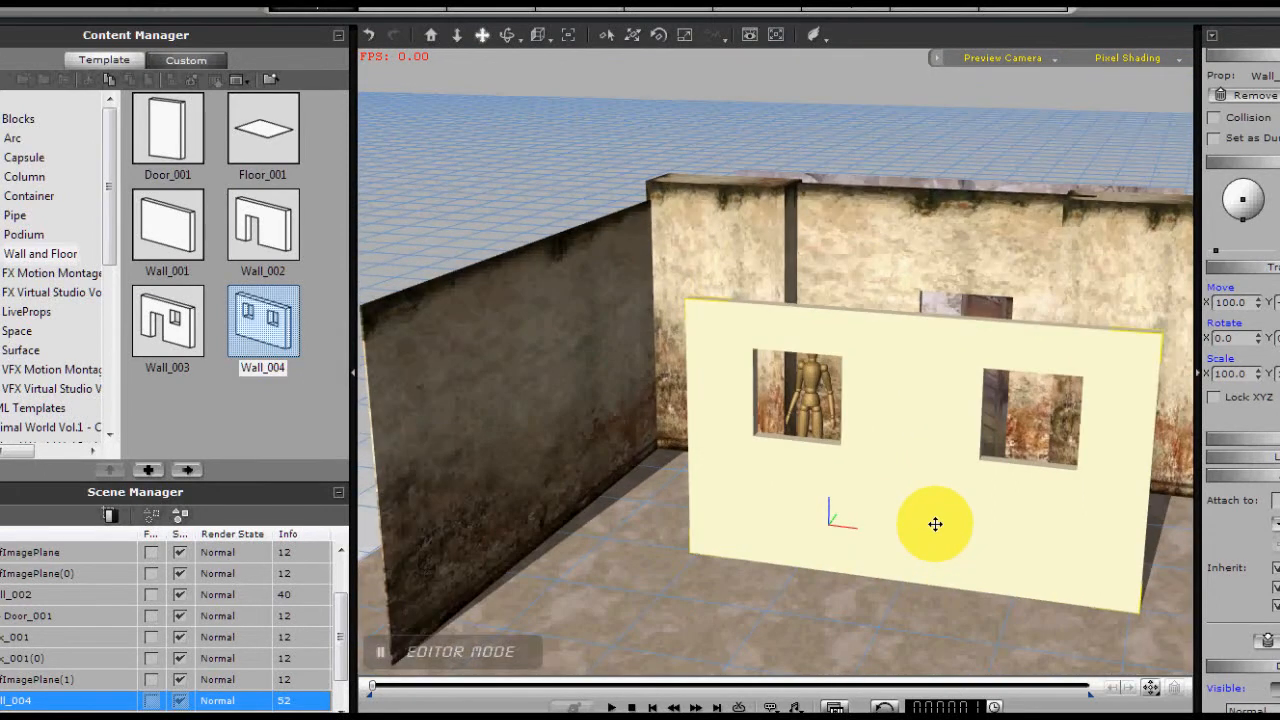
left_click_drag(935, 524, 866, 497)
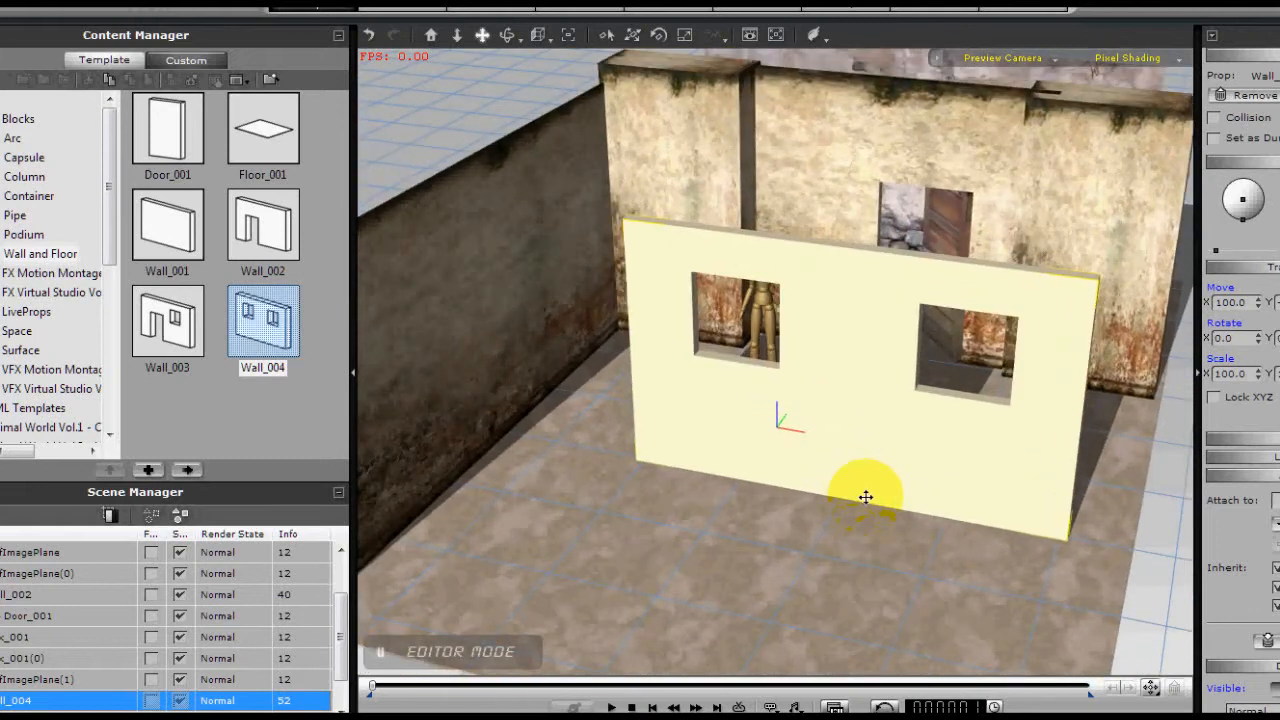
Copy the textured side wall's Image_Plane material onto the new wall with the window openings
left_click(465, 256)
left_click_drag(1238, 545, 1232, 183)
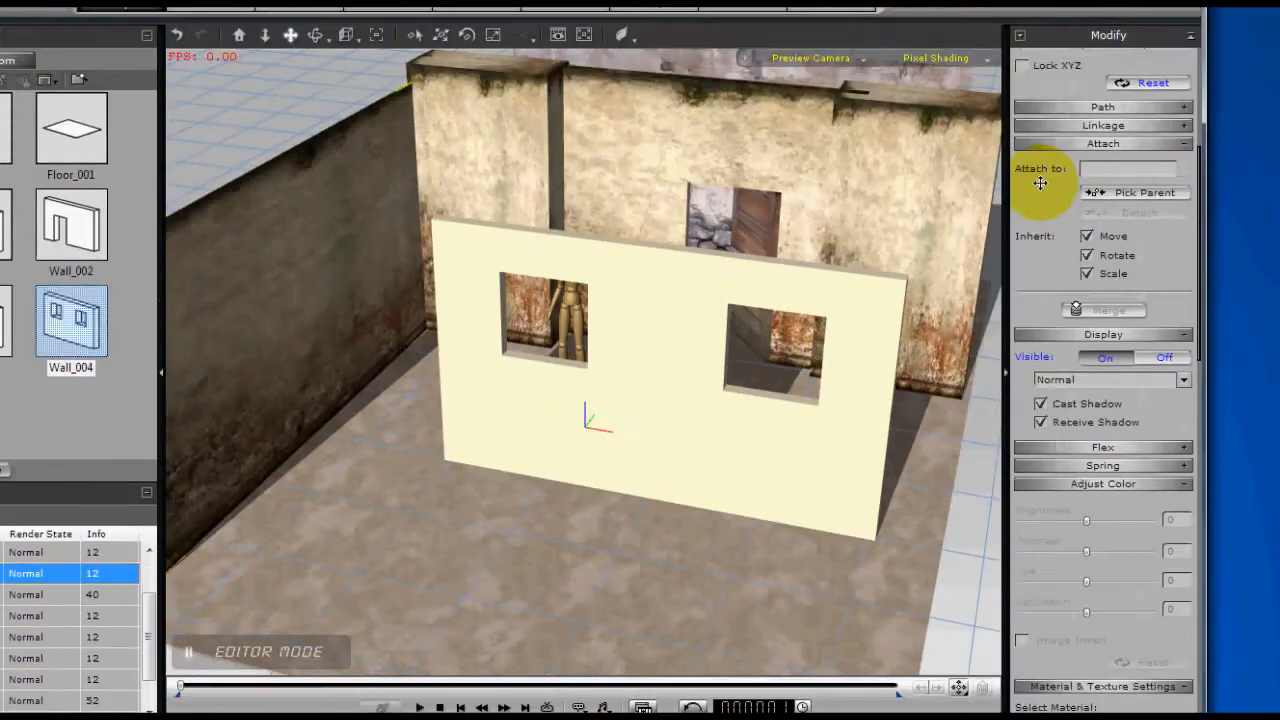
left_click_drag(1040, 183, 1040, 103)
left_click_drag(1157, 340, 1176, 0)
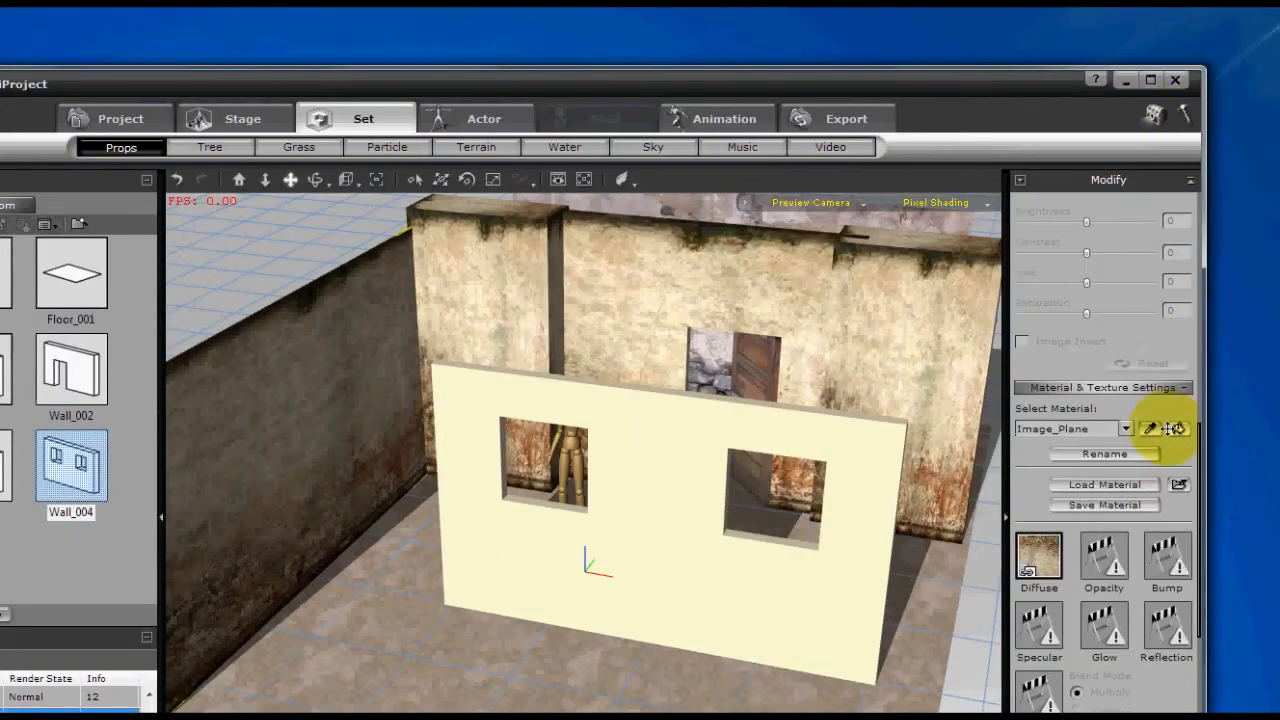
left_click(1177, 428)
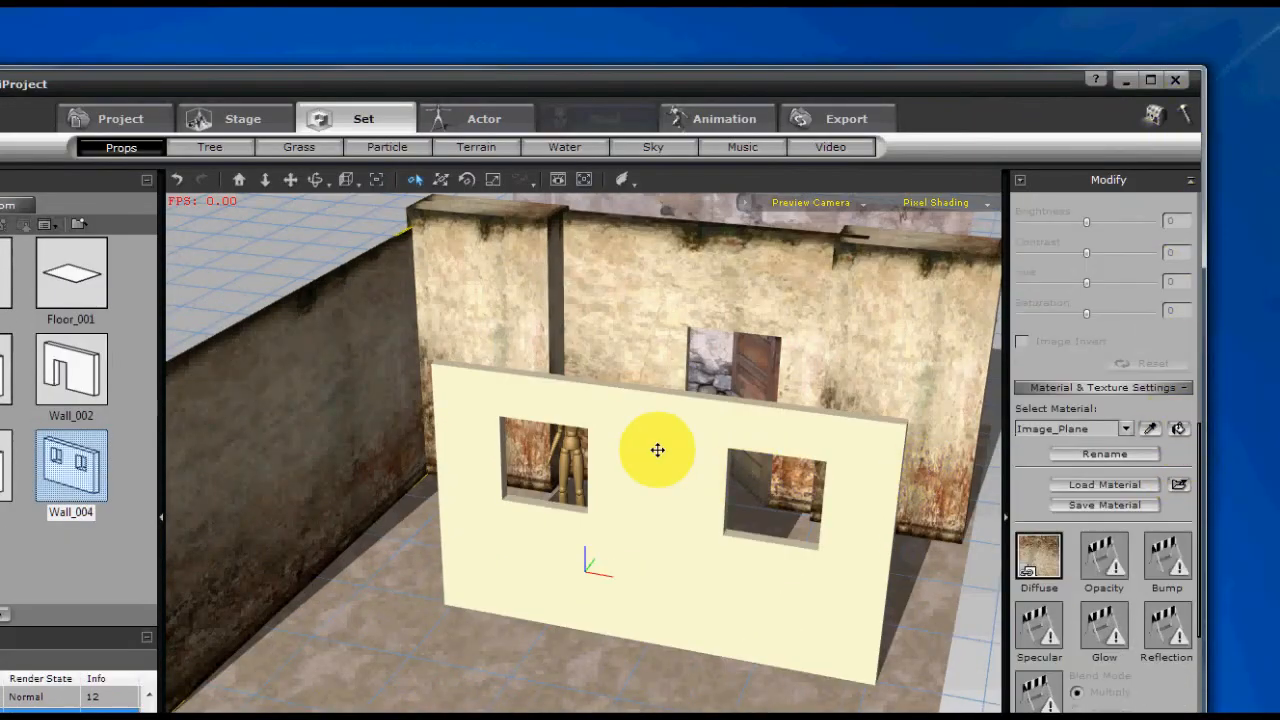
left_click(657, 450)
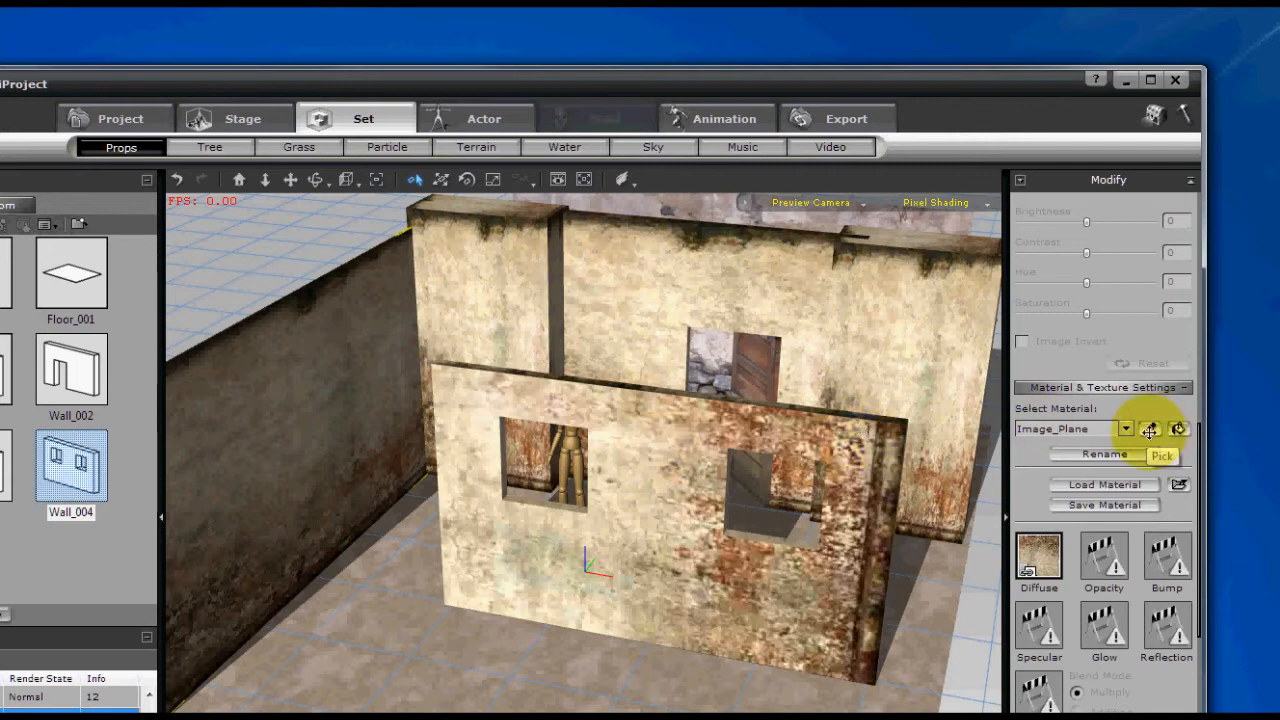
Align the window wall's planar UV mapping to the Y axis and apply it
left_click(696, 433)
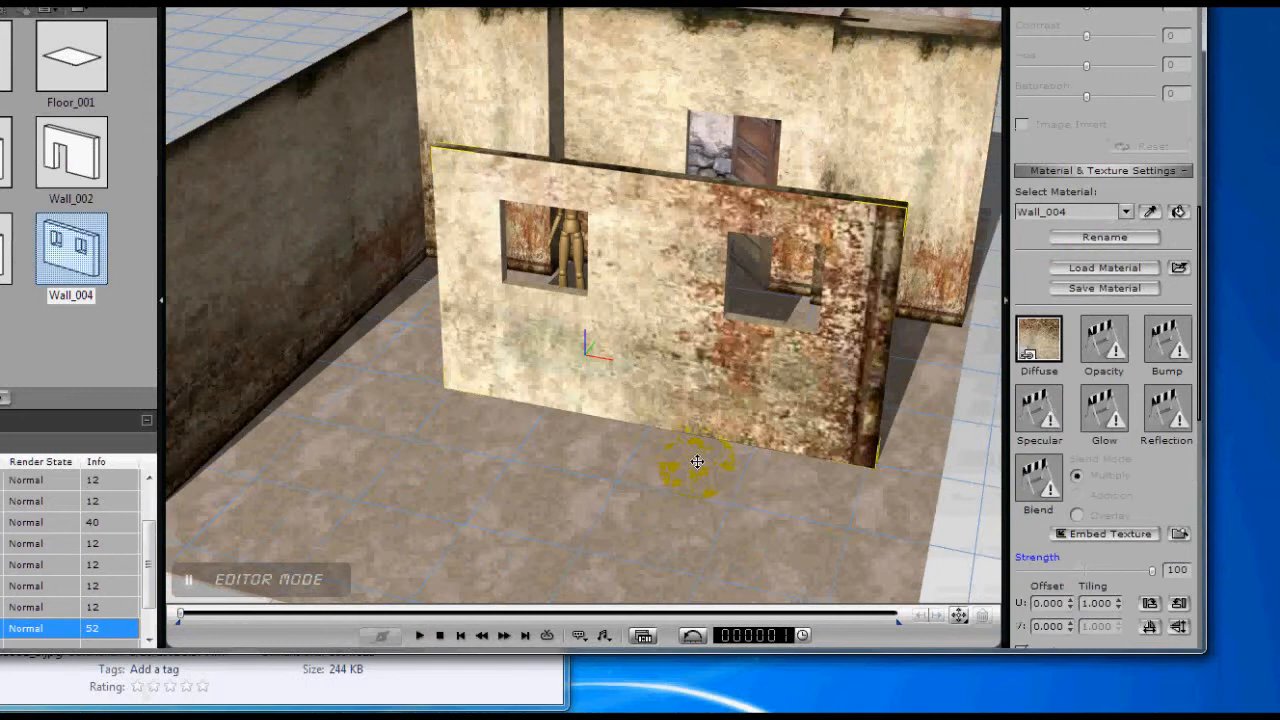
left_click_drag(697, 463, 654, 317, "alt")
right_click_drag(660, 354, 630, 300, "alt")
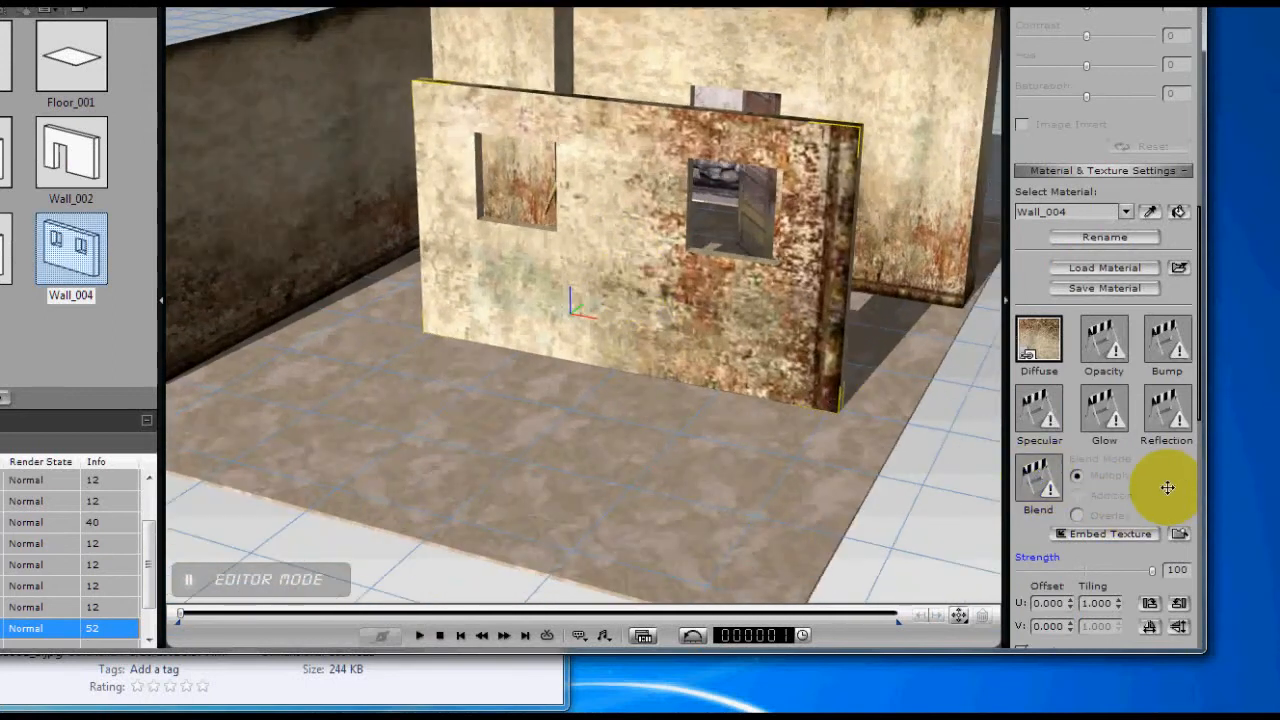
scroll(1168, 487, "down", 10)
scroll(1143, 379, "down", 5)
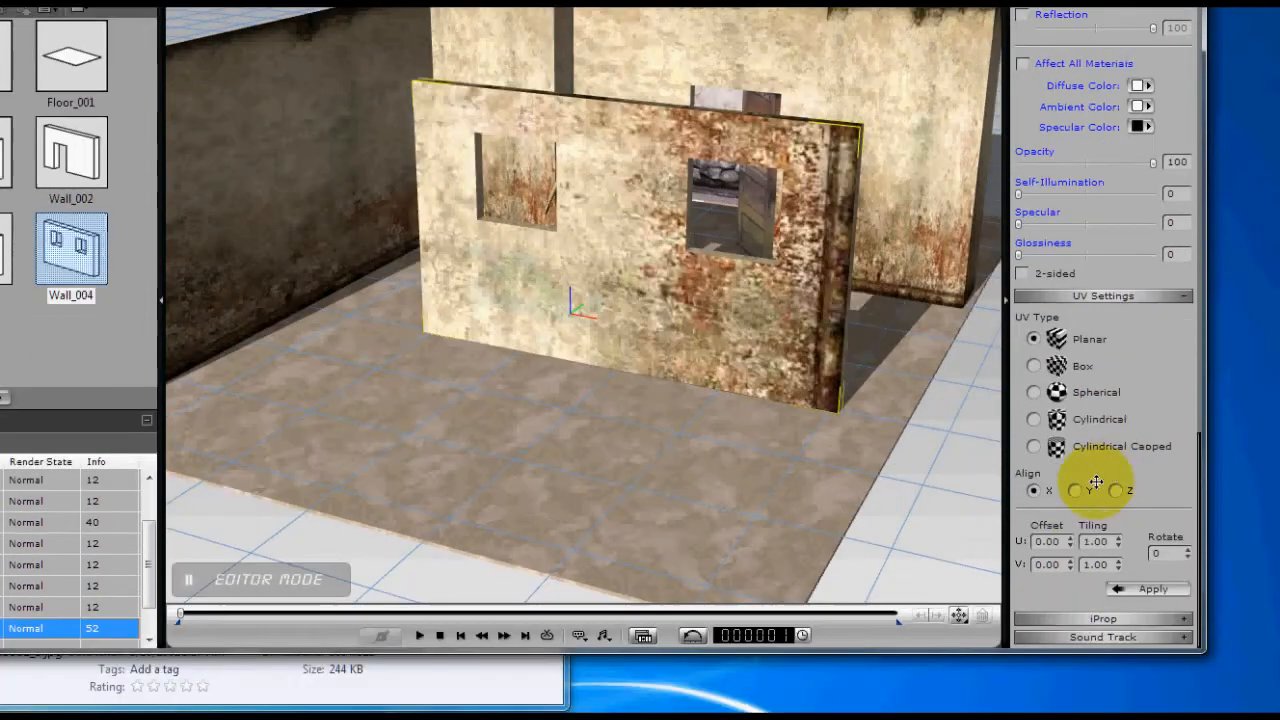
left_click(1075, 637)
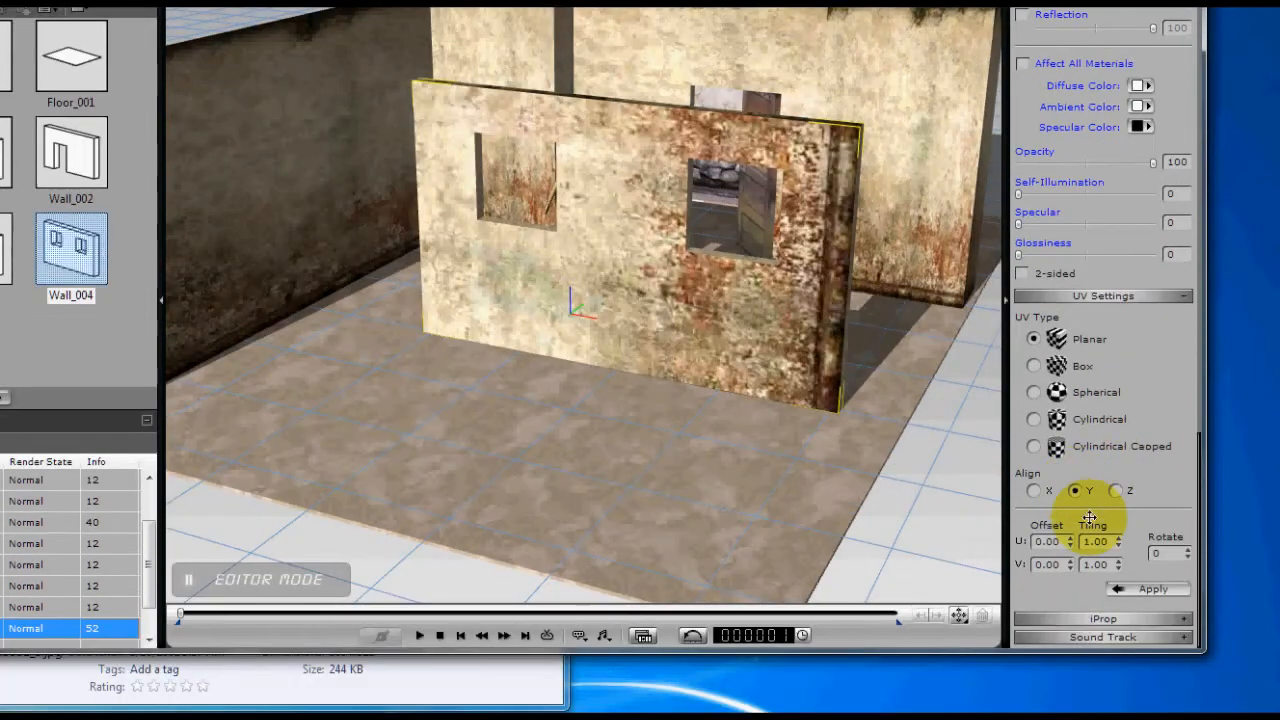
left_click(1139, 588)
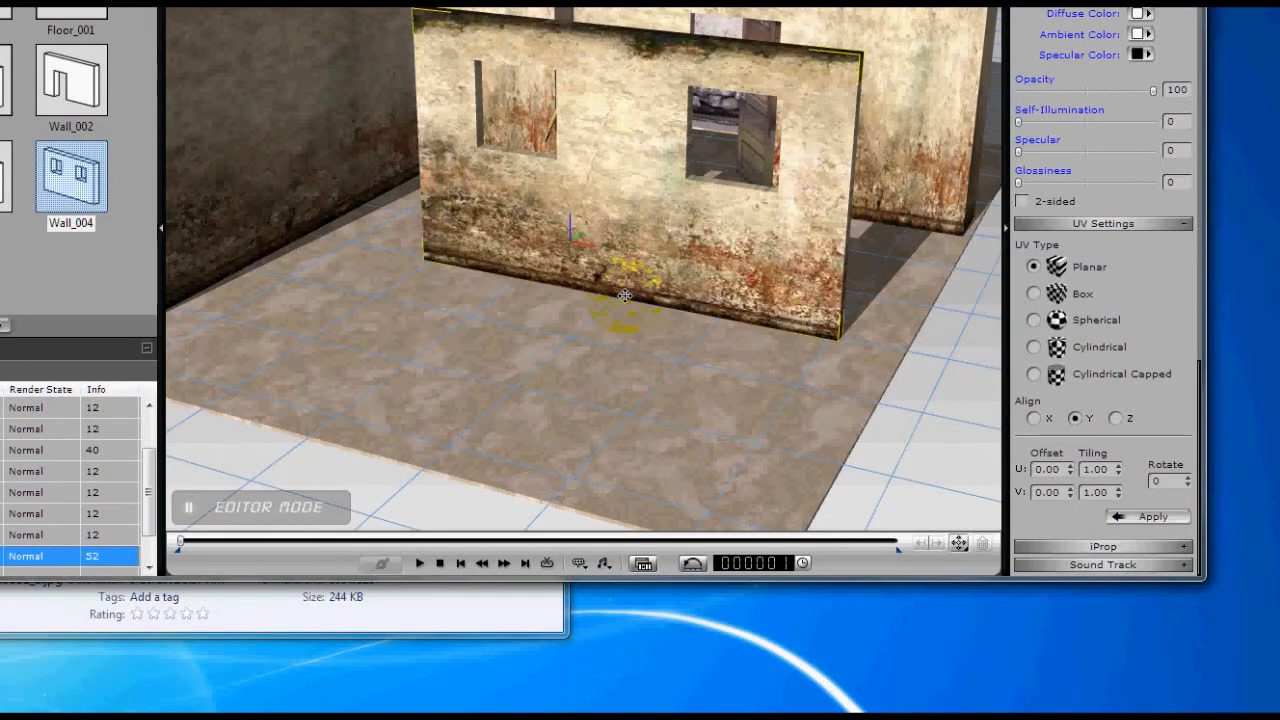
middle_click_drag(645, 308, 669, 376)
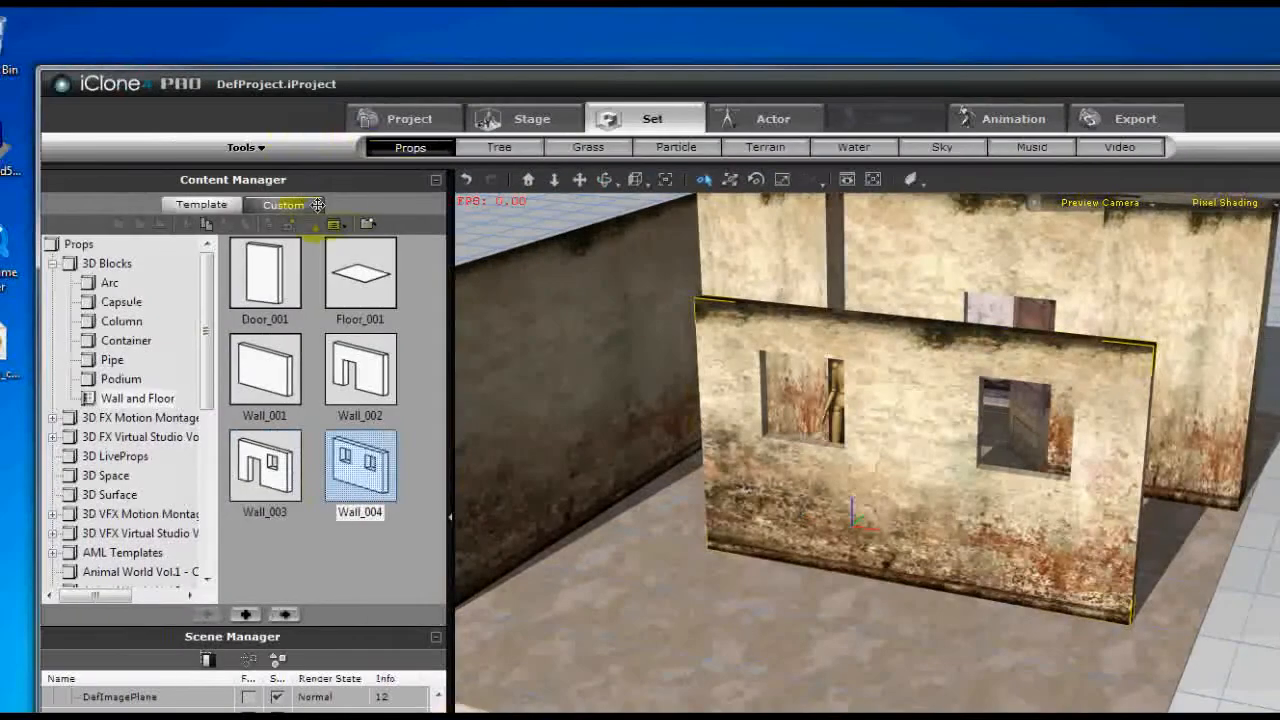
Add the WINDOW prop from the custom ROOM props and raise it over the wall opening nearest the side wall
left_click(317, 204)
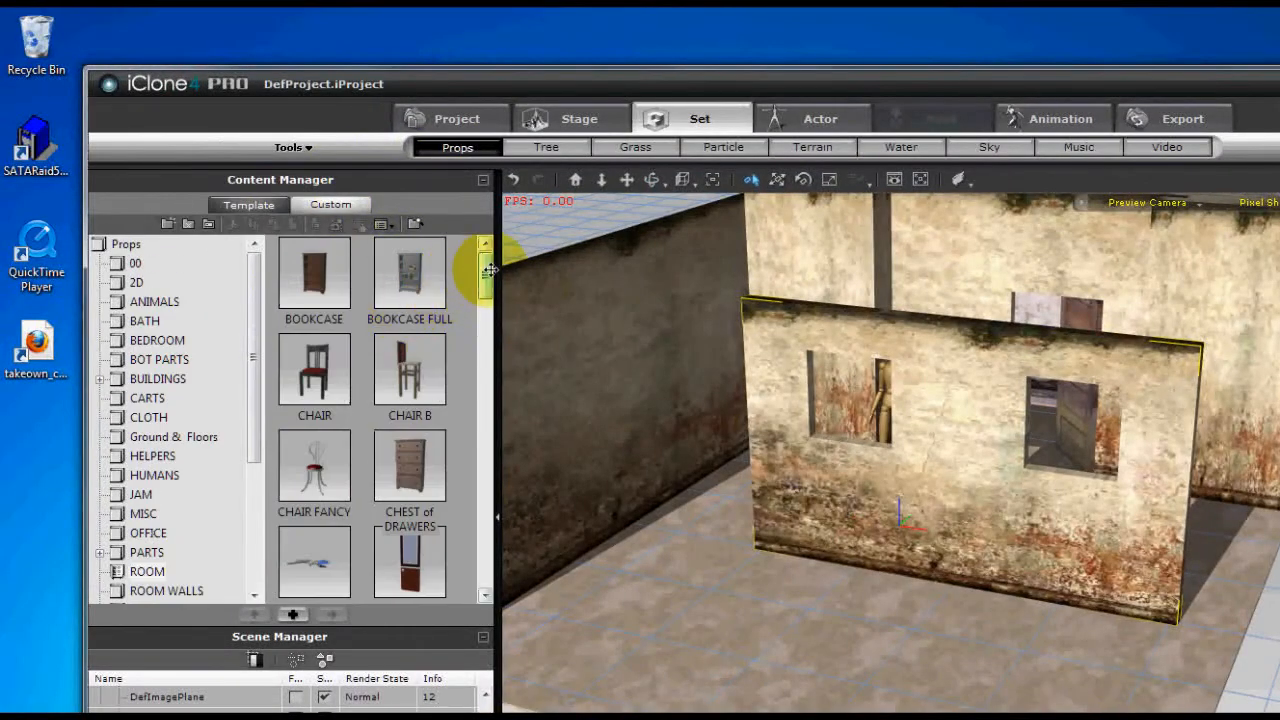
left_click_drag(488, 268, 483, 570)
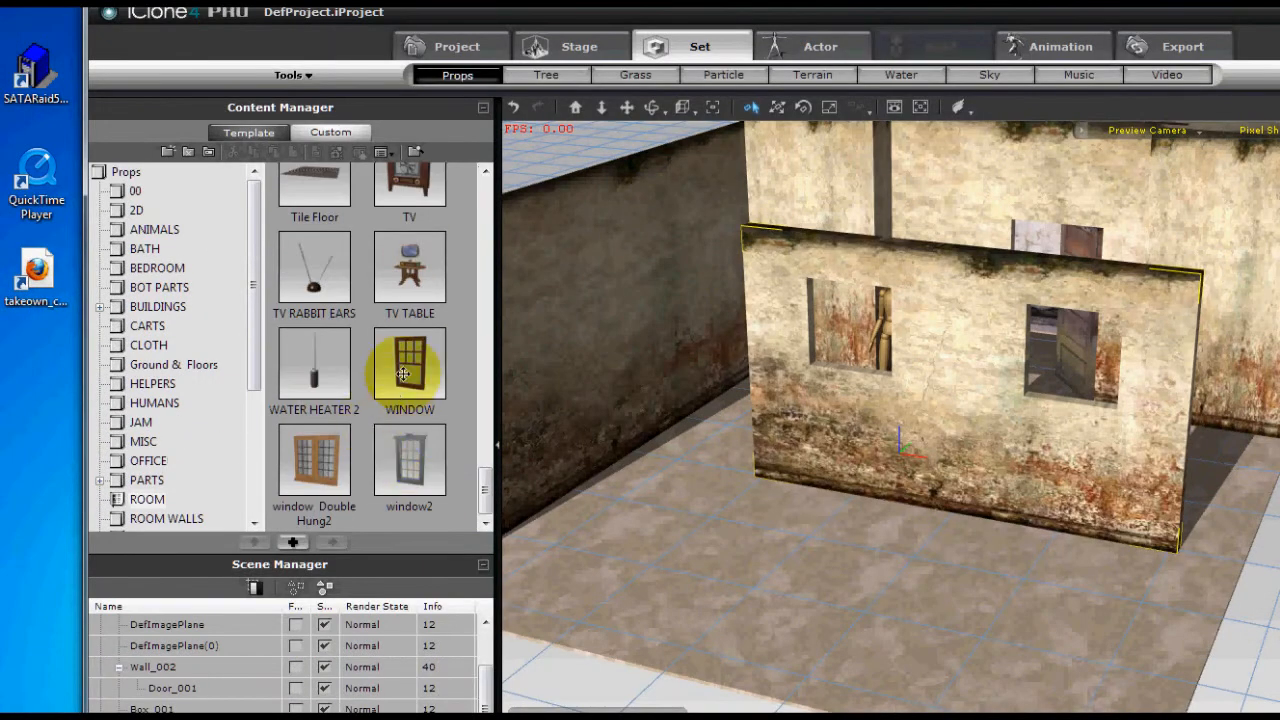
left_click(403, 373)
left_click_drag(406, 375, 797, 343)
middle_click_drag(803, 423, 943, 466)
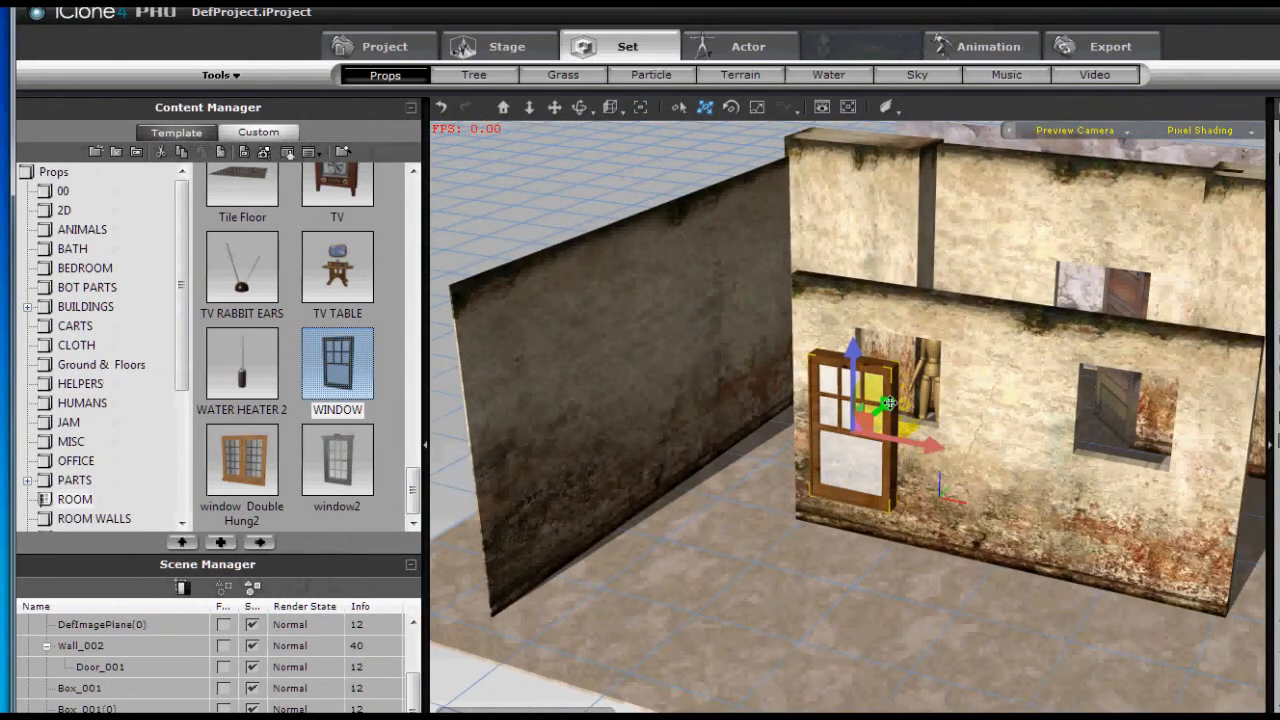
left_click_drag(889, 403, 913, 365)
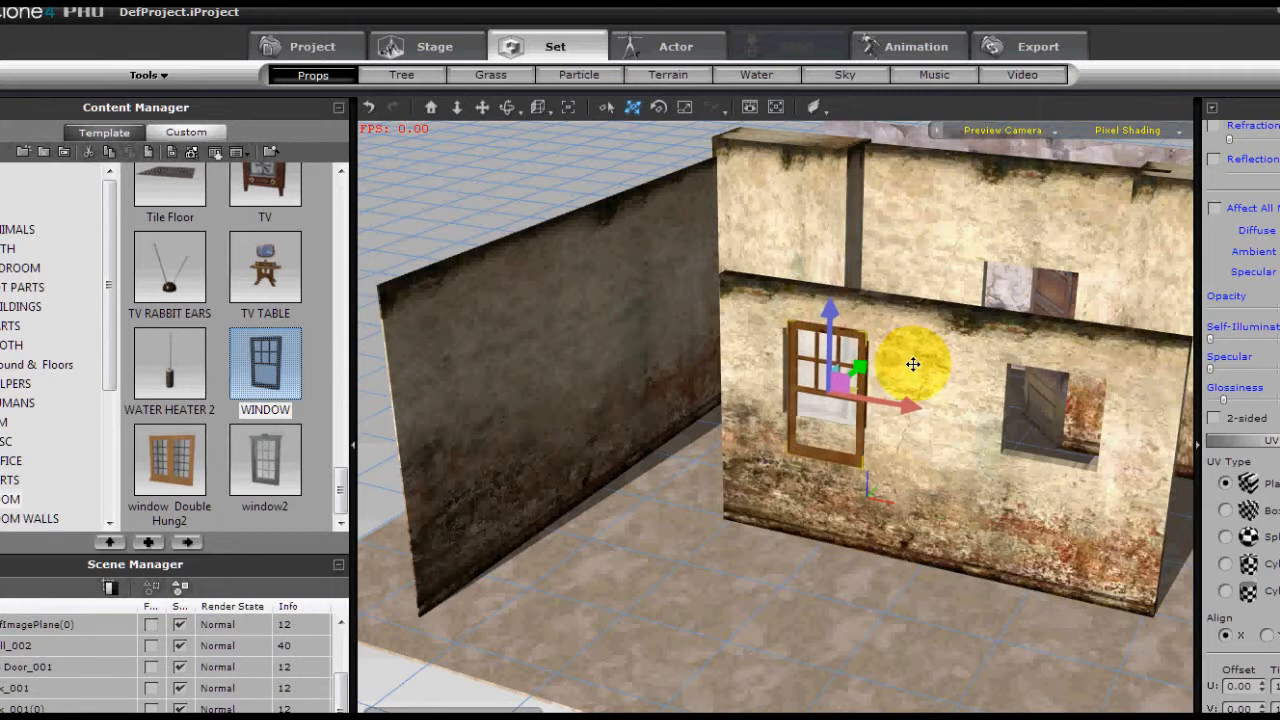
Scale the window wall taller along Z in two stages, raising the window each time to line up with its opening
left_click(934, 362)
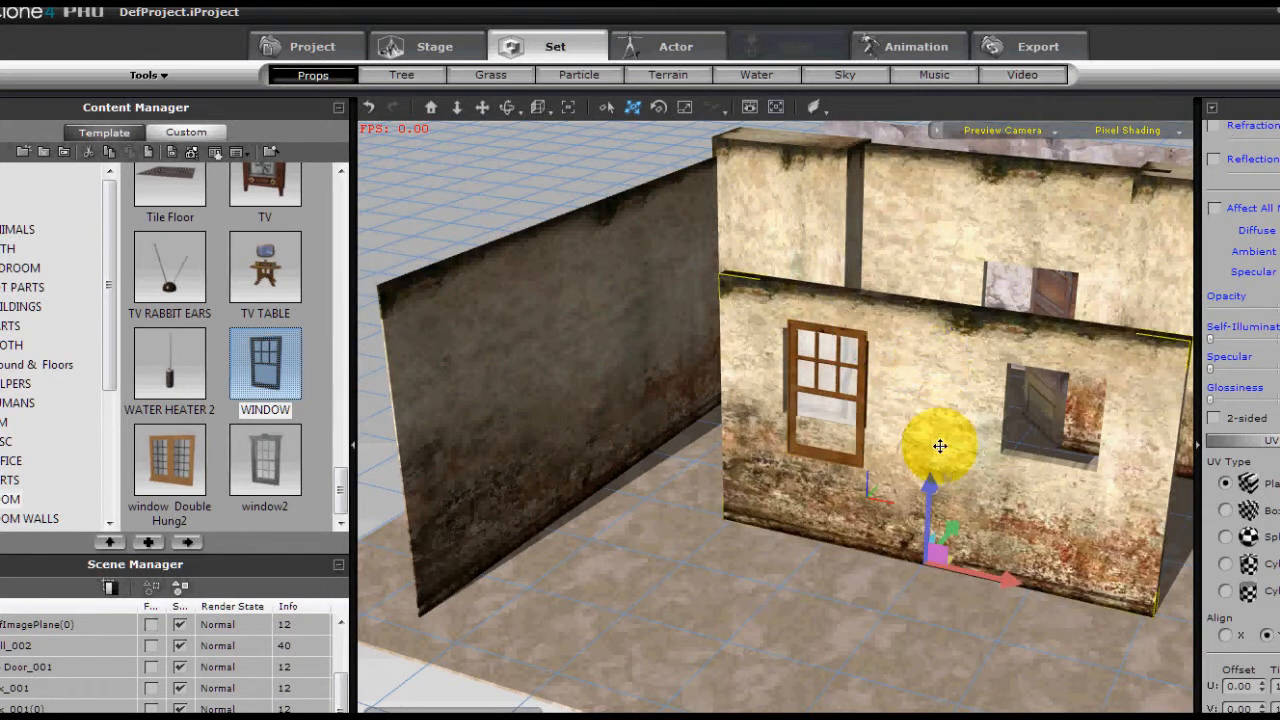
left_click_drag(937, 462, 942, 426)
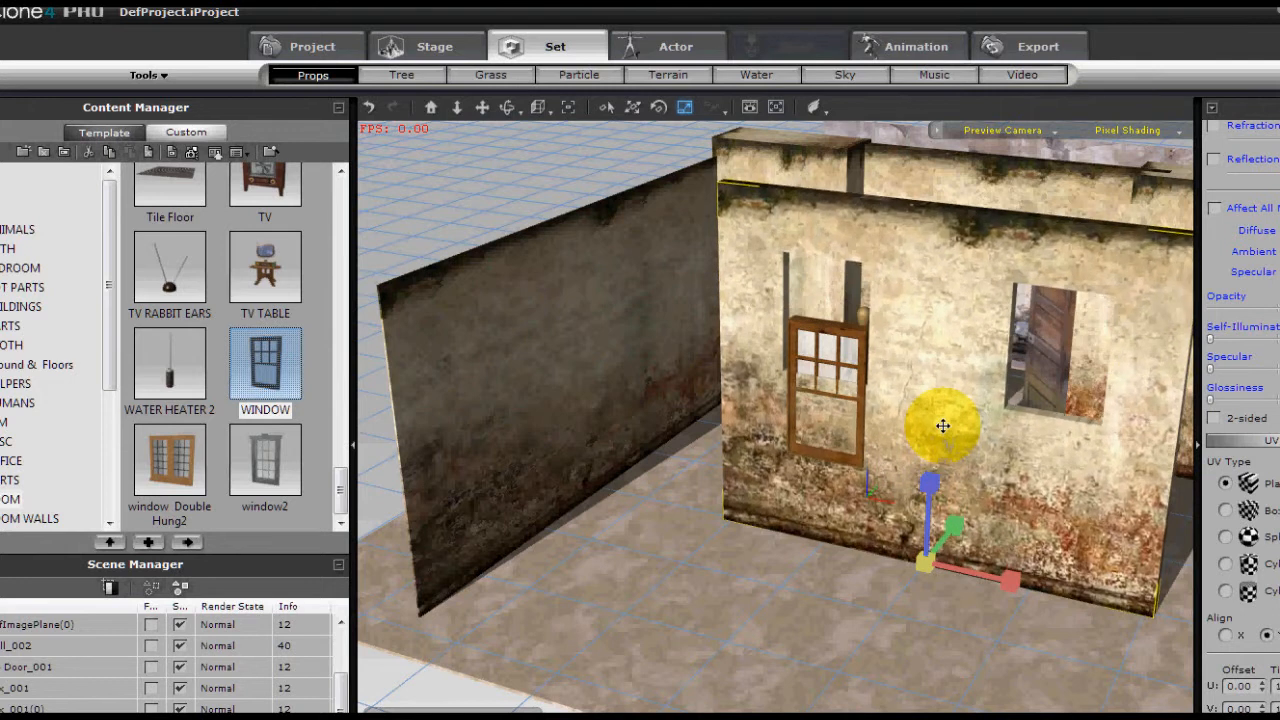
left_click(834, 362)
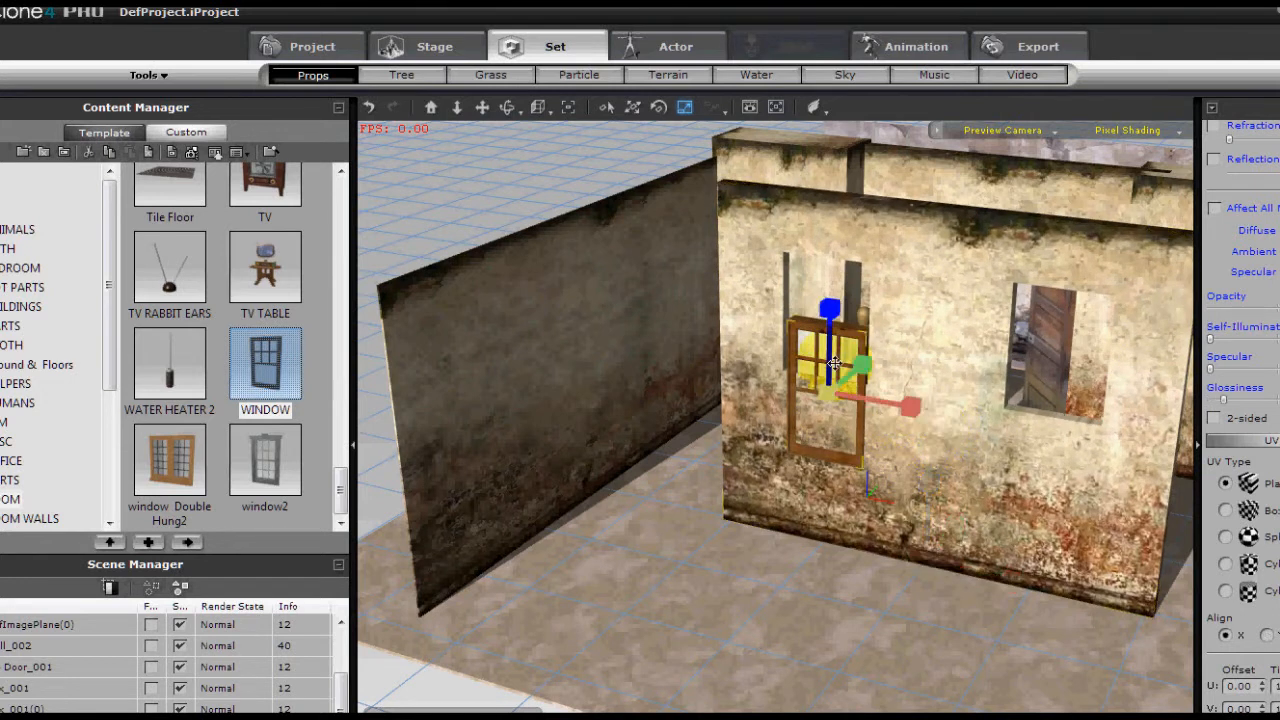
left_click_drag(830, 352, 877, 354)
left_click(914, 450)
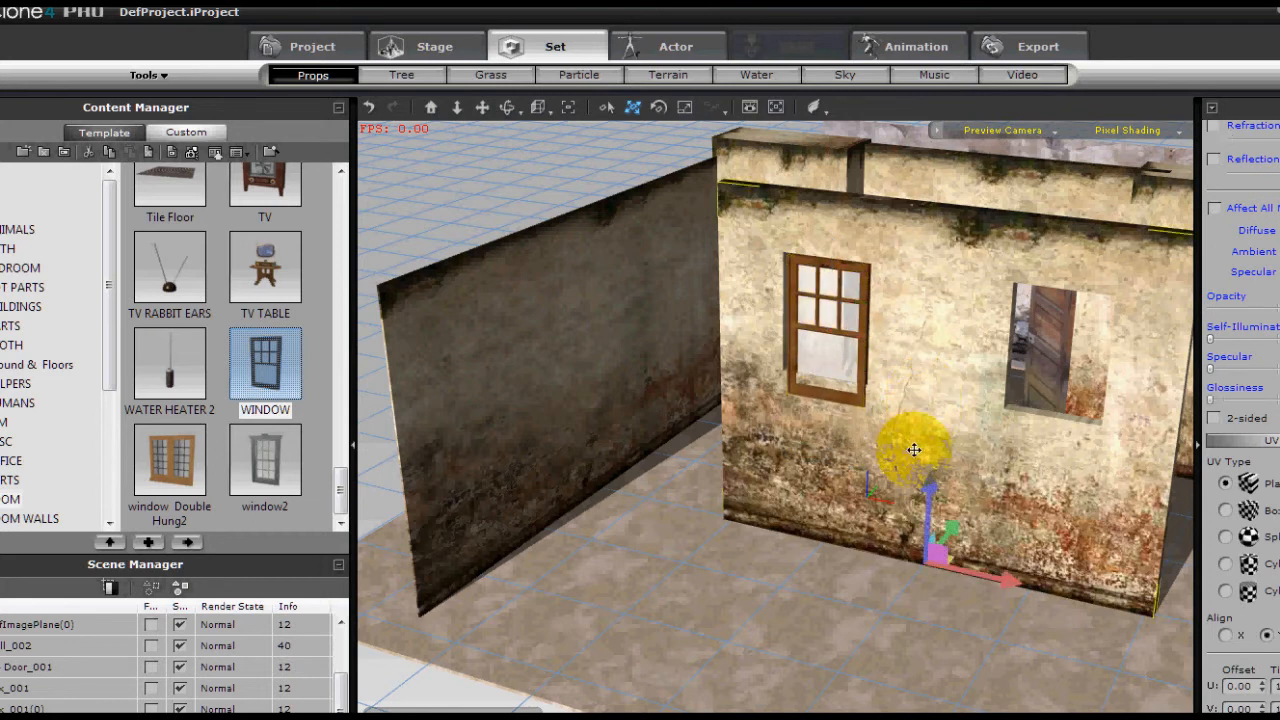
left_click_drag(928, 480, 924, 457)
left_click(851, 322)
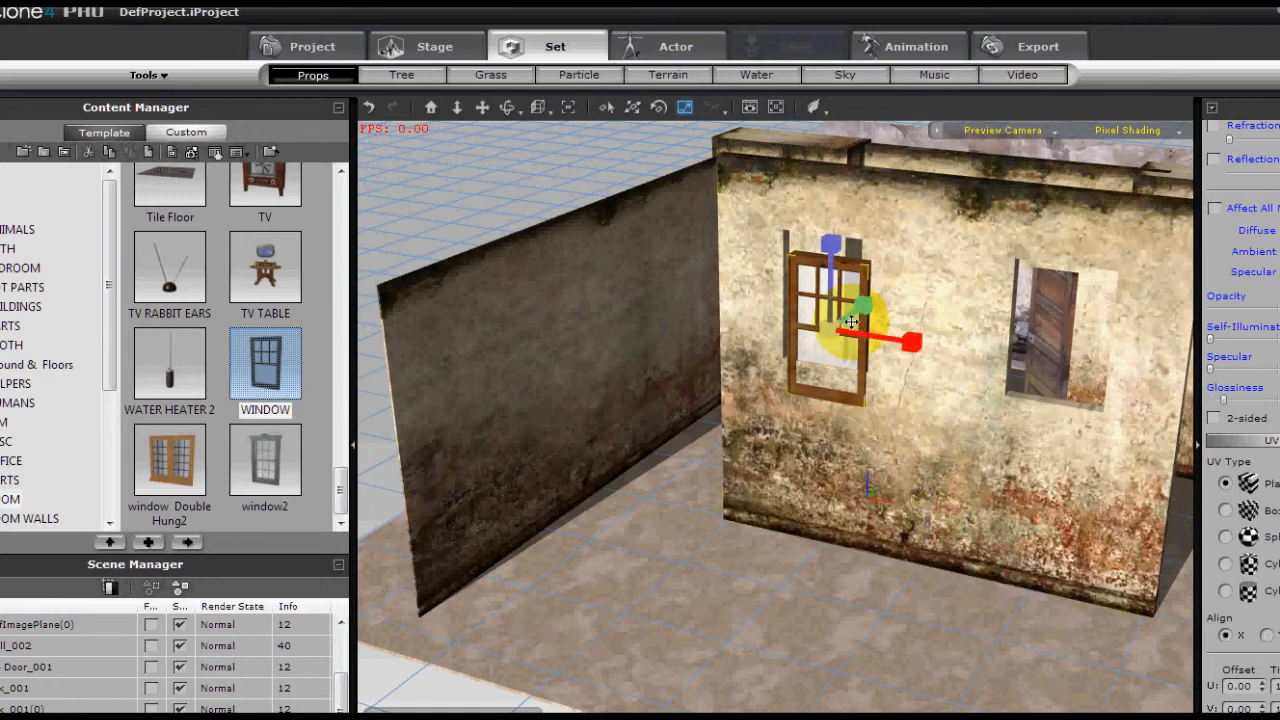
left_click_drag(828, 291, 828, 266)
Narrow the window wall along X and slide the window sideways toward its opening
middle_click_drag(906, 429, 957, 467)
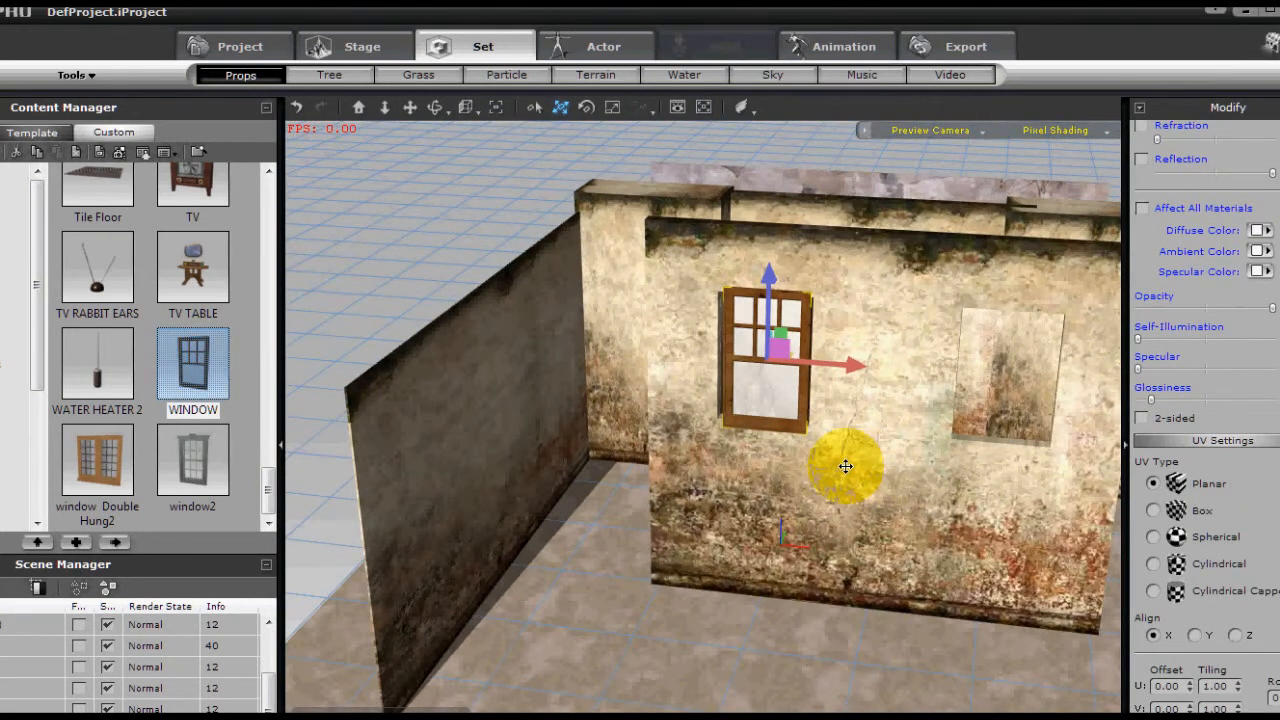
scroll(839, 463, "up", 4)
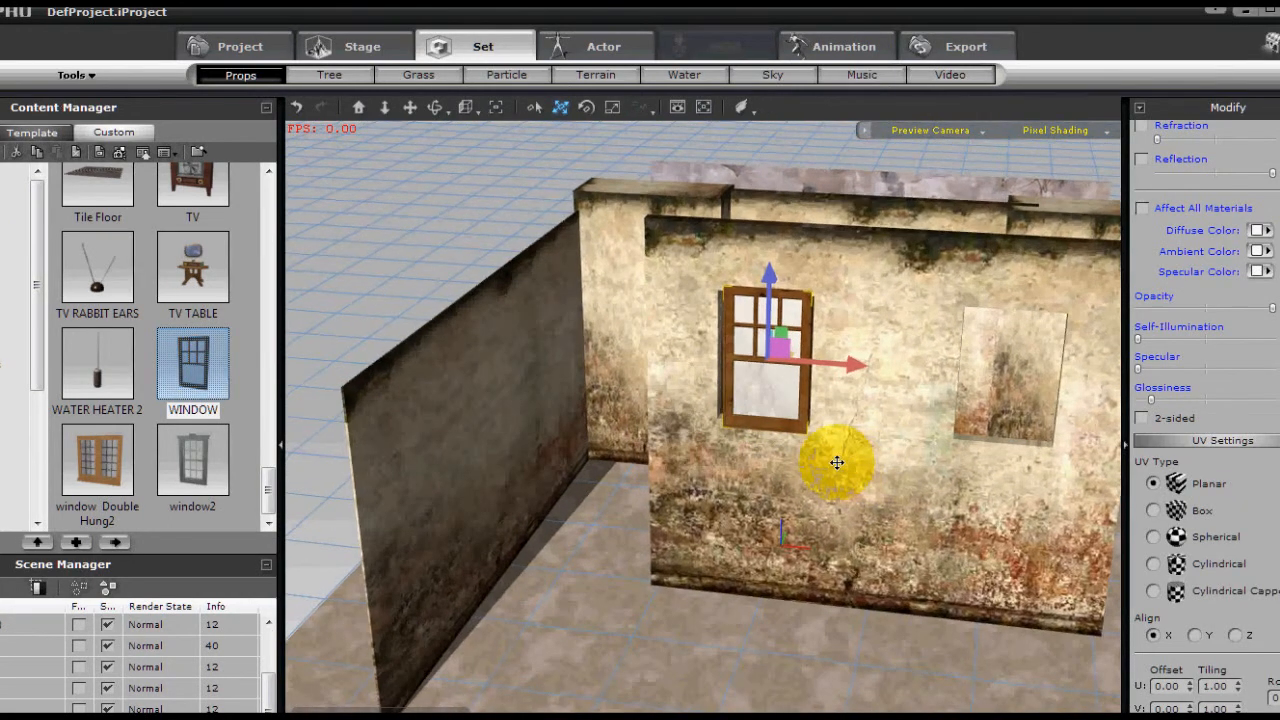
scroll(839, 456, "up", 5)
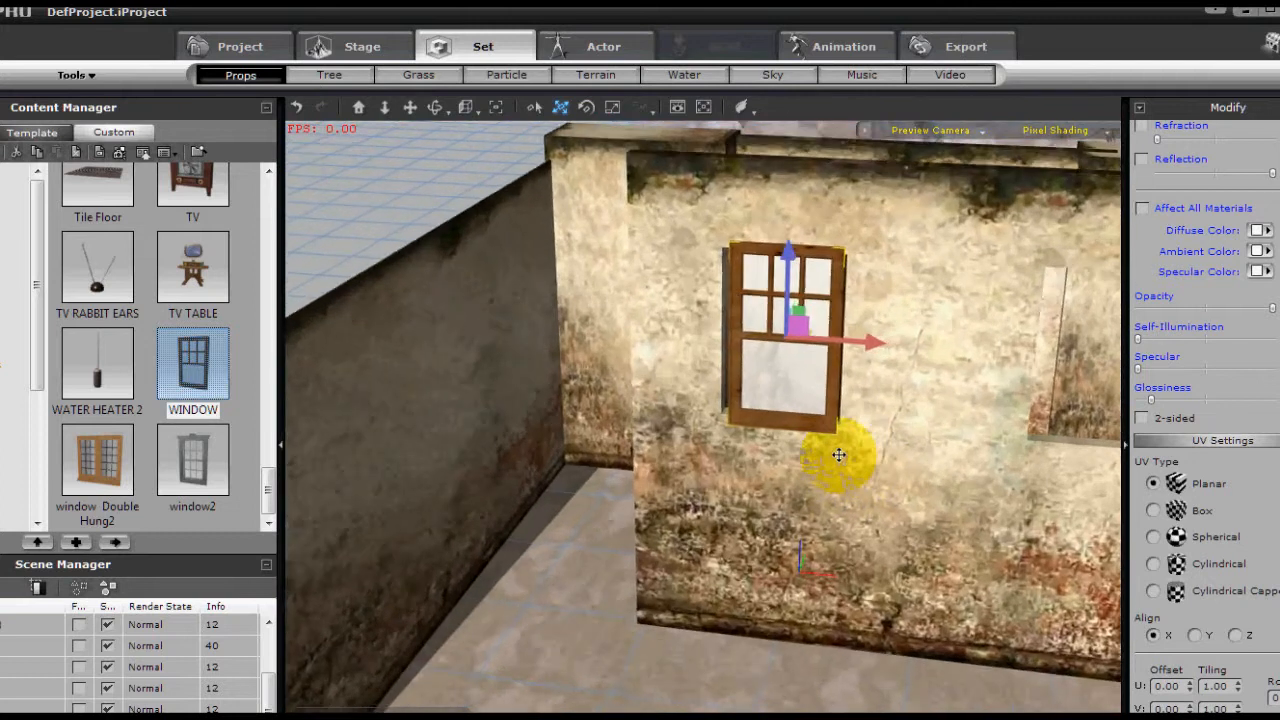
mouse_move(913, 473)
middle_mouse_down()
mouse_move(809, 374)
mouse_move(831, 251)
mouse_move(1002, 286)
mouse_move(831, 283)
mouse_move(752, 257)
middle_mouse_up()
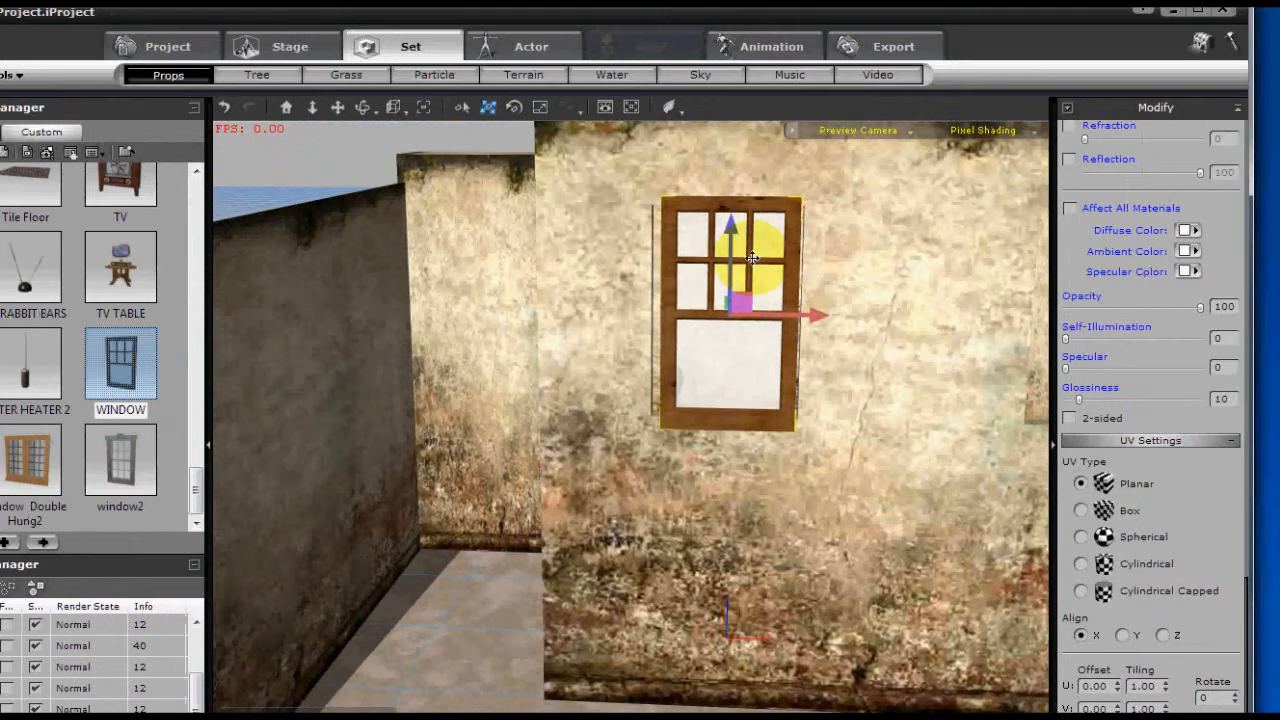
left_click(871, 374)
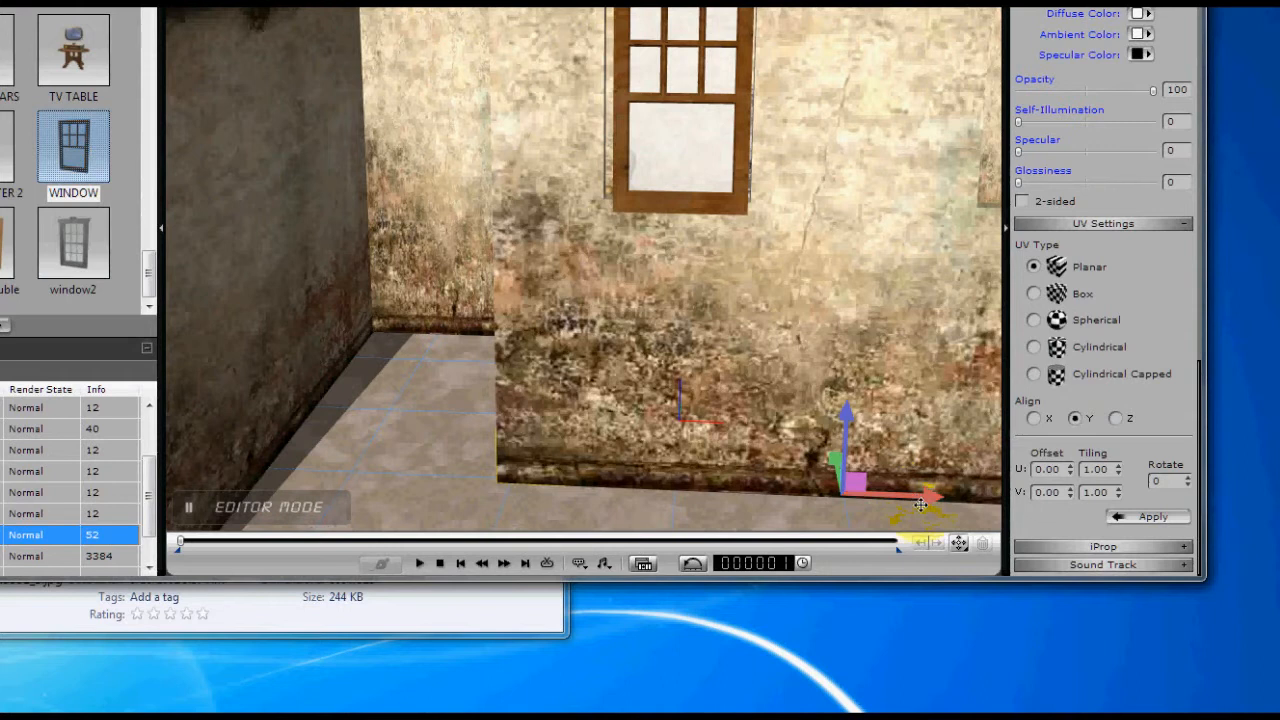
left_click_drag(927, 498, 915, 499)
left_click(709, 174)
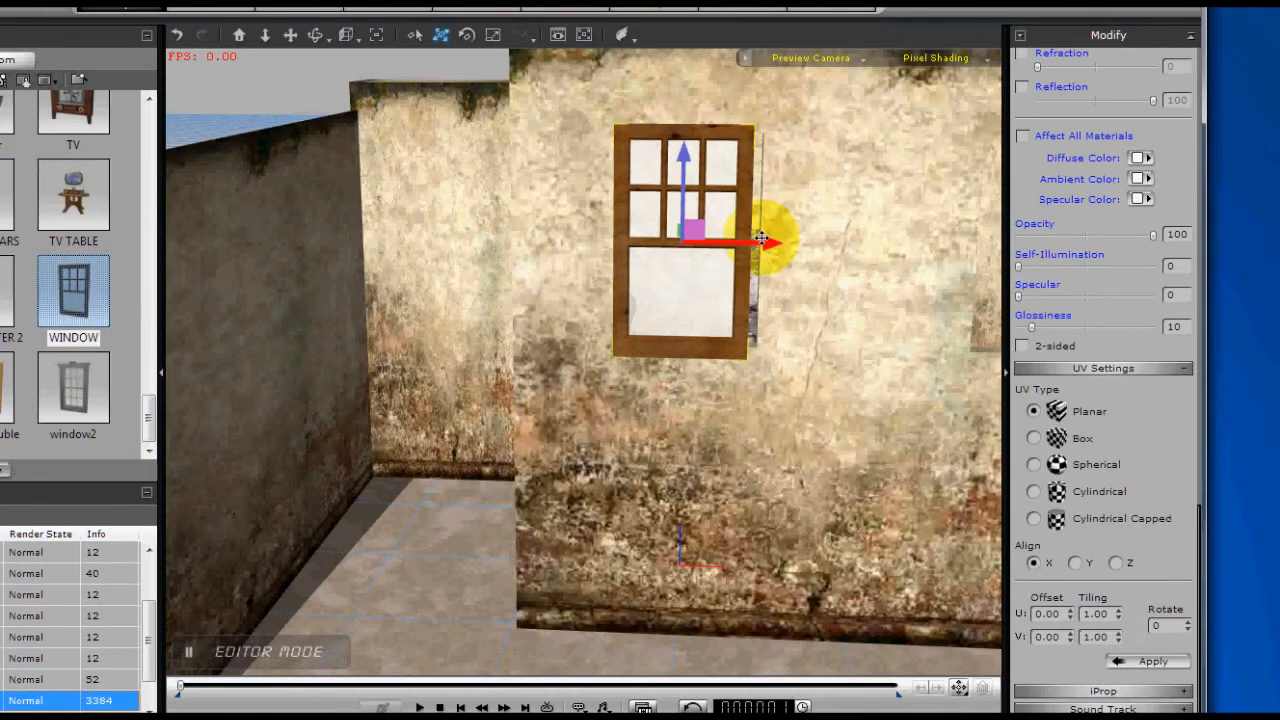
left_click_drag(762, 238, 765, 238)
Narrow the window wall to an X scale of 91.8 in small stages, sliding the window each time to cover its opening
left_click(812, 436)
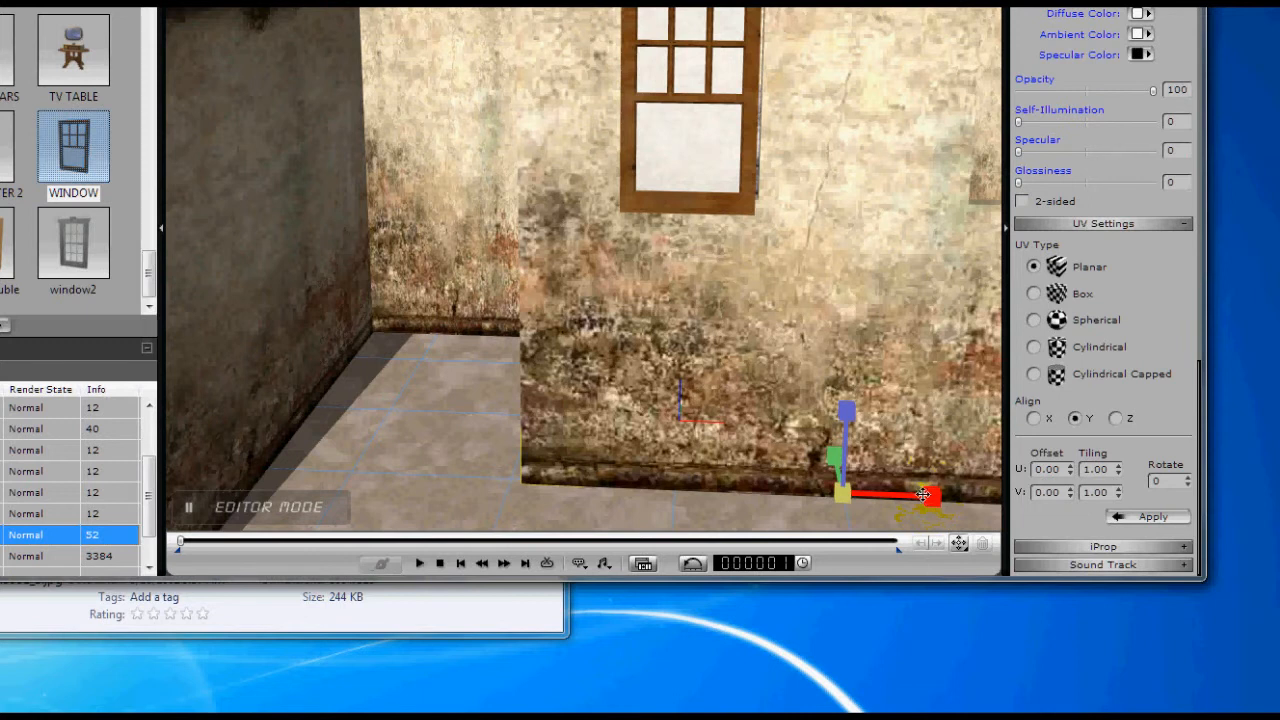
left_click(762, 200)
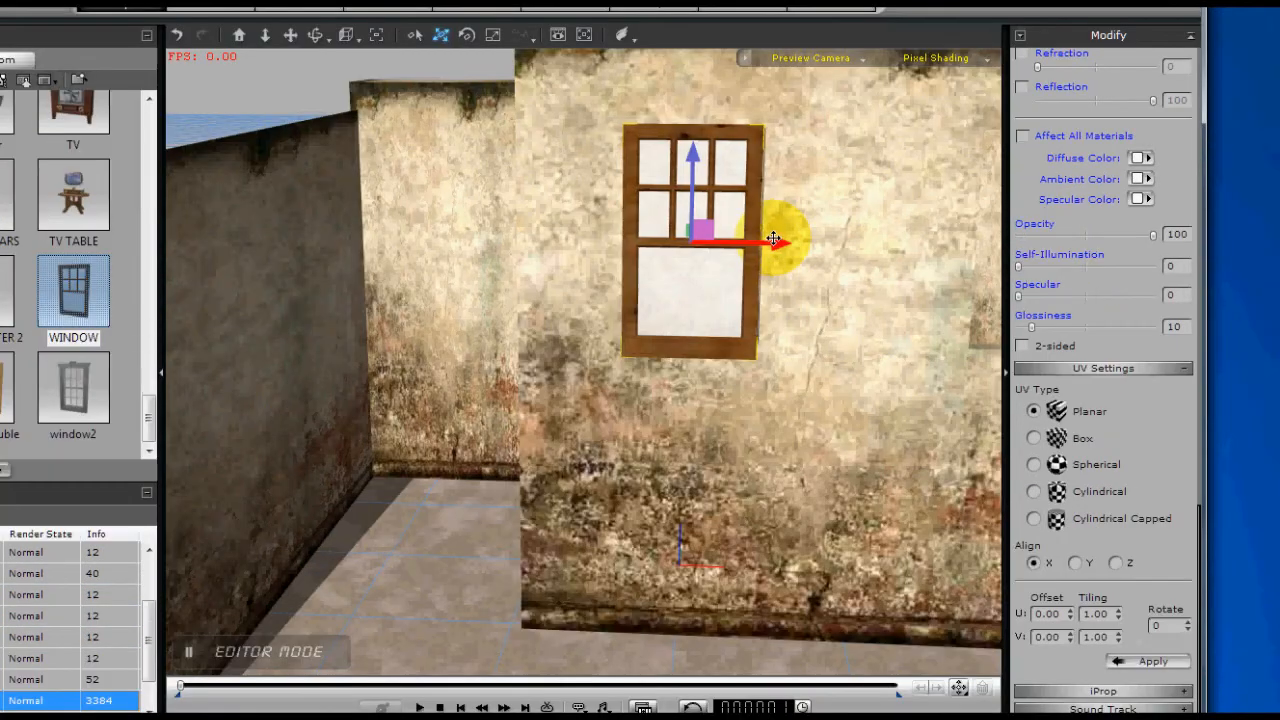
middle_click_drag(811, 333, 764, 401)
left_click_drag(763, 244, 764, 244)
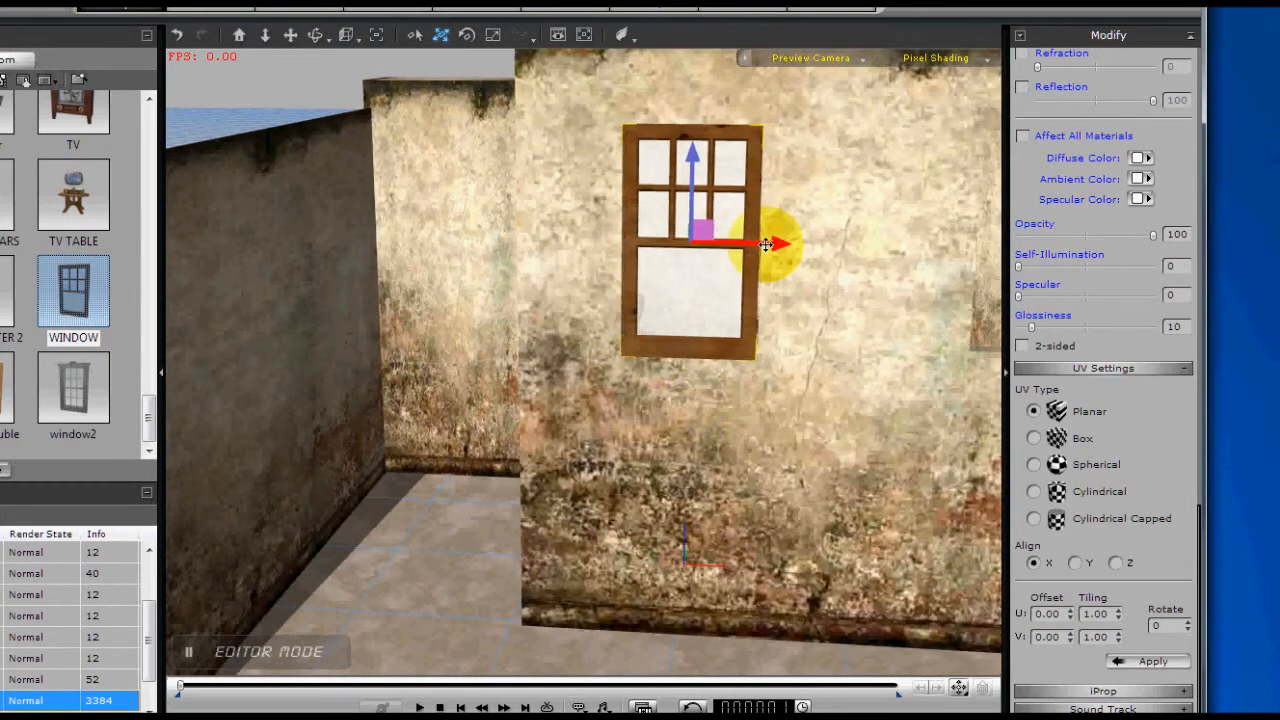
right_click_drag(797, 320, 794, 471)
left_click(806, 510)
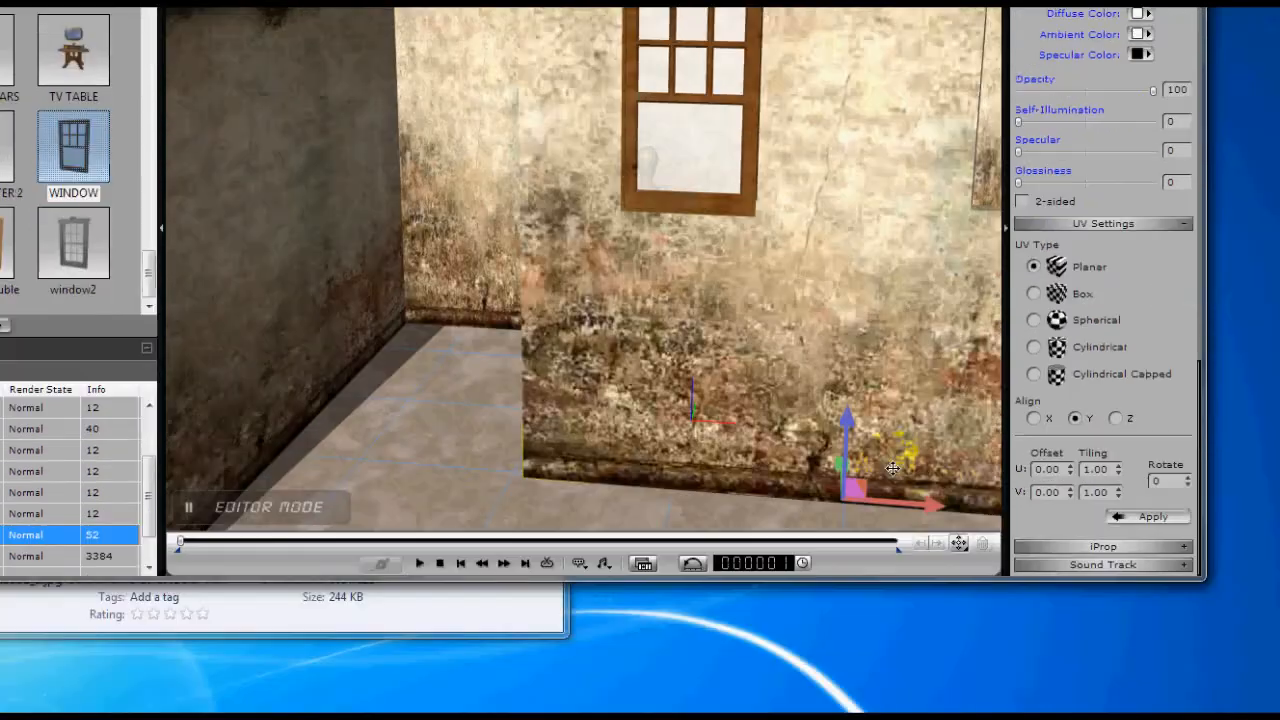
left_click_drag(933, 508, 931, 508)
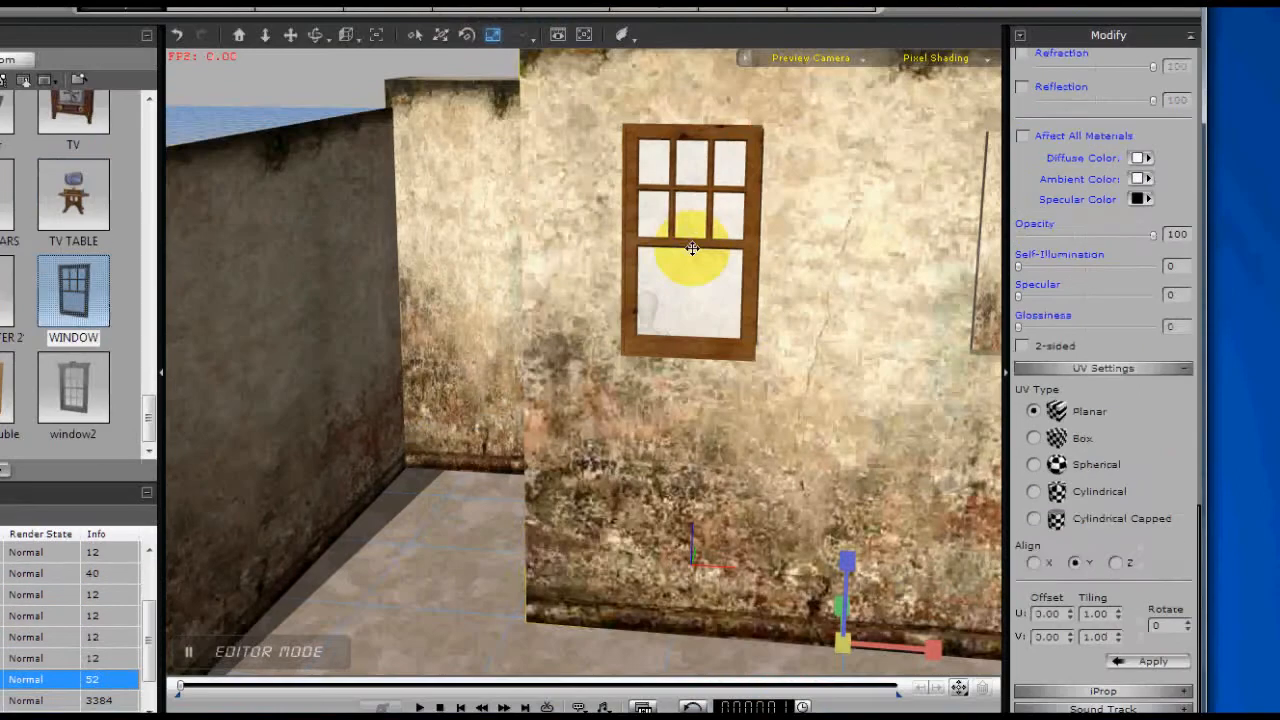
left_click(692, 103)
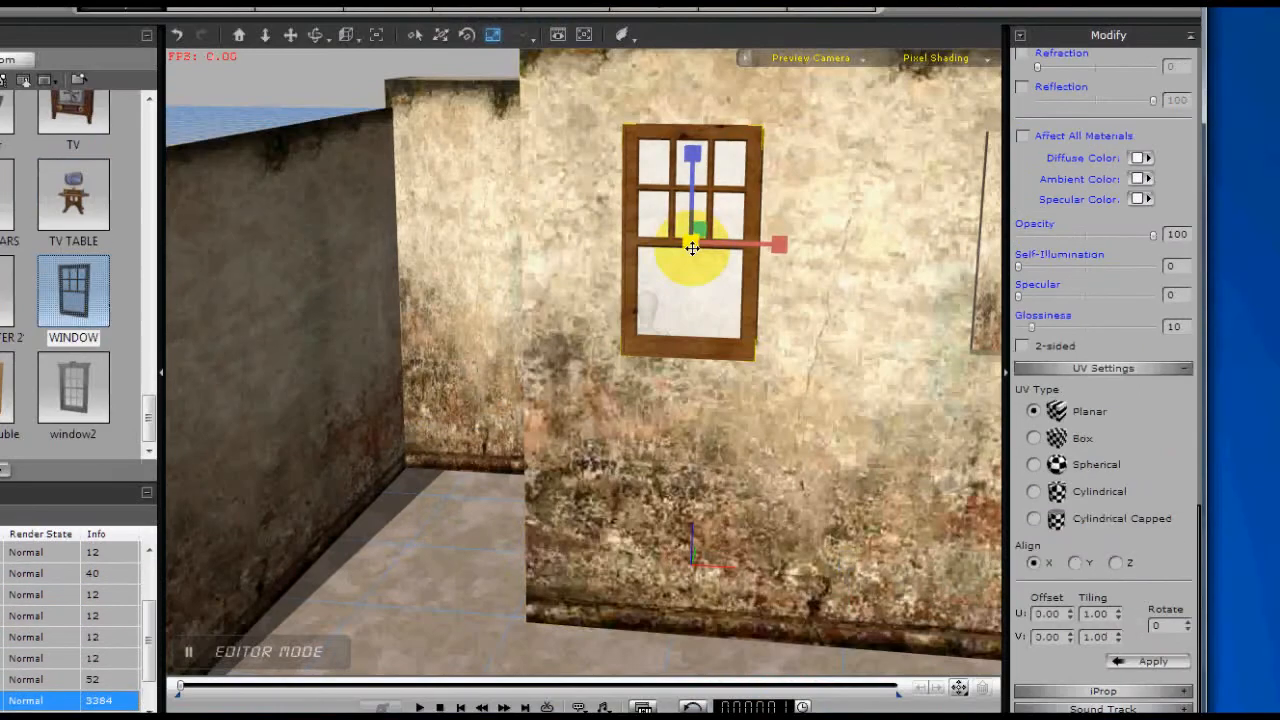
key("w")
left_click_drag(753, 240, 755, 240)
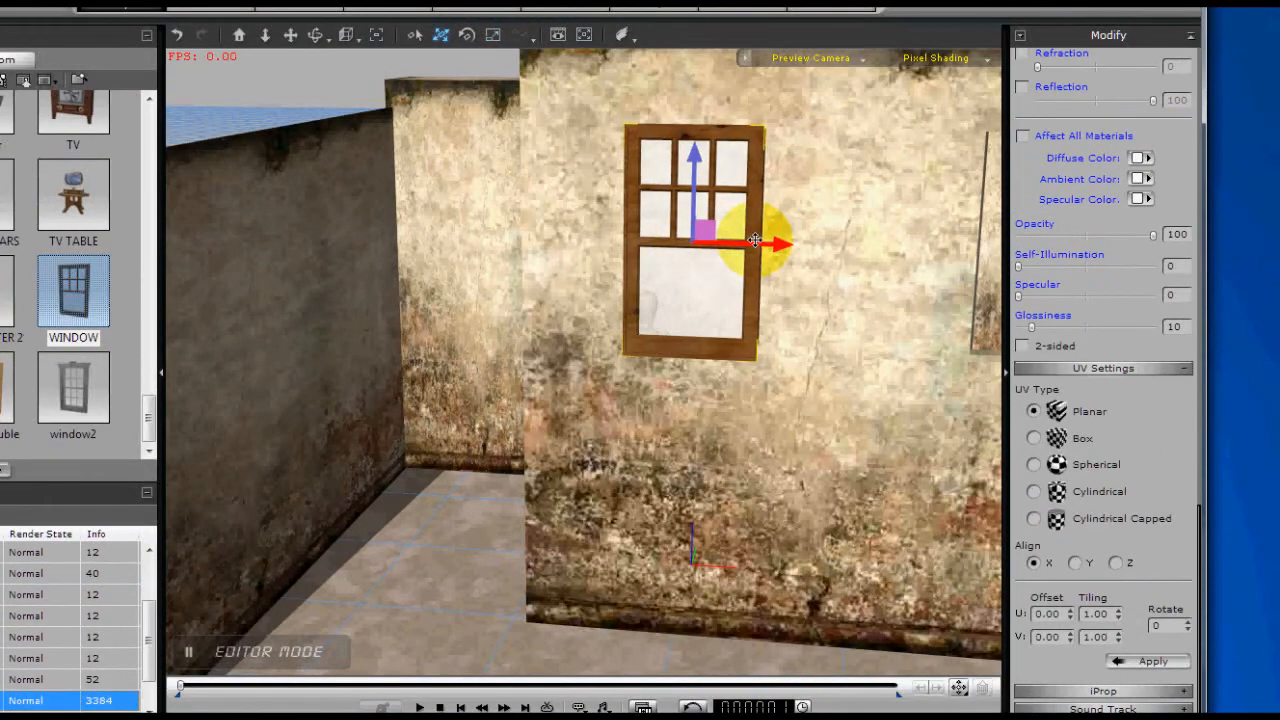
Duplicate the fitted window along X and place the copy over the wall's second opening
middle_click_drag(730, 385, 600, 326)
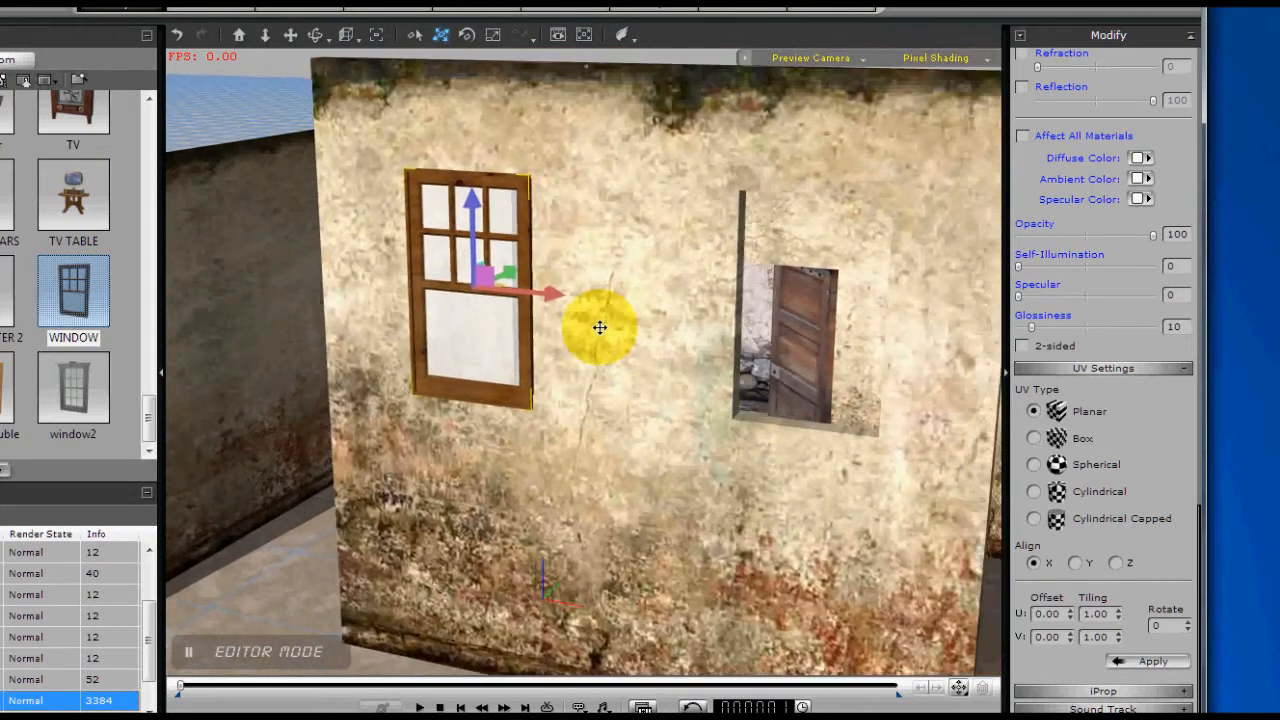
left_click_drag(537, 293, 719, 325)
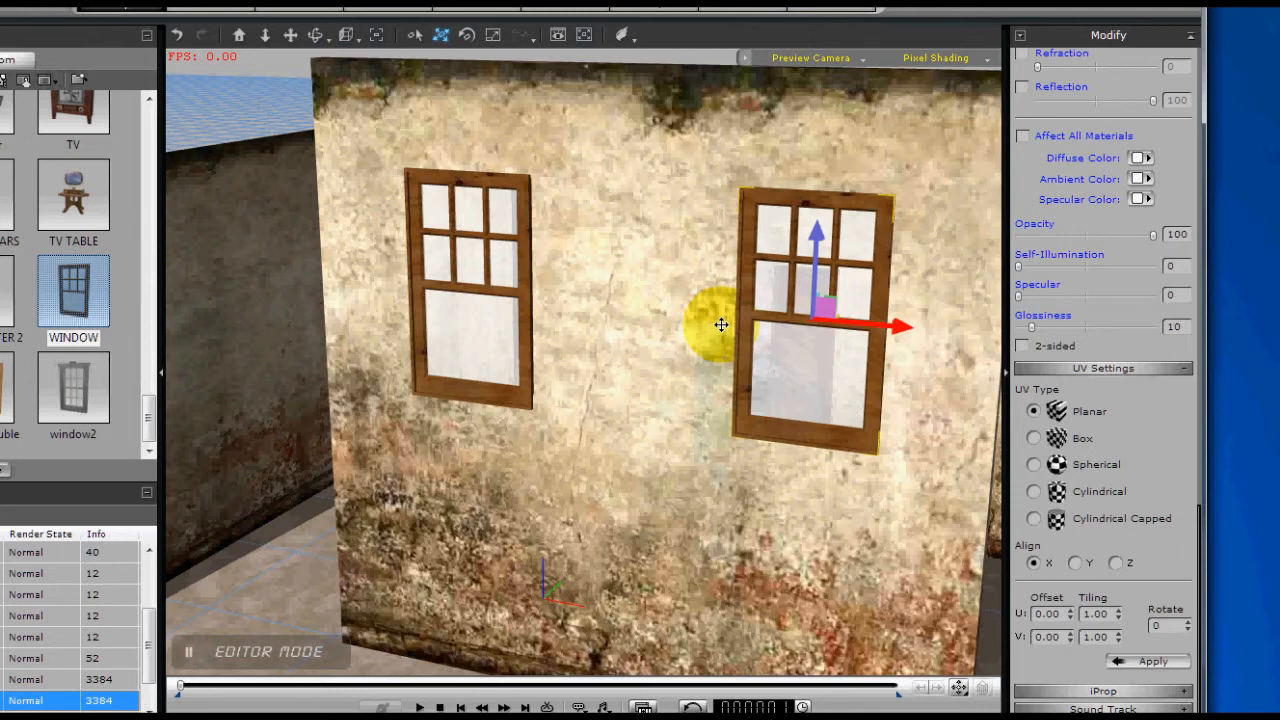
middle_click_drag(562, 449, 590, 530)
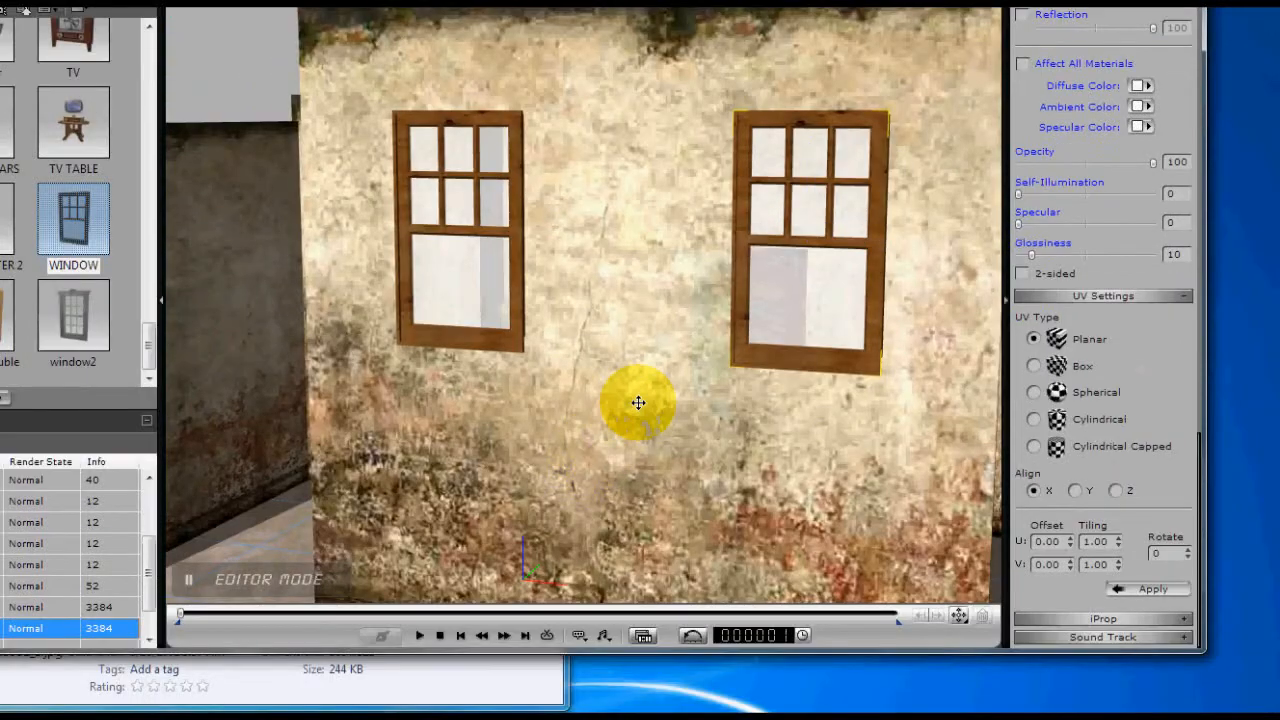
scroll(640, 403, "down", 5)
scroll(638, 404, "down", 3)
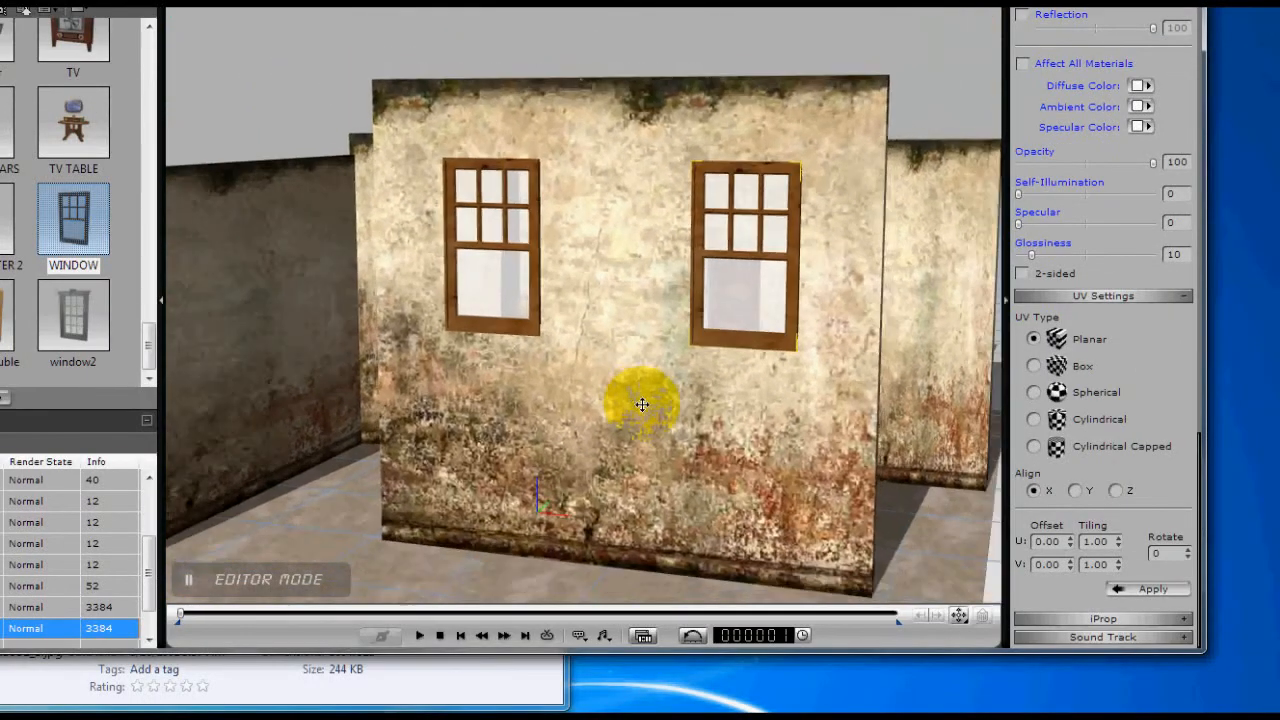
middle_click_drag(646, 400, 634, 455)
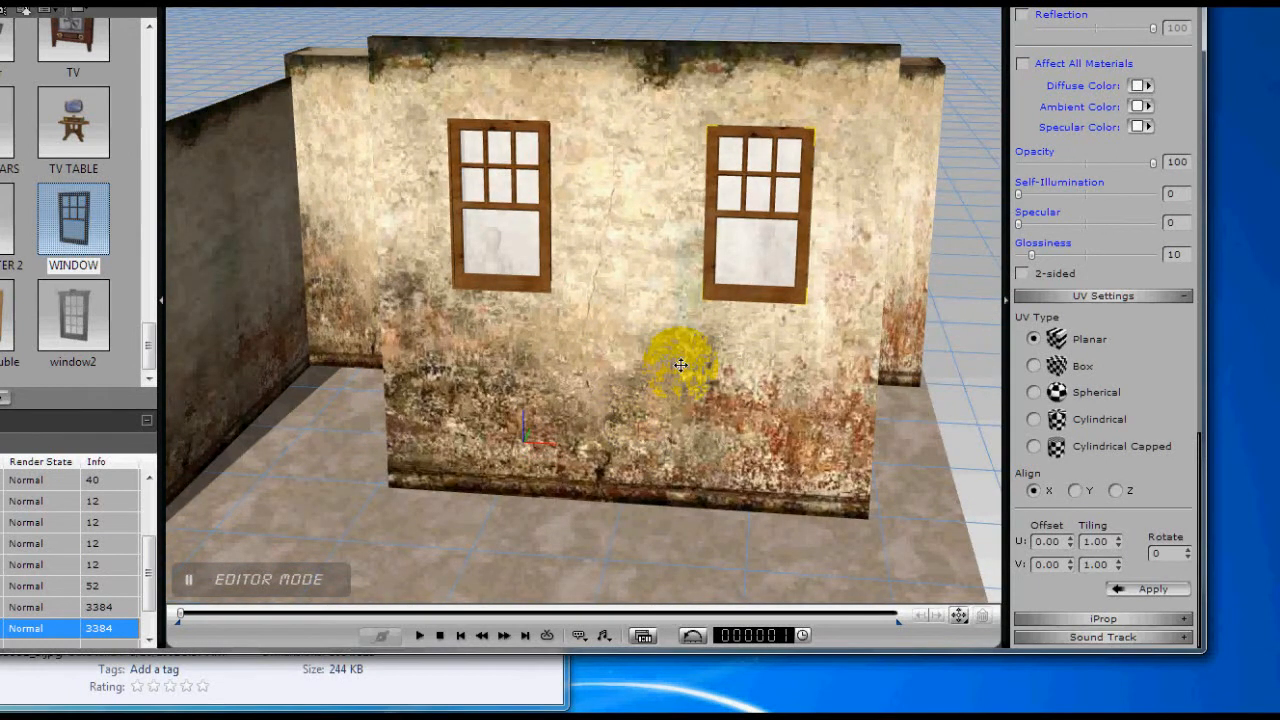
Attach both windows to the window wall (Wall_004) as their parent
left_click(652, 340)
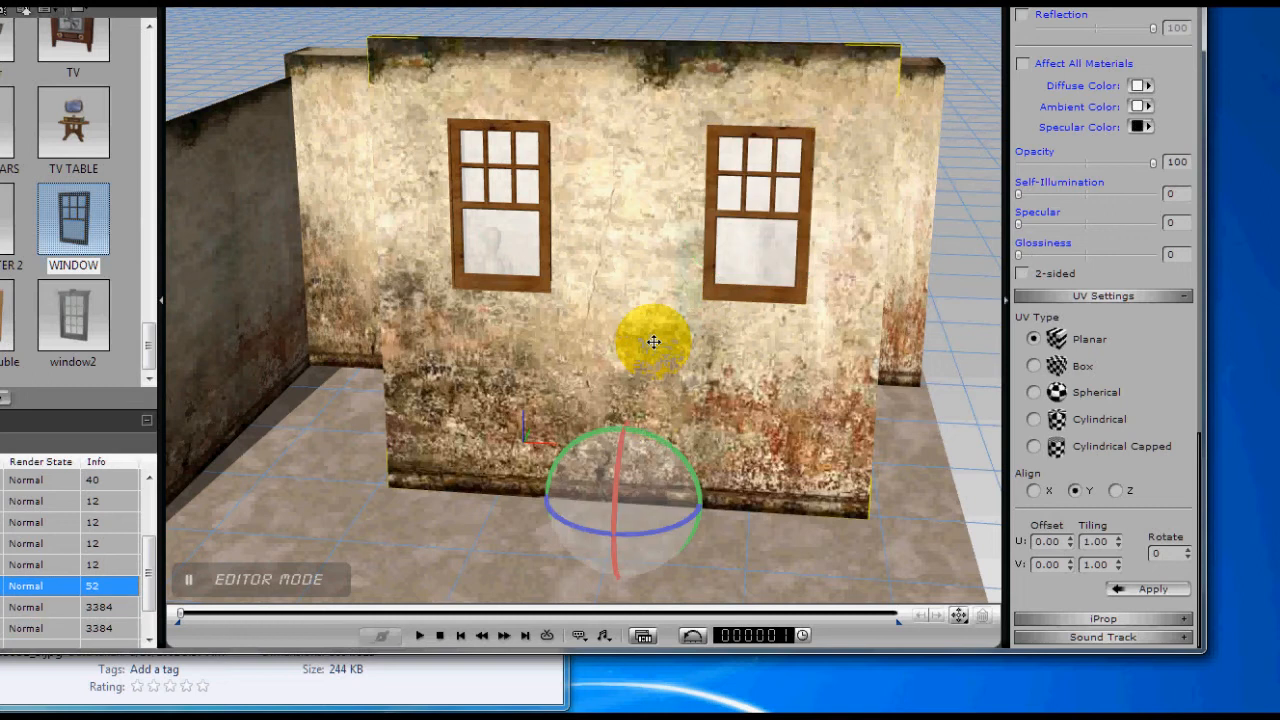
left_click(723, 251)
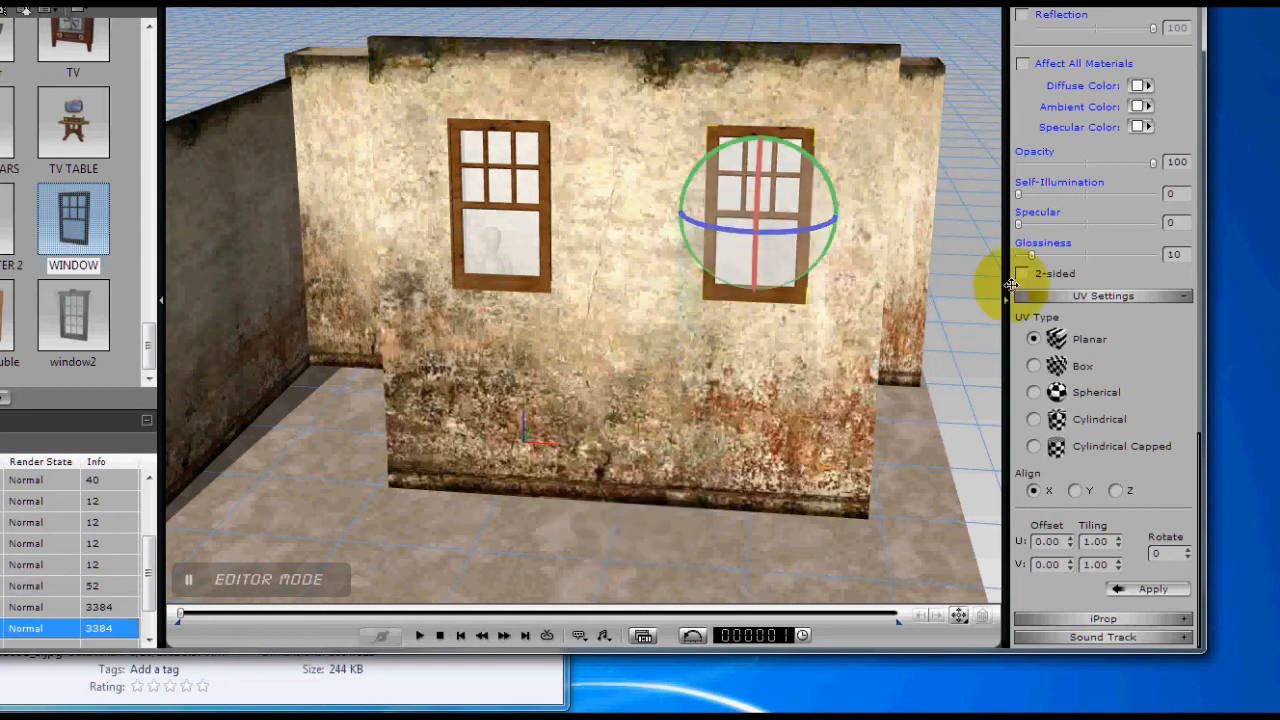
scroll(1175, 390, "up", 3)
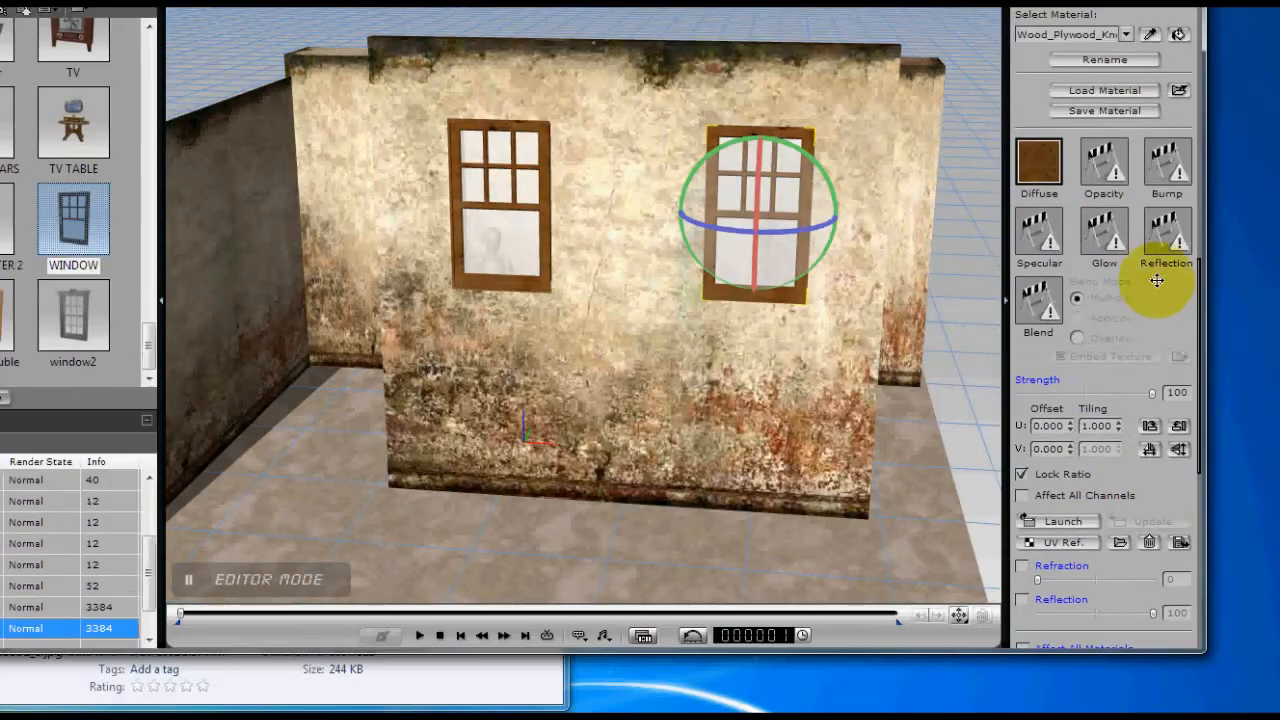
scroll(1150, 330, "up", 5)
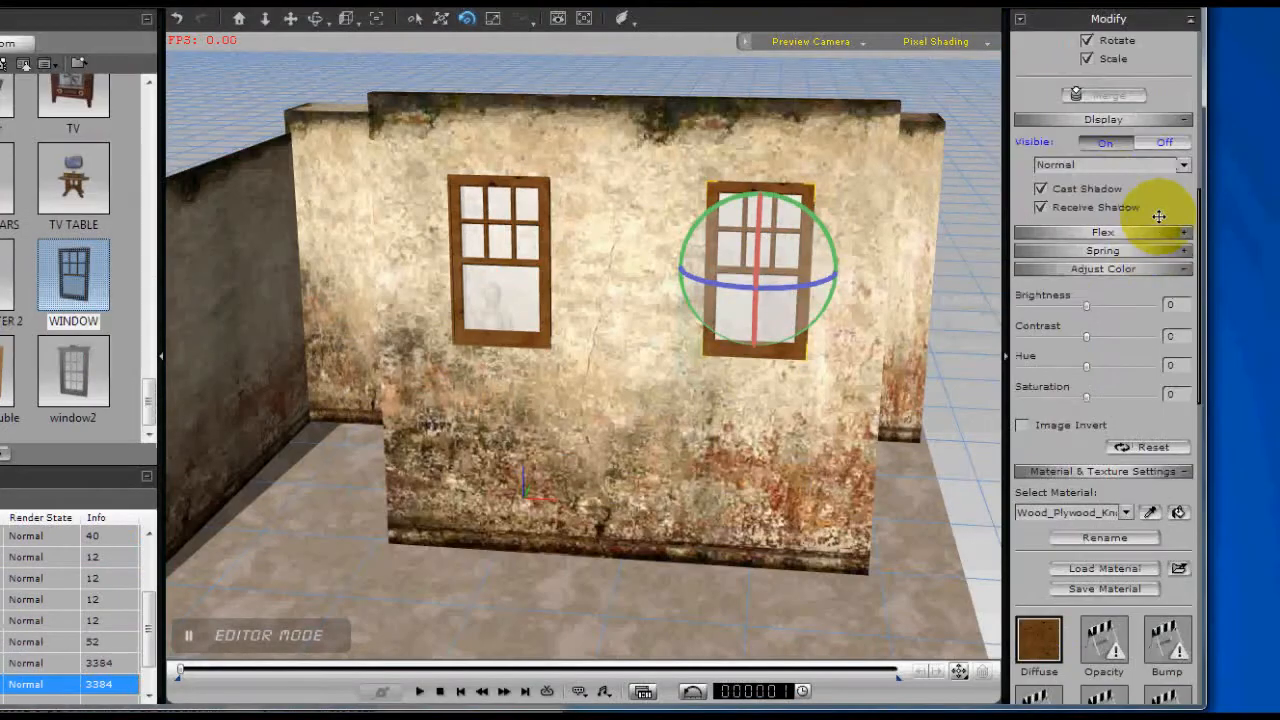
scroll(1165, 400, "up", 5)
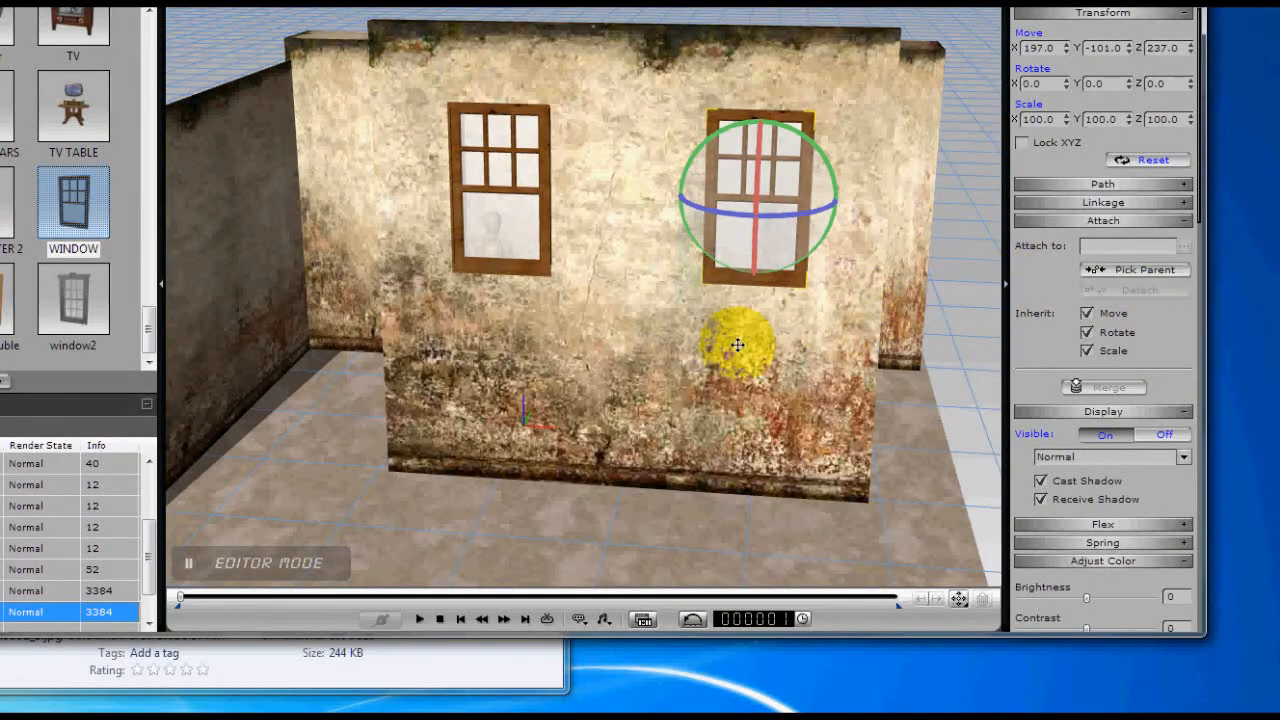
left_click(734, 343)
left_click(506, 195)
left_click(1183, 258)
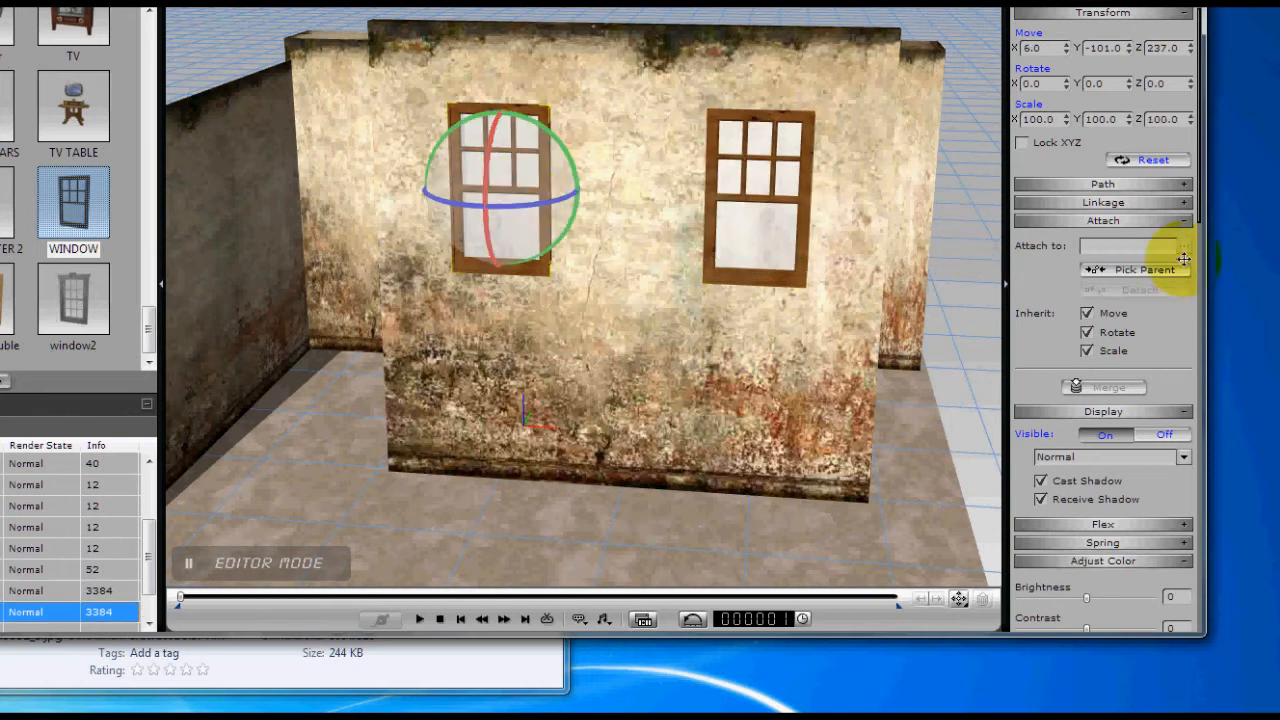
left_click(667, 321)
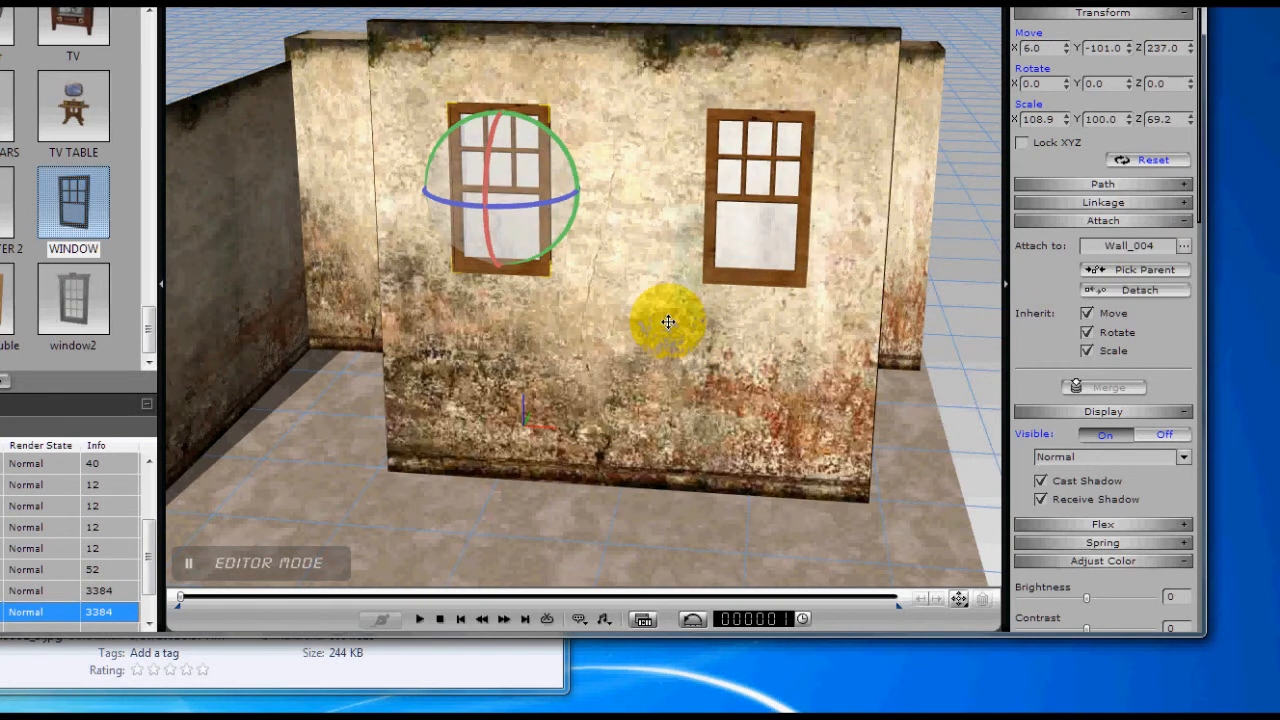
Rotate the window wall to 270 degrees about Z and move it along X to 81
left_click(669, 322)
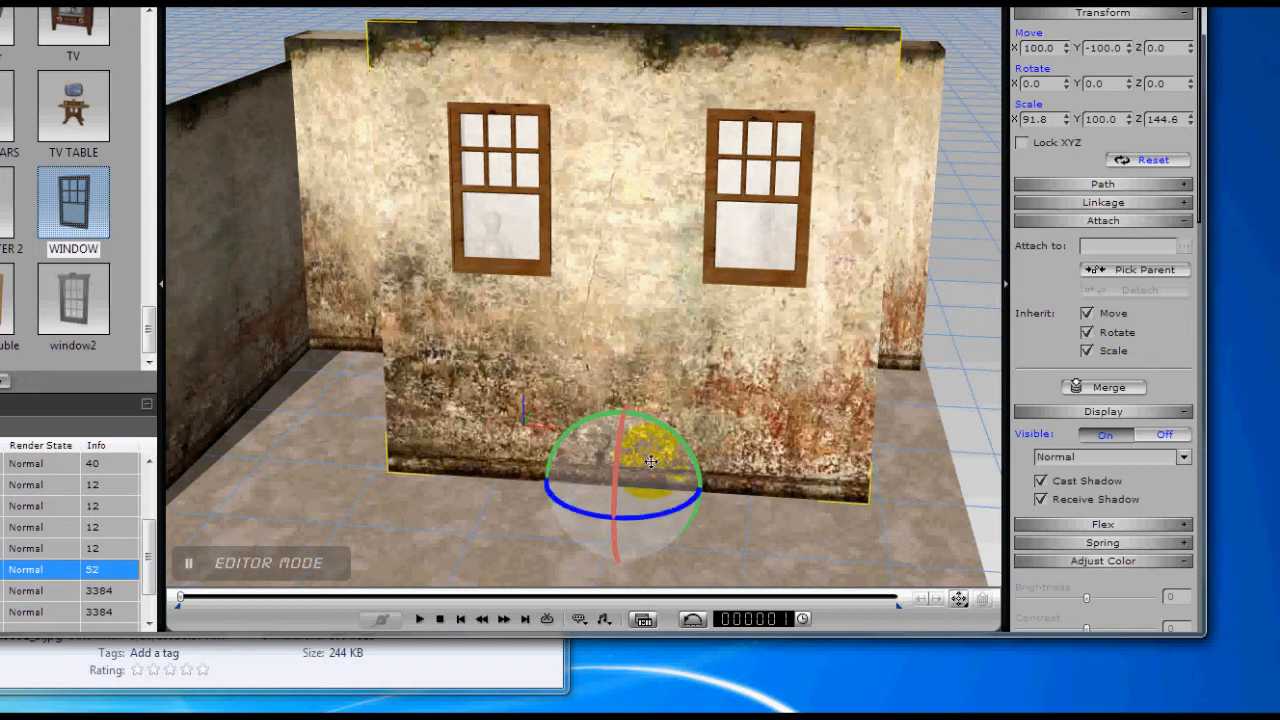
left_click_drag(663, 507, 655, 507)
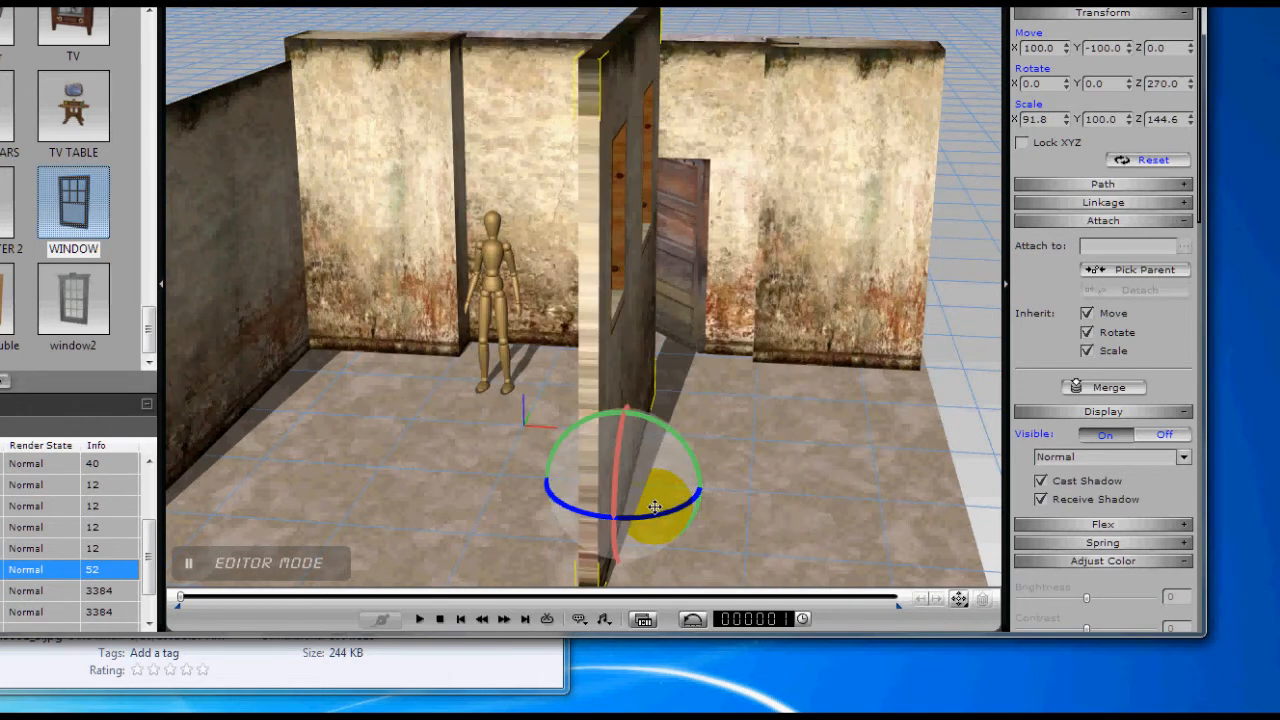
key("w")
left_click_drag(634, 486, 868, 501)
middle_click_drag(668, 481, 711, 423)
middle_click_drag(800, 450, 730, 401)
left_click_drag(818, 430, 561, 422)
middle_click_drag(450, 426, 597, 337)
middle_click_drag(426, 333, 610, 340)
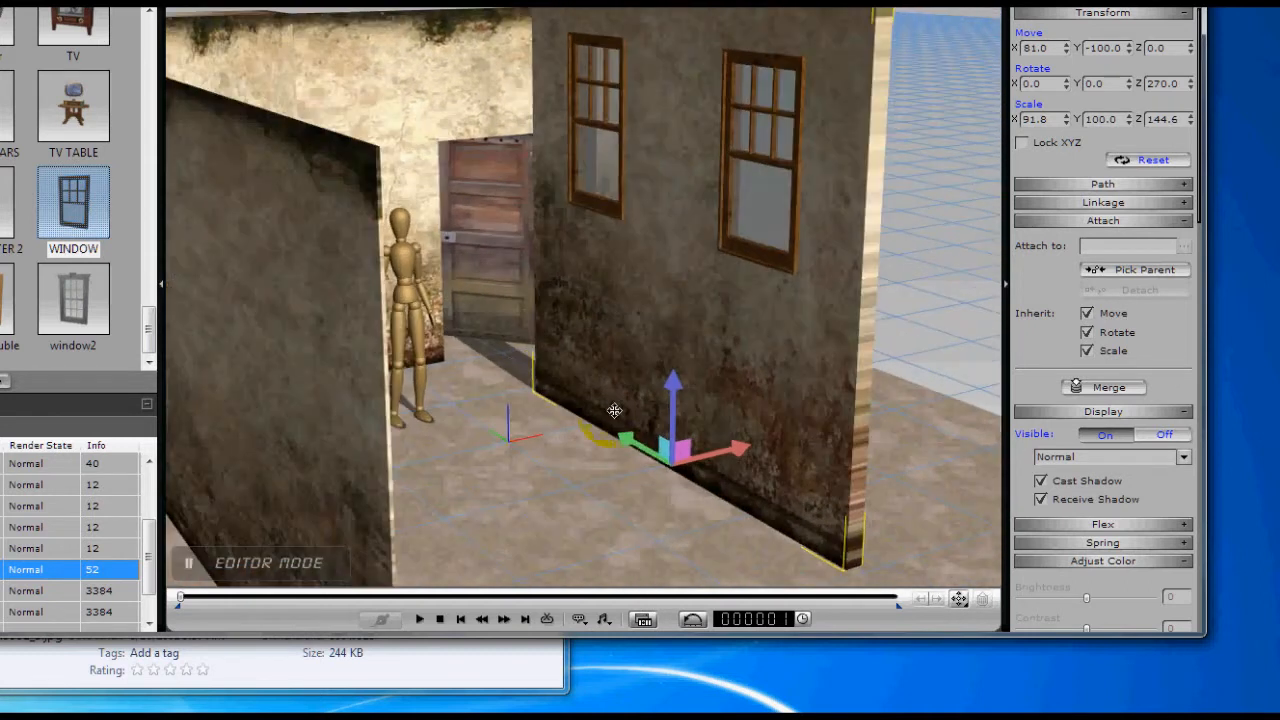
Lower the window wall to Z -90 and enlarge its scale to 162.2 along Z and 100.5 along X
middle_click_drag(614, 410, 534, 400)
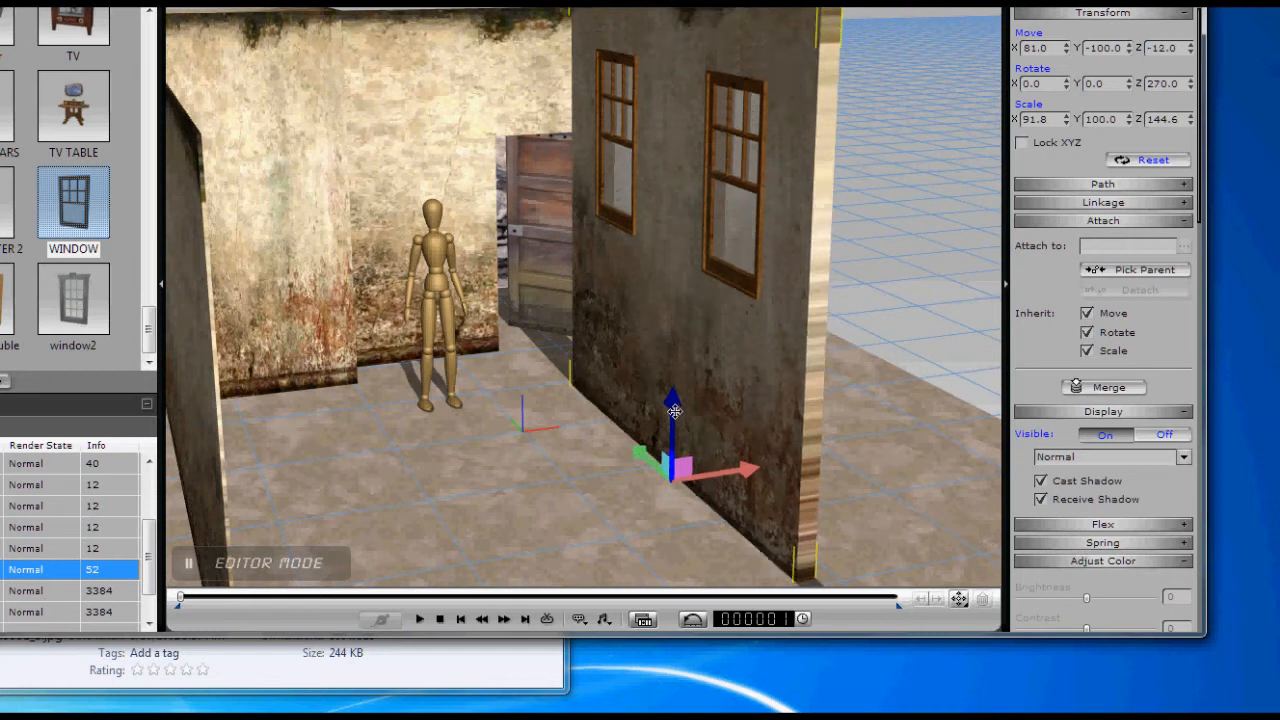
left_click_drag(667, 444, 664, 476)
middle_click_drag(664, 484, 592, 406)
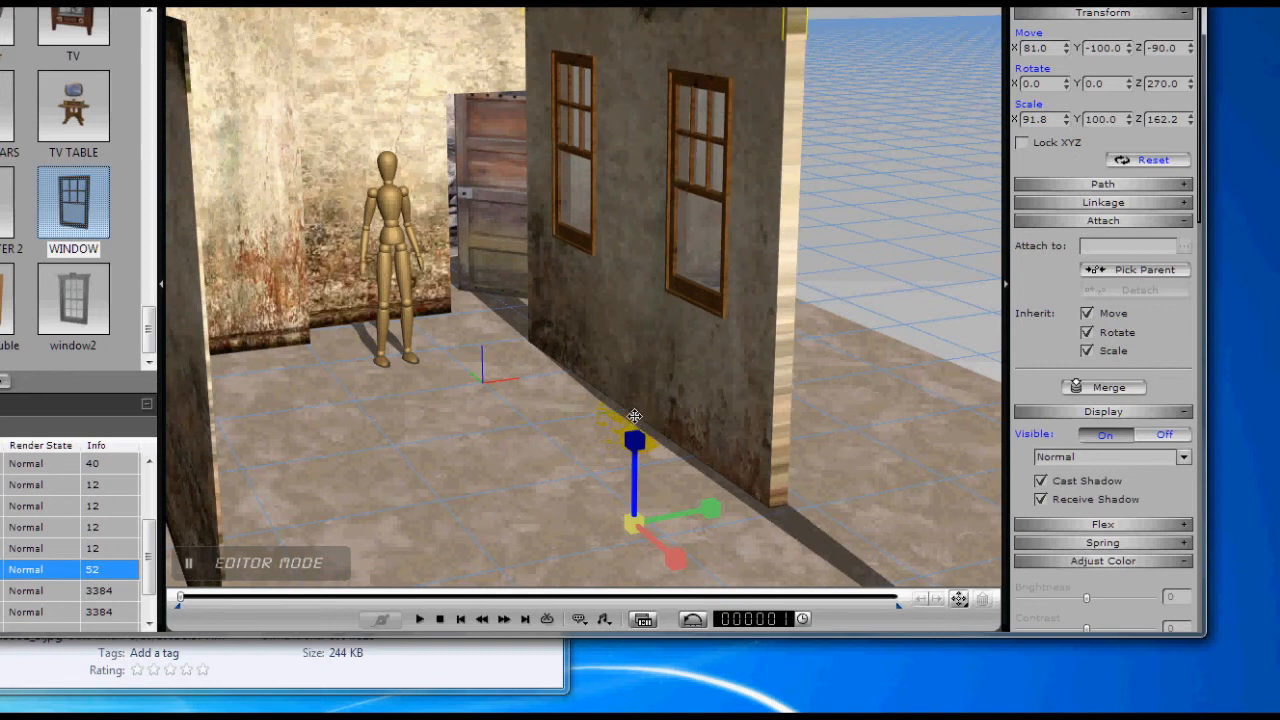
middle_click_drag(591, 376, 684, 399)
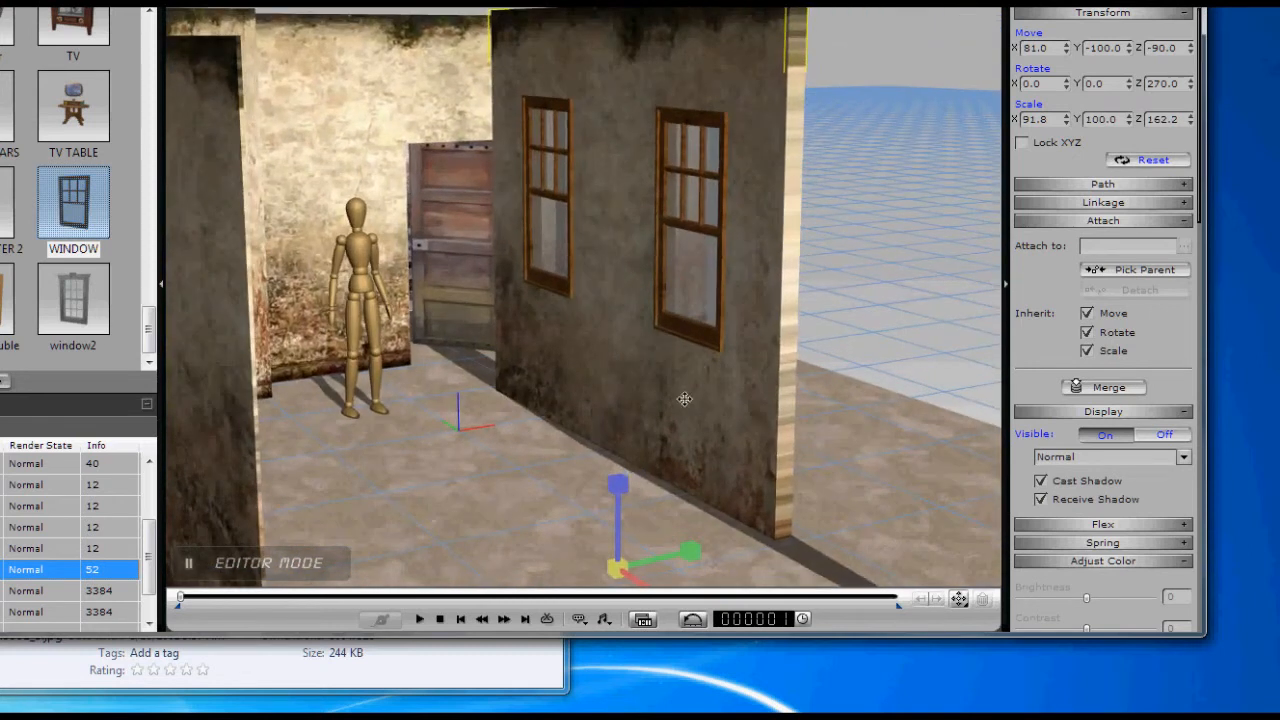
middle_click_drag(652, 457, 357, 447)
middle_click_drag(501, 447, 607, 390)
middle_click_drag(716, 354, 656, 353)
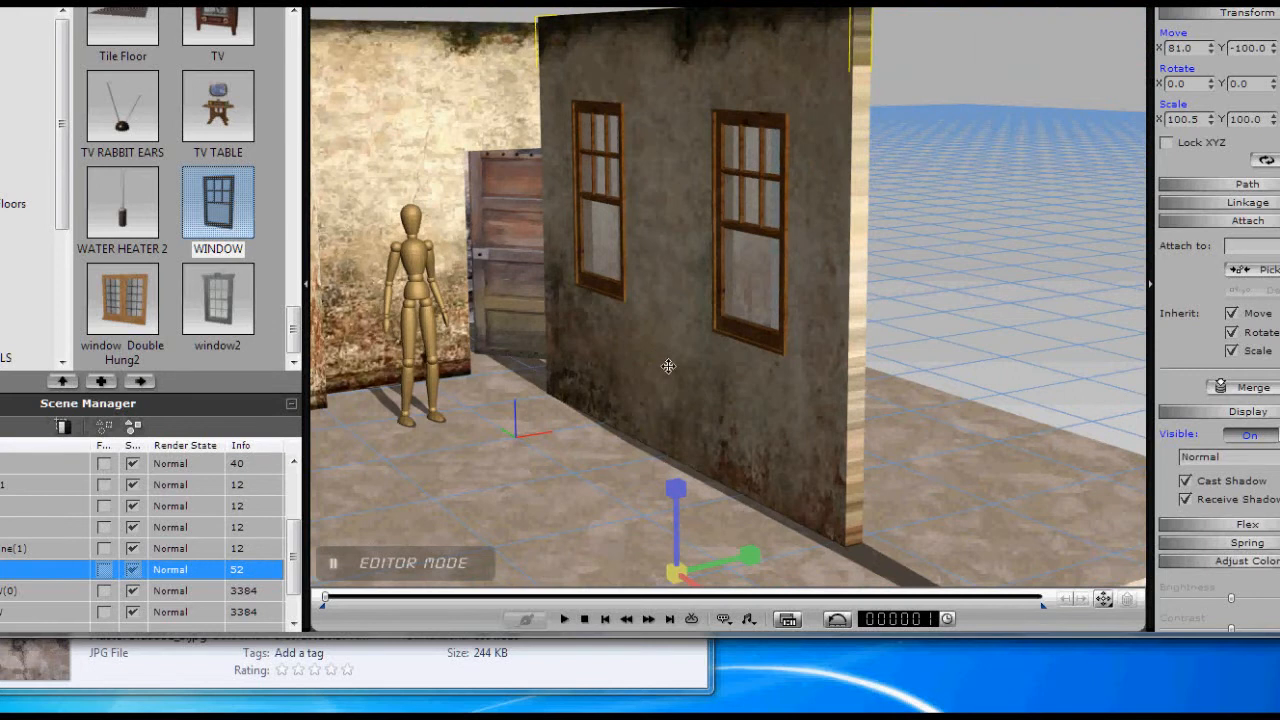
Set the V tiling of the window wall's diffuse texture to 1.281
middle_click_drag(619, 394, 648, 336)
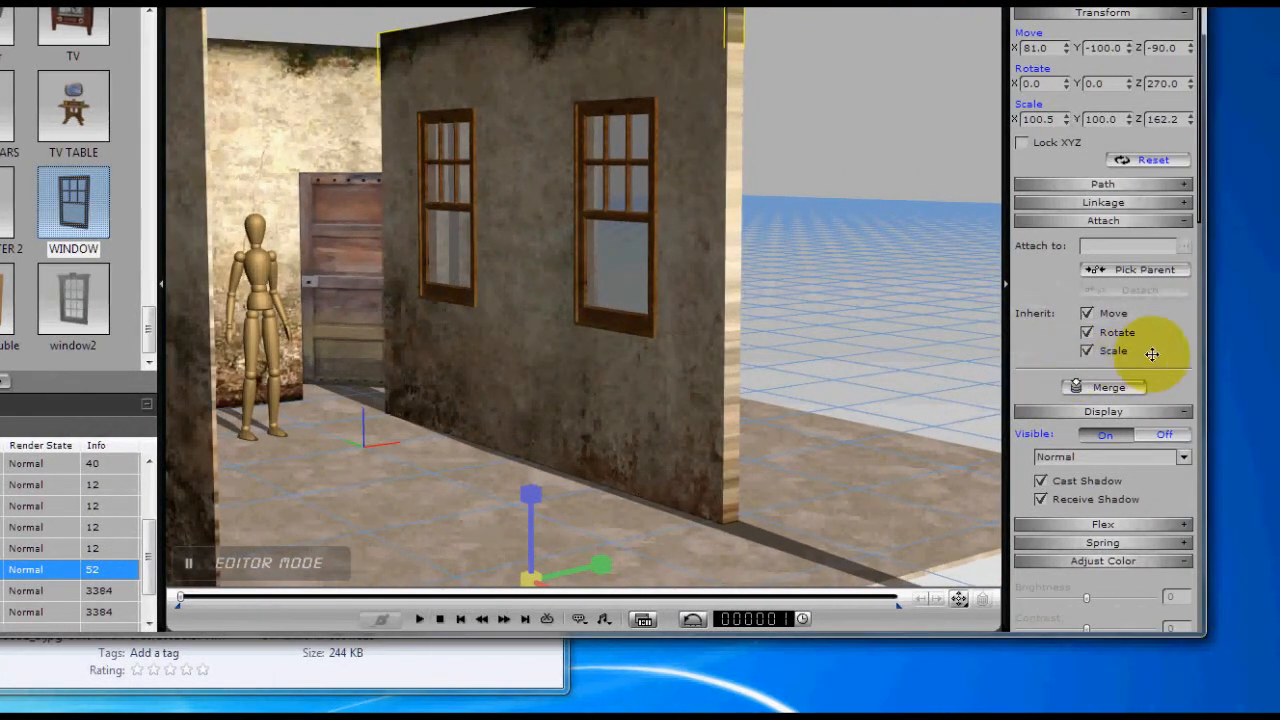
scroll(1152, 354, "down", 10)
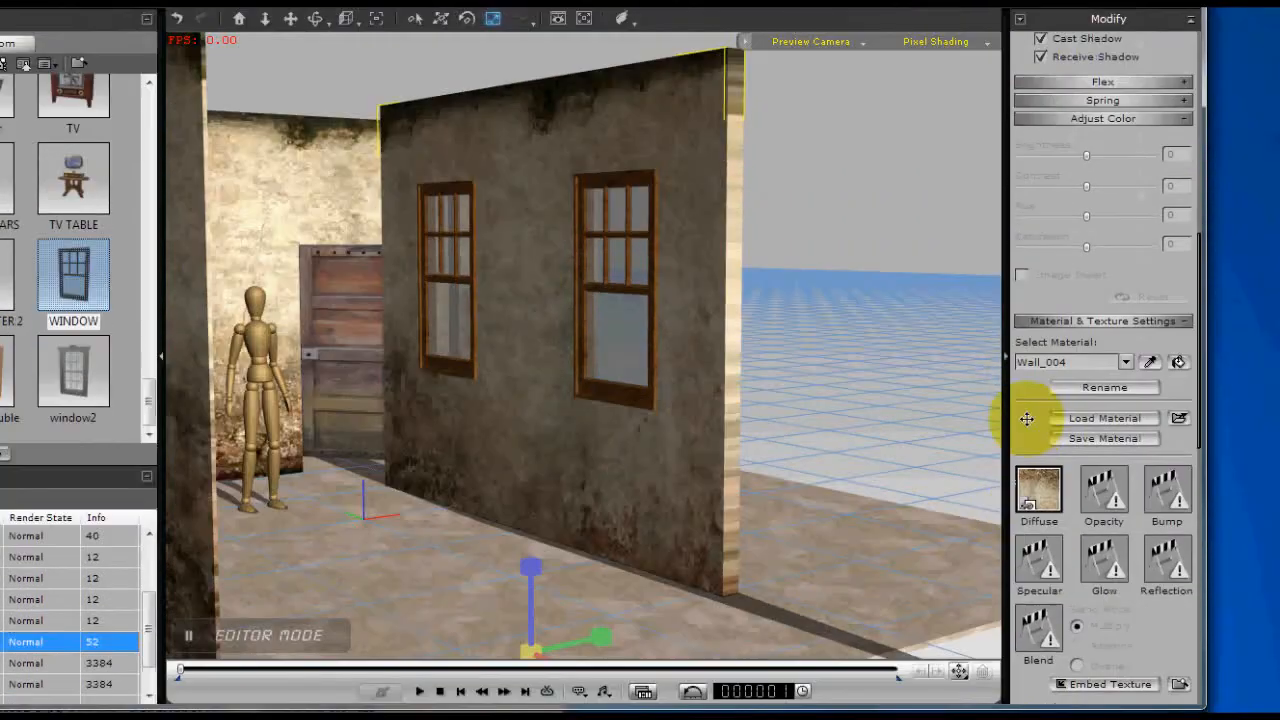
scroll(1020, 300, "down", 5)
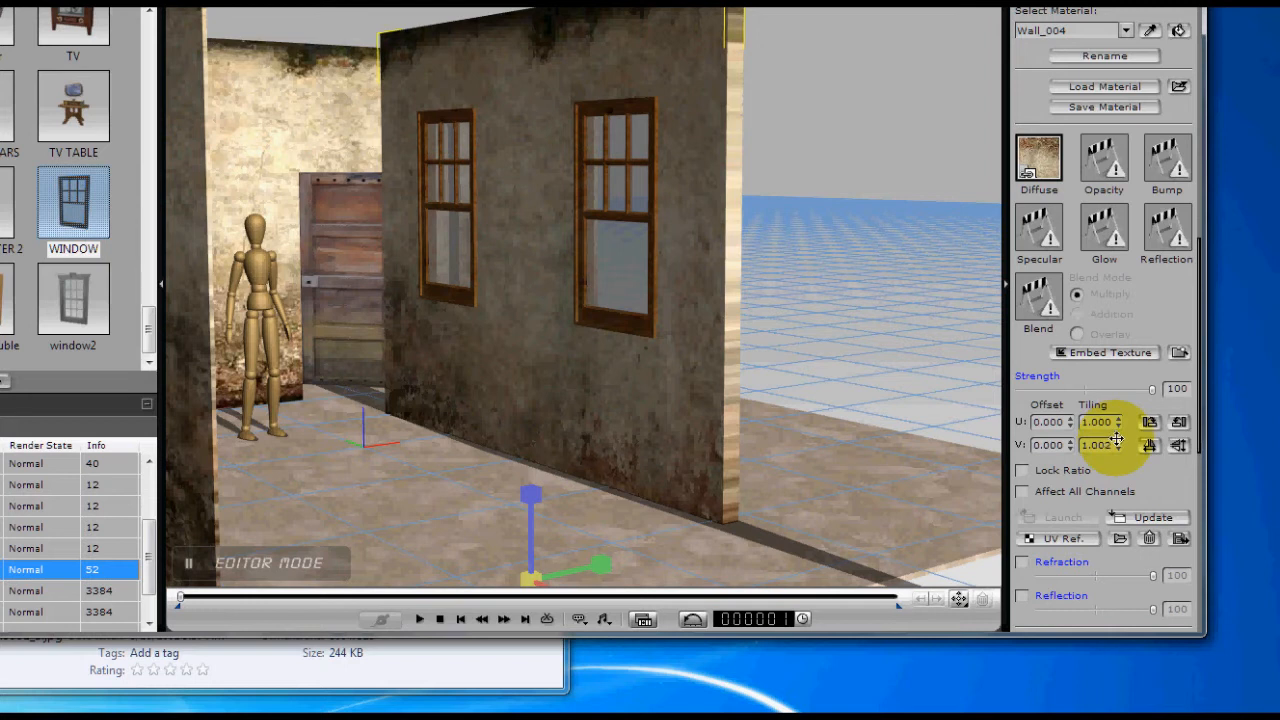
left_click_drag(1116, 440, 1116, 440)
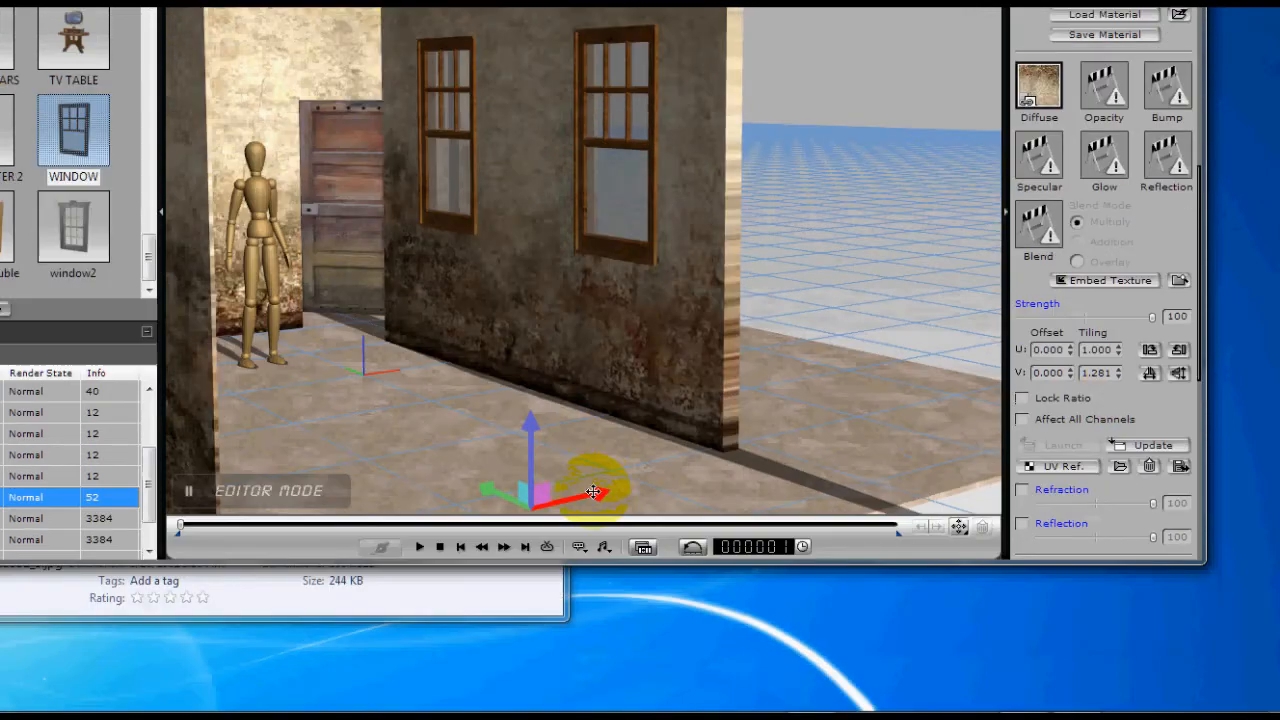
Move the window wall outward along X and back along Y so it meets the corner of the doorway wall
left_click_drag(591, 560, 764, 512)
right_click_drag(703, 386, 624, 151, "alt")
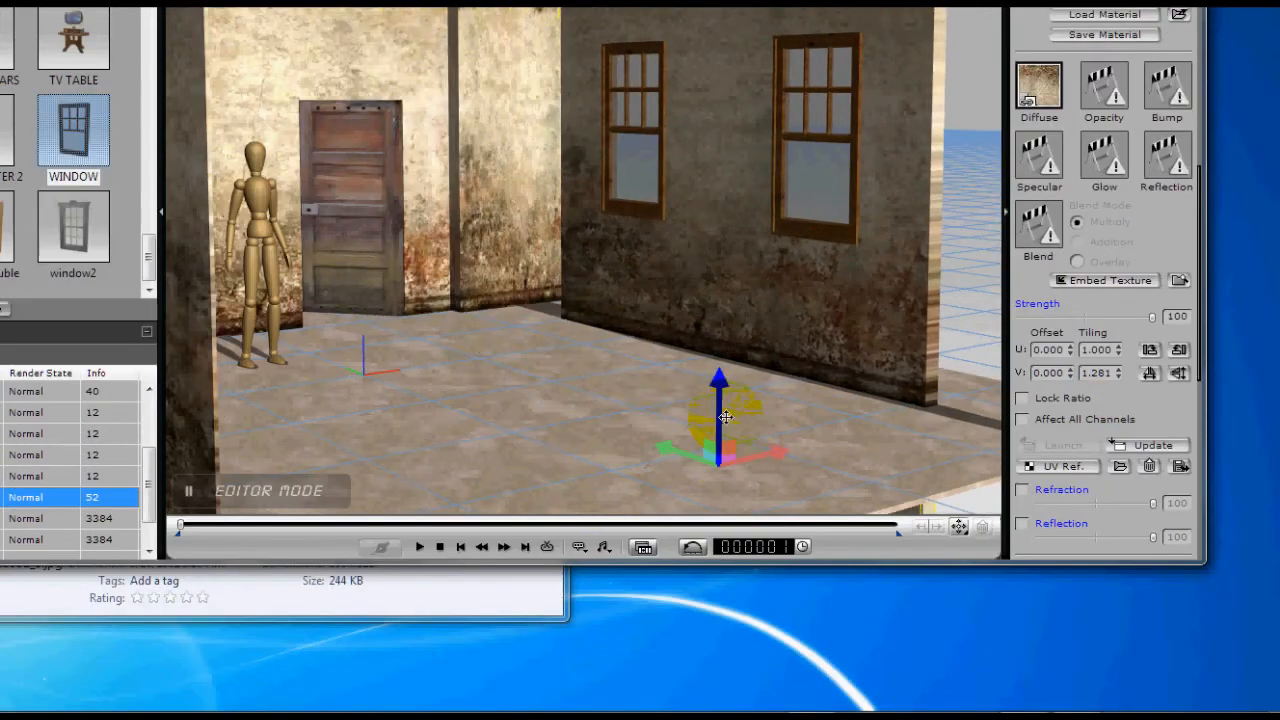
right_click_drag(624, 295, 703, 557, "alt")
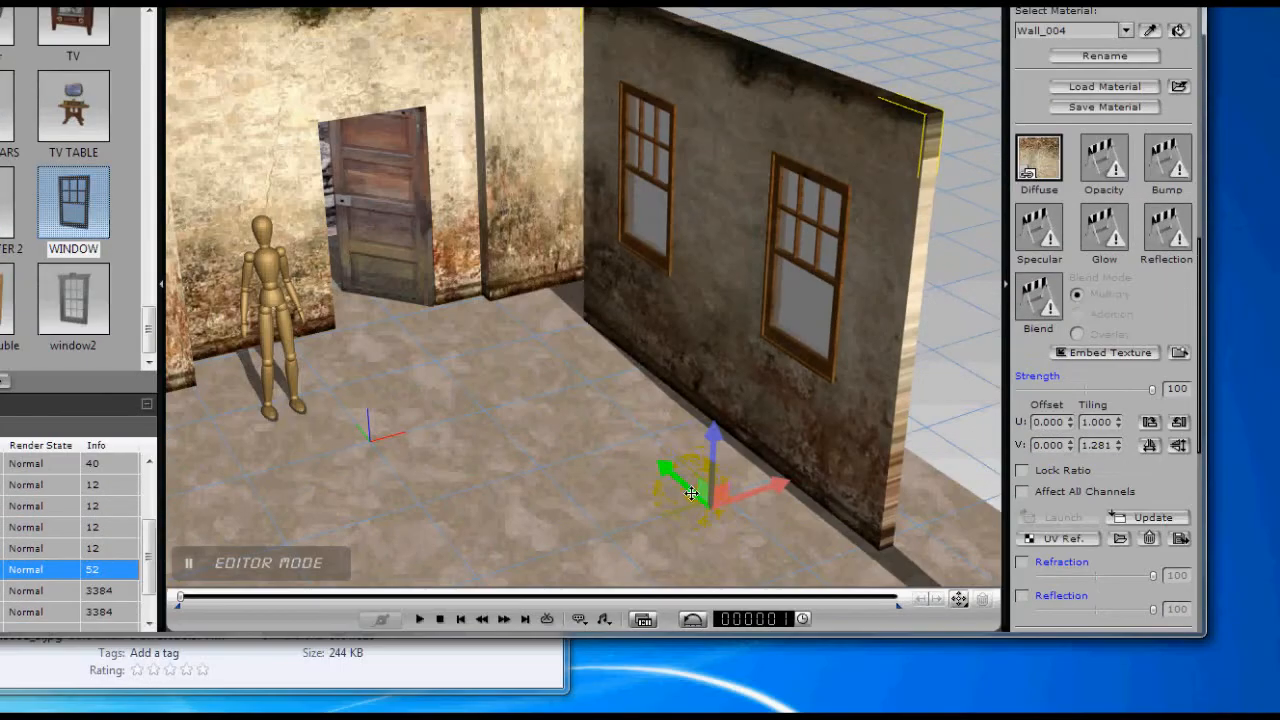
left_click_drag(691, 493, 756, 426)
right_click_drag(712, 484, 568, 246, "alt")
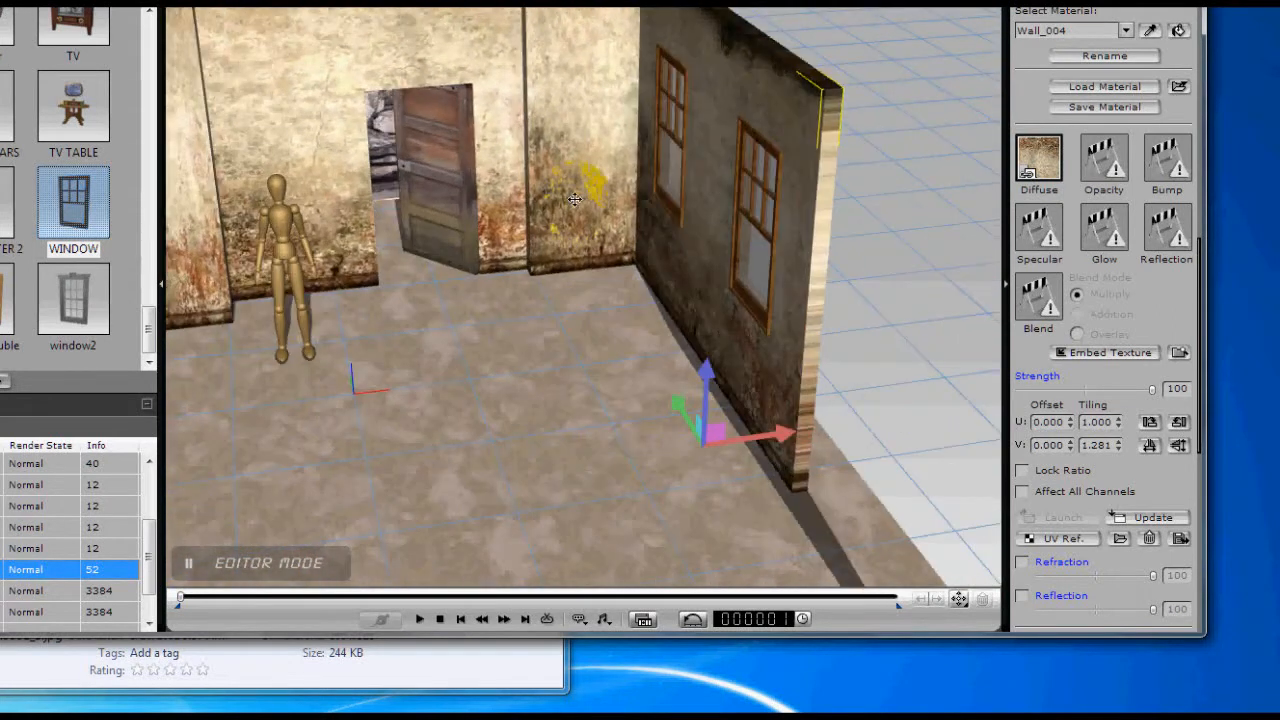
Duplicate the wall block in the far corner and place the copy at the near end of the window wall
left_click(577, 206)
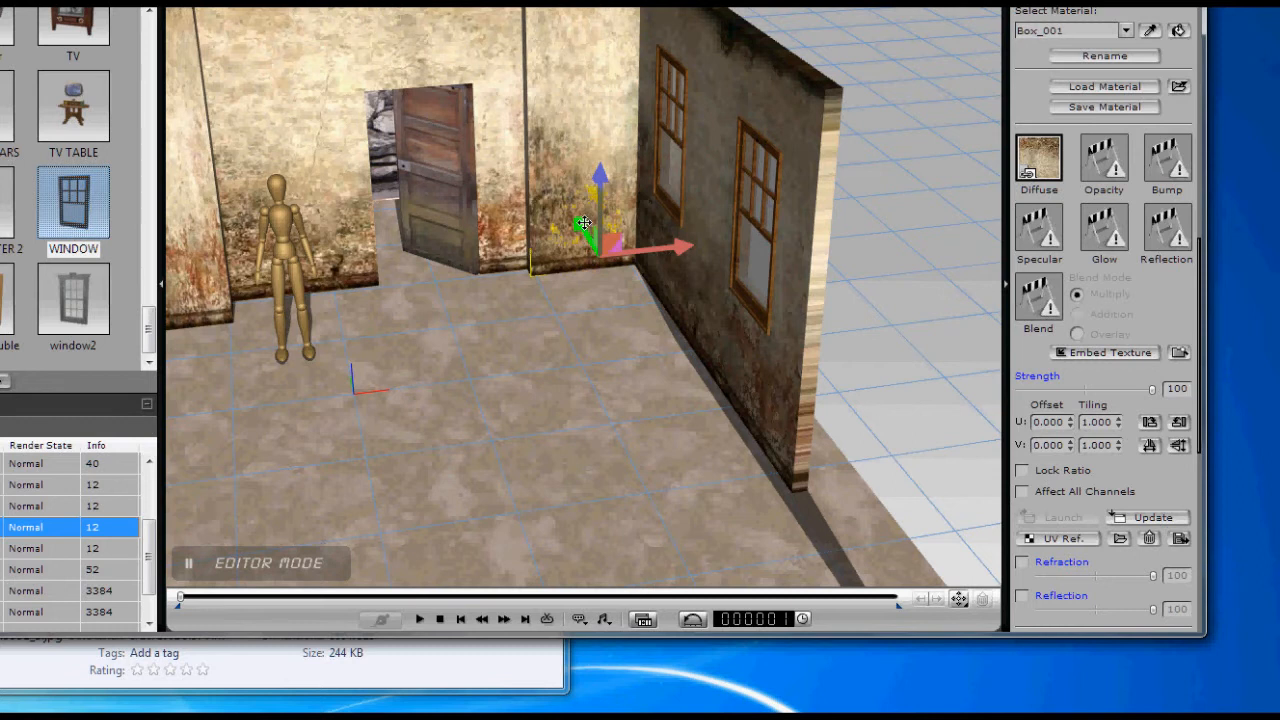
left_click_drag(598, 248, 905, 676)
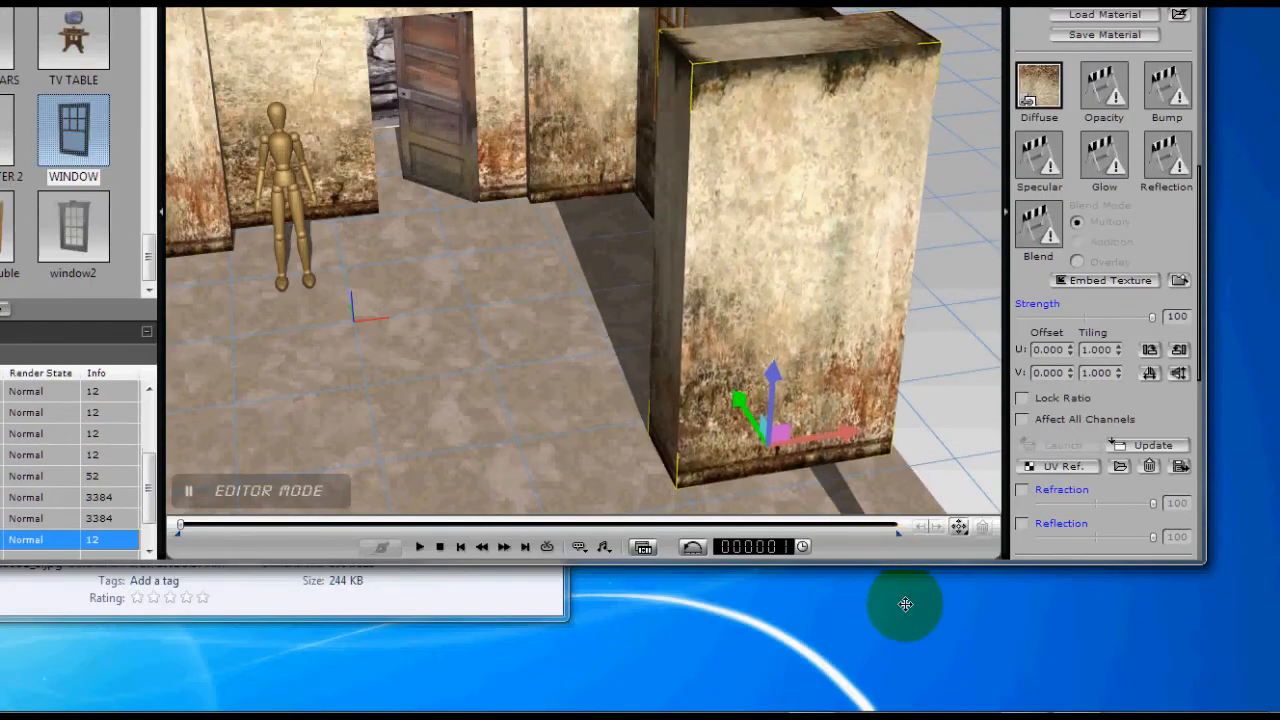
Turn the copied block a quarter turn about its vertical axis and shift it to line up with the near end of the window wall
left_click_drag(853, 425, 515, 234)
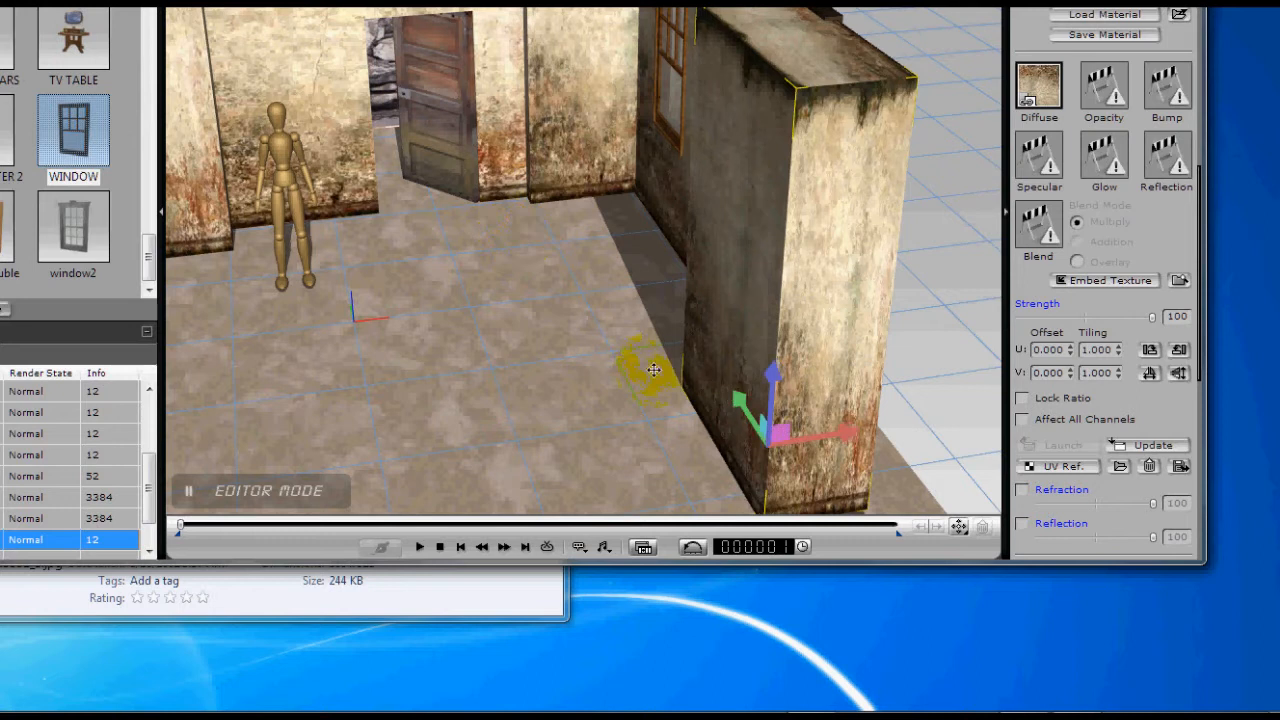
left_click_drag(824, 433, 862, 432)
left_click_drag(788, 401, 838, 456)
right_click_drag(671, 380, 542, 329)
right_click_drag(542, 401, 503, 419)
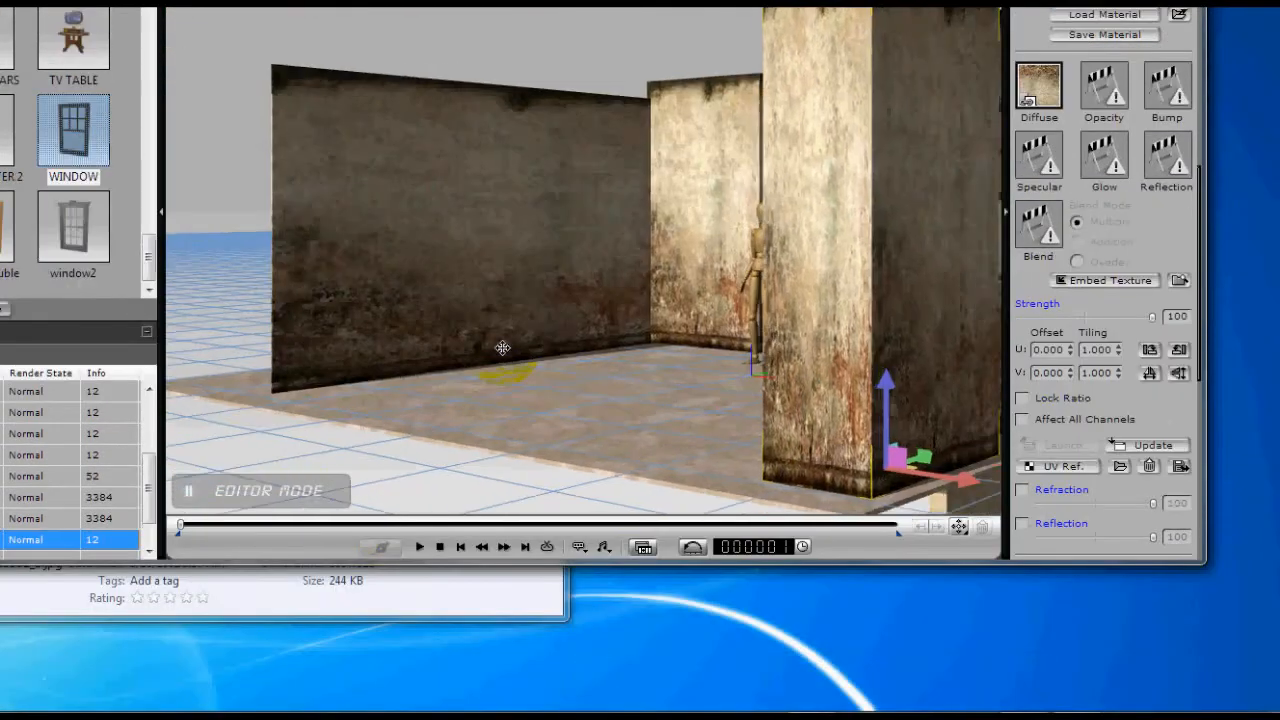
right_click_drag(503, 348, 496, 245)
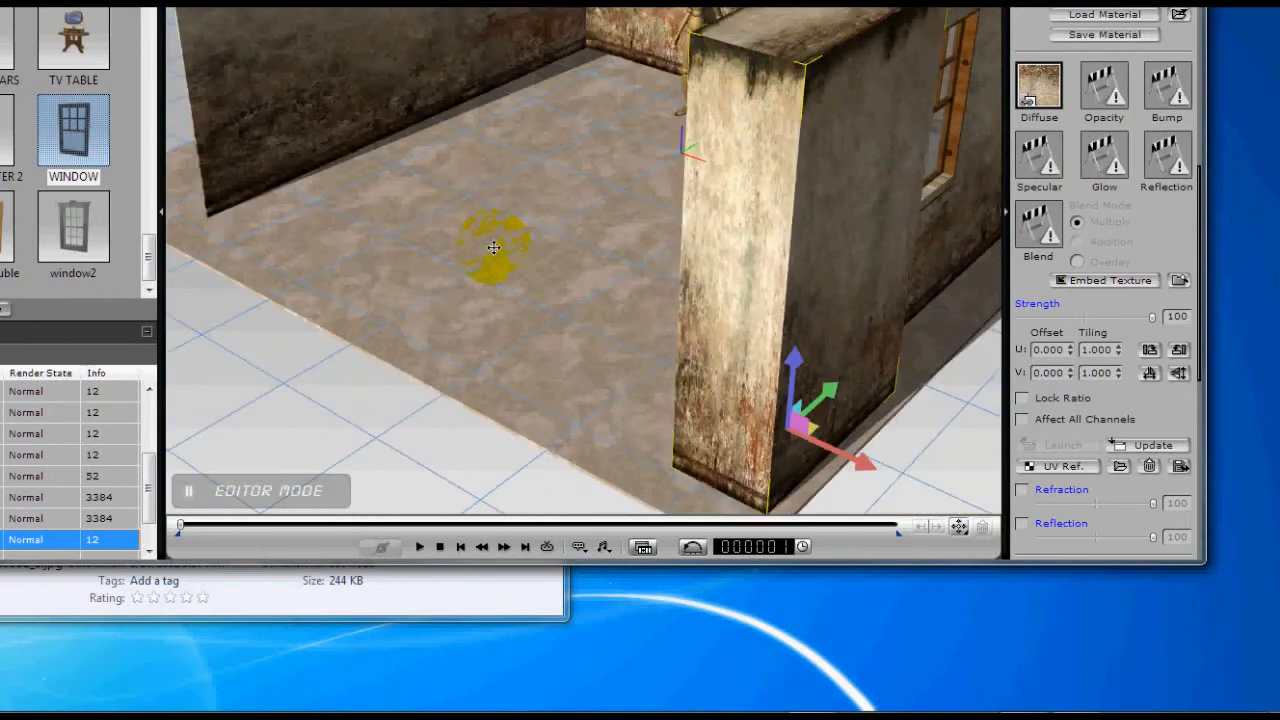
scroll(500, 232, "down", 3)
right_click_drag(487, 209, 555, 335)
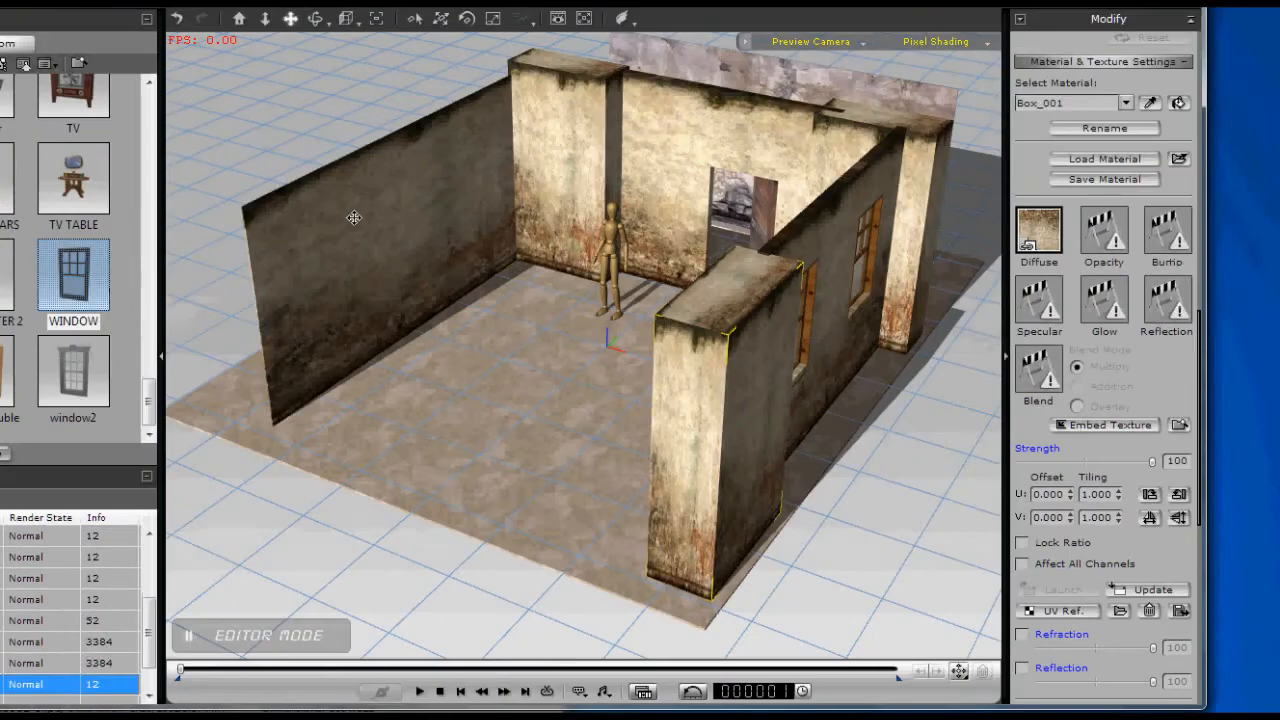
Duplicate the side wall opposite the windows, moving the copy into the room along X and forward along Y
left_click(354, 217)
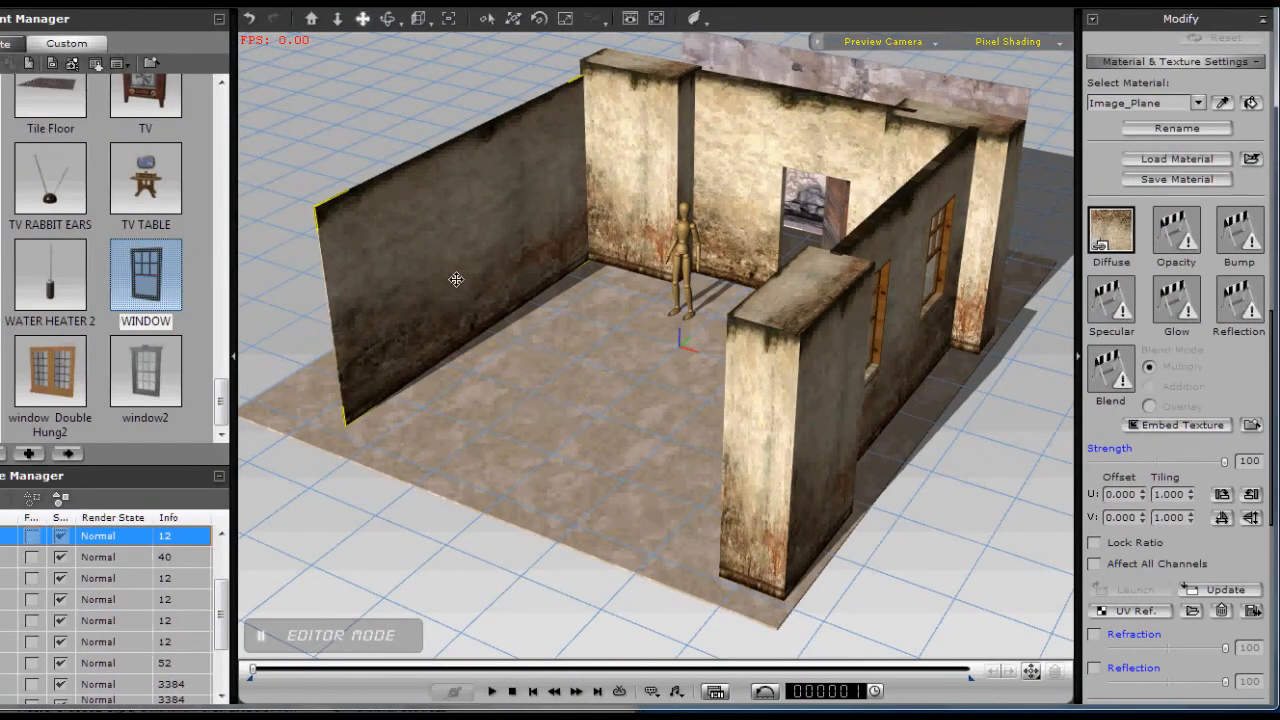
mouse_move(594, 340)
right_mouse_down()
mouse_move(634, 390)
mouse_move(531, 300)
right_mouse_up()
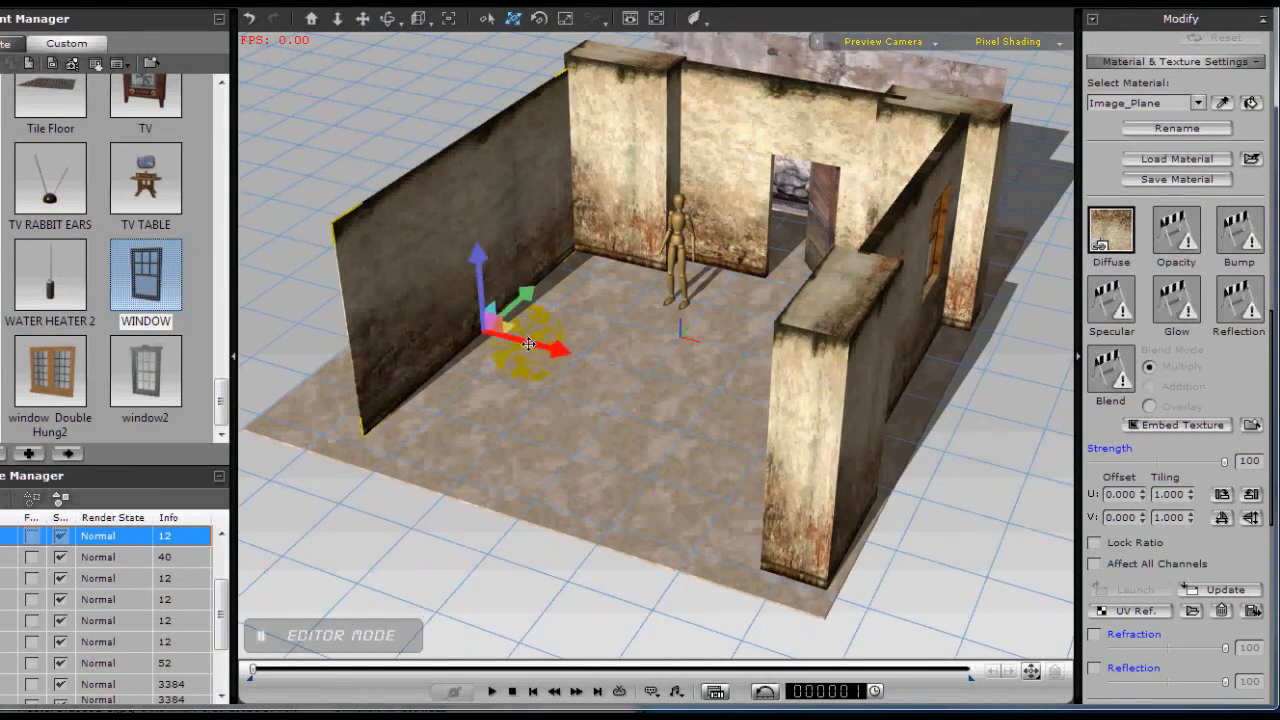
left_click_drag(528, 343, 685, 392, "ctrl")
mouse_move(648, 410)
right_mouse_down()
mouse_move(657, 449)
mouse_move(676, 318)
right_mouse_up()
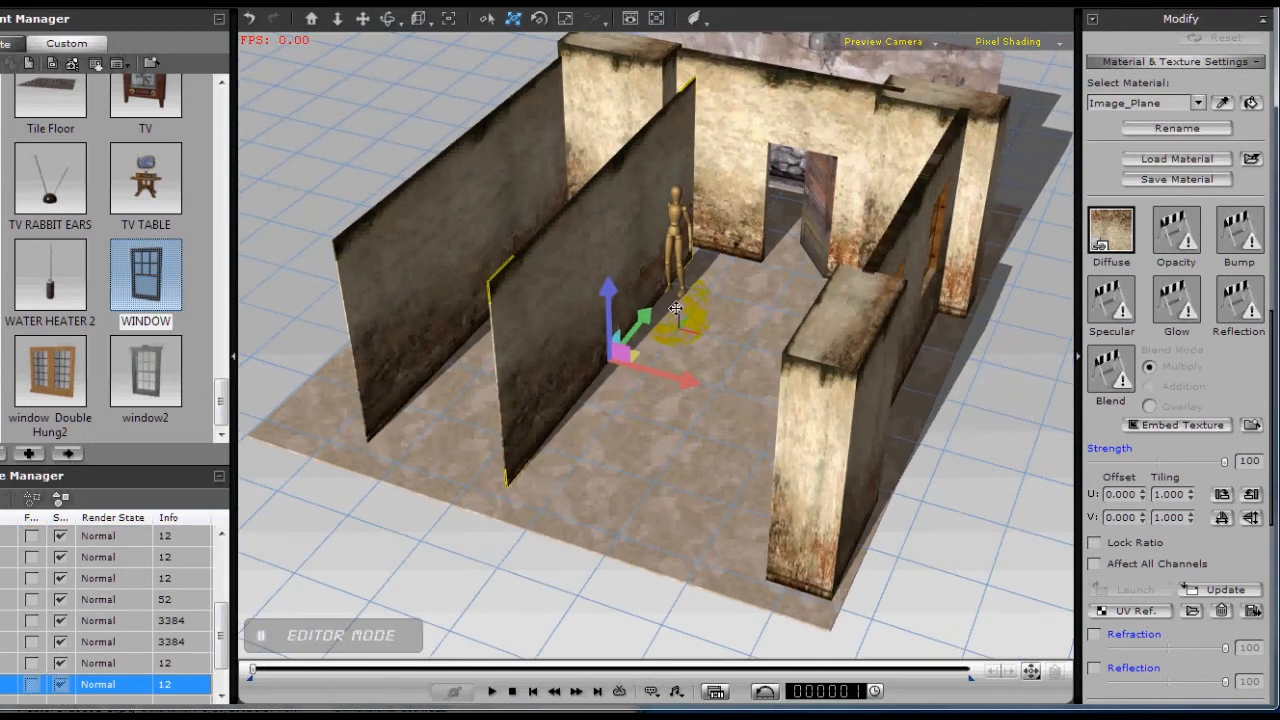
left_click_drag(648, 316, 547, 441)
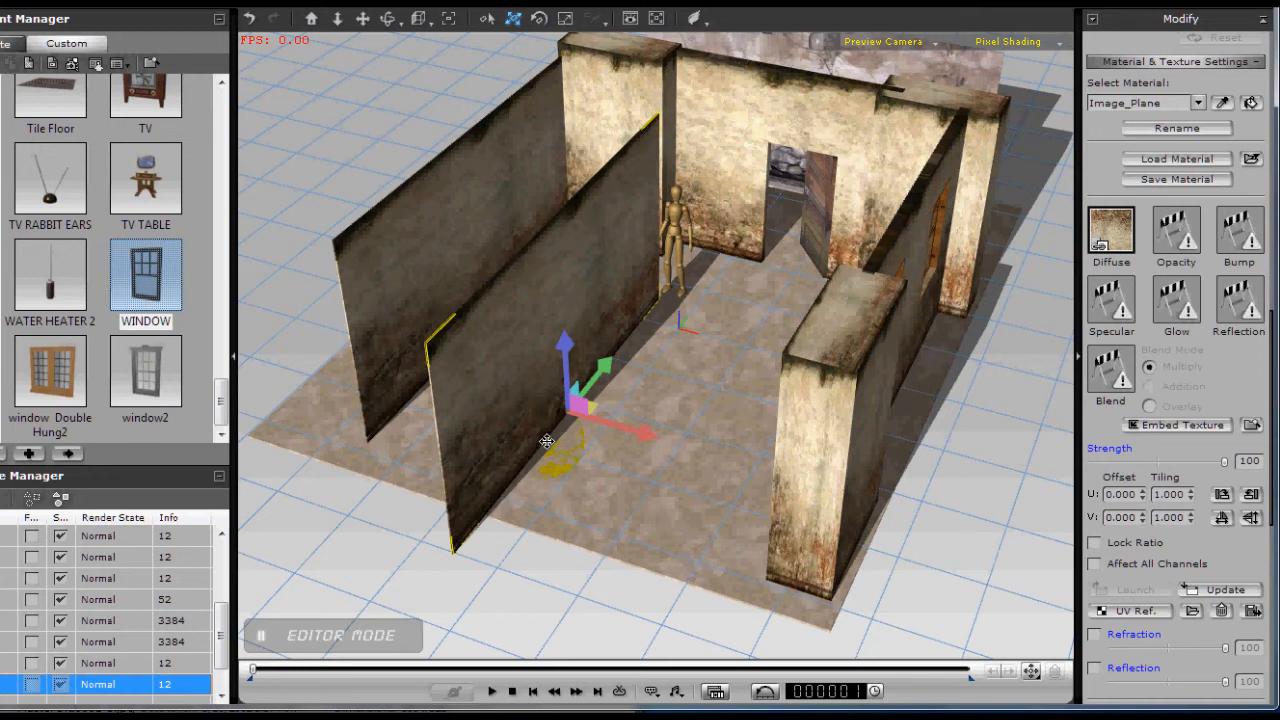
Rotate the wall copy about its vertical axis to span the room's open front, and slide it along X clear of the room
key("e")
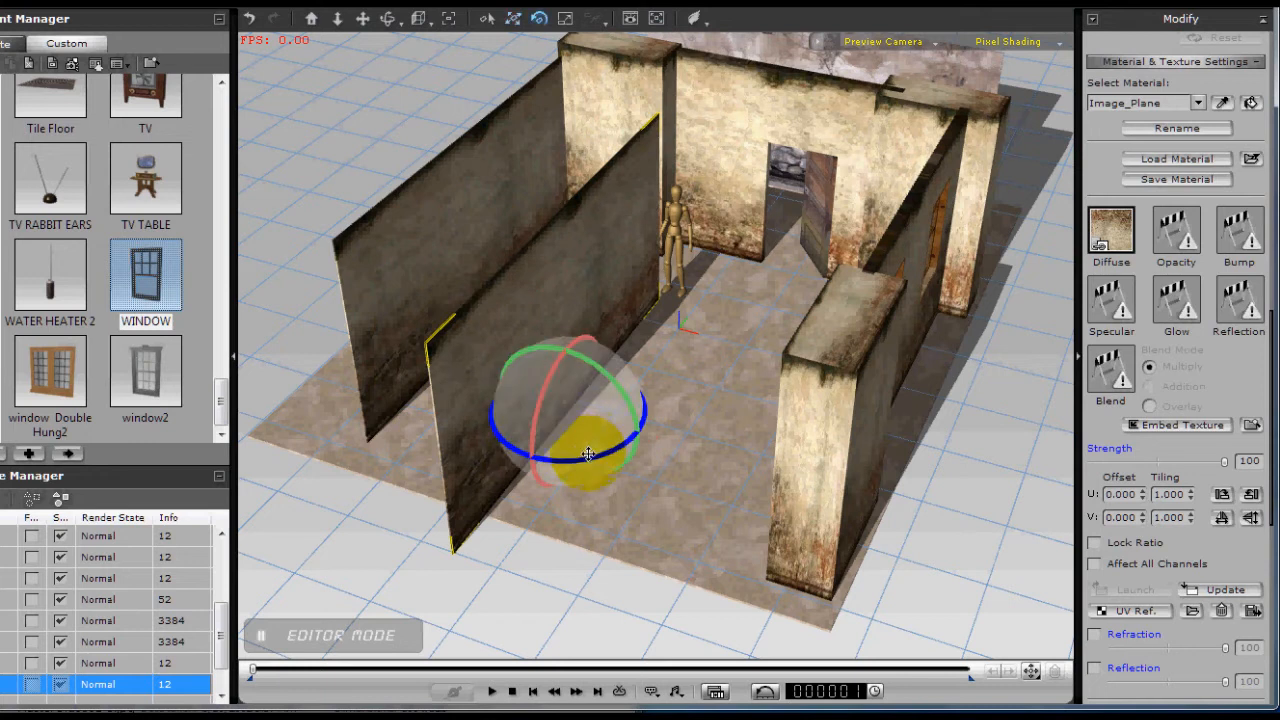
left_click_drag(588, 454, 652, 522)
key("w")
middle_click_drag(948, 484, 620, 520)
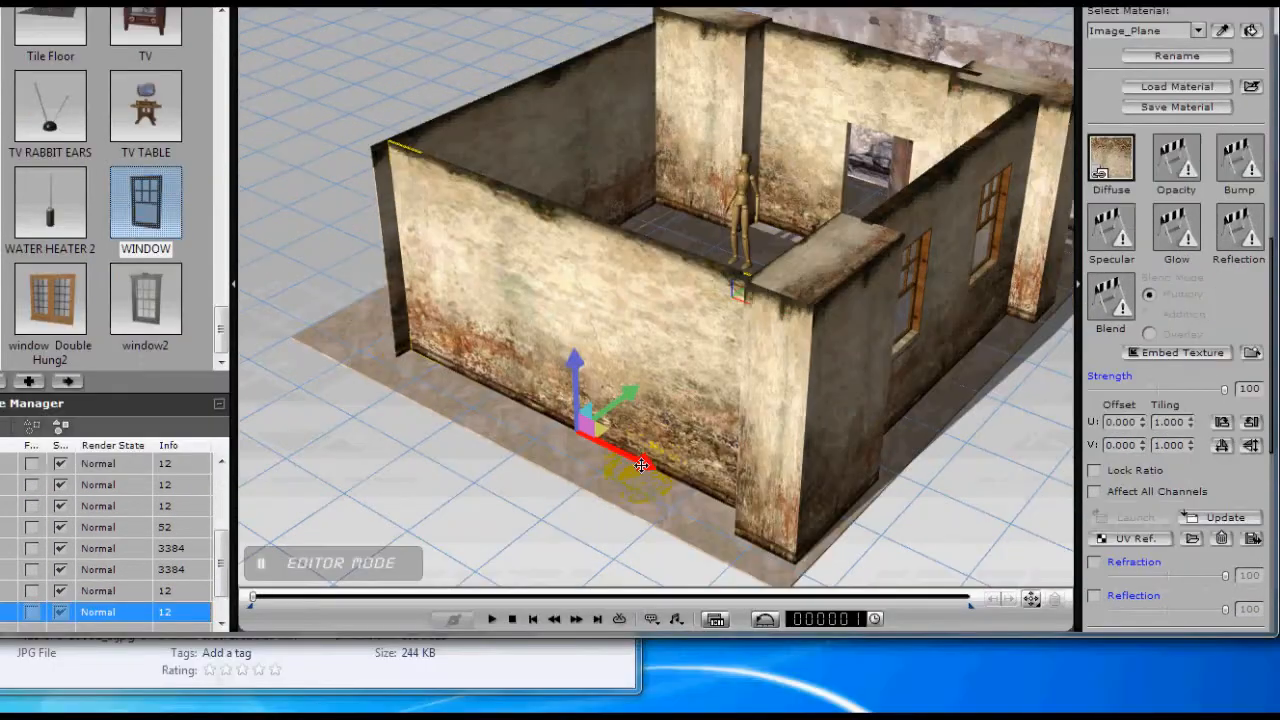
left_click_drag(650, 529, 2, 232)
left_click_drag(770, 396, 879, 475)
Duplicate the floor plane and raise the copy along Z to the top of the walls as a ceiling
left_click(886, 488)
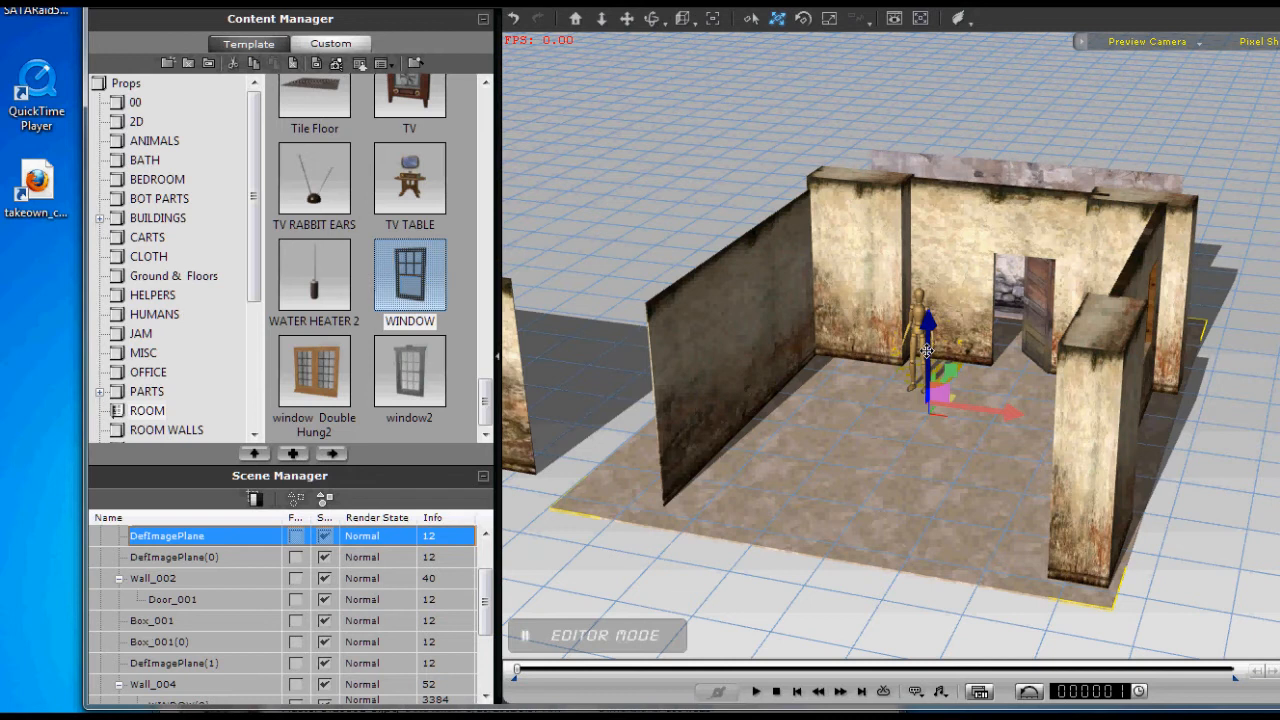
left_click_drag(927, 342, 927, 305, "shift")
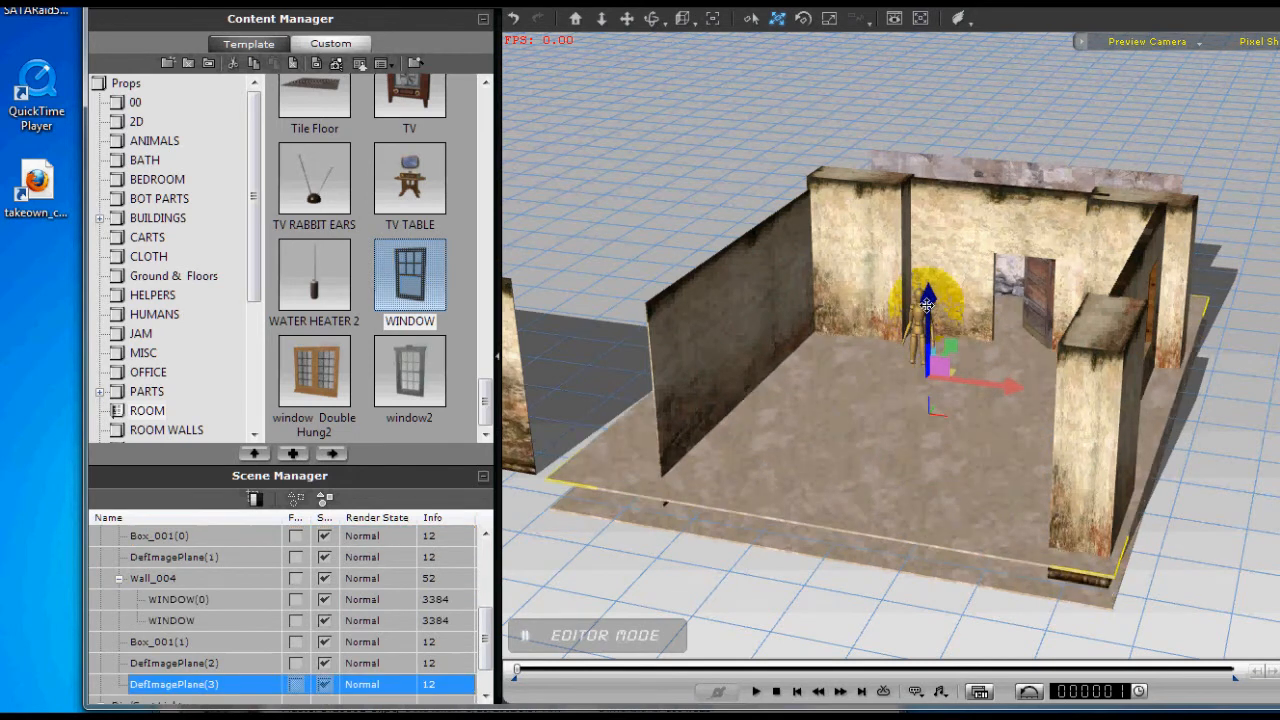
left_click_drag(922, 238, 896, 101)
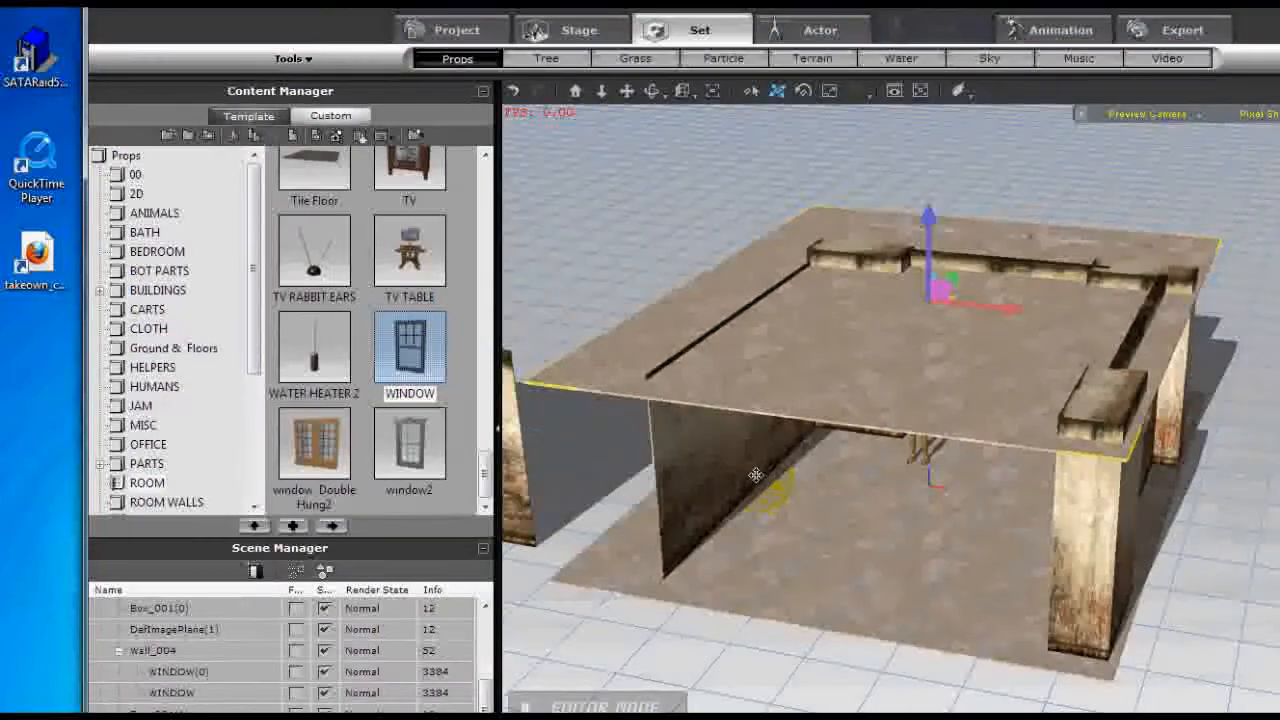
middle_click_drag(773, 560, 770, 460)
middle_click_drag(768, 316, 815, 309)
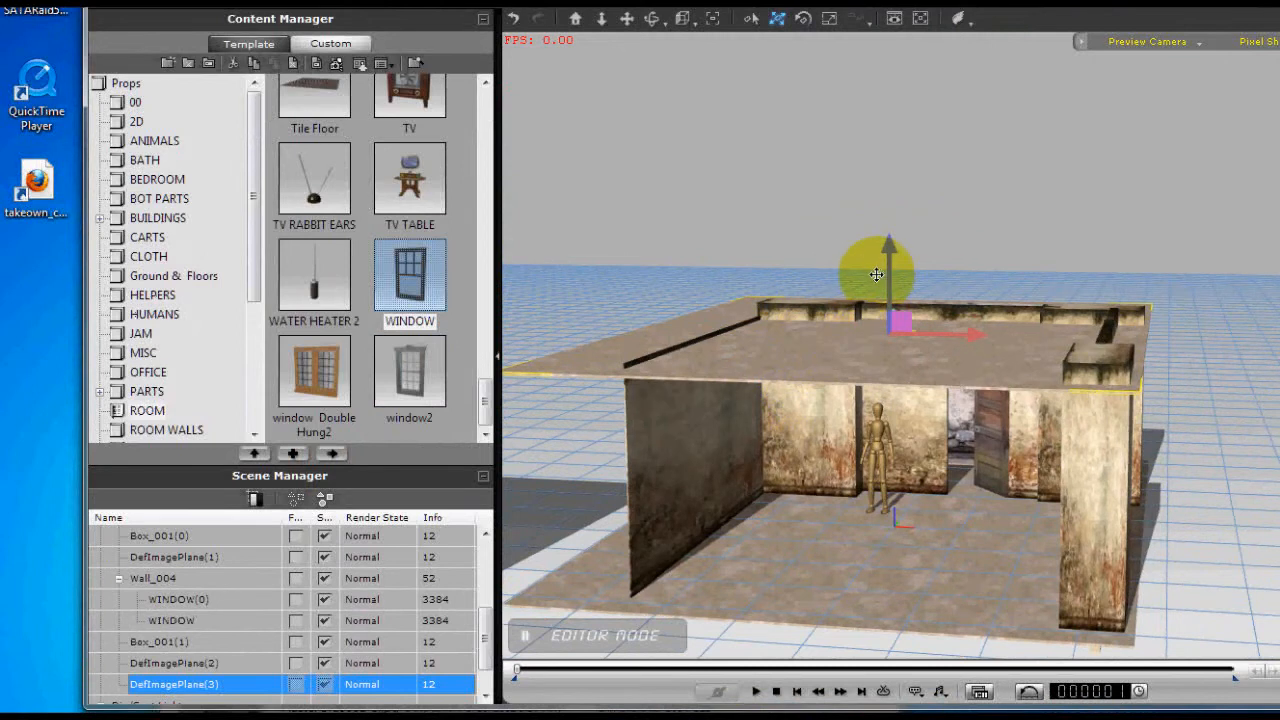
left_click_drag(883, 280, 883, 277)
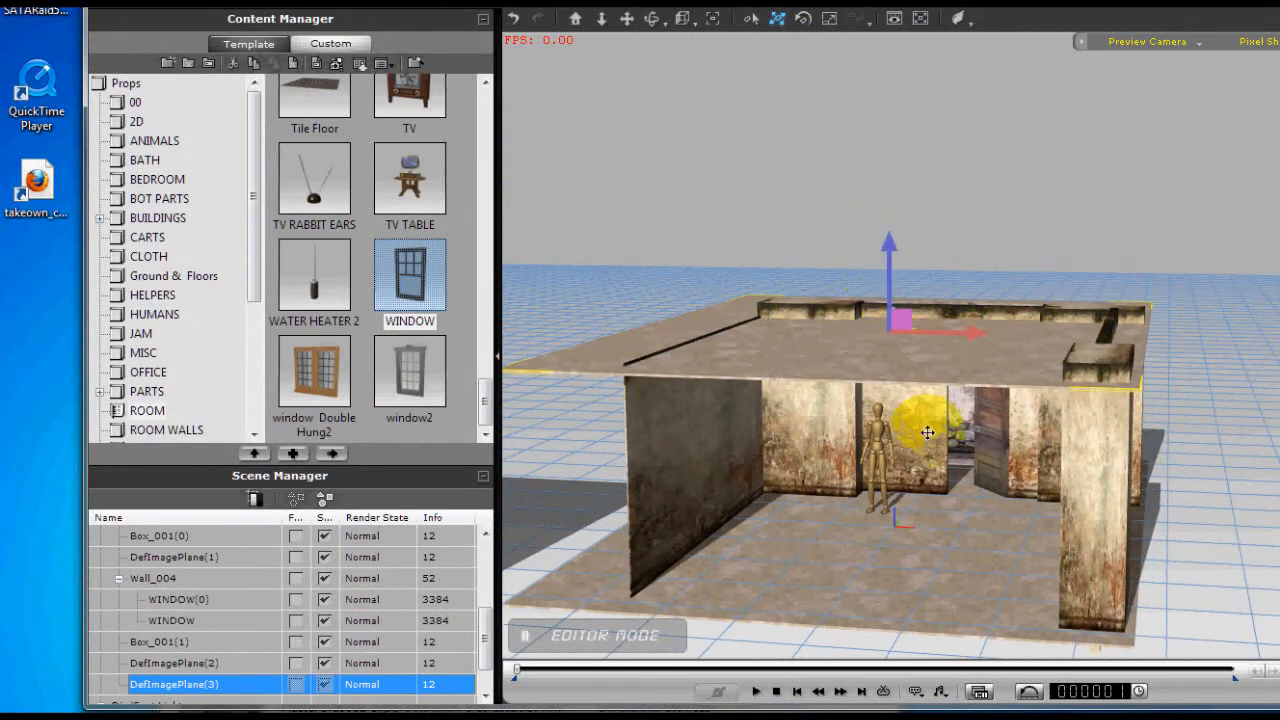
Enable Cast Shadow for the ceiling plane
middle_click_drag(923, 423, 920, 509)
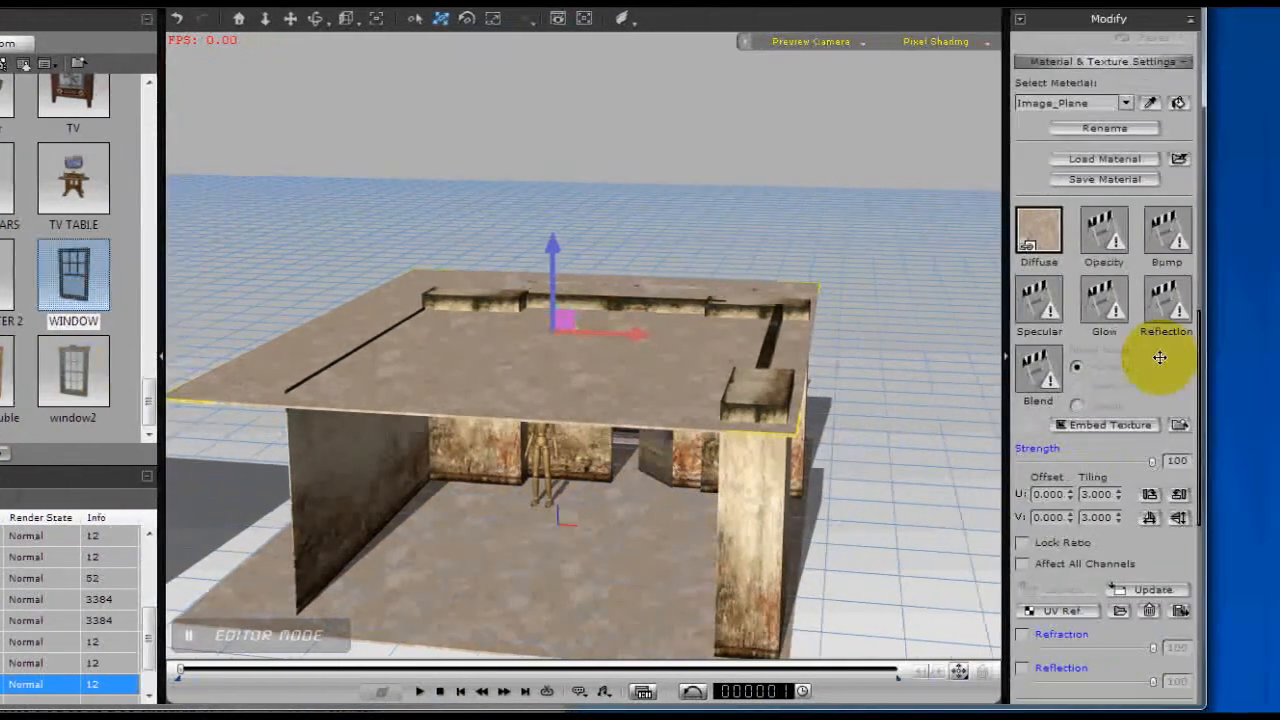
scroll(1159, 357, "up", 5)
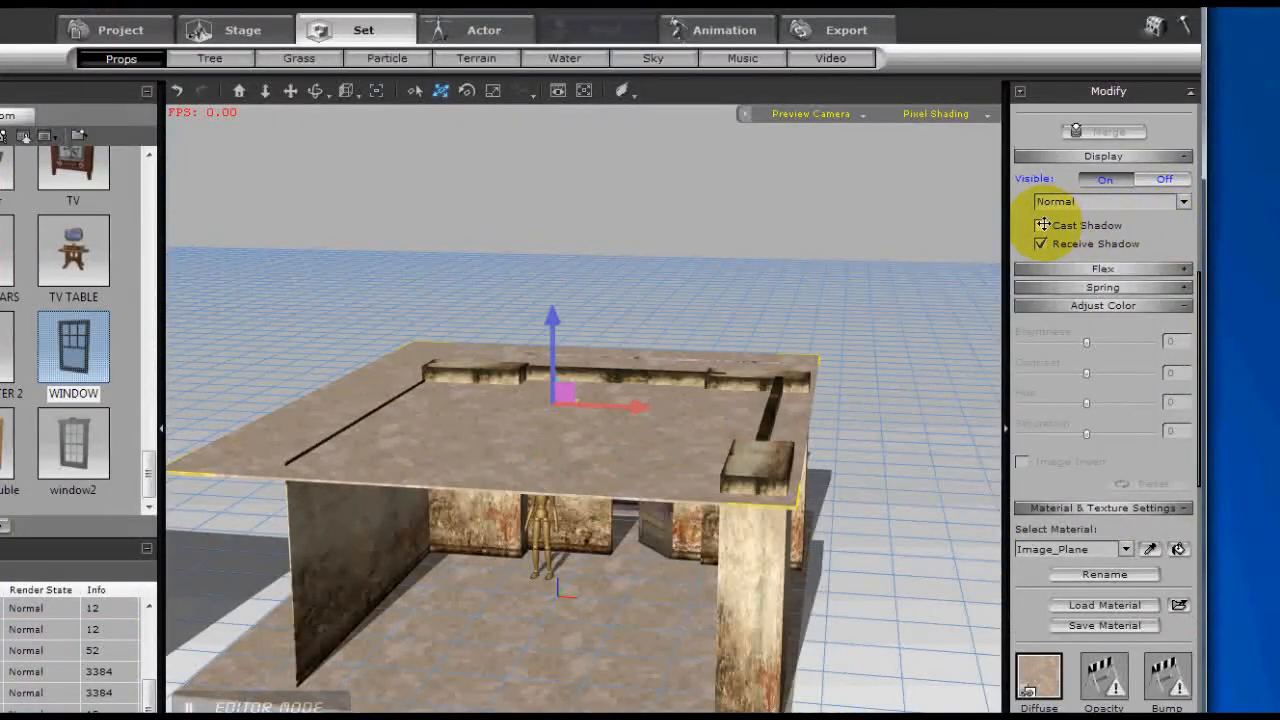
left_click(1043, 224)
middle_click_drag(726, 494, 660, 497)
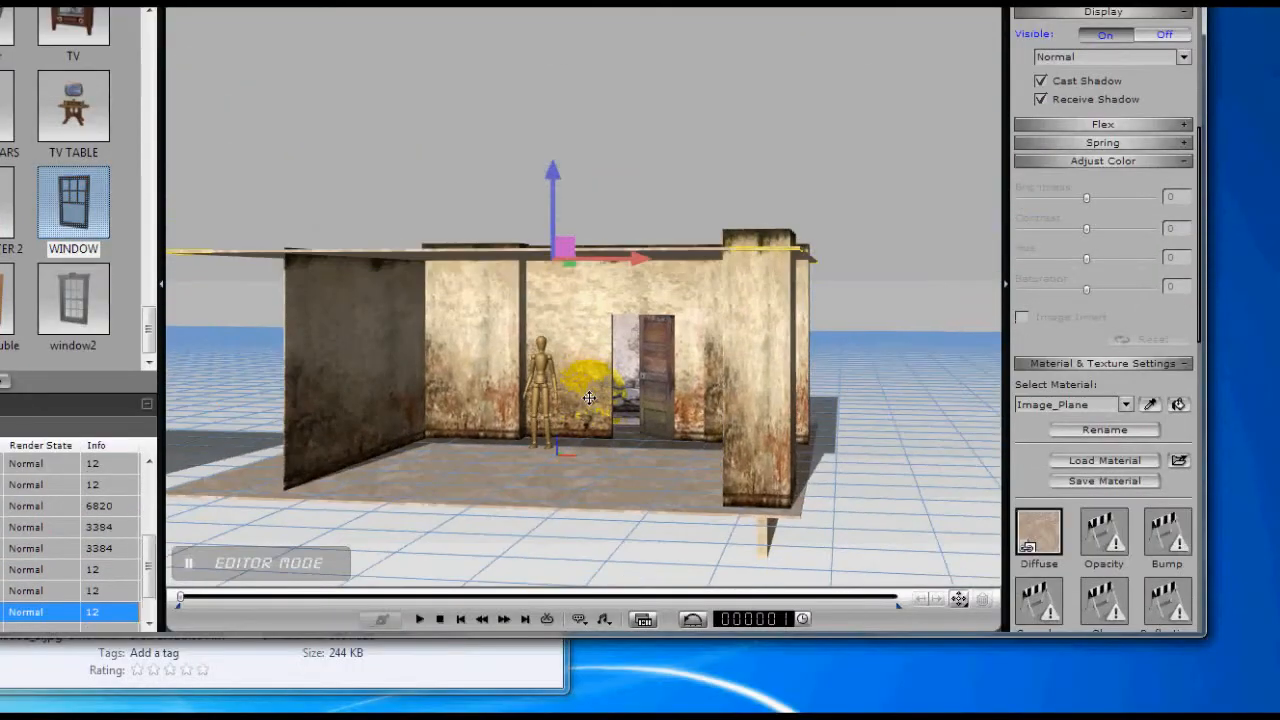
Narrow the ceiling plane along X and shift it to fit over the side walls
middle_click_drag(660, 353, 609, 505)
left_click_drag(634, 260, 624, 259)
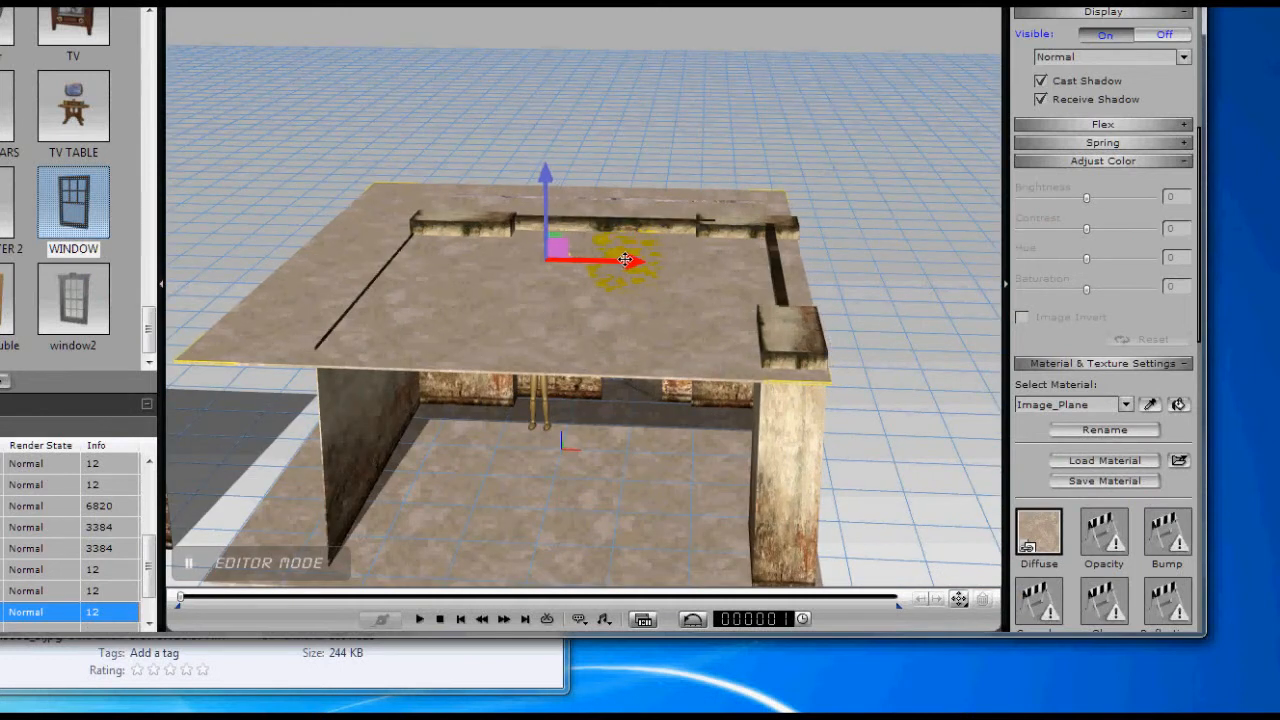
mouse_move(608, 443)
middle_mouse_down()
mouse_move(586, 449)
mouse_move(584, 391)
middle_mouse_up()
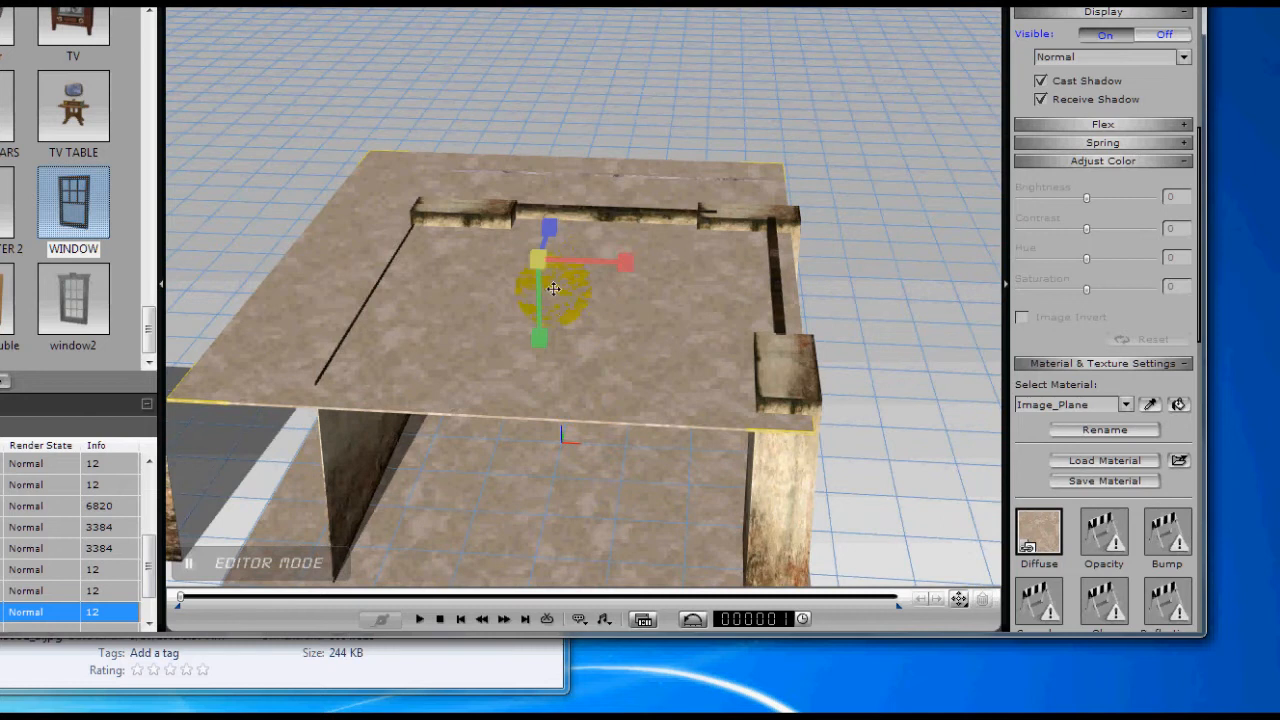
mouse_move(618, 265)
left_mouse_down()
mouse_move(590, 267)
mouse_move(641, 263)
left_mouse_up()
mouse_move(552, 438)
middle_mouse_down()
mouse_move(571, 237)
mouse_move(560, 206)
mouse_move(539, 277)
mouse_move(520, 285)
mouse_move(513, 334)
middle_mouse_up()
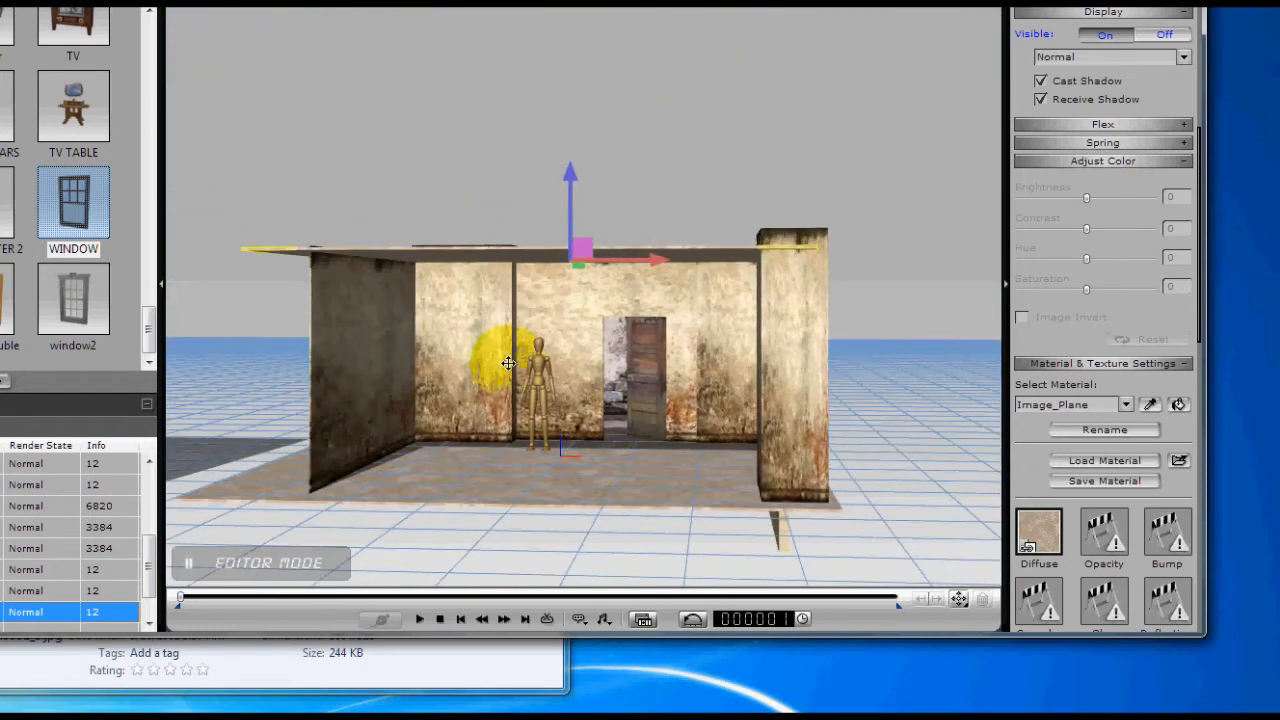
Add the CHEST of DRAWERS prop from the ROOM library between the dummy and the doorway
scroll(532, 404, "up", 4)
mouse_move(590, 410)
middle_mouse_down()
mouse_move(588, 363)
mouse_move(609, 380)
mouse_move(680, 389)
mouse_move(650, 425)
mouse_move(600, 411)
middle_mouse_up()
scroll(600, 411, "down", 6)
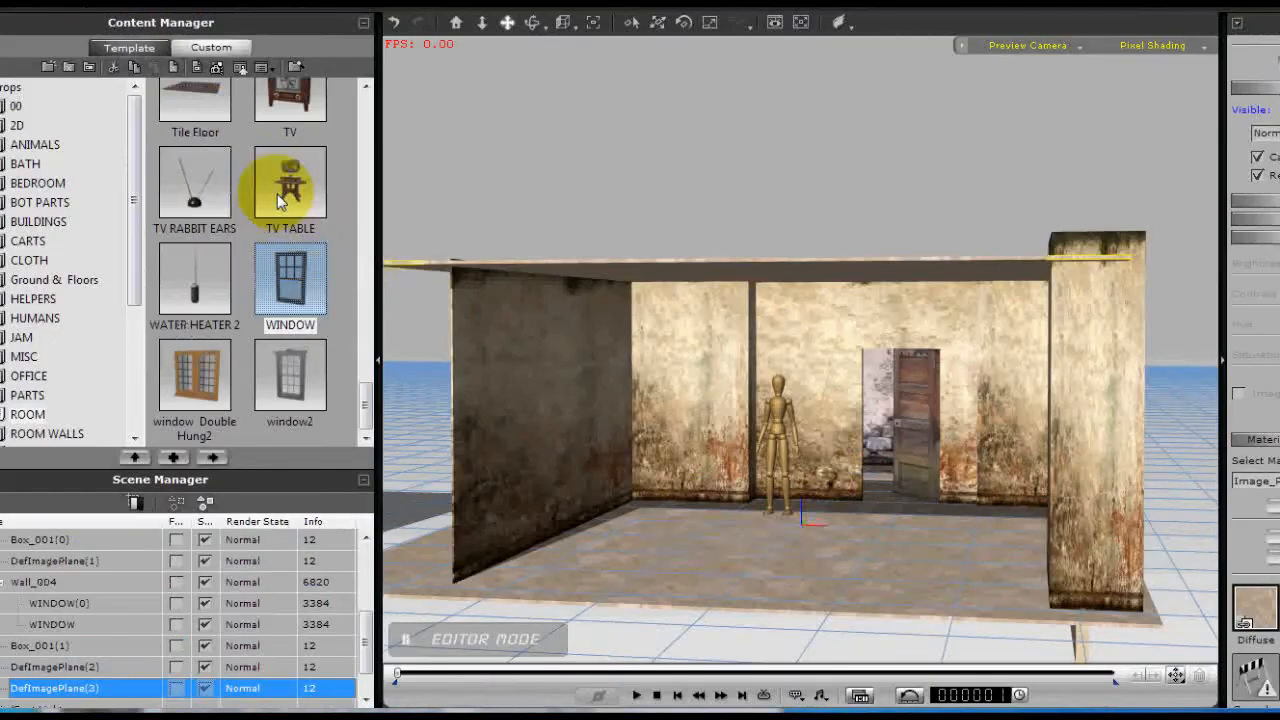
left_click_drag(366, 405, 378, 143)
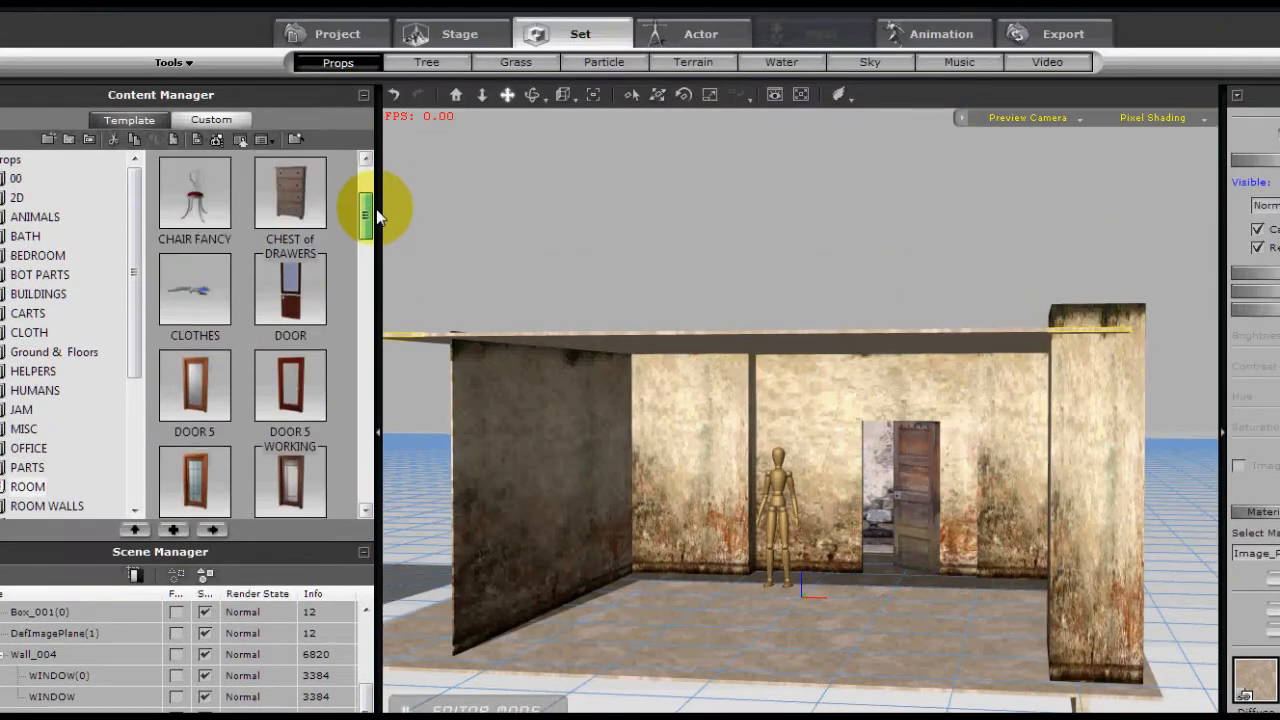
left_click_drag(378, 215, 372, 180)
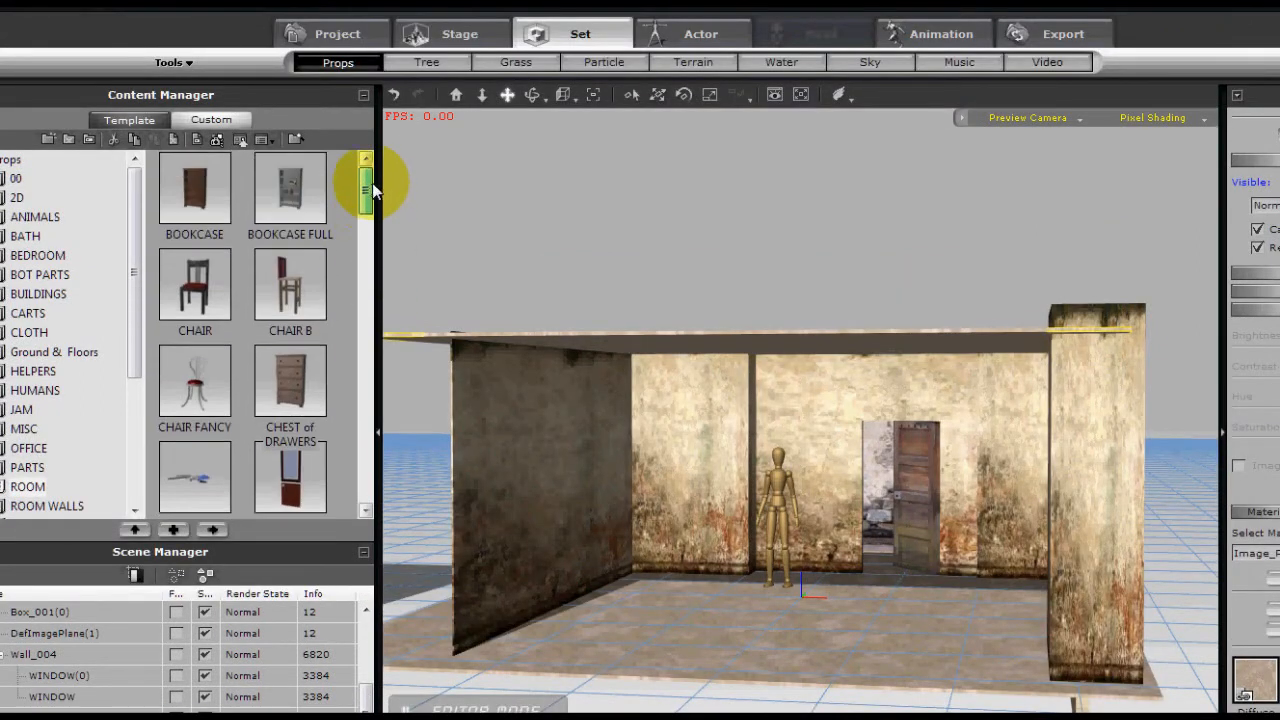
left_click_drag(362, 375, 875, 577)
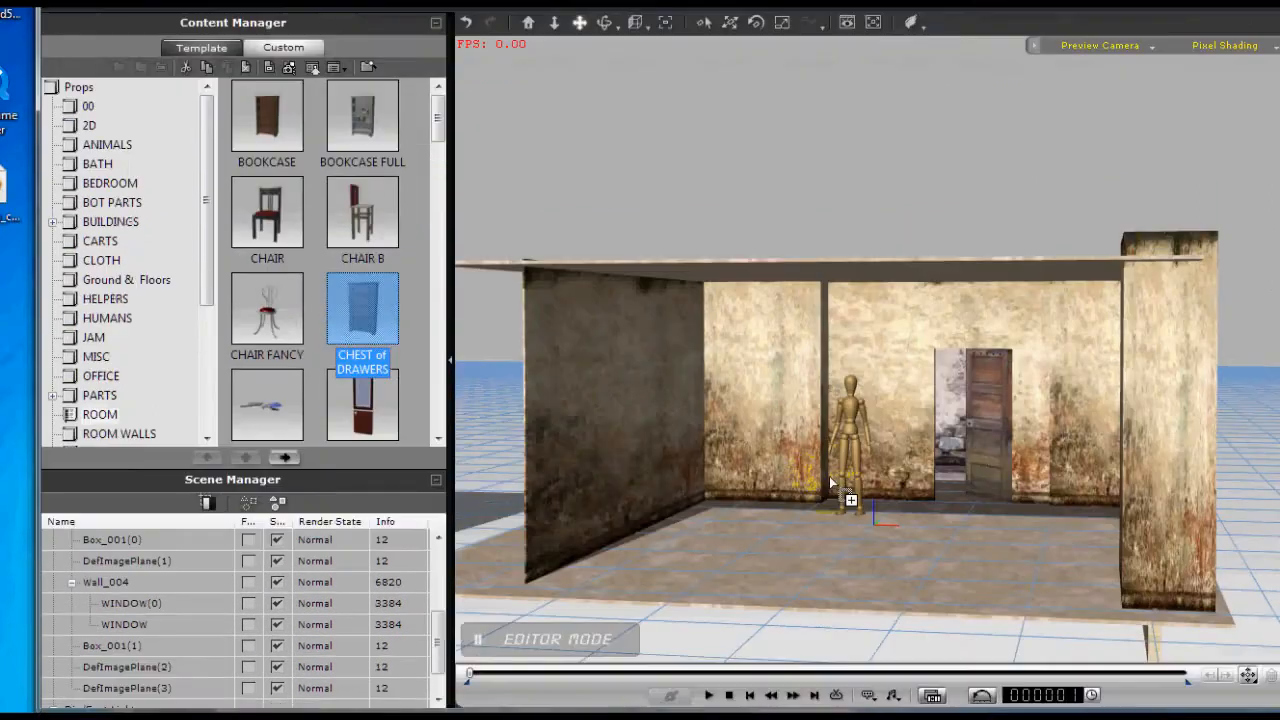
left_click_drag(873, 505, 873, 517)
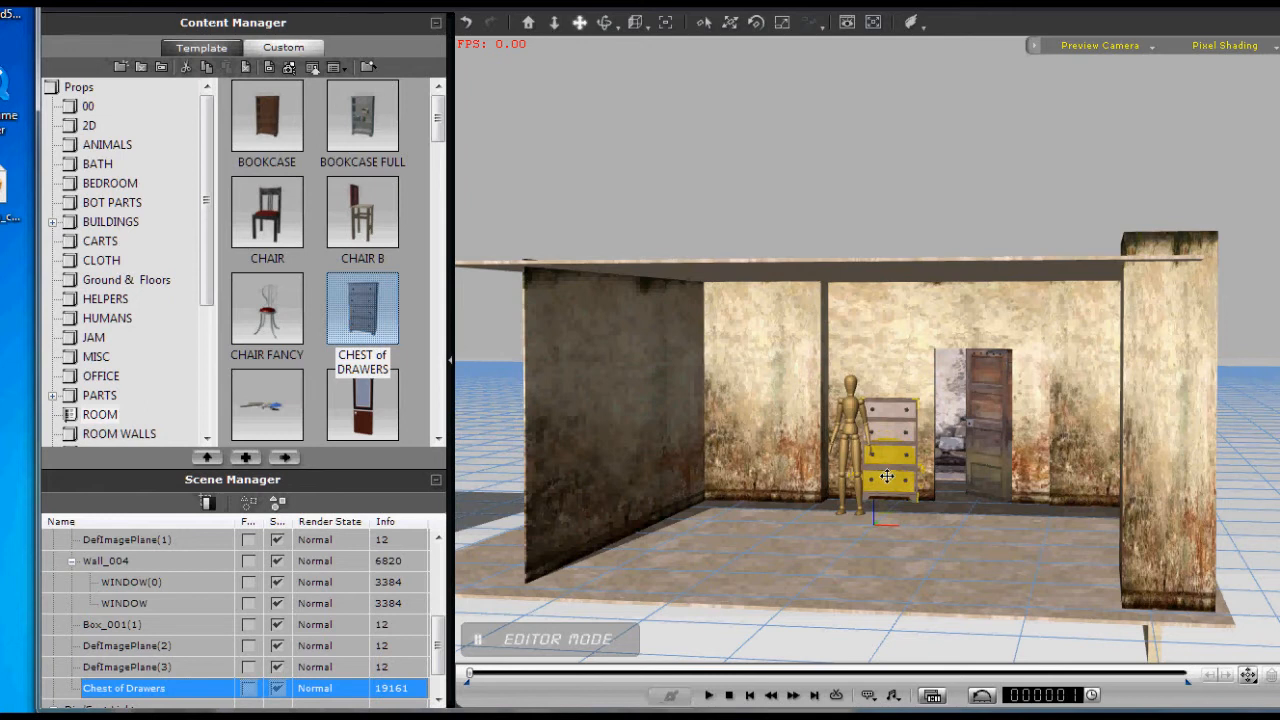
Pull the chest of drawers forward so it stands clear of the doorway wall beside the dummy
scroll(887, 477, "up", 5)
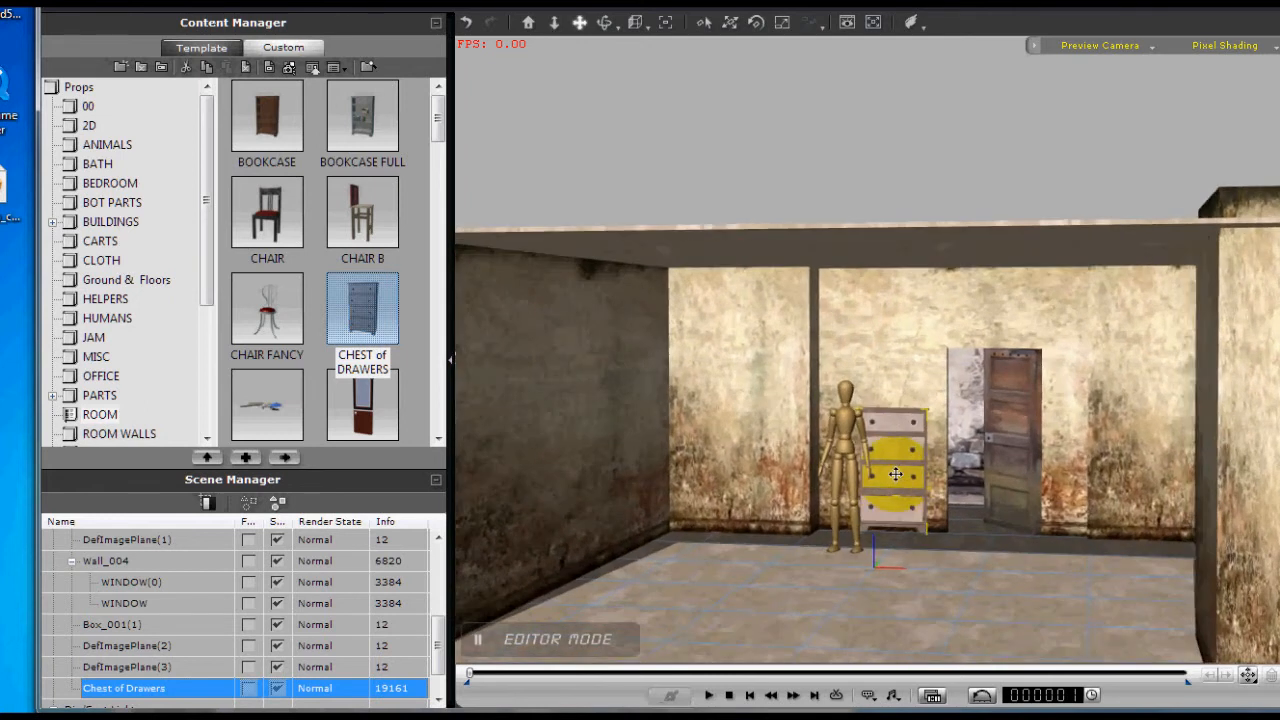
scroll(896, 474, "up", 3)
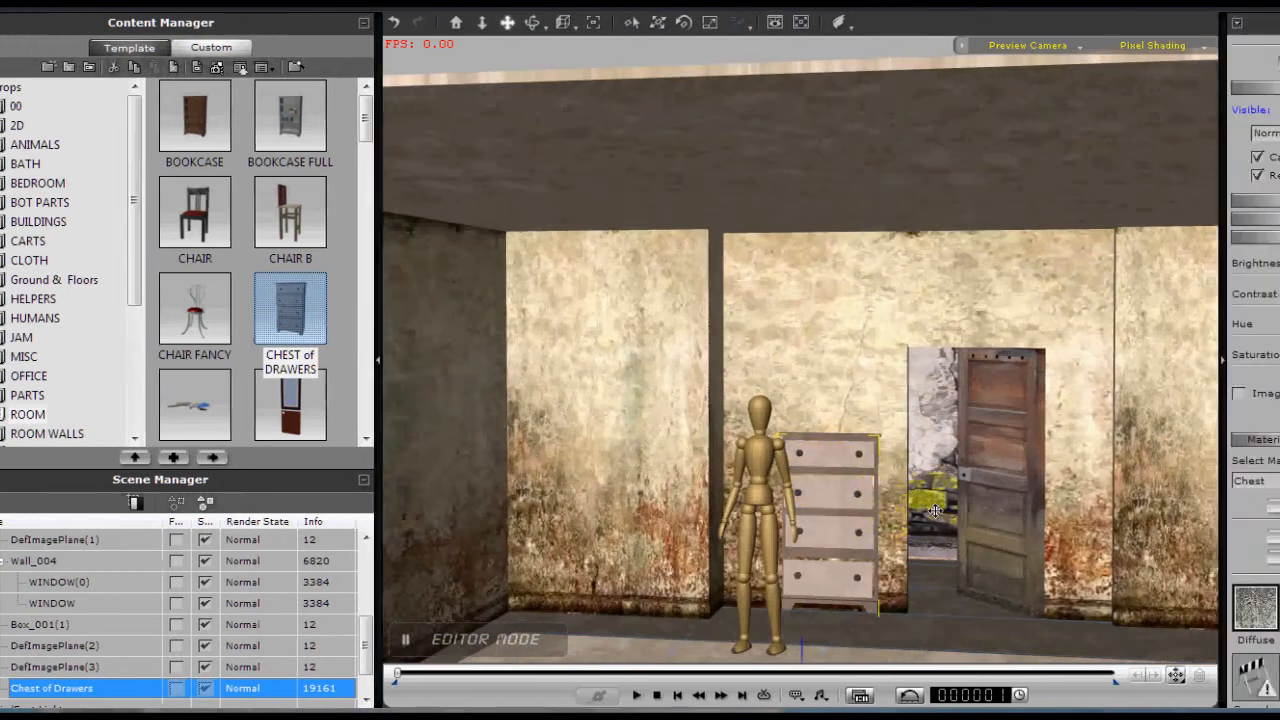
right_click_drag(1008, 531, 995, 531)
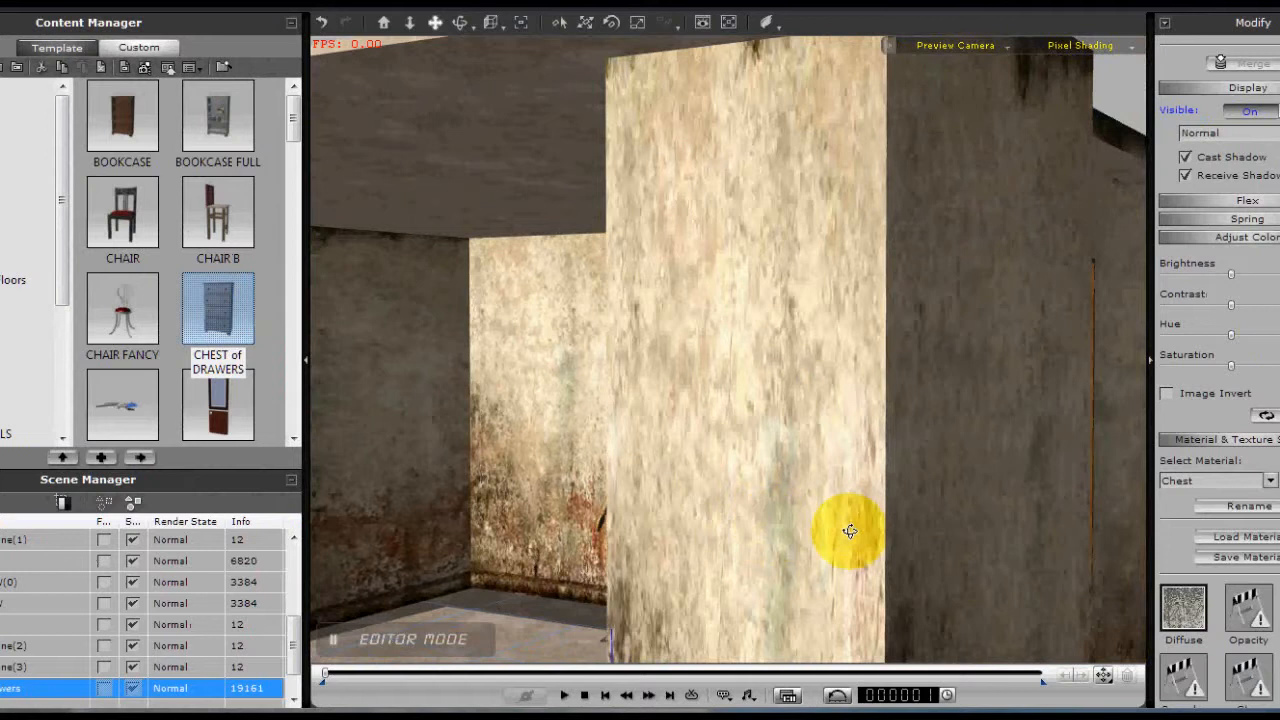
right_click_drag(849, 531, 968, 570)
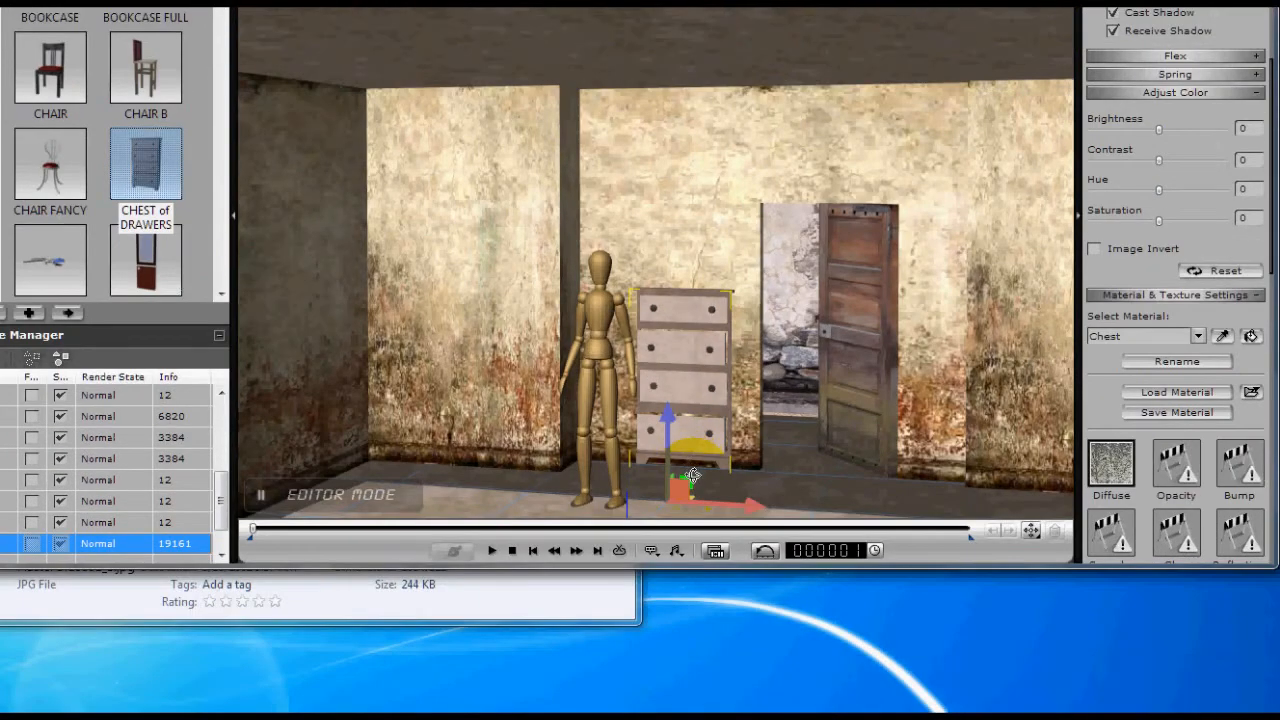
left_click_drag(692, 476, 640, 547)
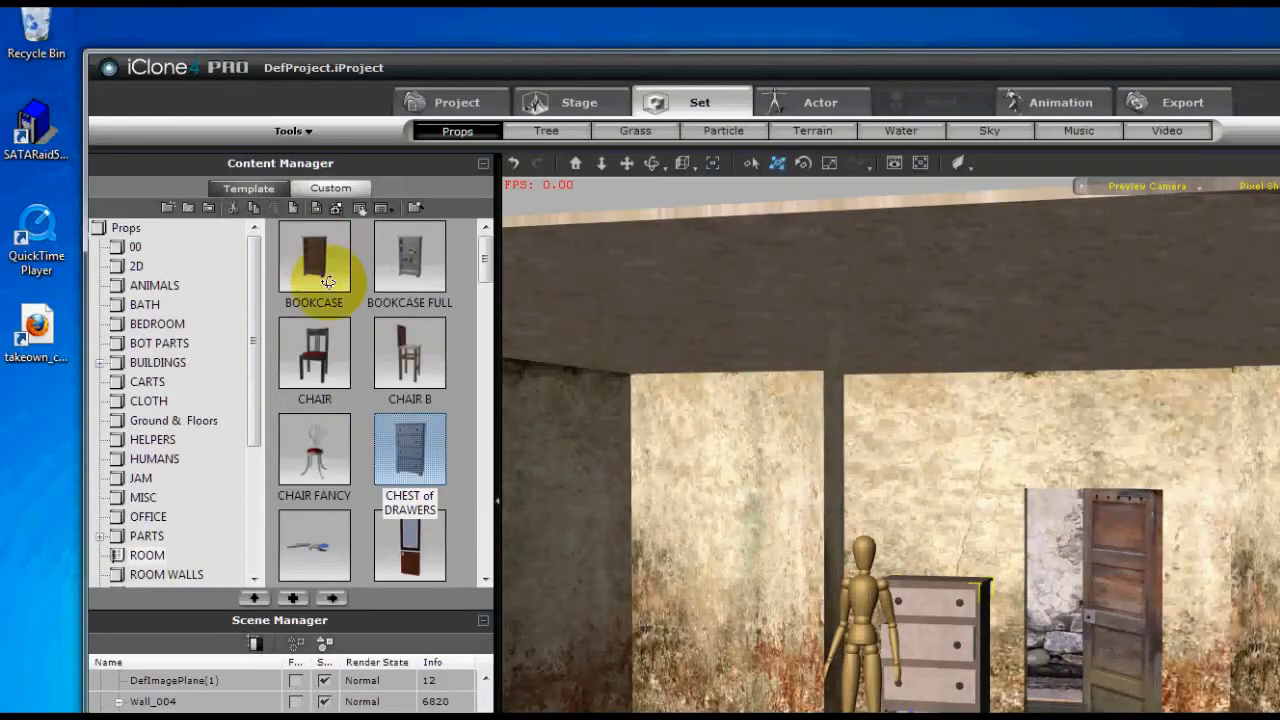
Place the BOOKCASE FULL prop beside the windowless side wall, rotated about its vertical axis to face into the room
left_click_drag(395, 270, 738, 719)
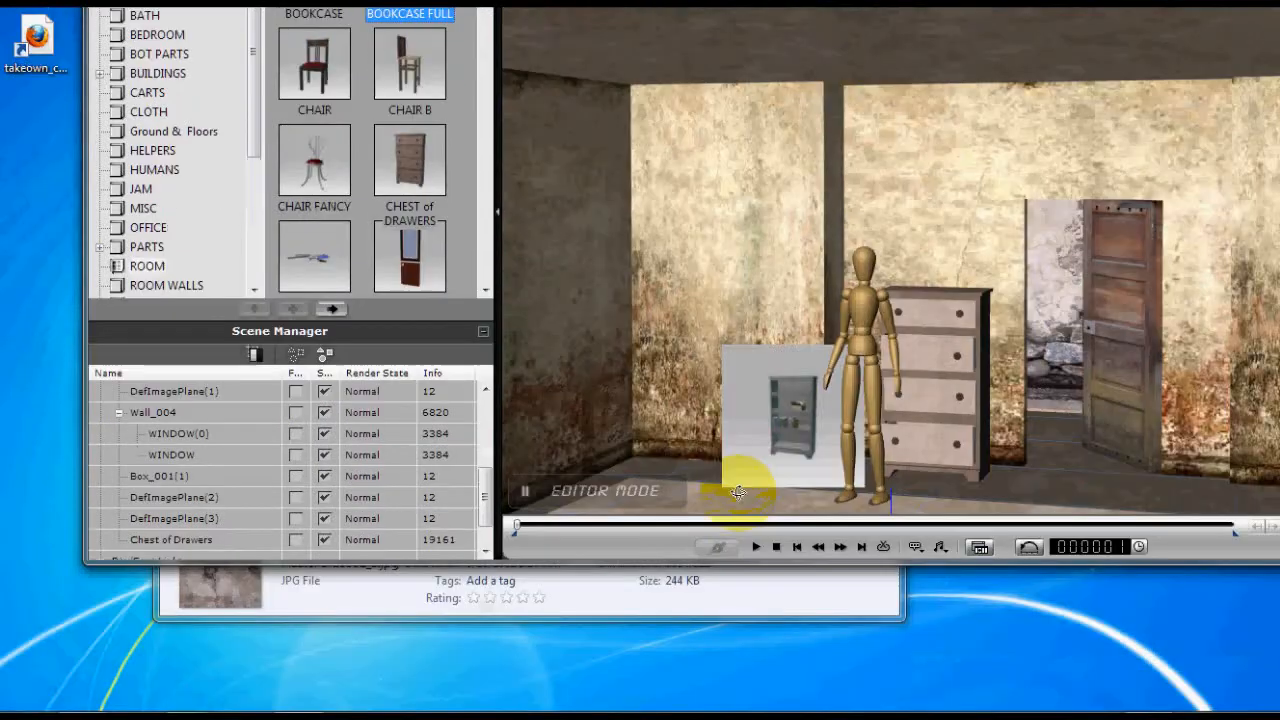
left_click_drag(738, 492, 744, 503)
left_click_drag(707, 463, 705, 470)
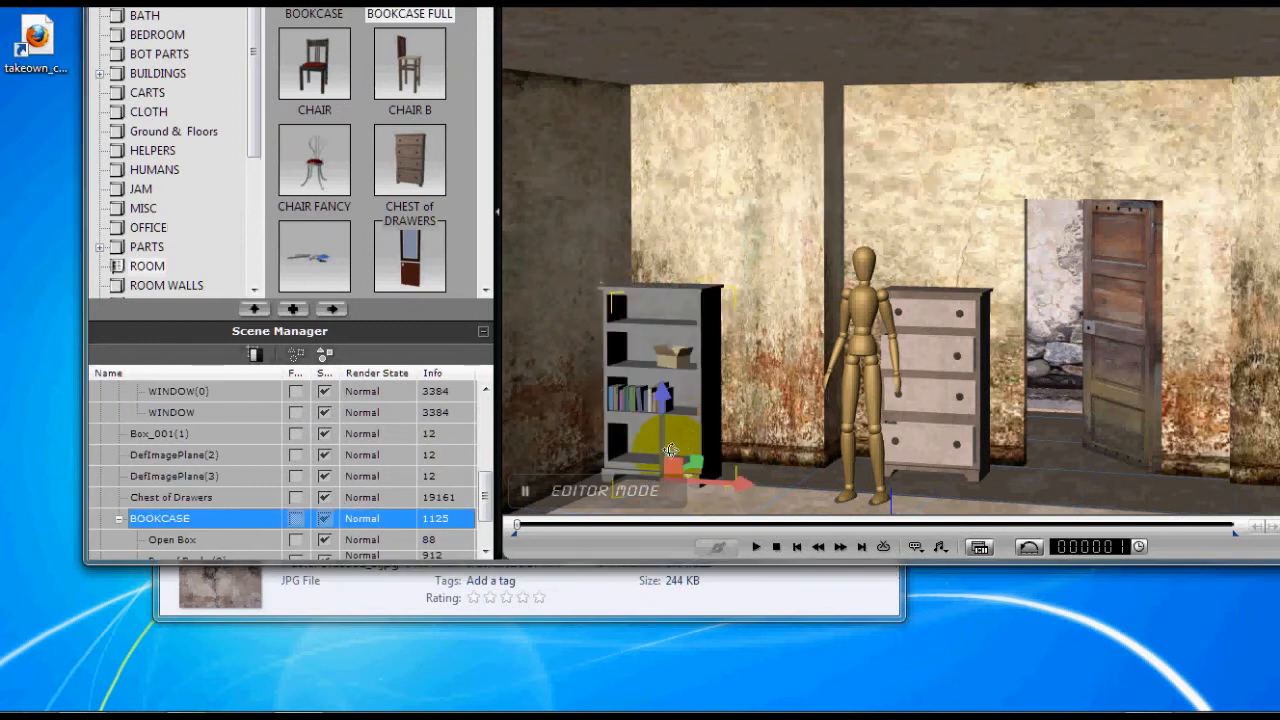
left_click_drag(697, 491, 786, 486)
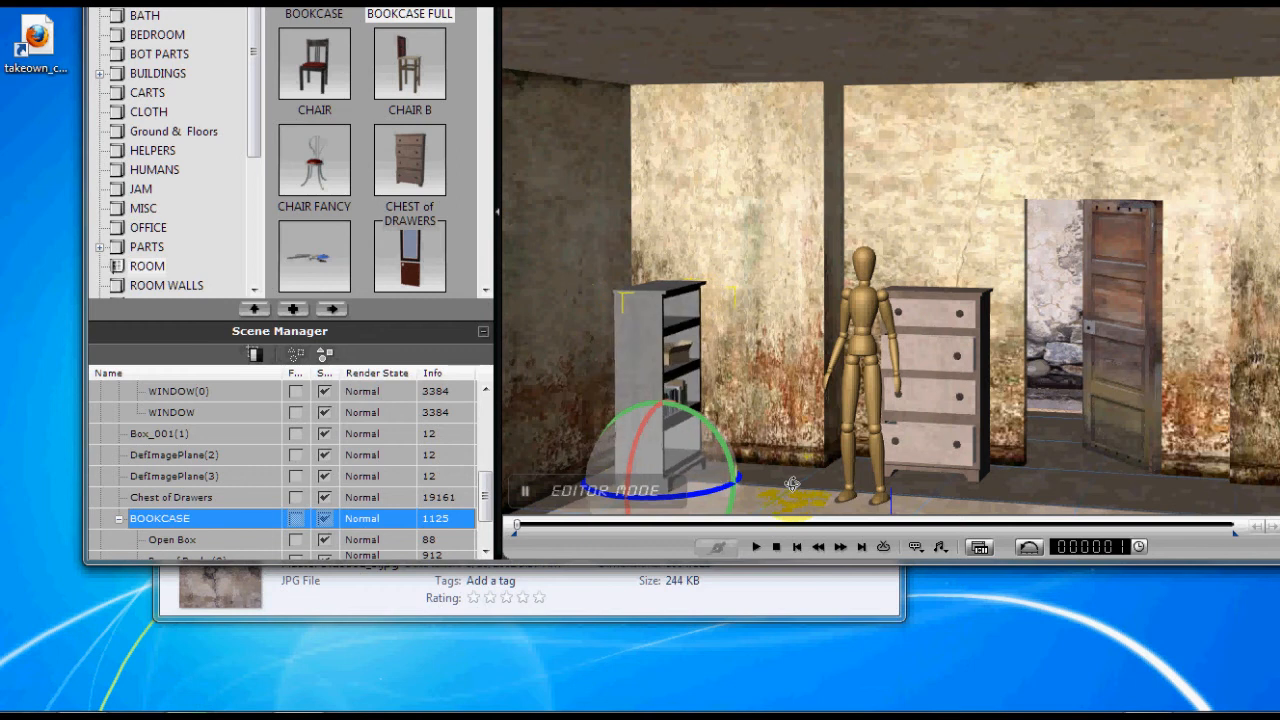
left_click_drag(697, 458, 689, 491)
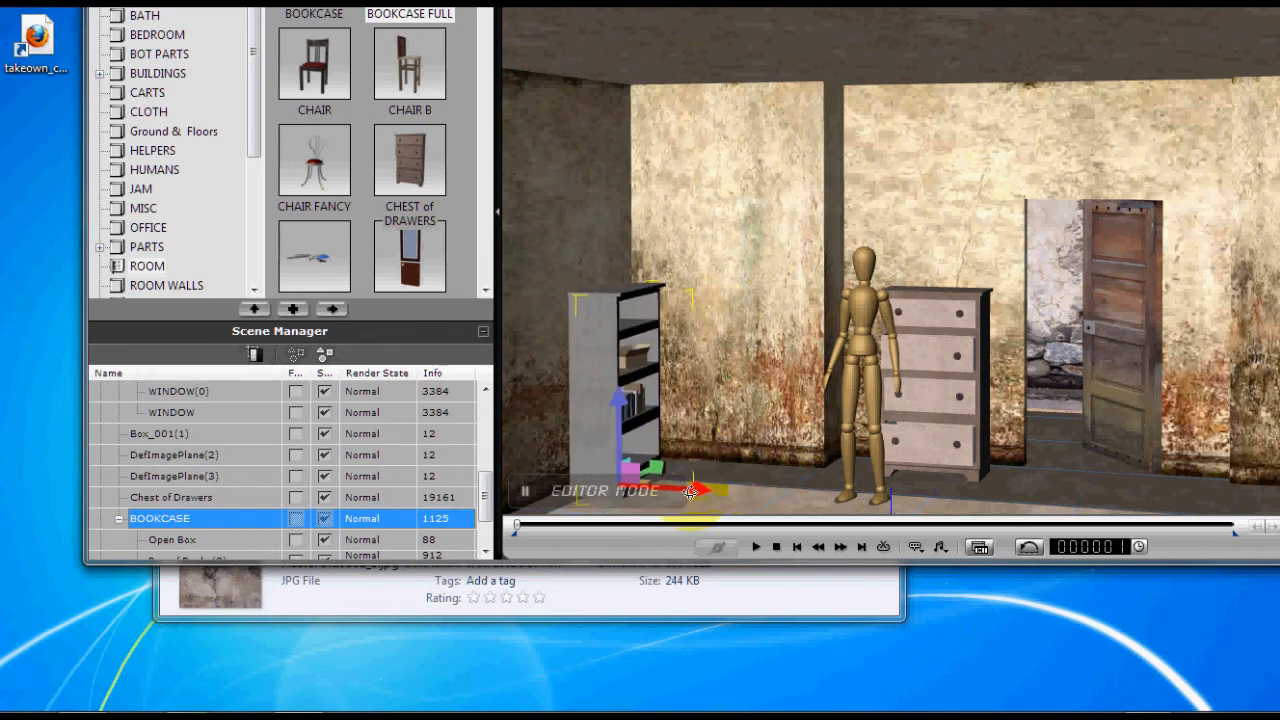
Shift the bookcase slightly along X toward the windowless side wall
middle_click_drag(750, 399, 833, 399)
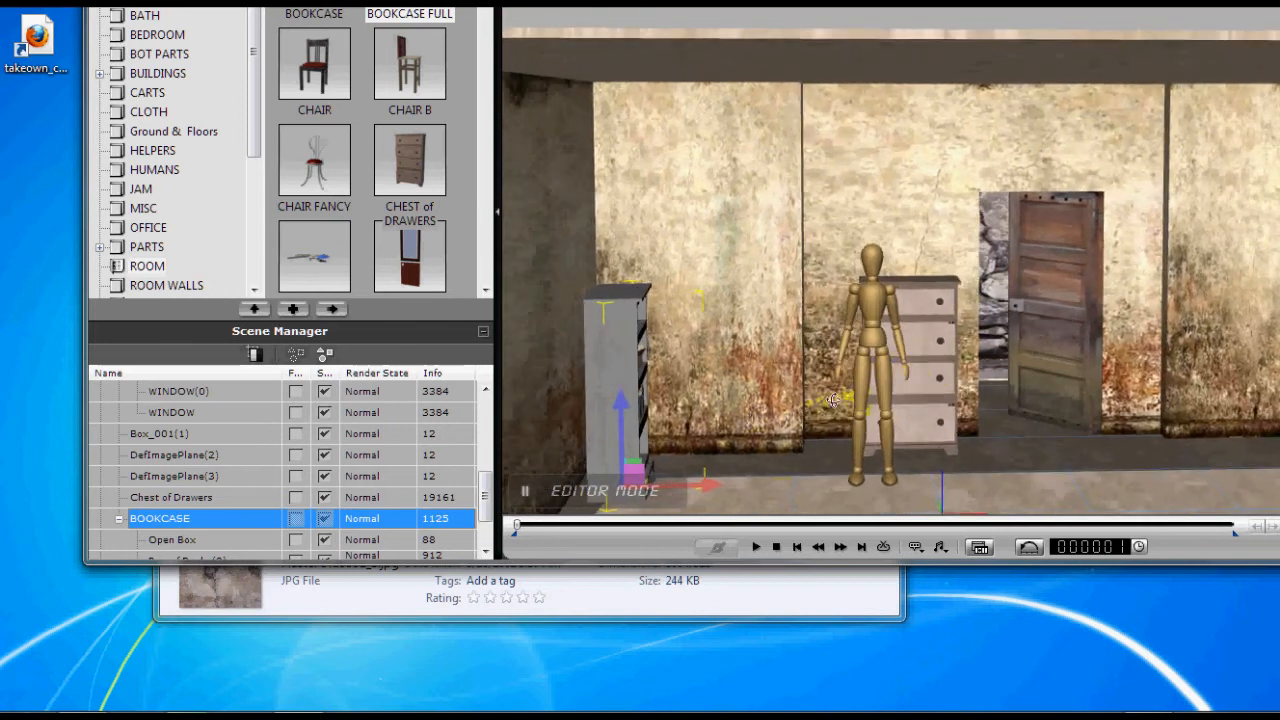
left_click_drag(708, 485, 694, 486)
middle_click_drag(1056, 309, 902, 339)
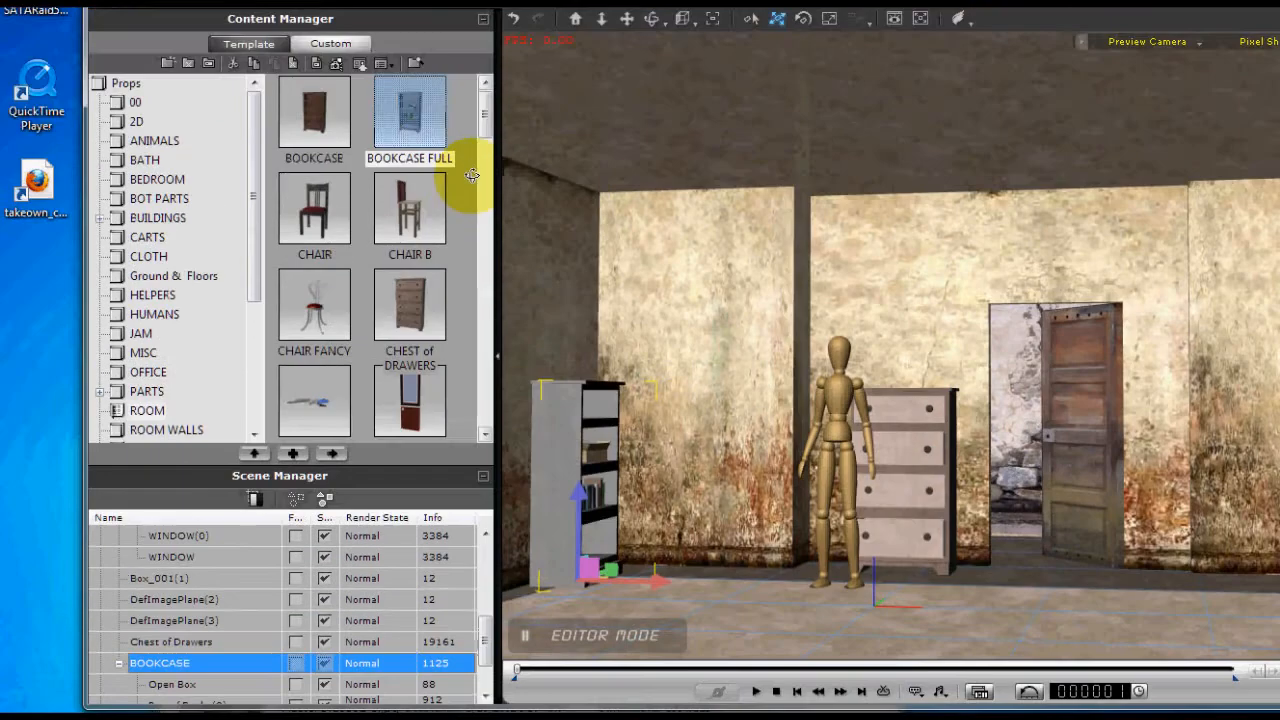
Add the RADIATOR & STEAM prop from the ROOM library to the floor between the bookcase and the dummy
left_click_drag(485, 190, 483, 411)
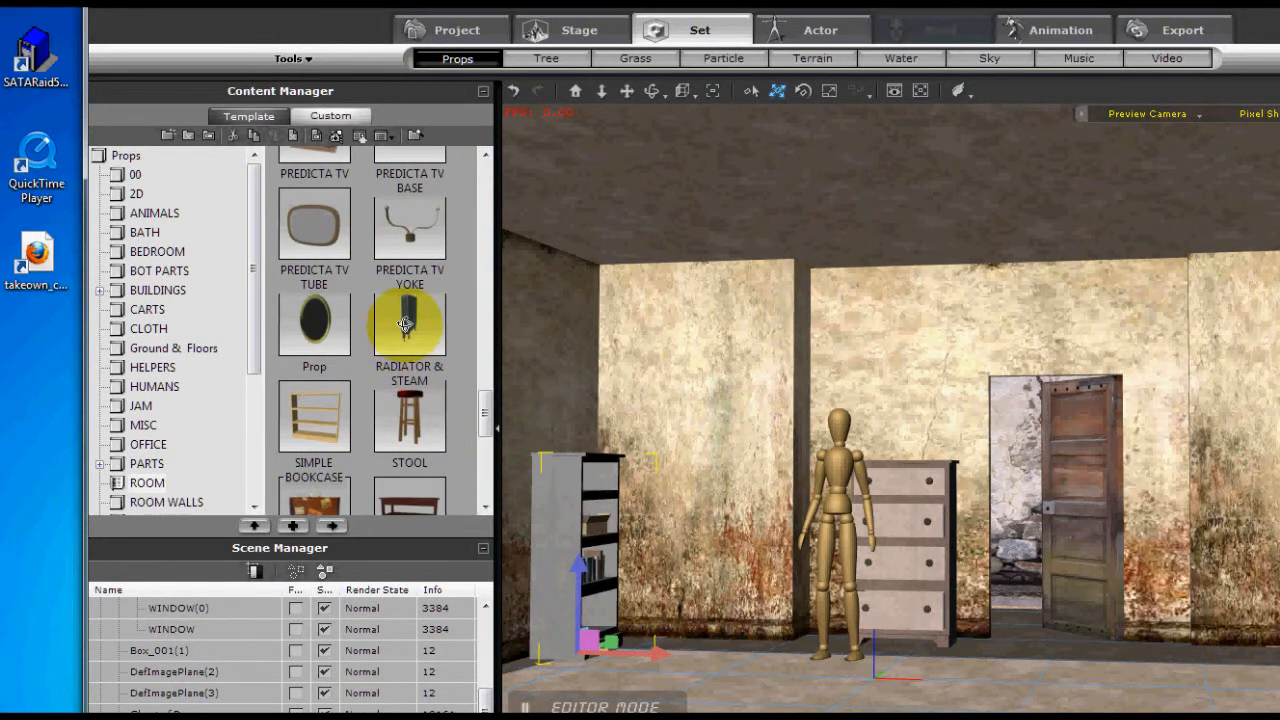
left_click_drag(404, 323, 743, 665)
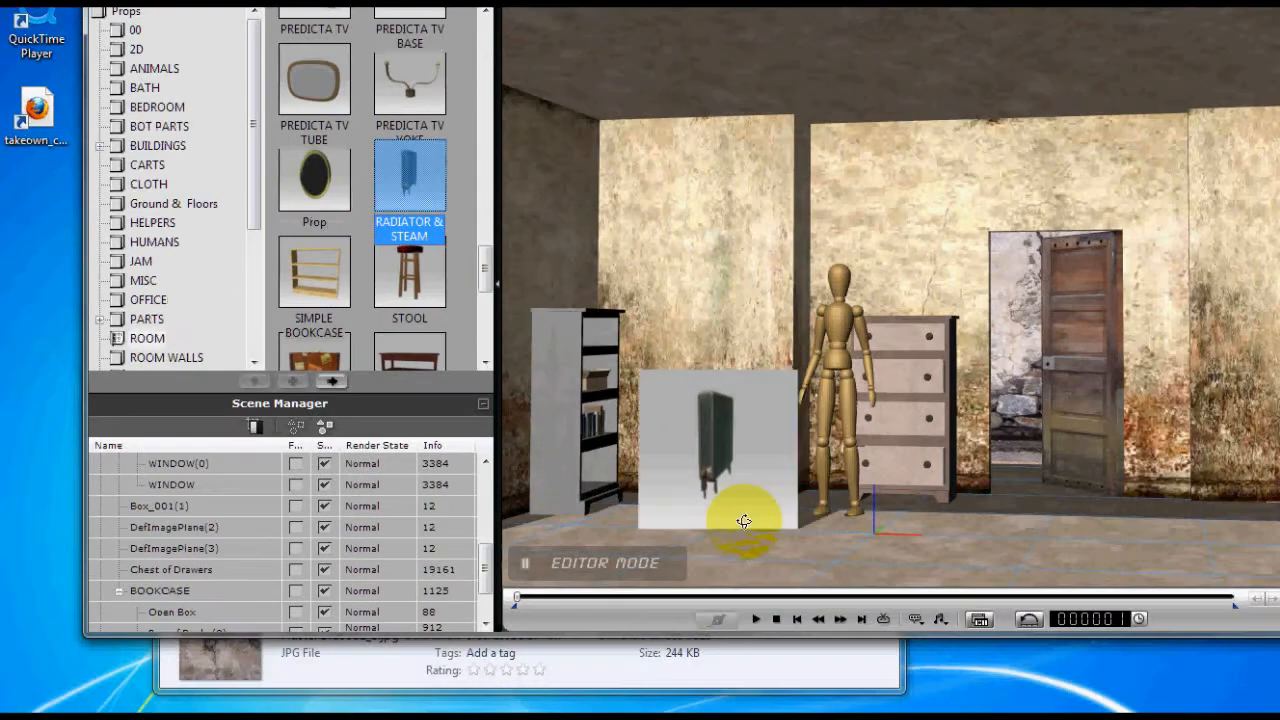
left_click_drag(743, 521, 743, 521)
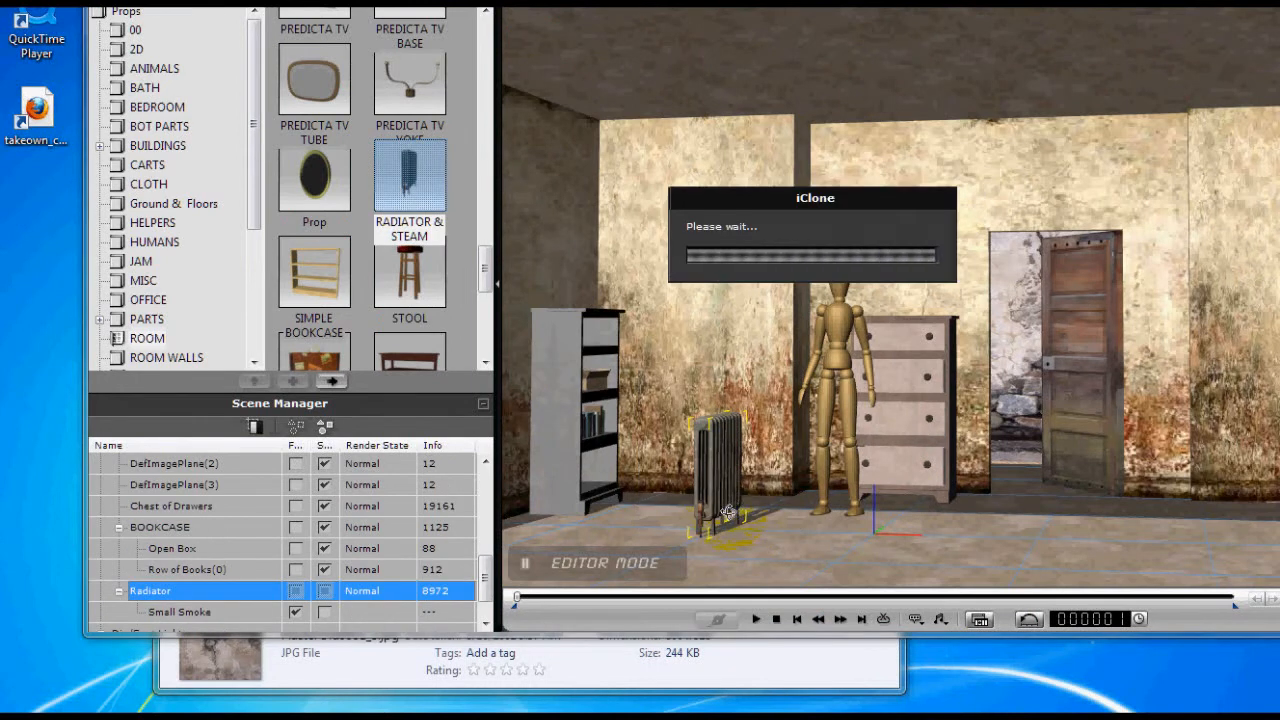
Rotate the radiator to 90 degrees about Z and move it against the back wall at X -146, Y 135
key("e")
left_click_drag(738, 540, 801, 537)
left_click_drag(801, 465, 834, 463)
left_click_drag(1176, 236, 1166, 623)
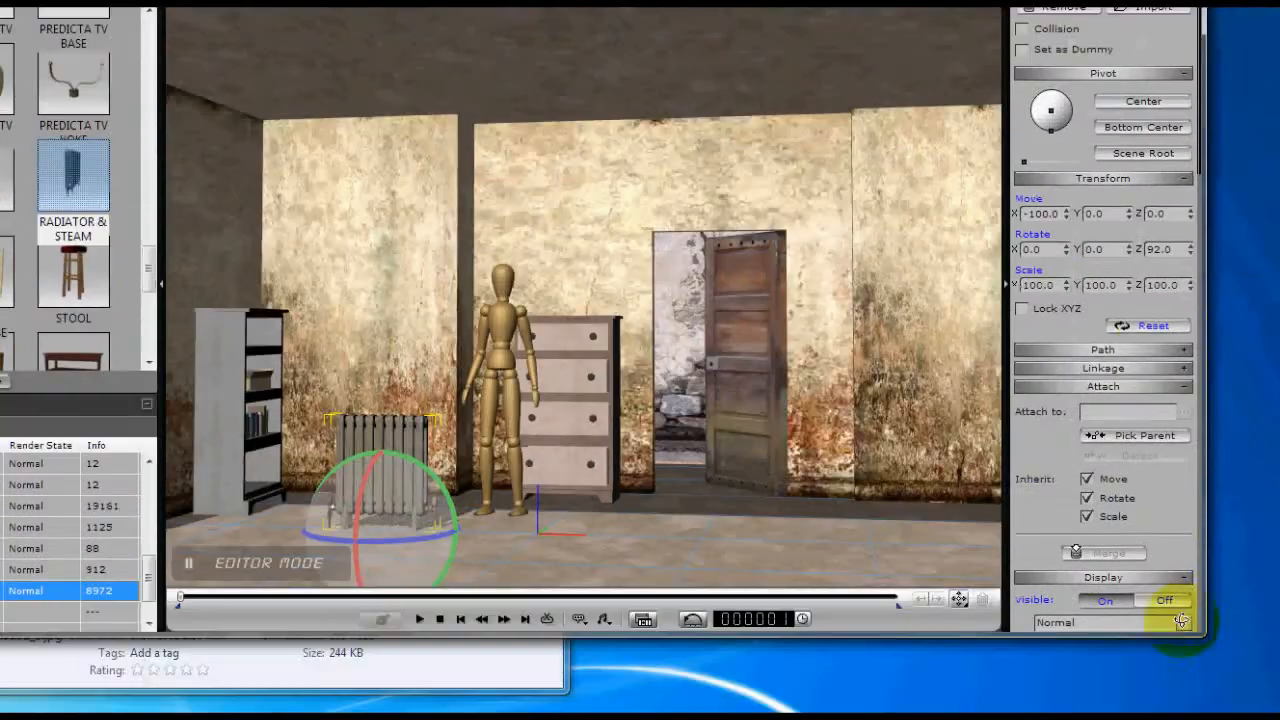
left_click(1176, 249)
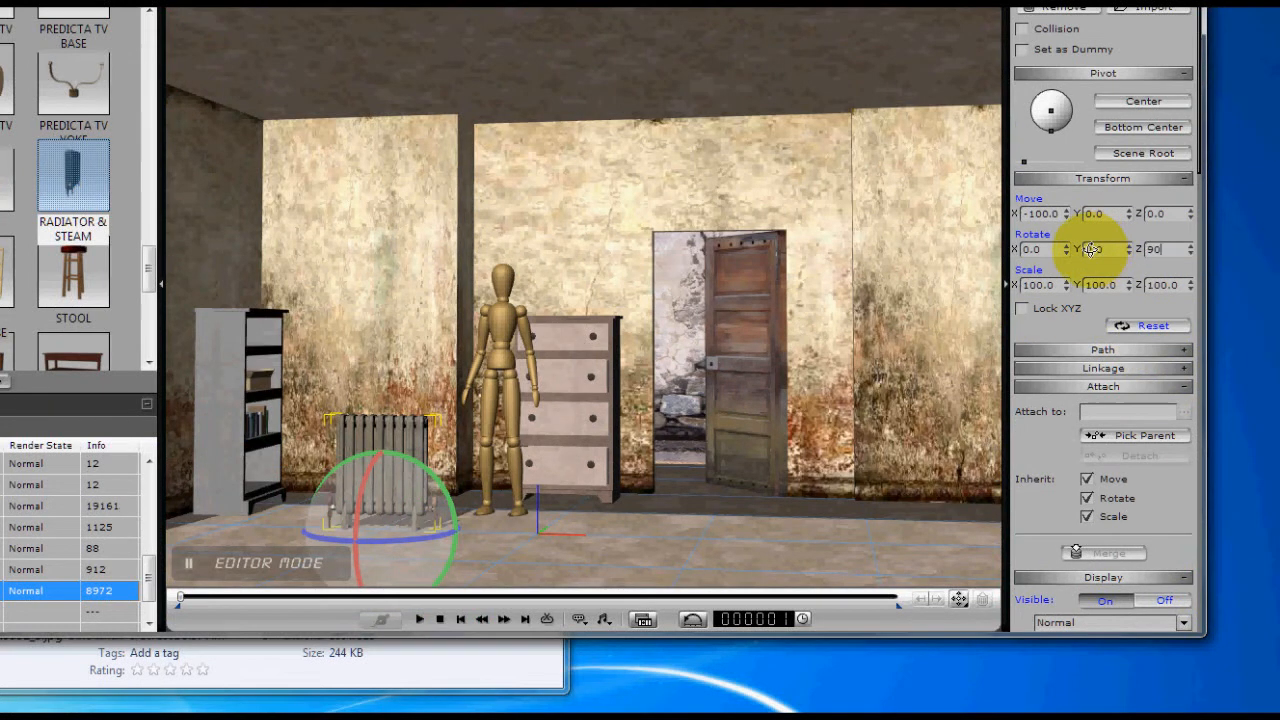
key("Return")
key("w")
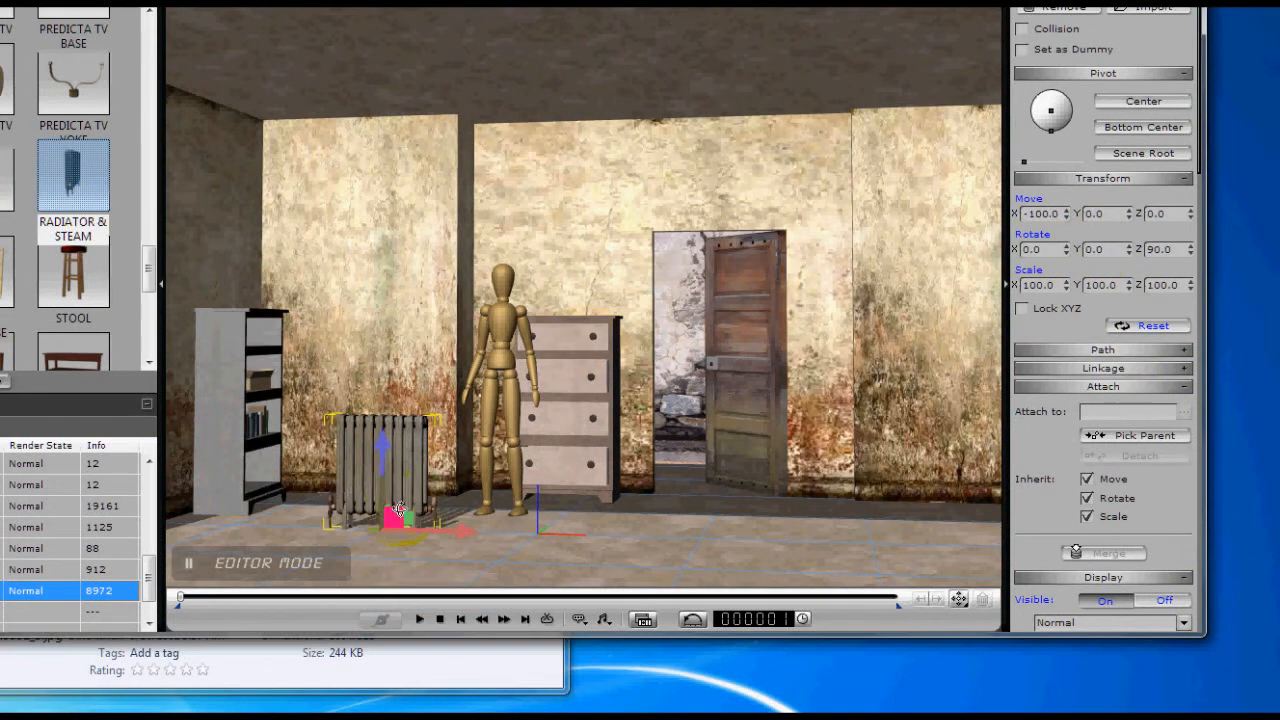
left_click_drag(409, 515, 471, 497)
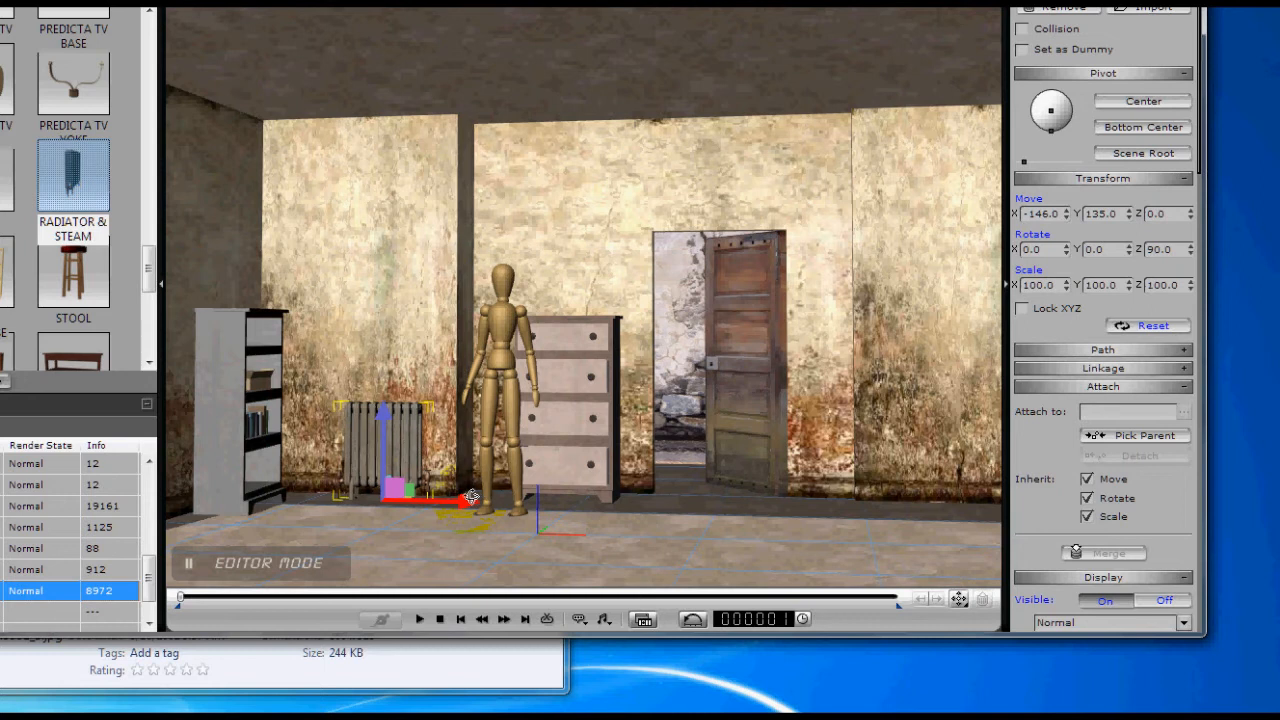
Play the scene briefly to check the radiator's steam effect up close, and stop playback
scroll(457, 491, "up", 1)
middle_click_drag(457, 491, 511, 429)
scroll(514, 426, "up", 2)
scroll(514, 426, "up", 2)
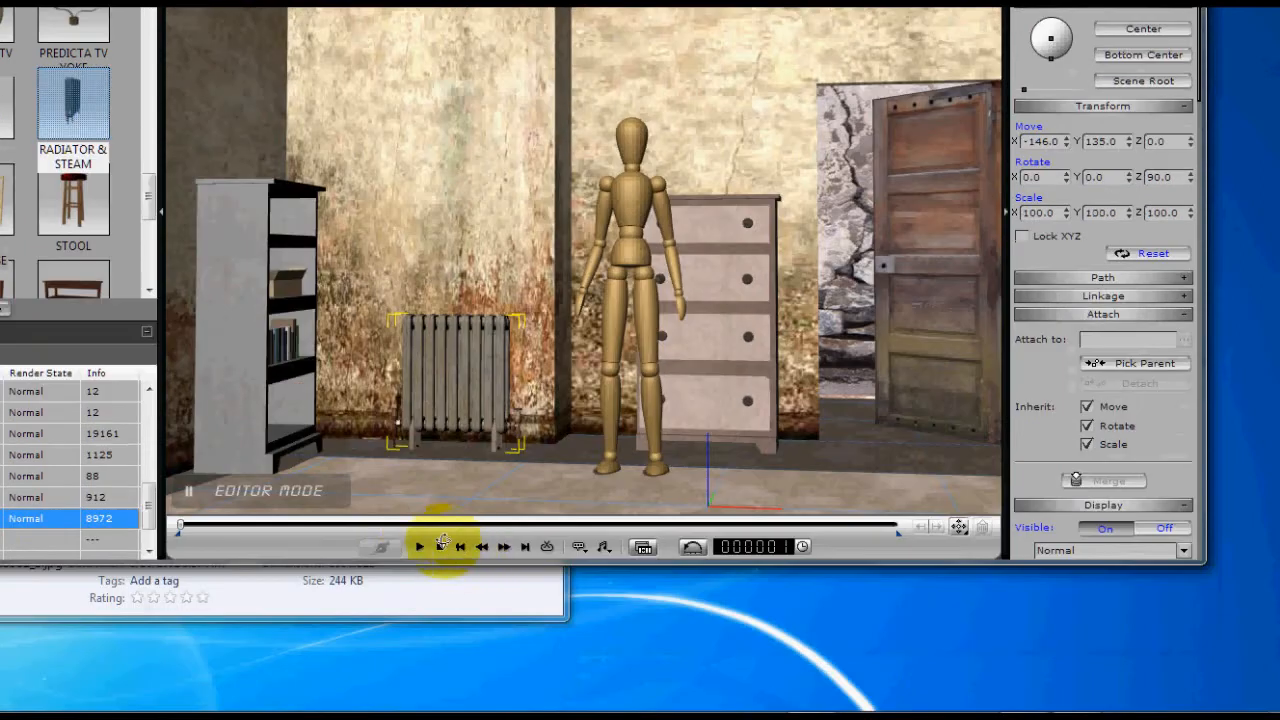
left_click(418, 541)
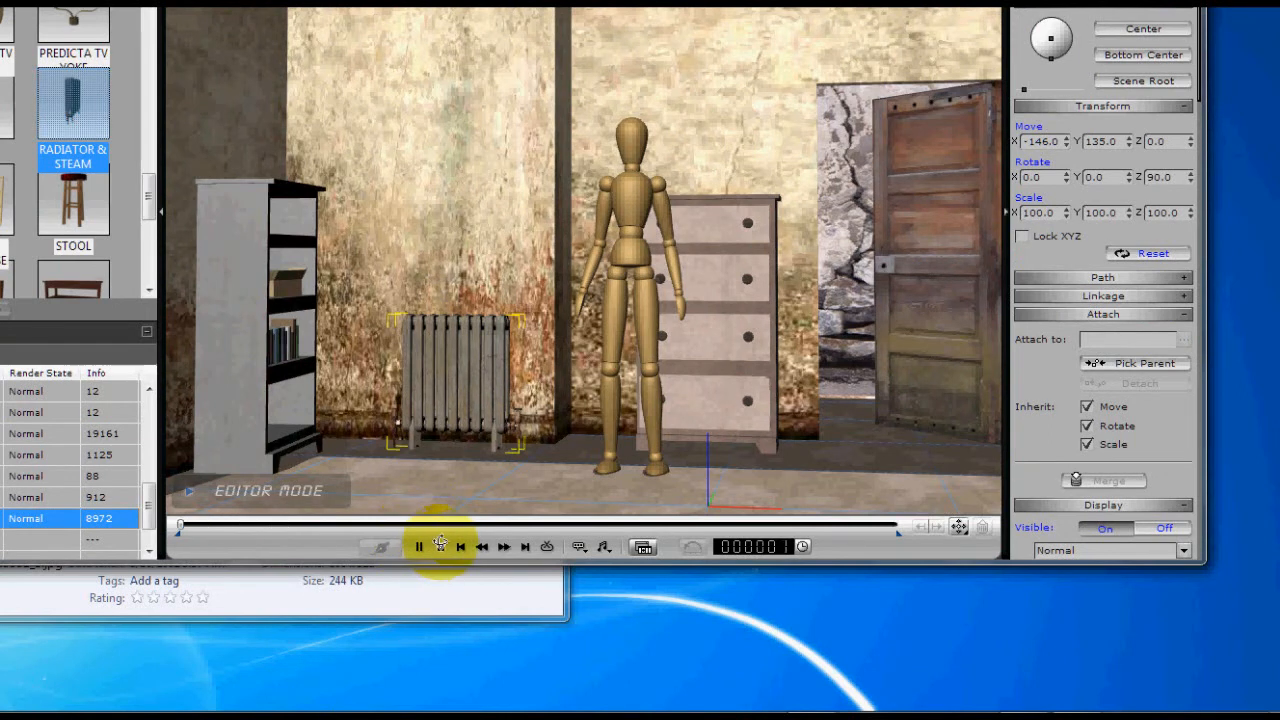
left_click(440, 544)
Add the TABLE prop from the ROOM library to the open floor and rotate it to 269 degrees about Z
left_click_drag(579, 314, 561, 361)
scroll(560, 360, "down", 5)
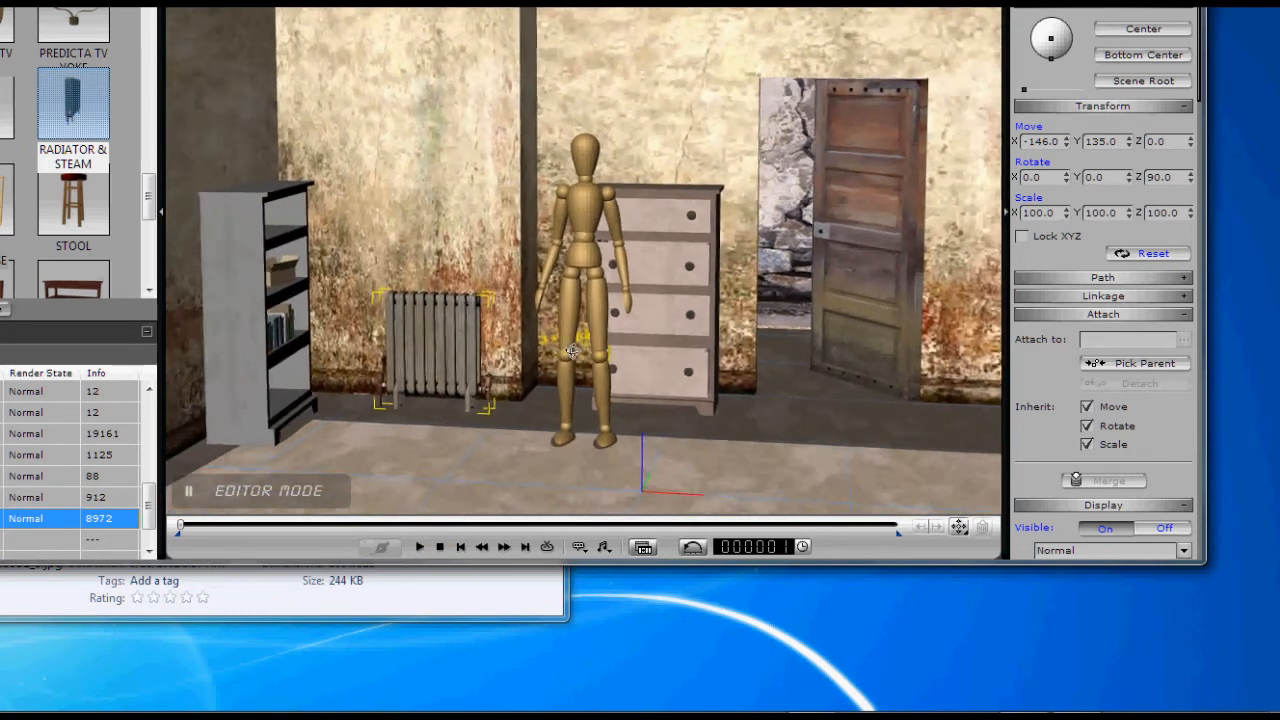
left_click_drag(640, 309, 565, 255)
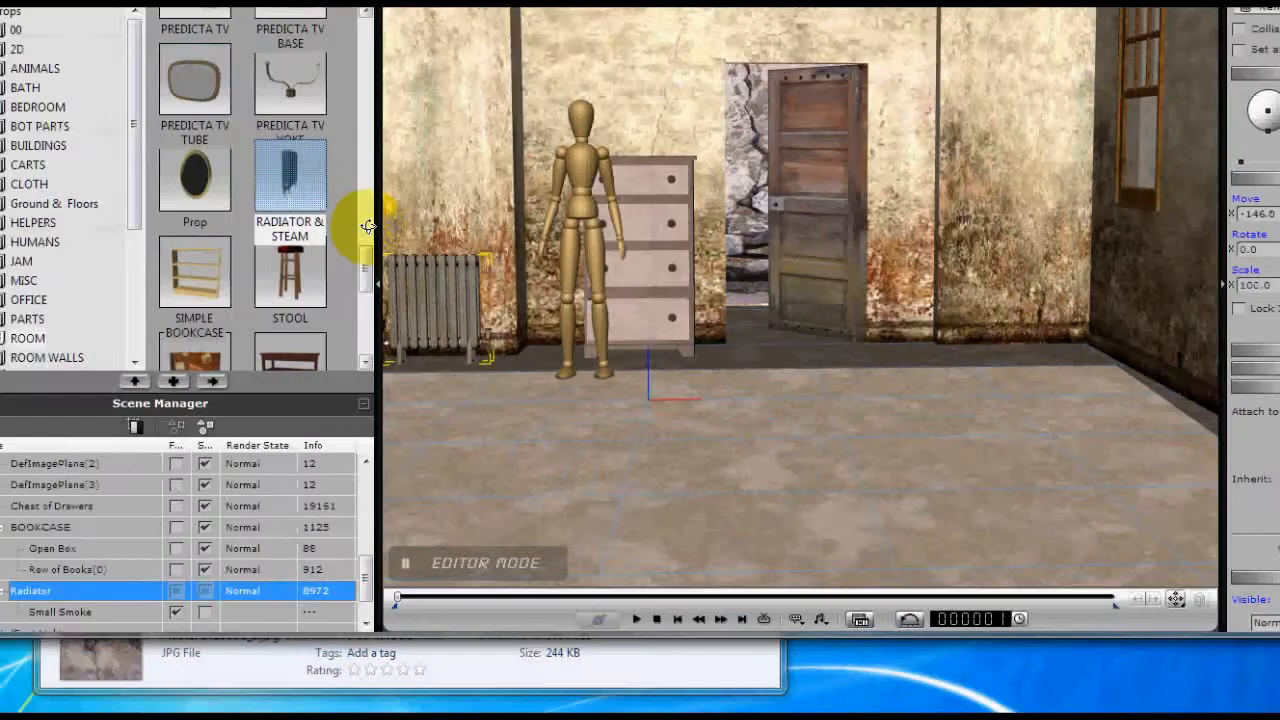
scroll(365, 243, "down", 2)
left_click_drag(290, 103, 953, 463)
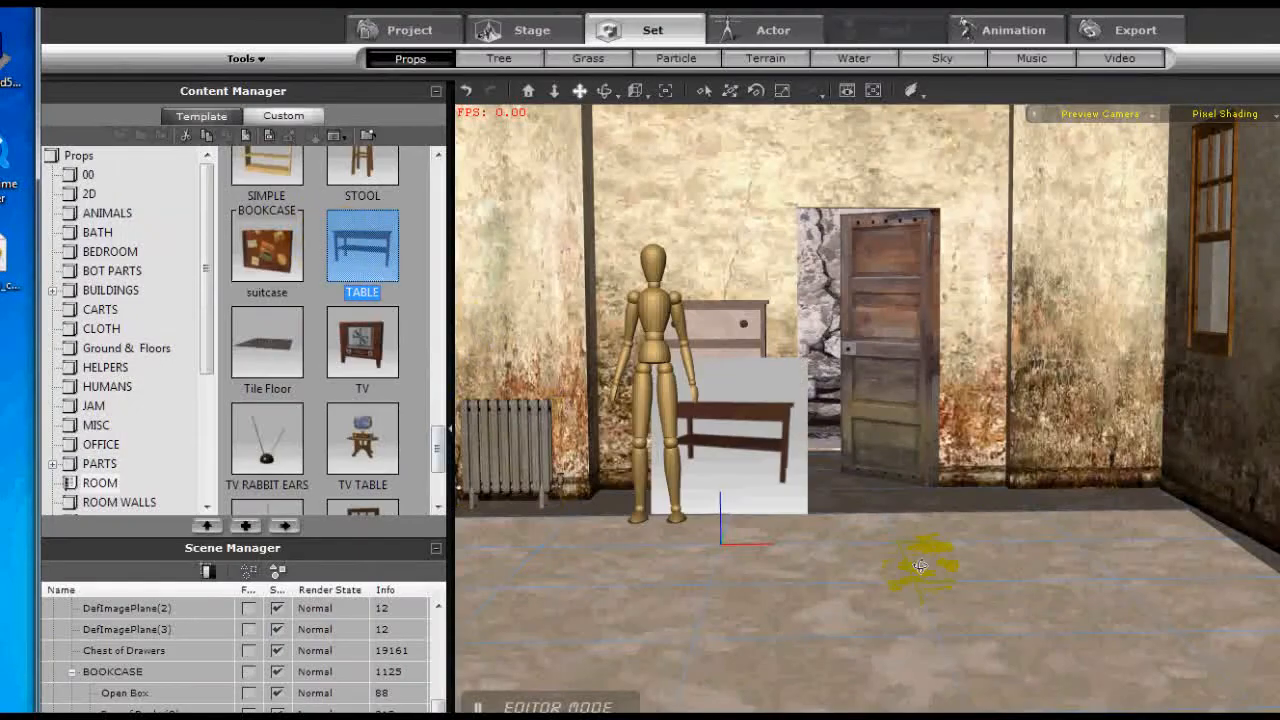
left_click_drag(953, 535, 954, 529)
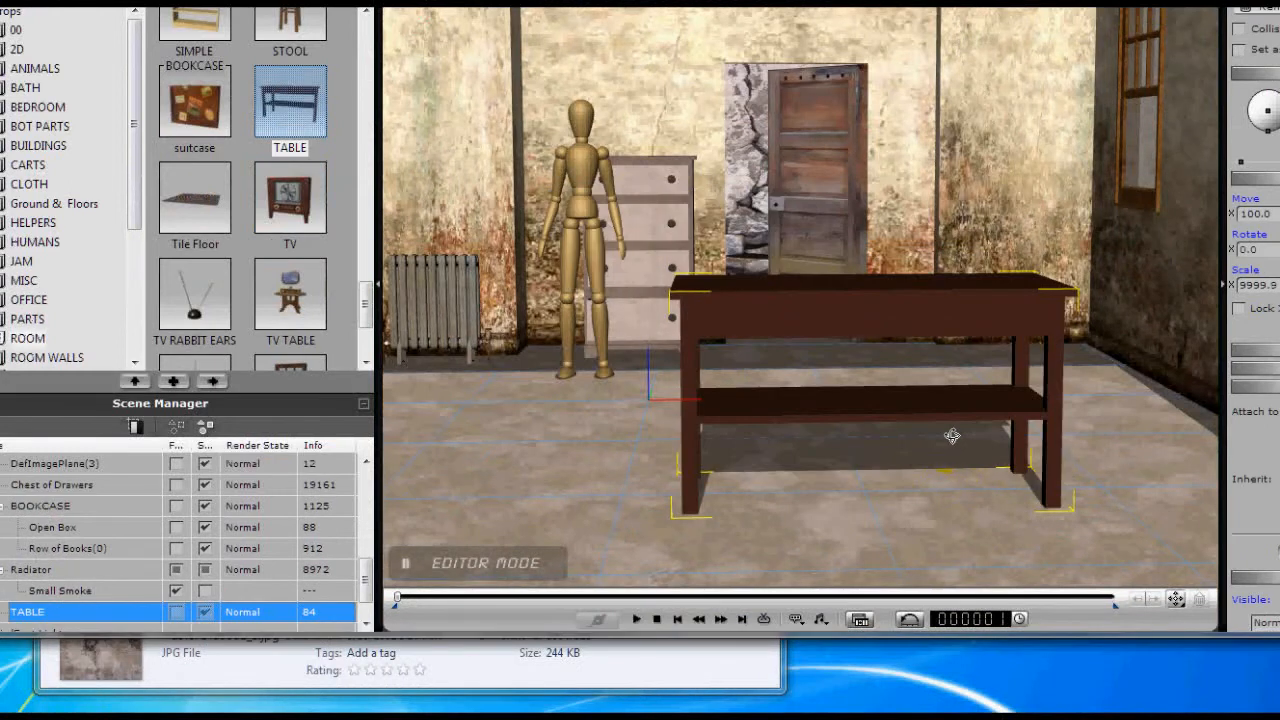
key("ctrl")
left_click_drag(907, 501, 823, 519)
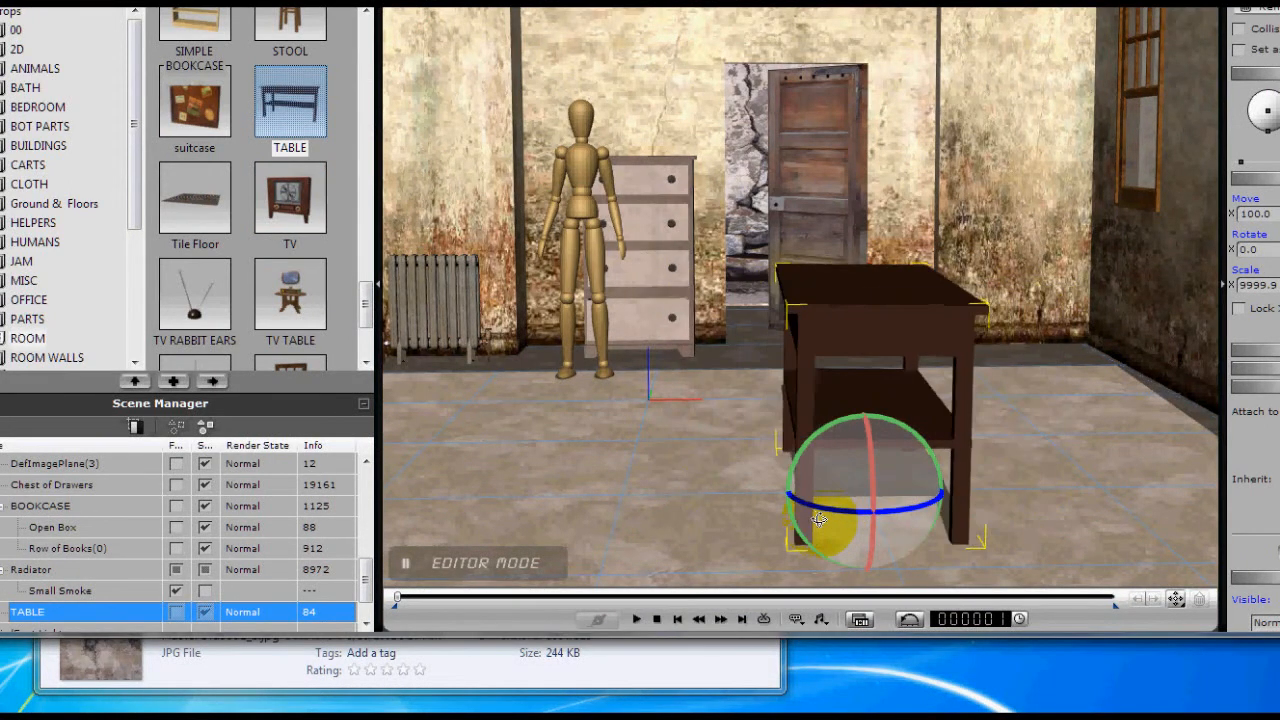
Move the table beneath the windows of the side wall, placing it at X 257 and adjusting its position along Y
left_click_drag(928, 491, 1080, 487)
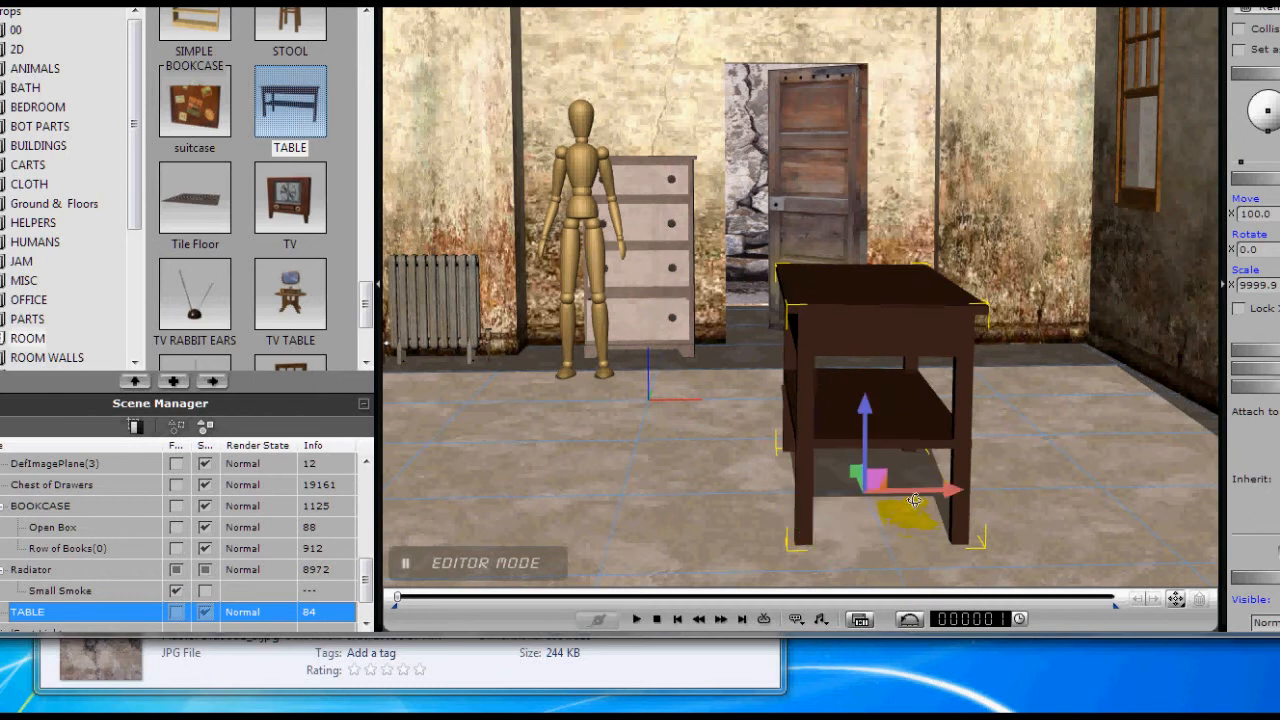
left_click_drag(722, 404, 900, 490)
left_click_drag(772, 377, 520, 302)
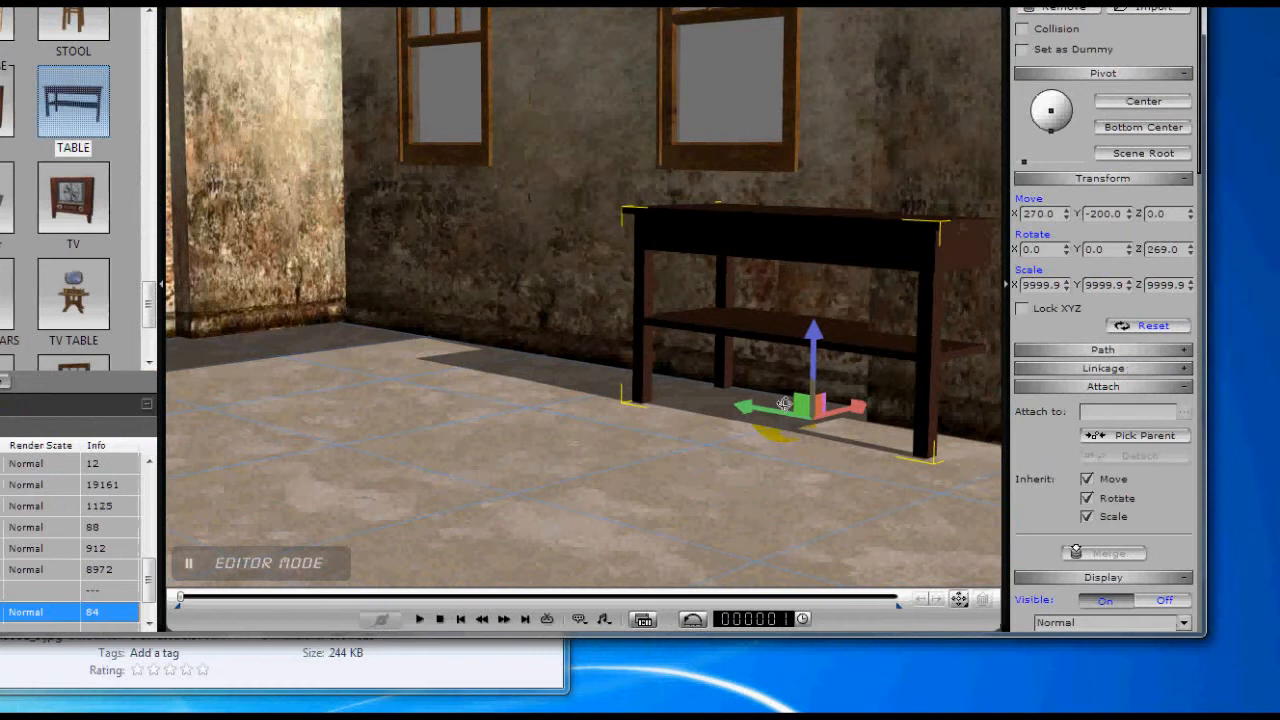
left_click_drag(785, 404, 598, 392)
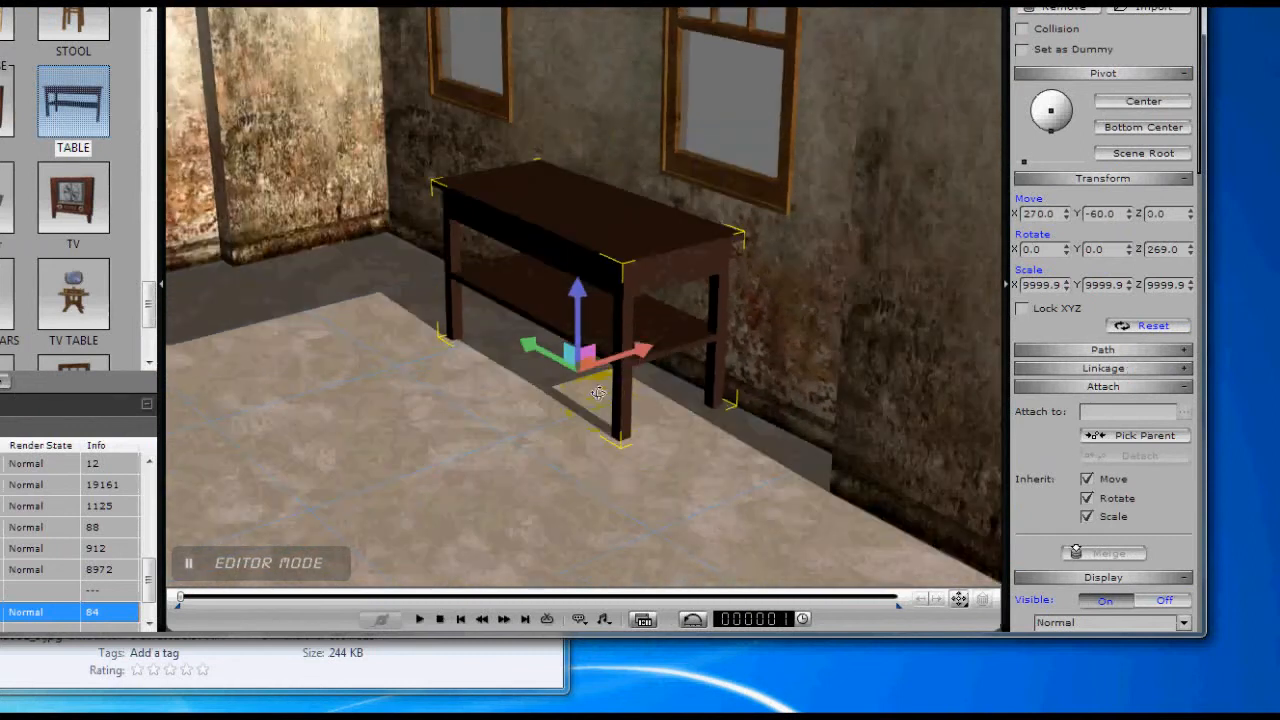
mouse_move(629, 351)
left_mouse_down()
mouse_move(595, 360)
mouse_move(609, 357)
left_mouse_up()
left_click_drag(666, 428, 778, 373)
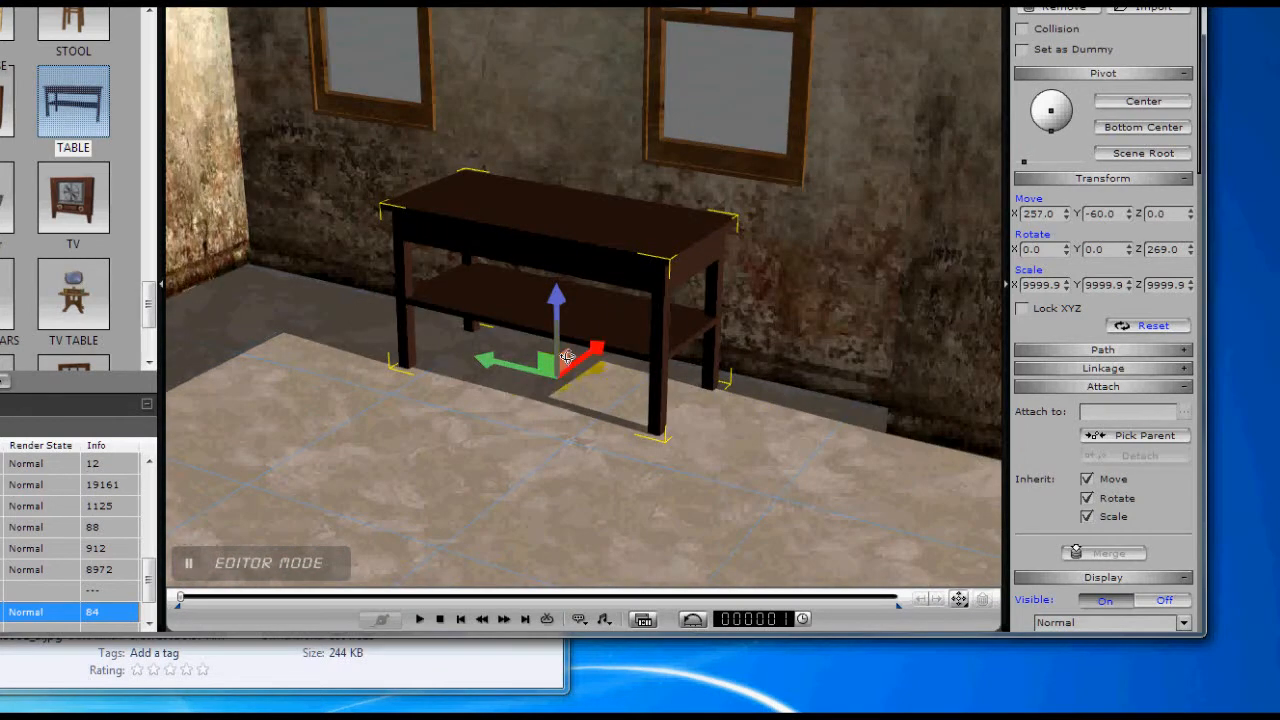
left_click_drag(499, 360, 523, 375)
Add the FAN COMP prop from the ROOM library to the floor near the table
left_click_drag(634, 428, 88, 247)
left_click_drag(218, 290, 220, 318)
left_click_drag(365, 318, 344, 122)
scroll(340, 190, "up", 2)
left_click_drag(195, 287, 654, 498)
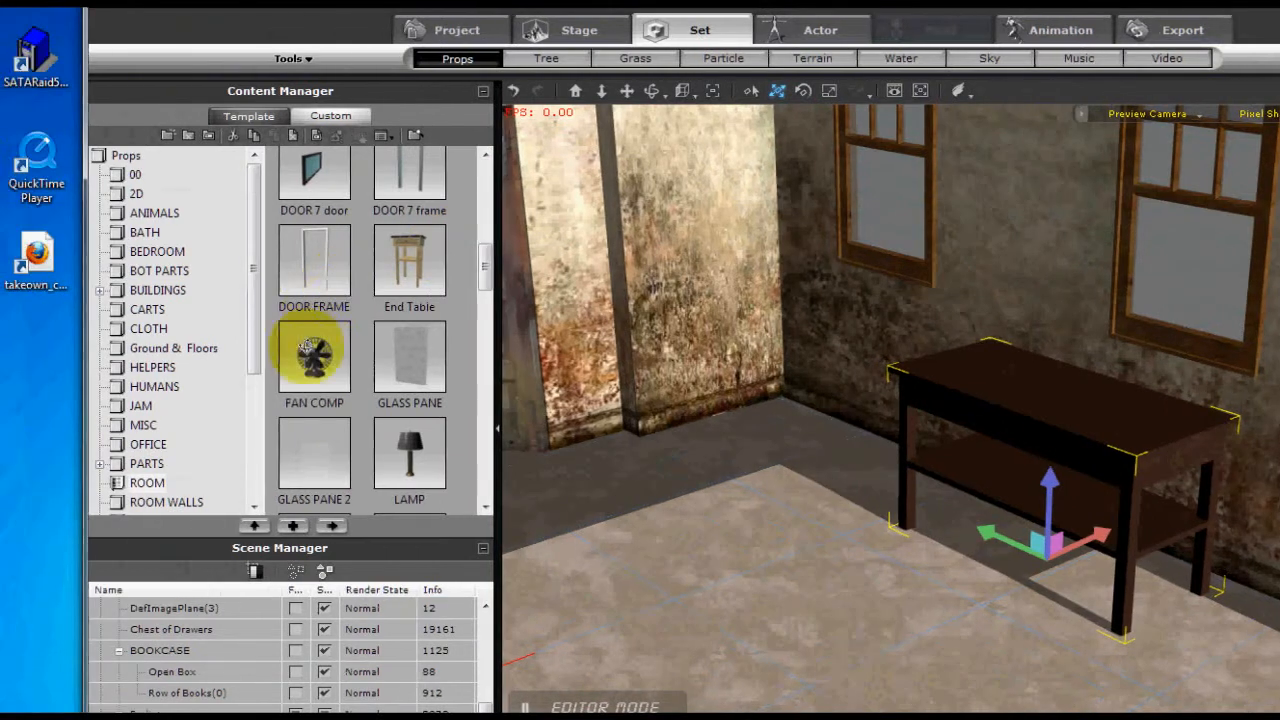
left_click_drag(790, 512, 789, 512)
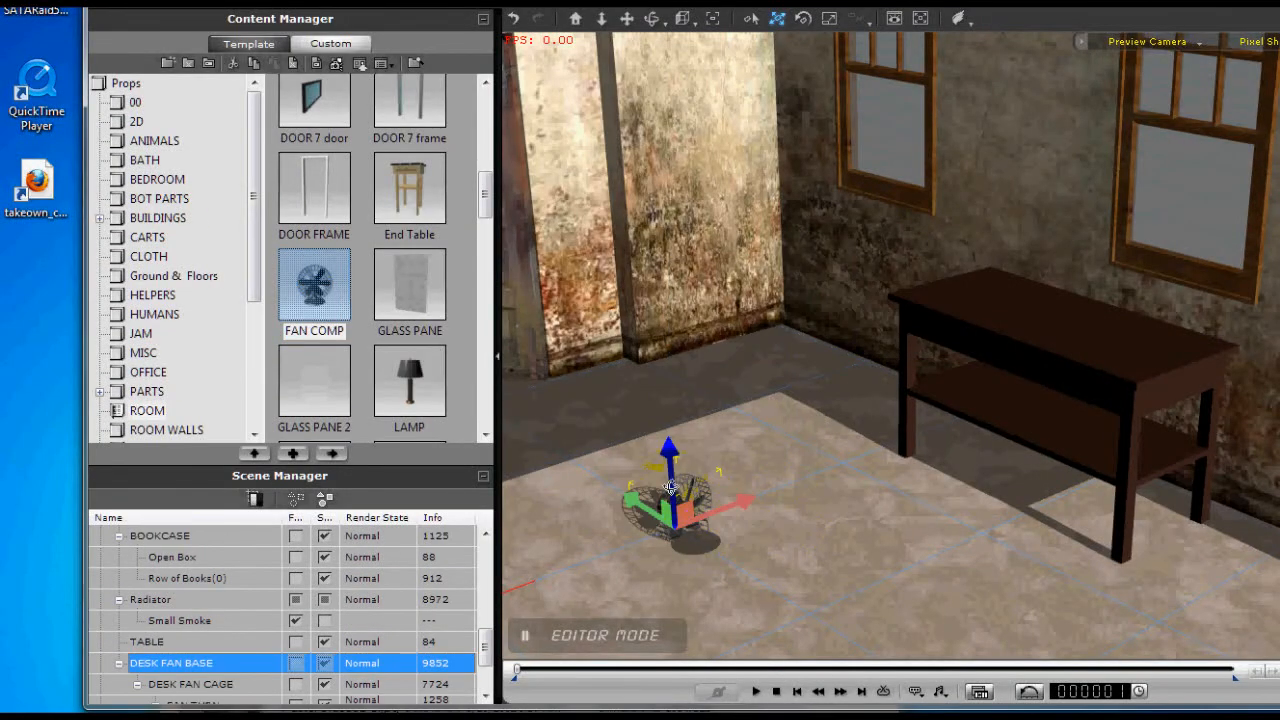
Set the desk fan on the tabletop at X 252, Y -120, Z 99, enlarged to scale 577.3 and rotated to 260 degrees about Z
left_click_drag(668, 472, 696, 436)
left_click_drag(704, 389, 1089, 395)
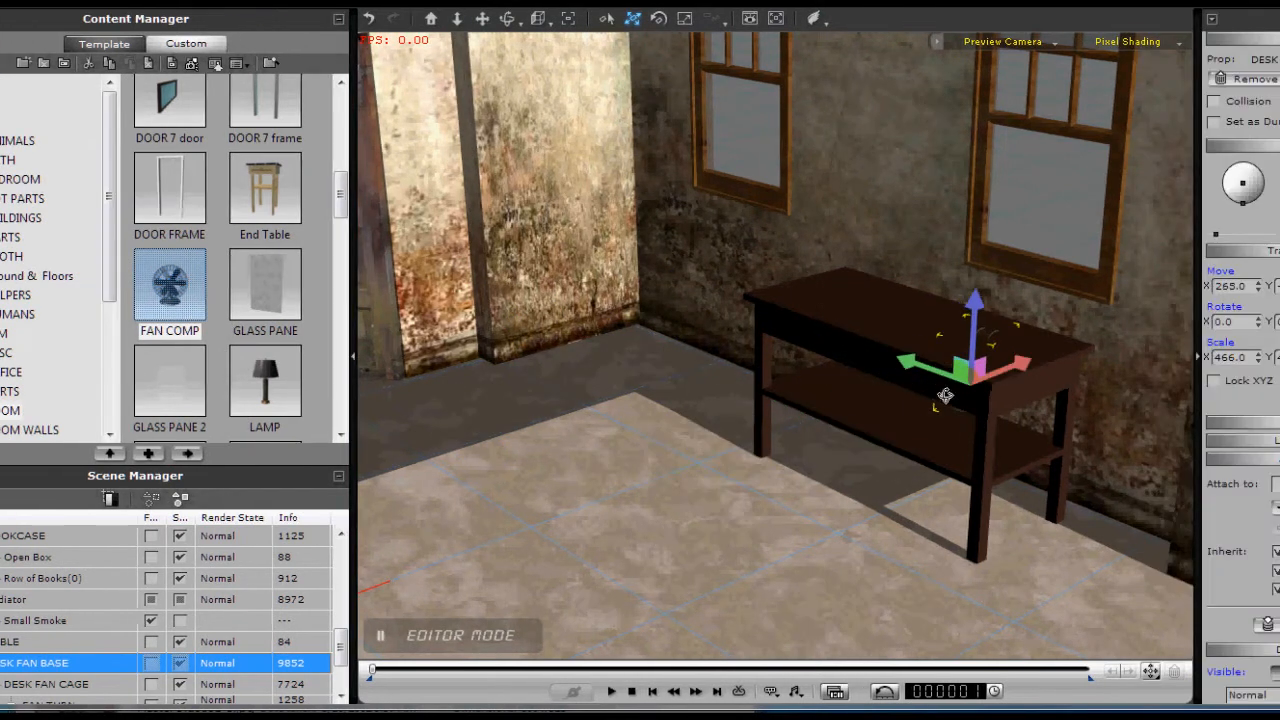
left_click_drag(940, 376, 934, 301)
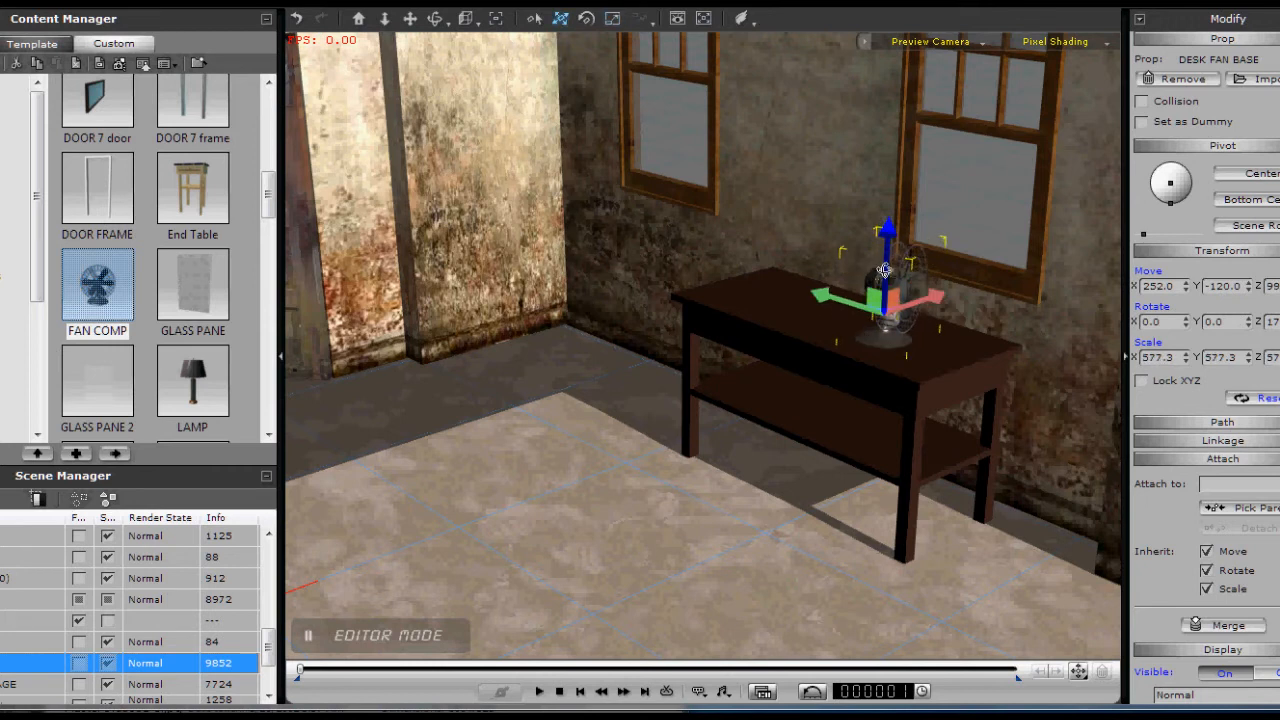
key("e")
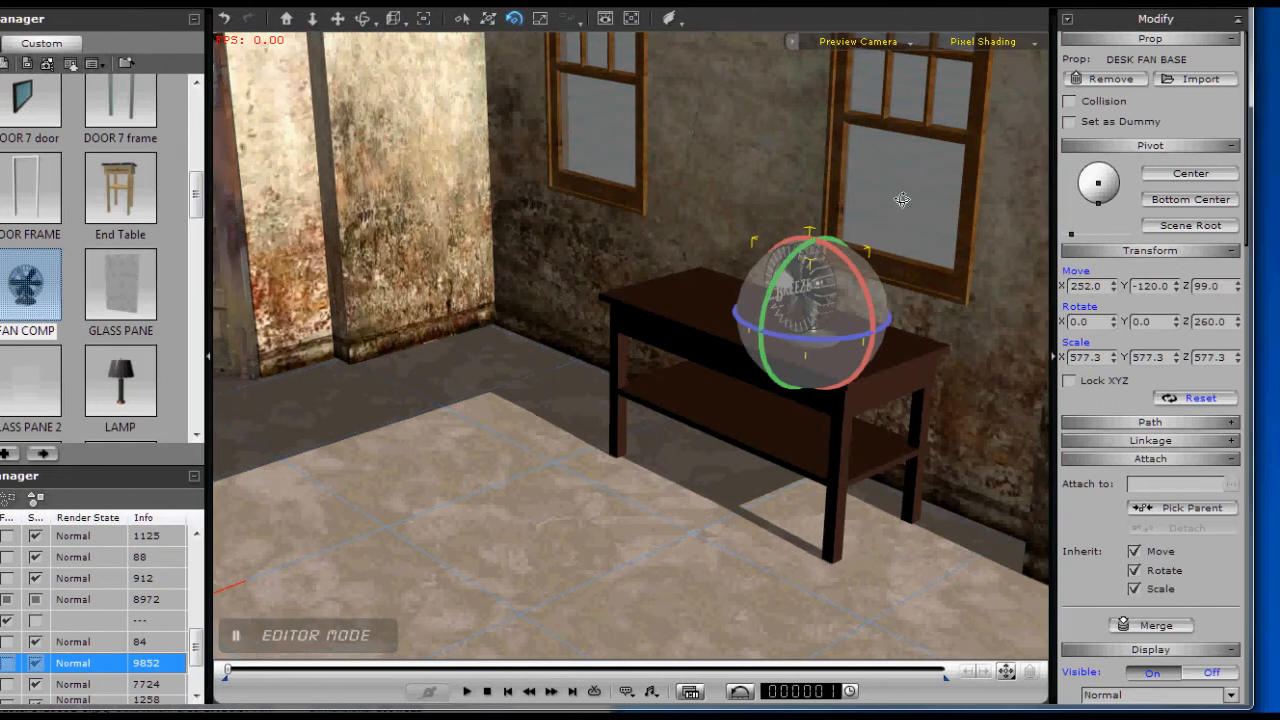
Play the scene briefly to check the desk fan's animation, and stop playback
middle_click_drag(856, 443, 801, 462)
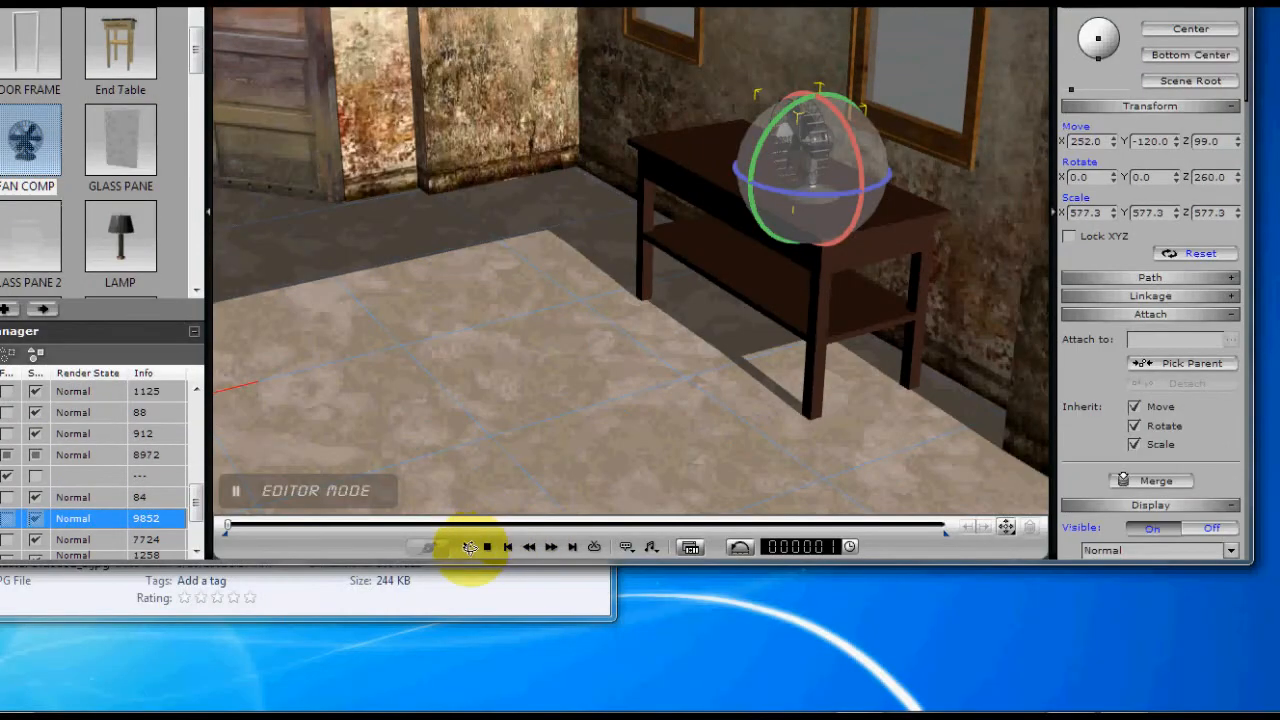
left_click(470, 546)
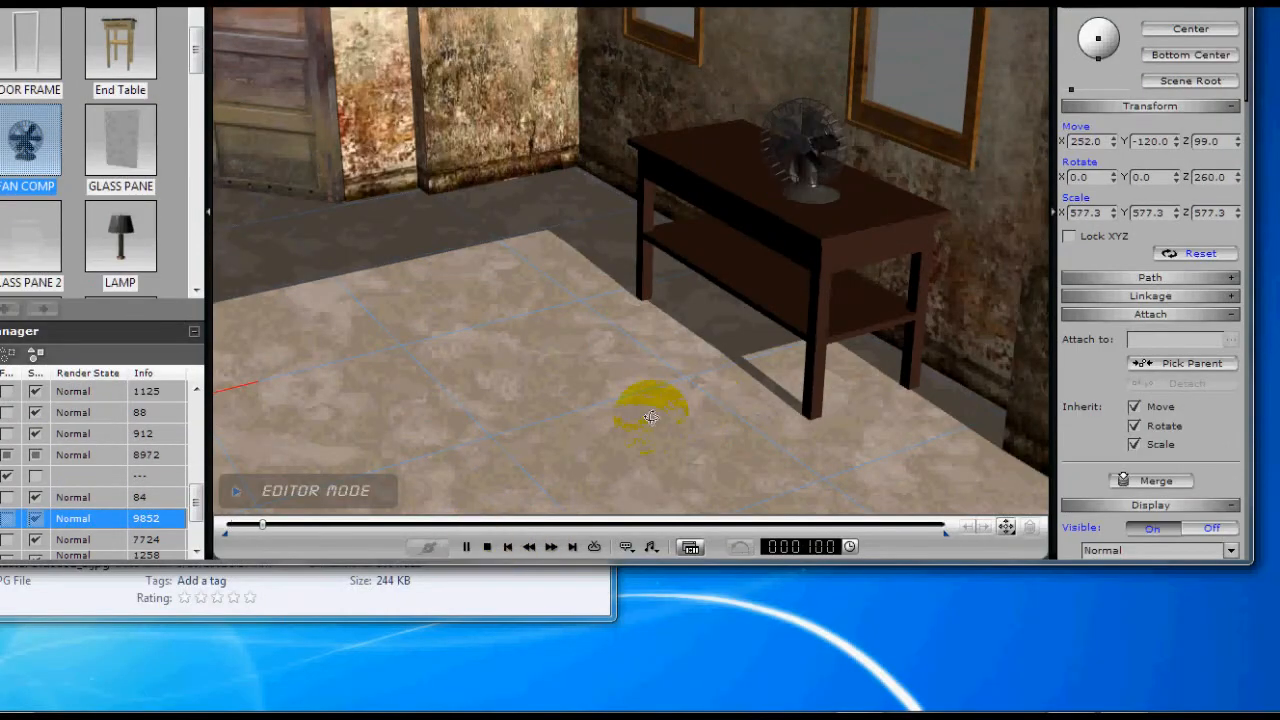
left_click(484, 546)
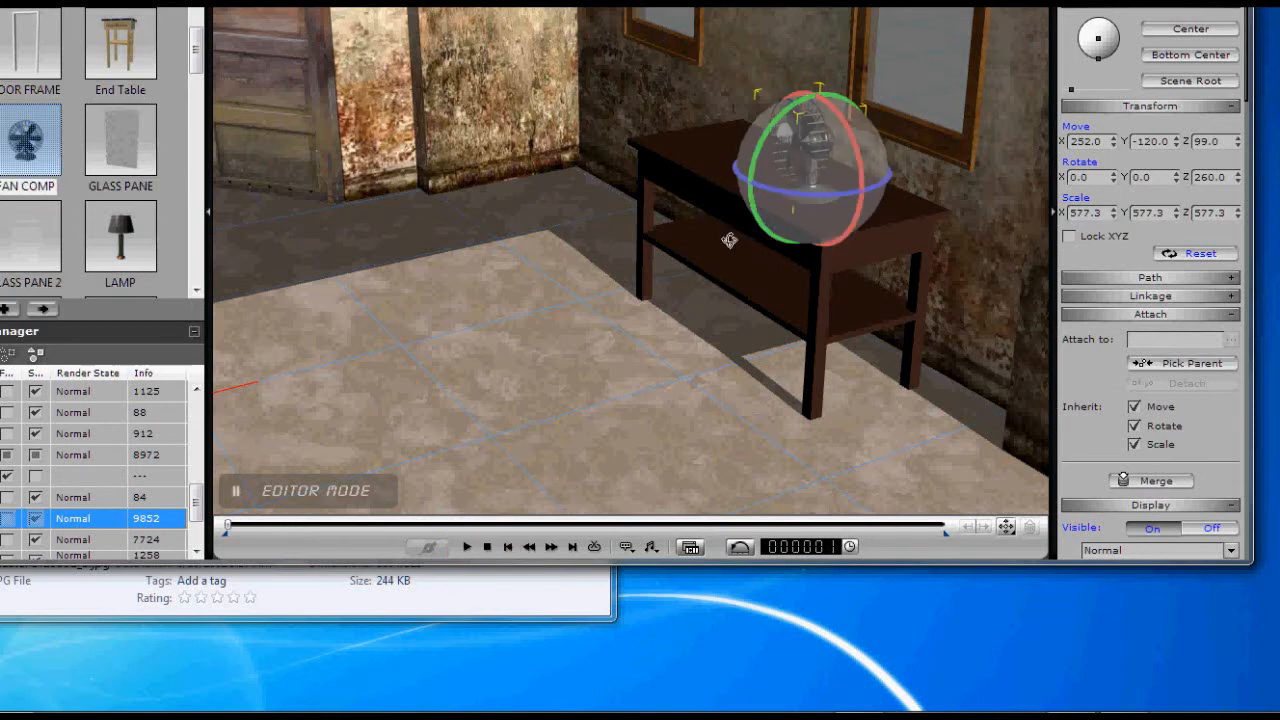
Add the OLD BED COMP prop from the BEDROOM library to the open floor in front of the bookcase
left_click_drag(523, 316, 709, 291)
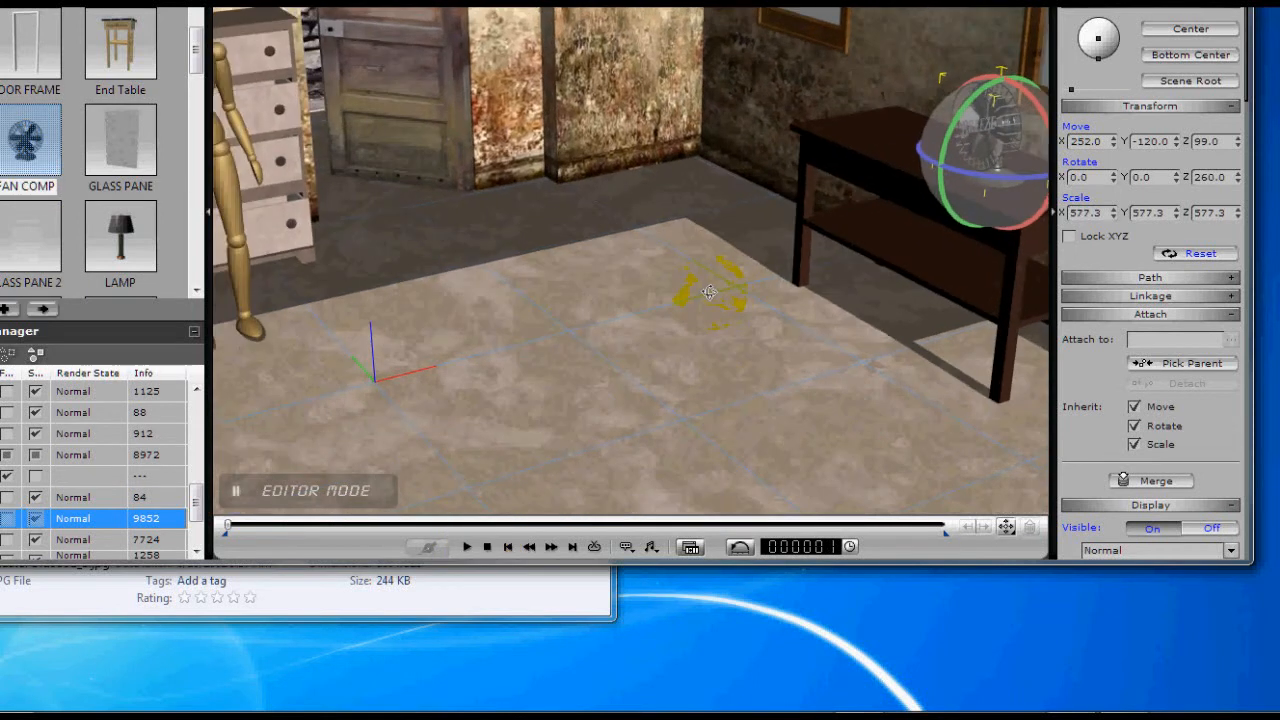
left_click(689, 301)
scroll(689, 301, "down", 4)
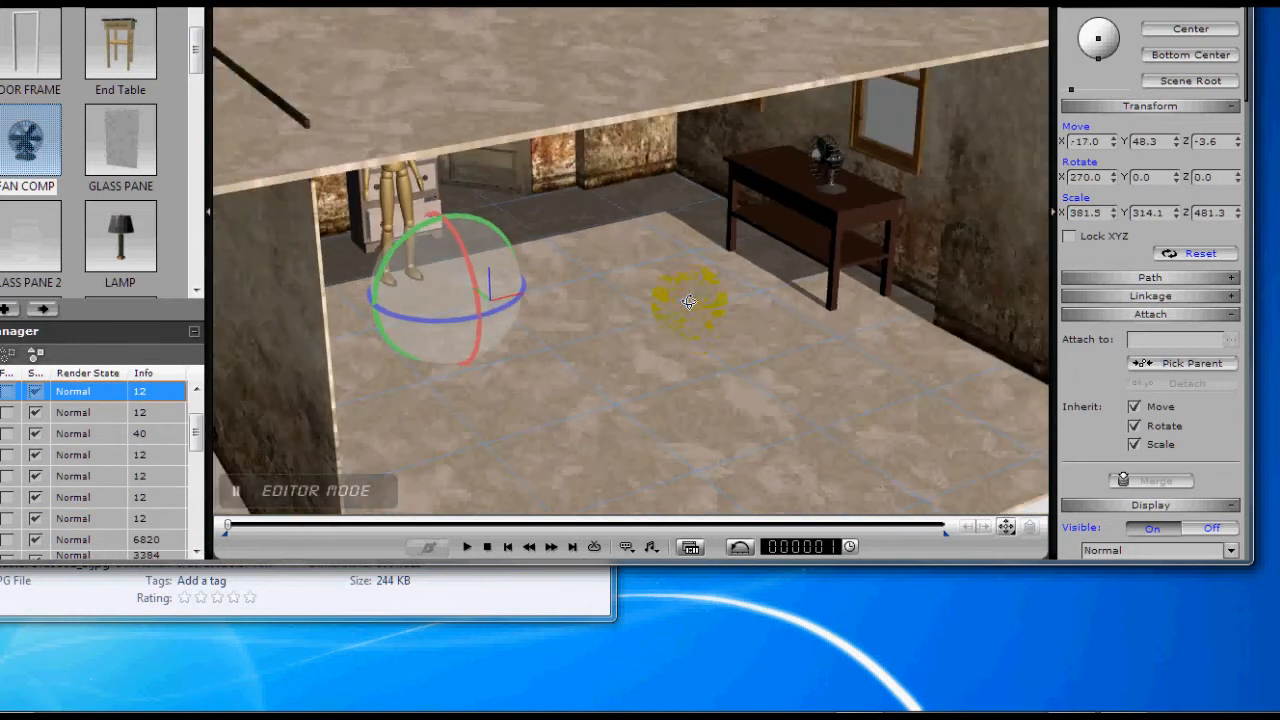
left_click_drag(728, 364, 791, 255)
left_click_drag(790, 327, 614, 297)
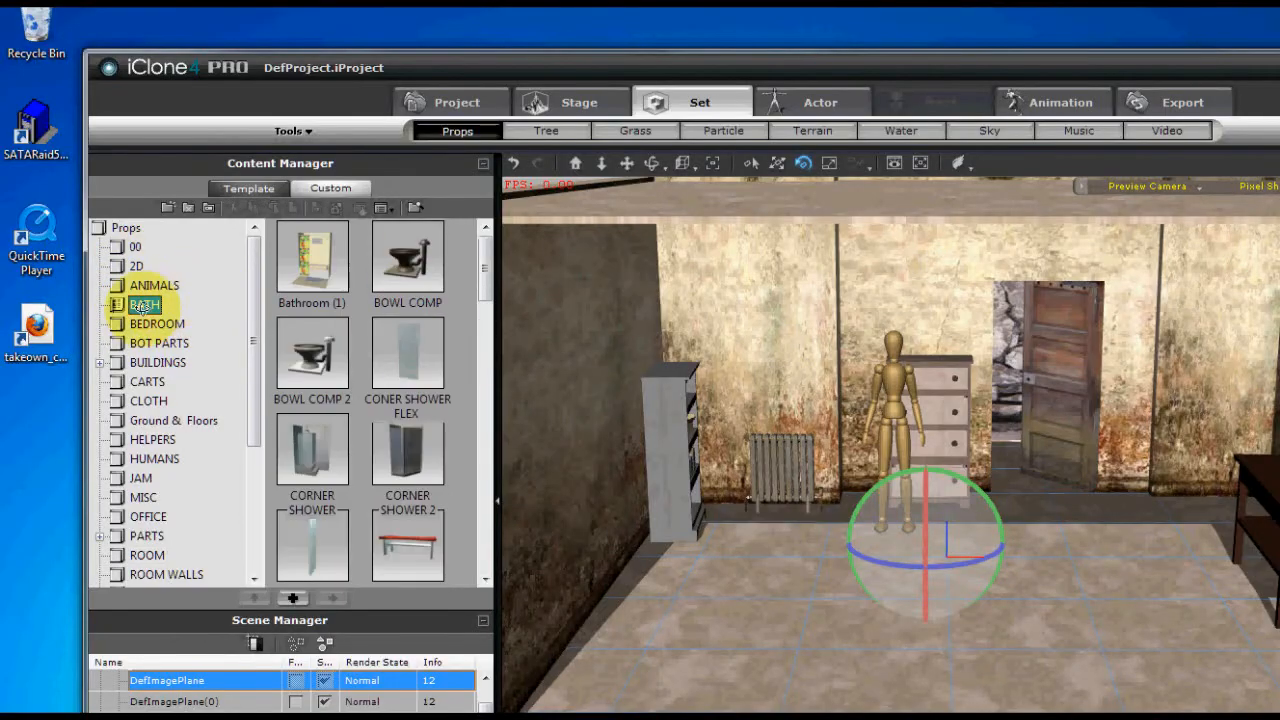
left_click_drag(482, 277, 483, 448)
left_click_drag(410, 420, 826, 661)
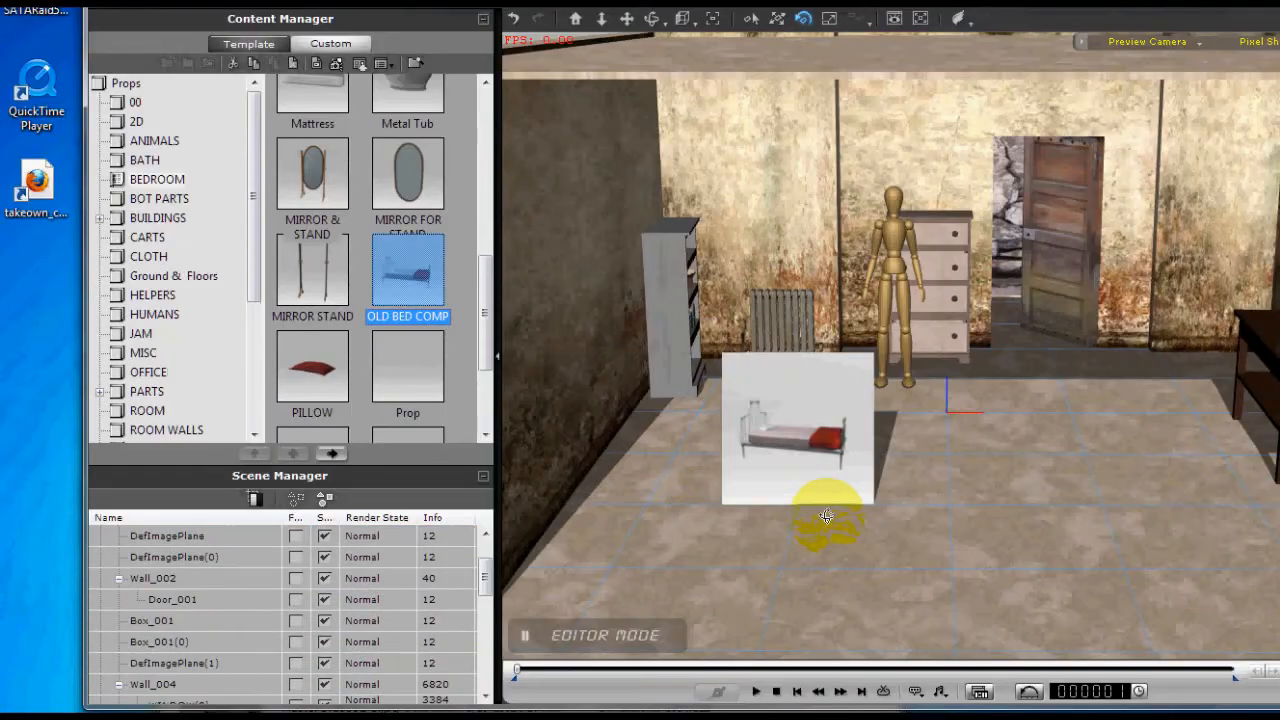
left_click_drag(826, 516, 826, 516)
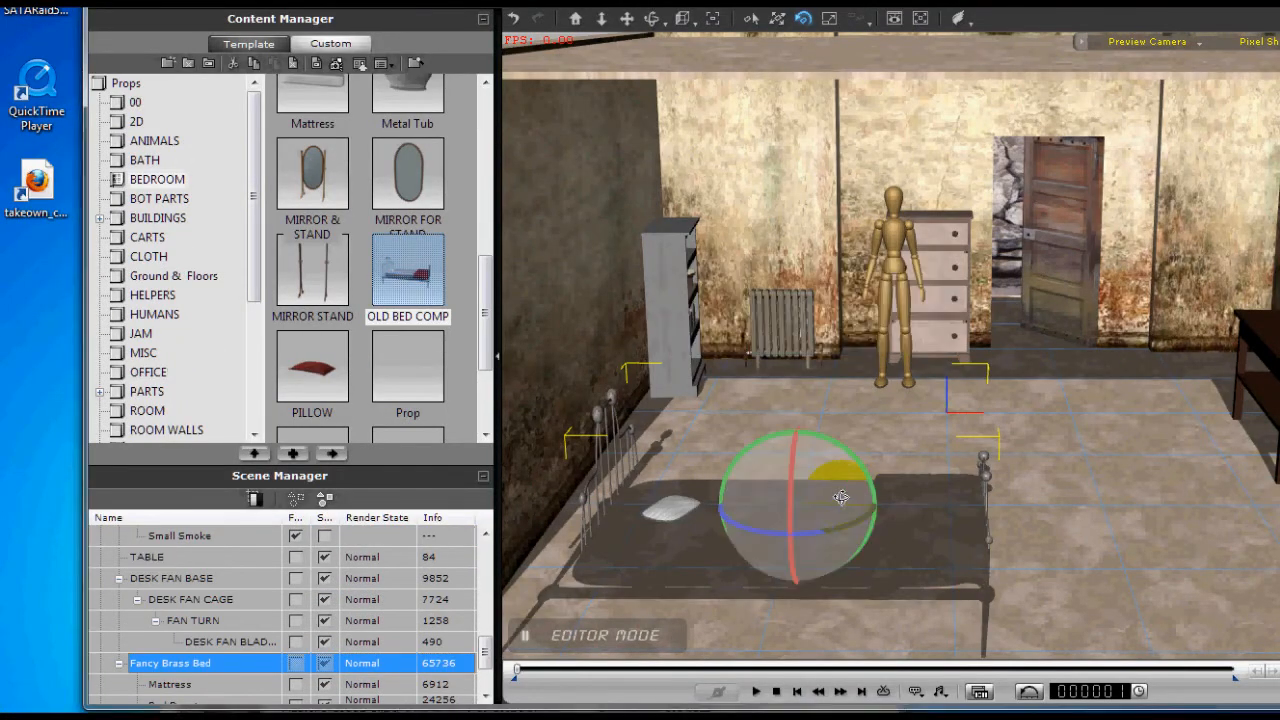
Raise the brass bed along Z so its legs stand on the floor
key("w")
left_click_drag(795, 448, 787, 385)
right_click_drag(1046, 441, 950, 440)
left_click_drag(830, 433, 835, 404)
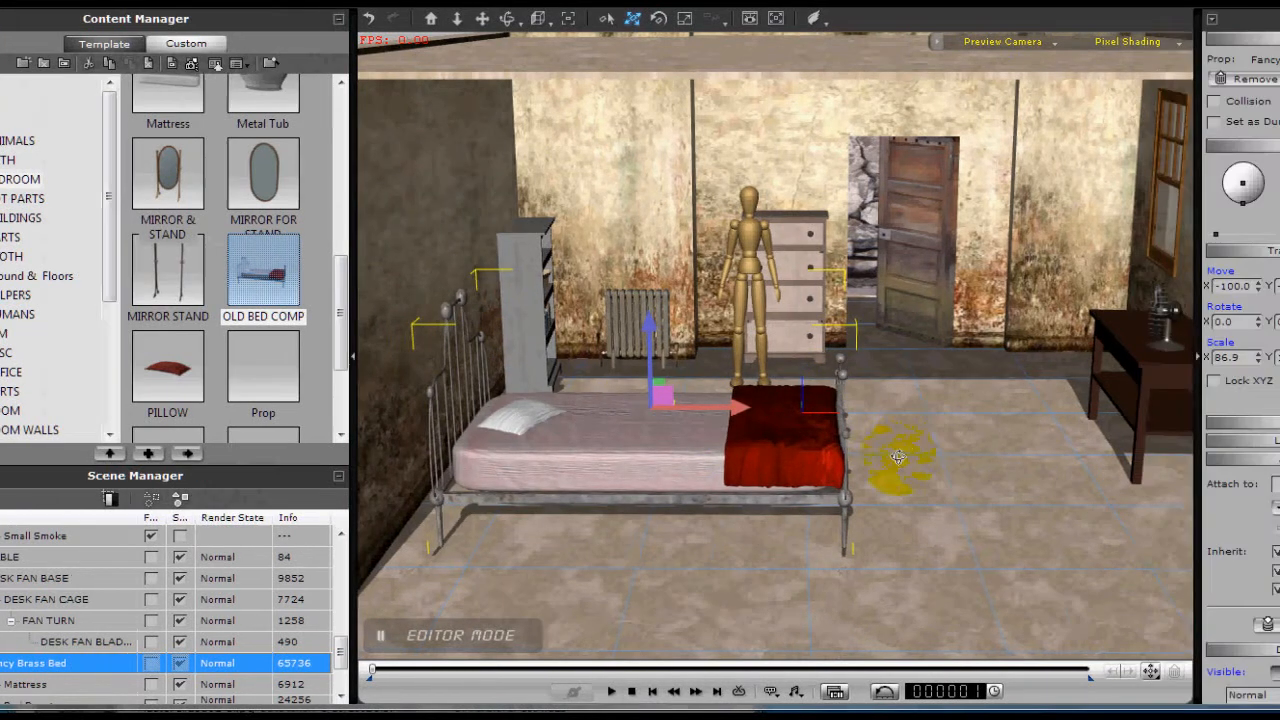
left_click_drag(676, 319, 668, 327)
right_click_drag(891, 378, 882, 222)
middle_click_drag(975, 268, 857, 360)
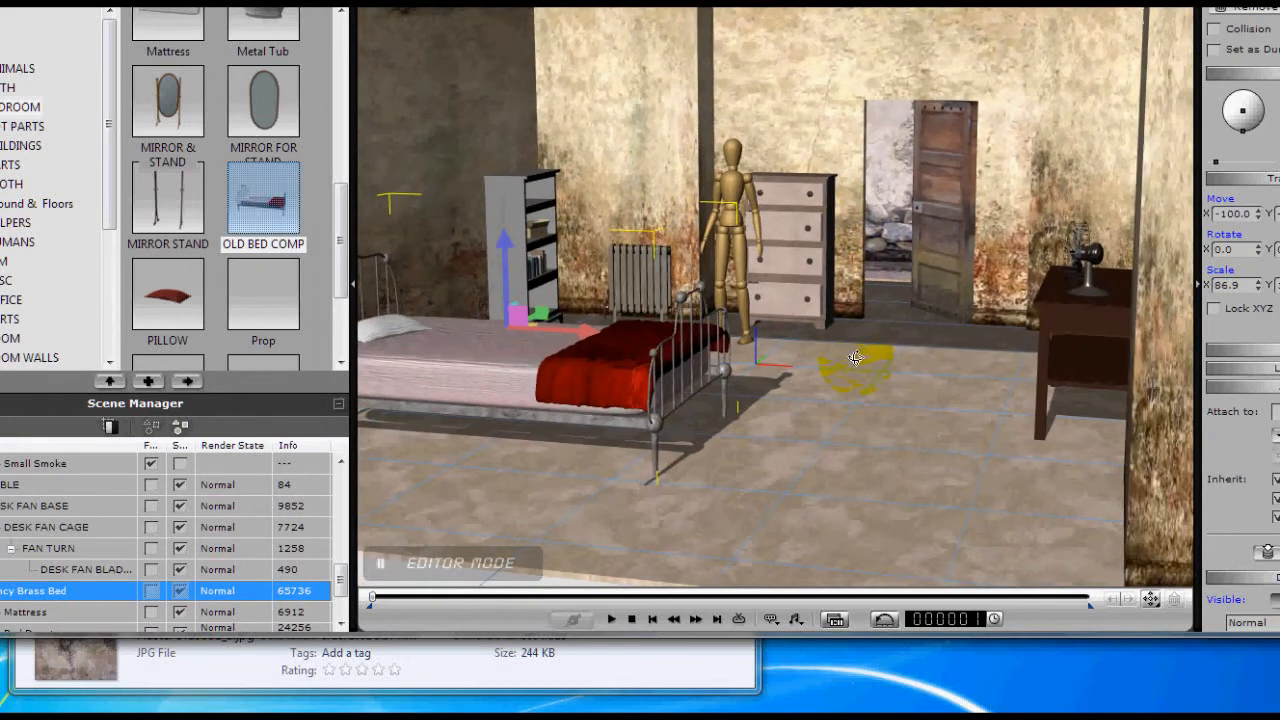
Add the POSTER 01 prop from the ROOM library to the open floor of the room
scroll(855, 358, "down", 3)
scroll(855, 358, "up", 4)
scroll(844, 366, "up", 2)
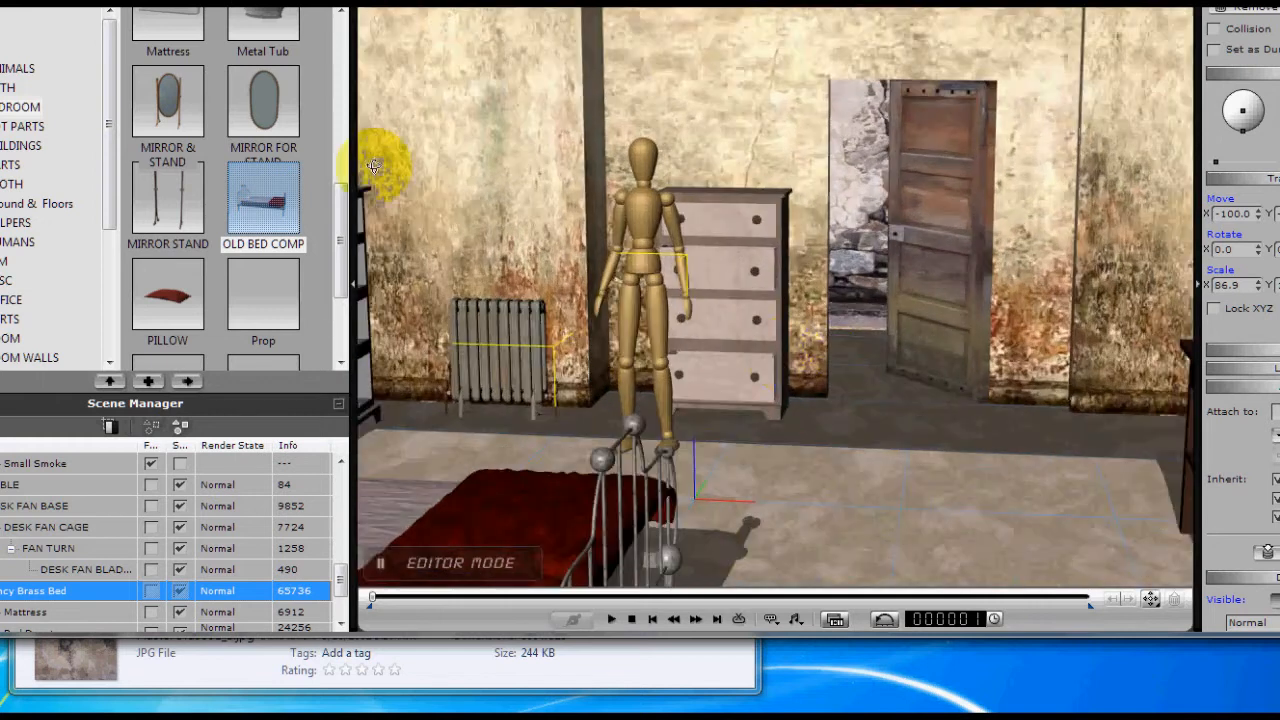
left_click_drag(340, 203, 340, 246)
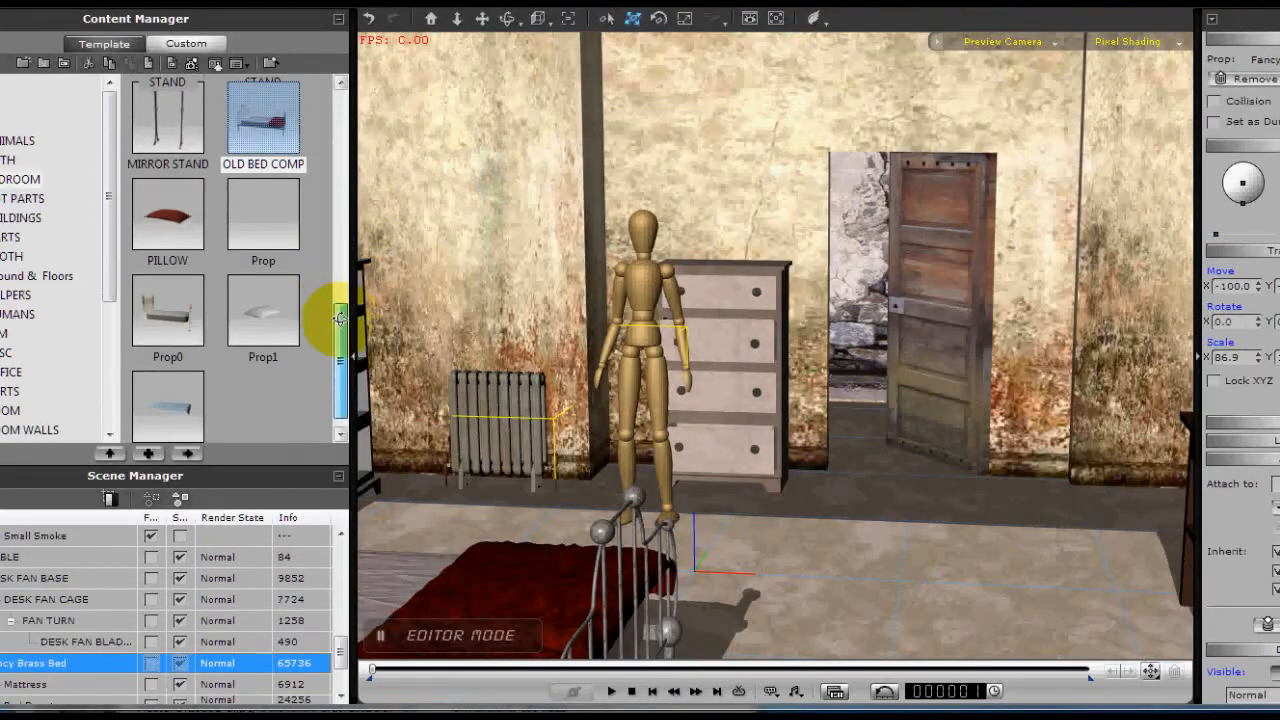
left_click_drag(340, 318, 280, 132)
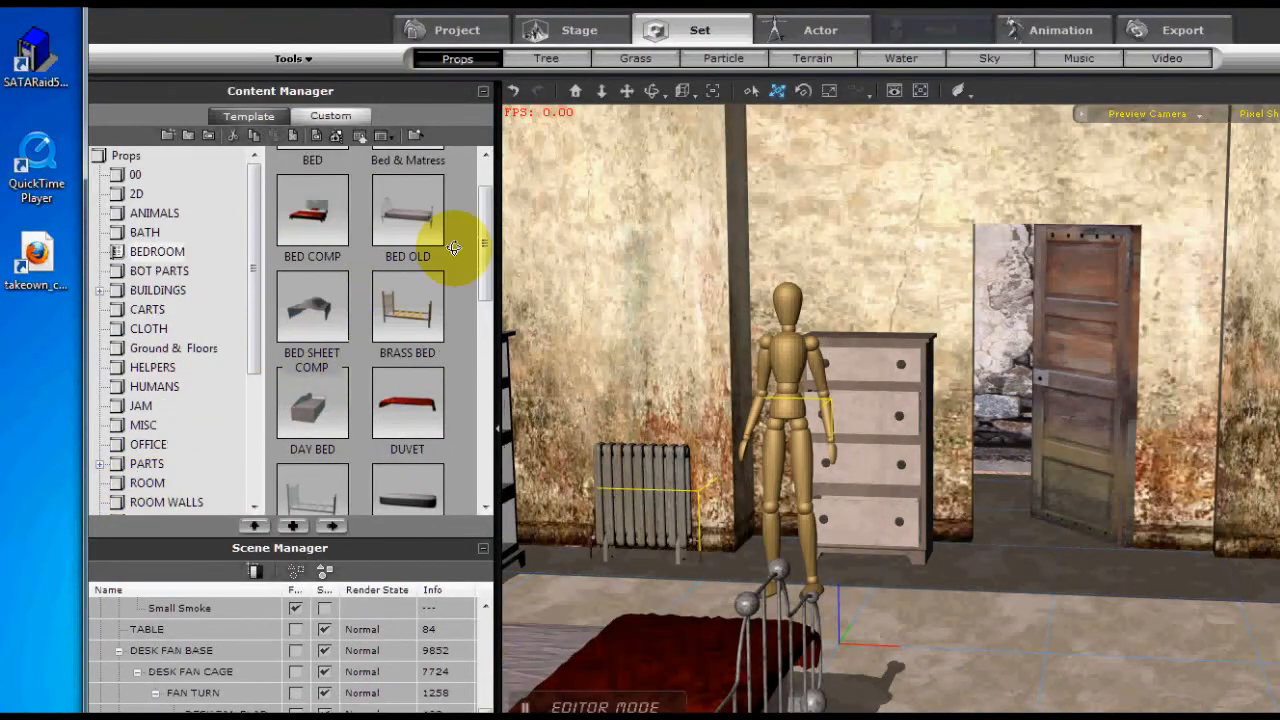
left_click(147, 482)
left_click_drag(480, 183, 476, 366)
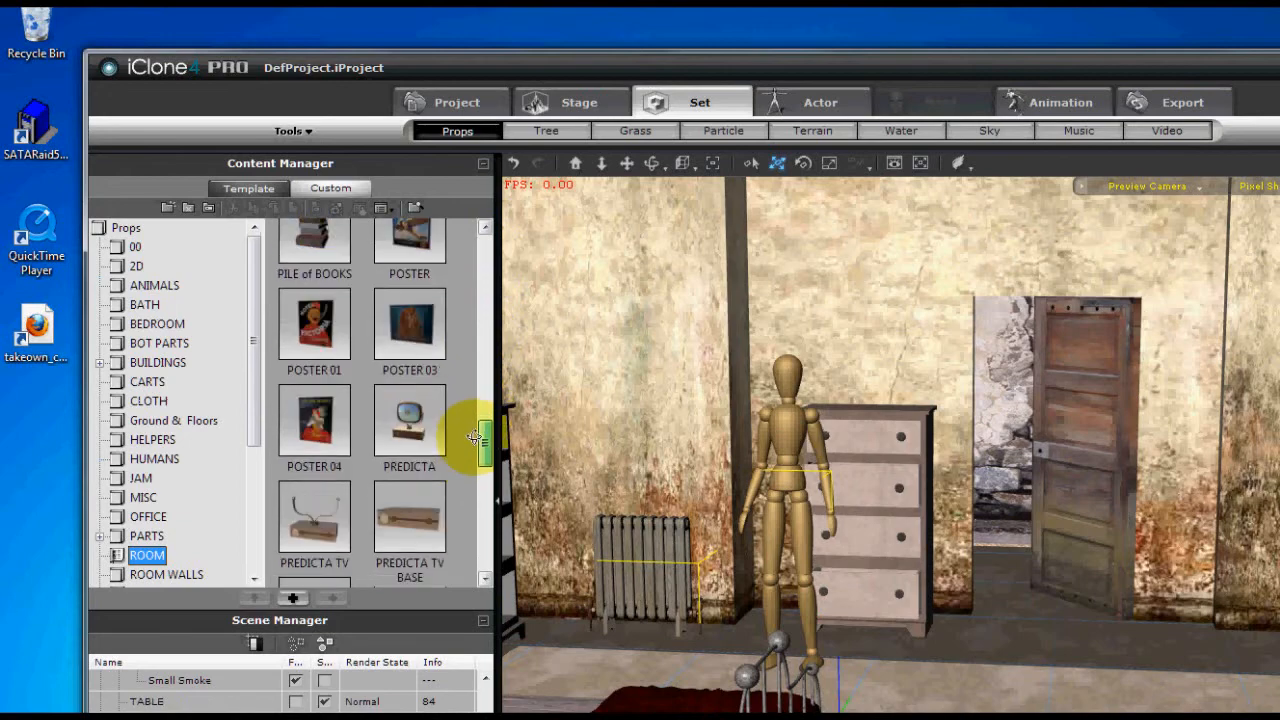
left_click_drag(314, 325, 970, 690)
left_click_drag(899, 473, 900, 474)
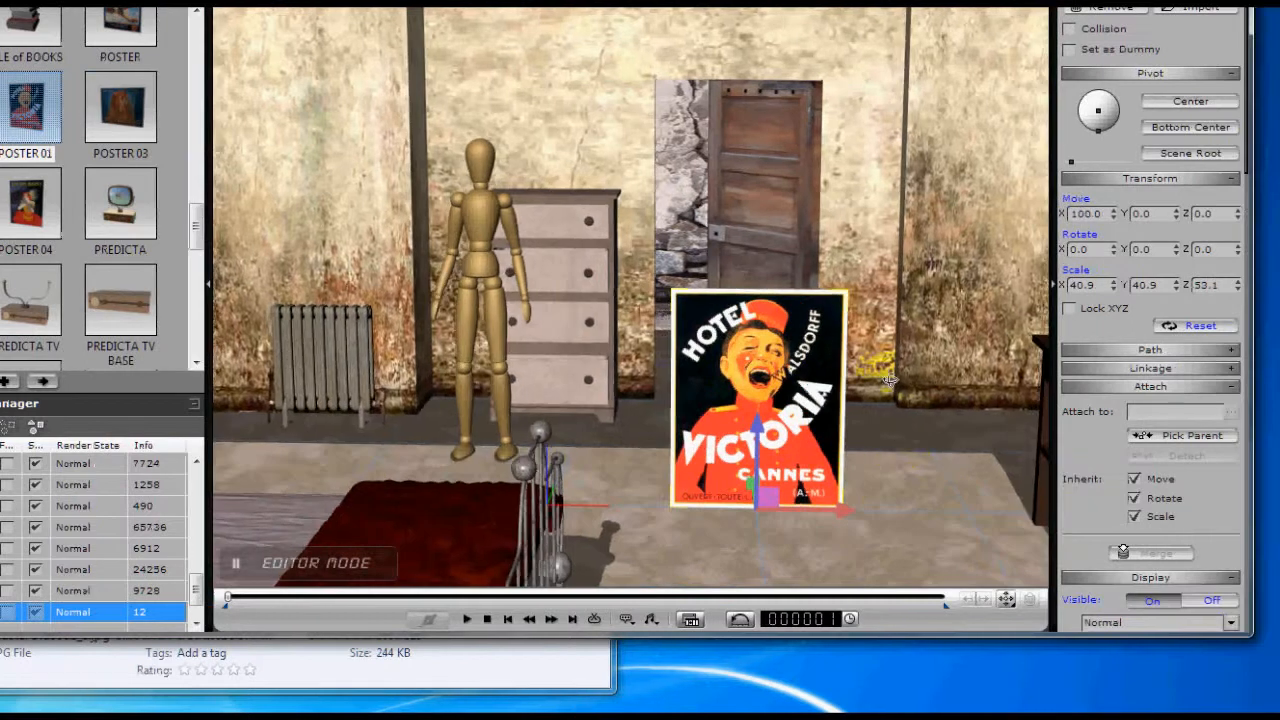
Hang the poster on the back wall beside the door at X 254, Y 184, Z 89, rotated to 357 degrees about Y
left_click_drag(972, 382, 870, 356)
right_click_drag(798, 450, 732, 480)
left_click_drag(716, 477, 946, 336)
left_click_drag(888, 290, 964, 195)
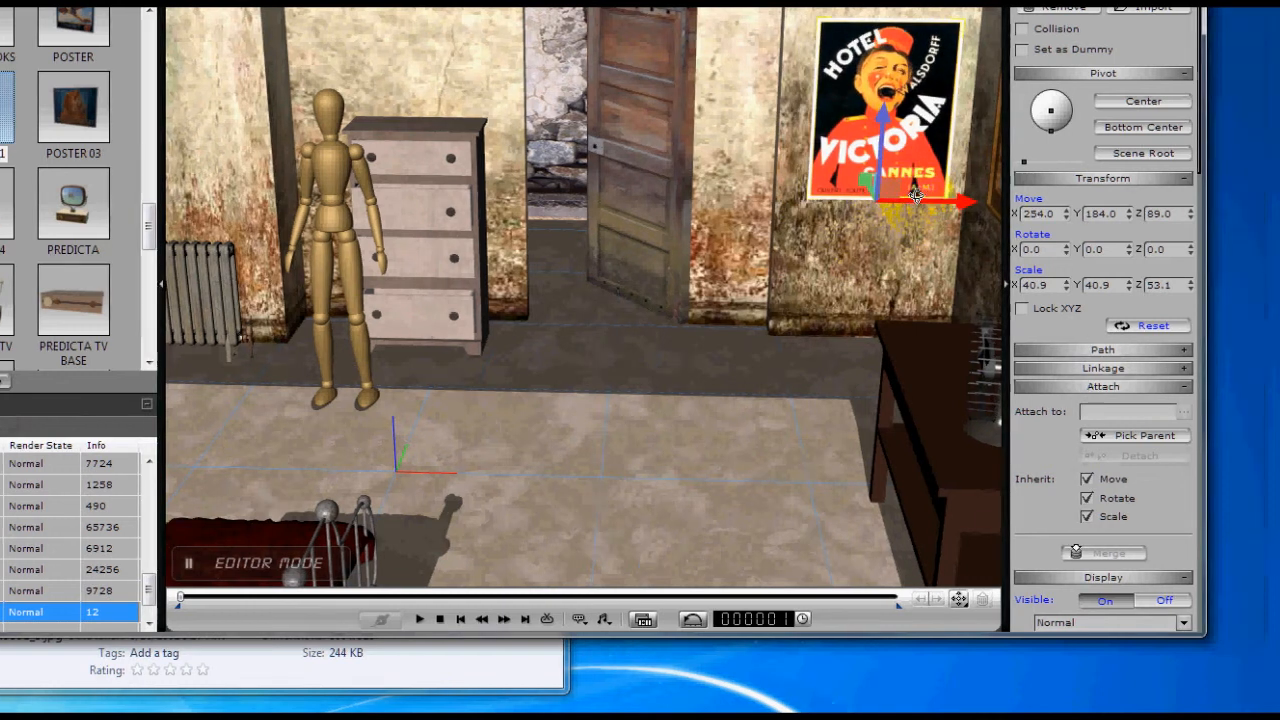
key("e")
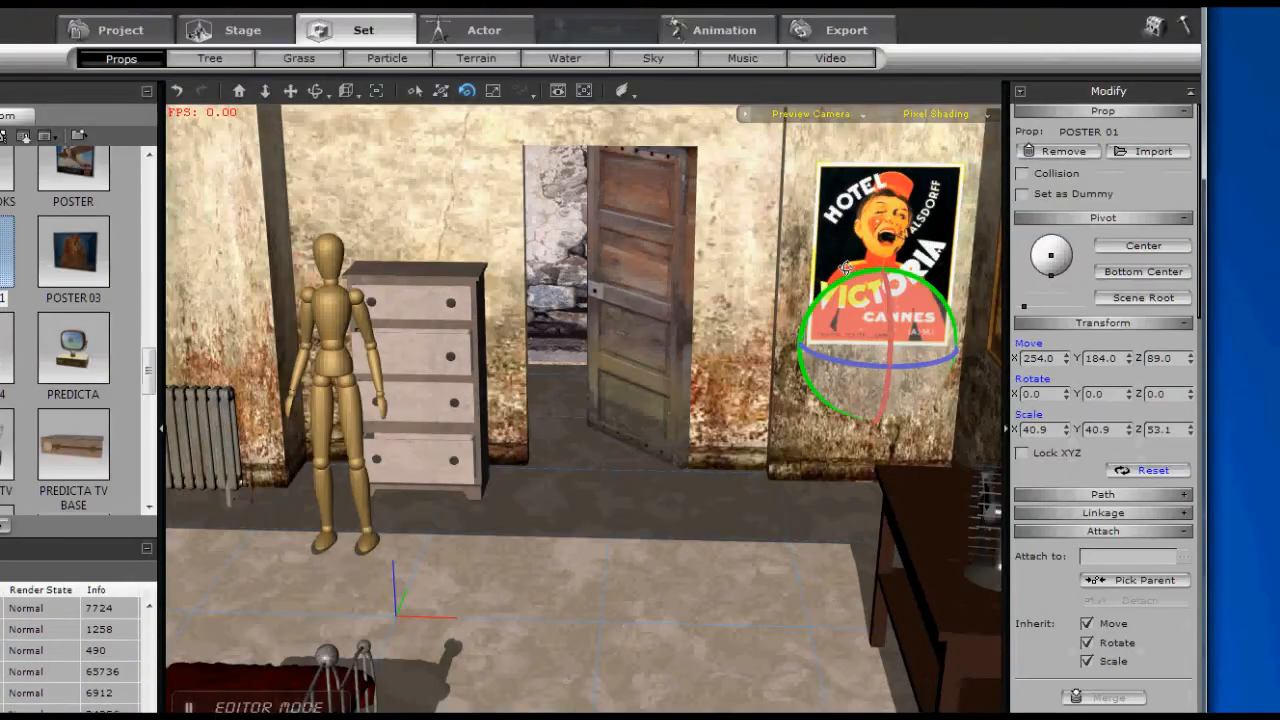
left_click_drag(848, 275, 838, 283)
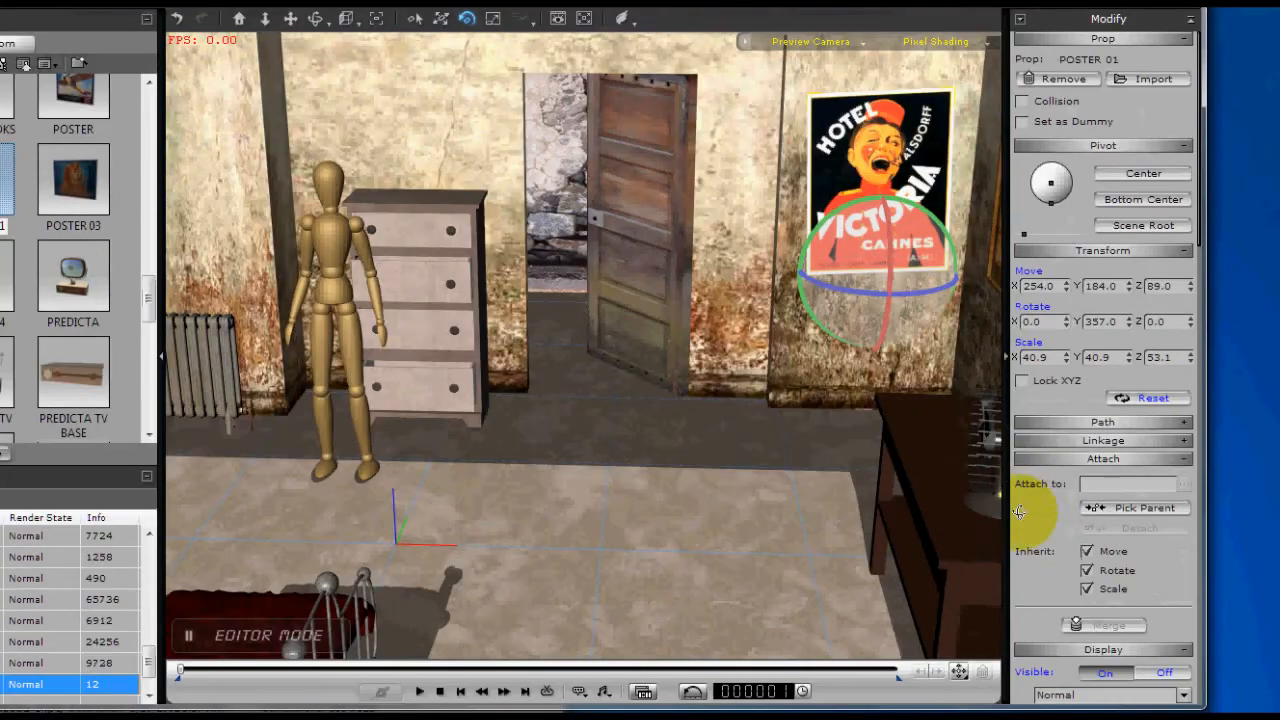
Set the poster material's opacity to 44 so the wall texture blends through, and check it from the front
left_click_drag(1017, 586, 1014, 297)
left_click_drag(1014, 225, 1014, 94)
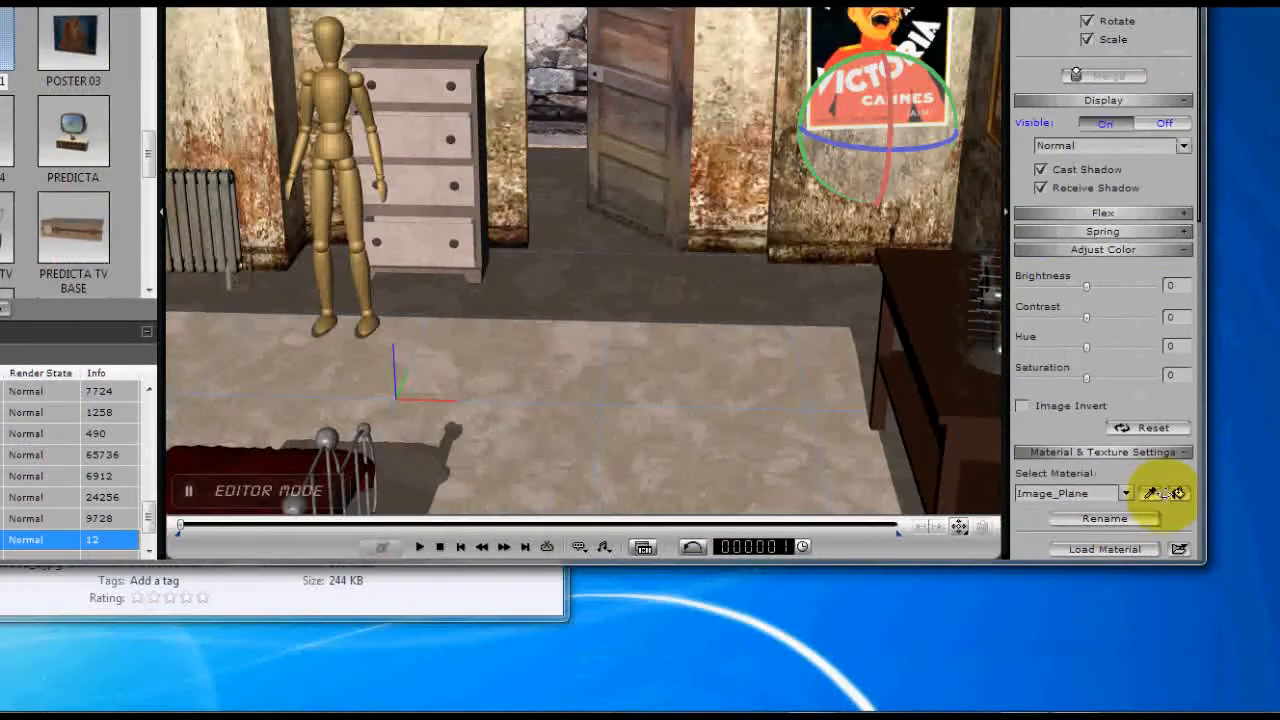
left_click_drag(1148, 397, 1149, 215)
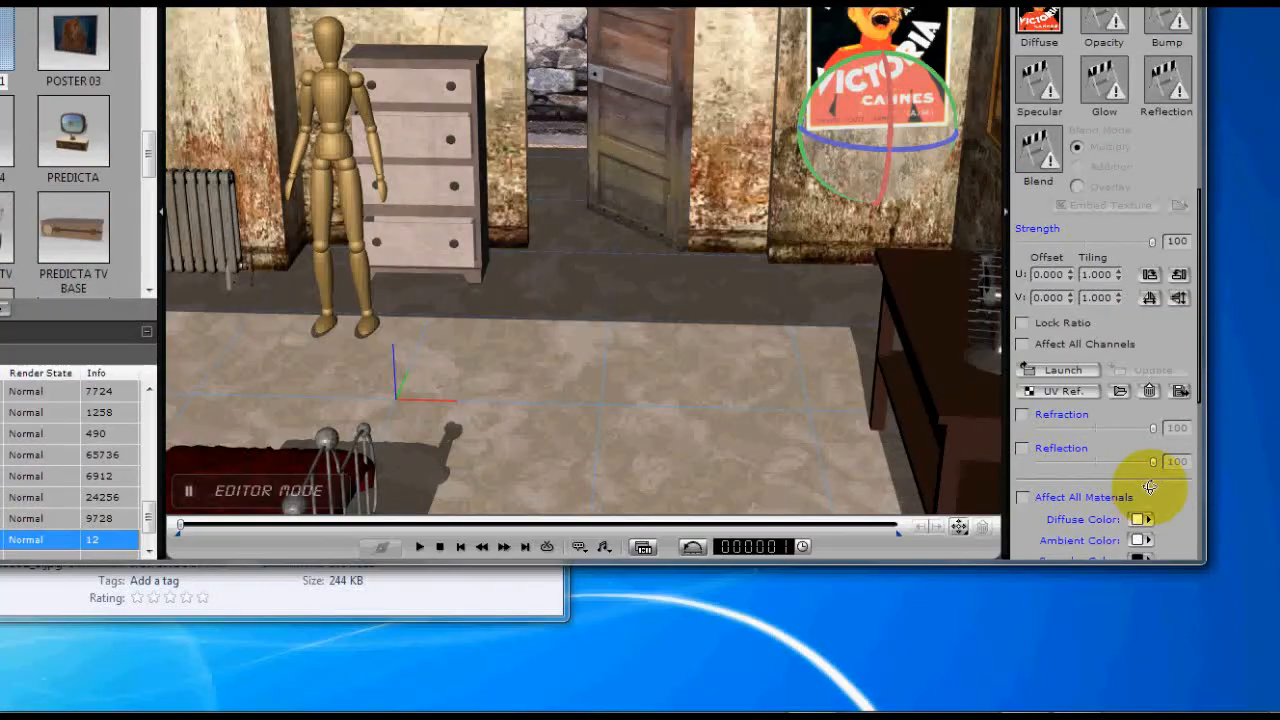
left_click_drag(1154, 503, 1150, 325)
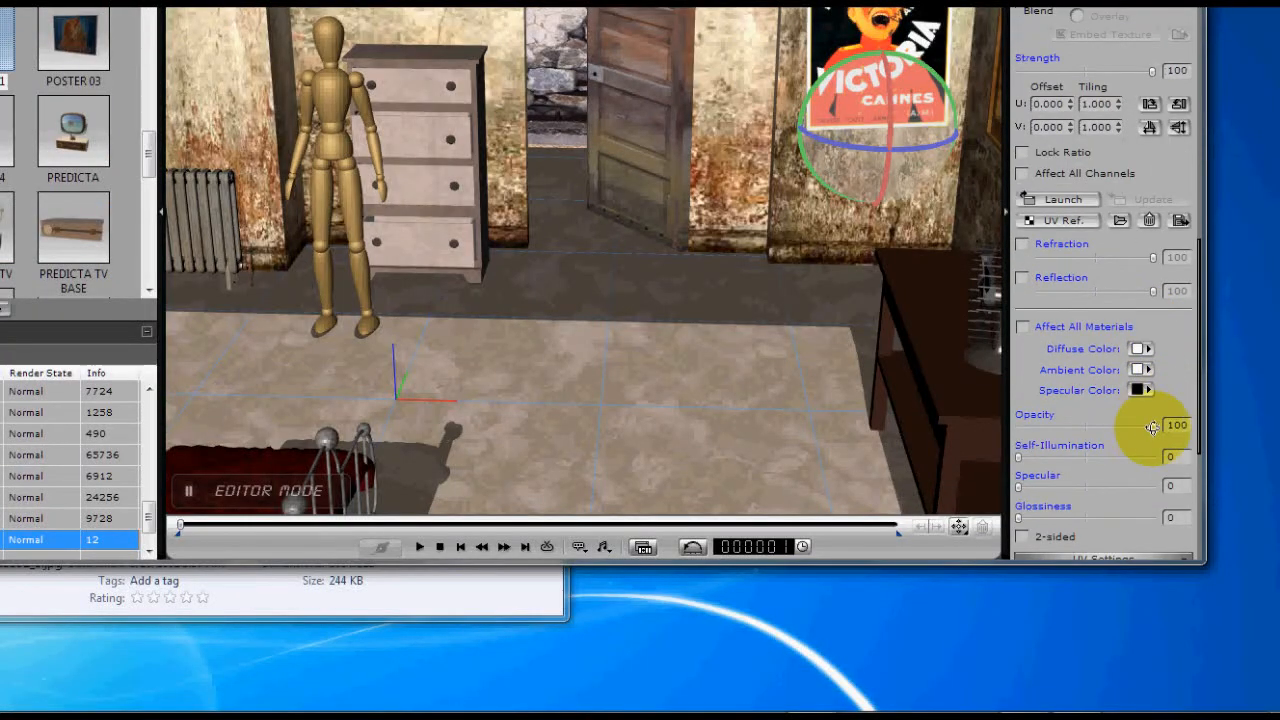
left_click_drag(1127, 426, 1068, 428)
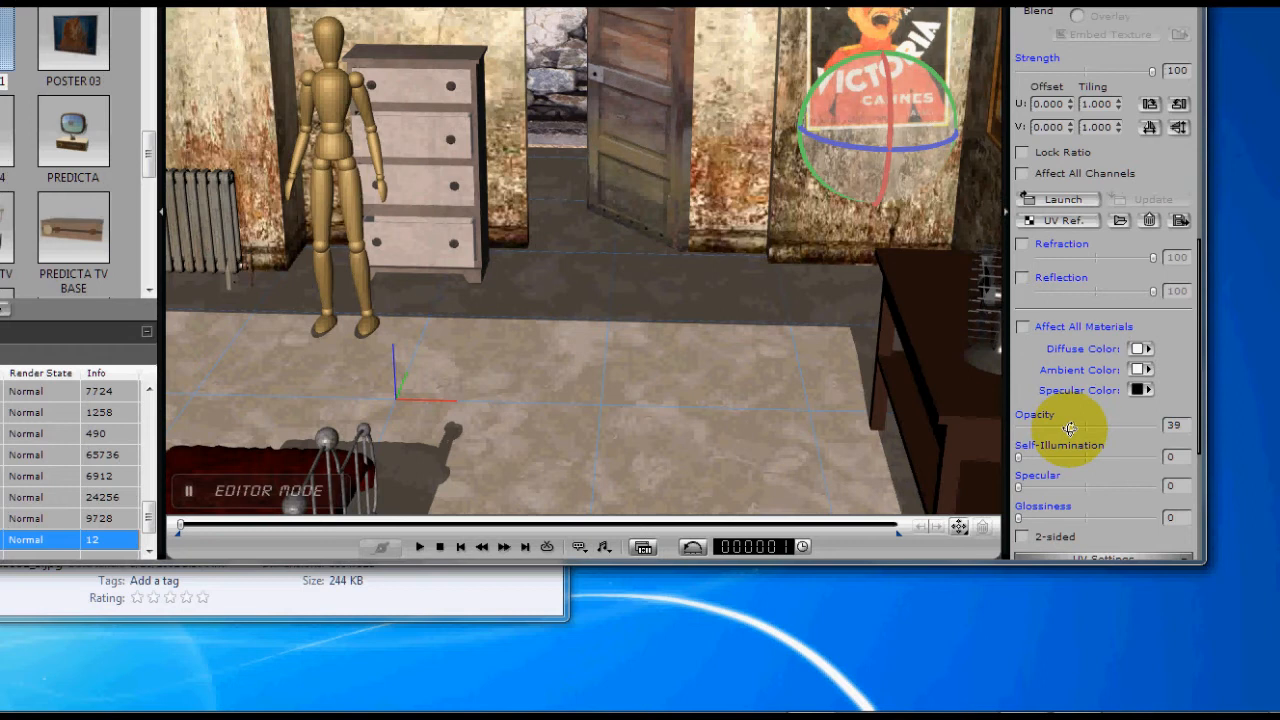
left_click_drag(1075, 428, 1078, 427)
left_click_drag(665, 328, 697, 316)
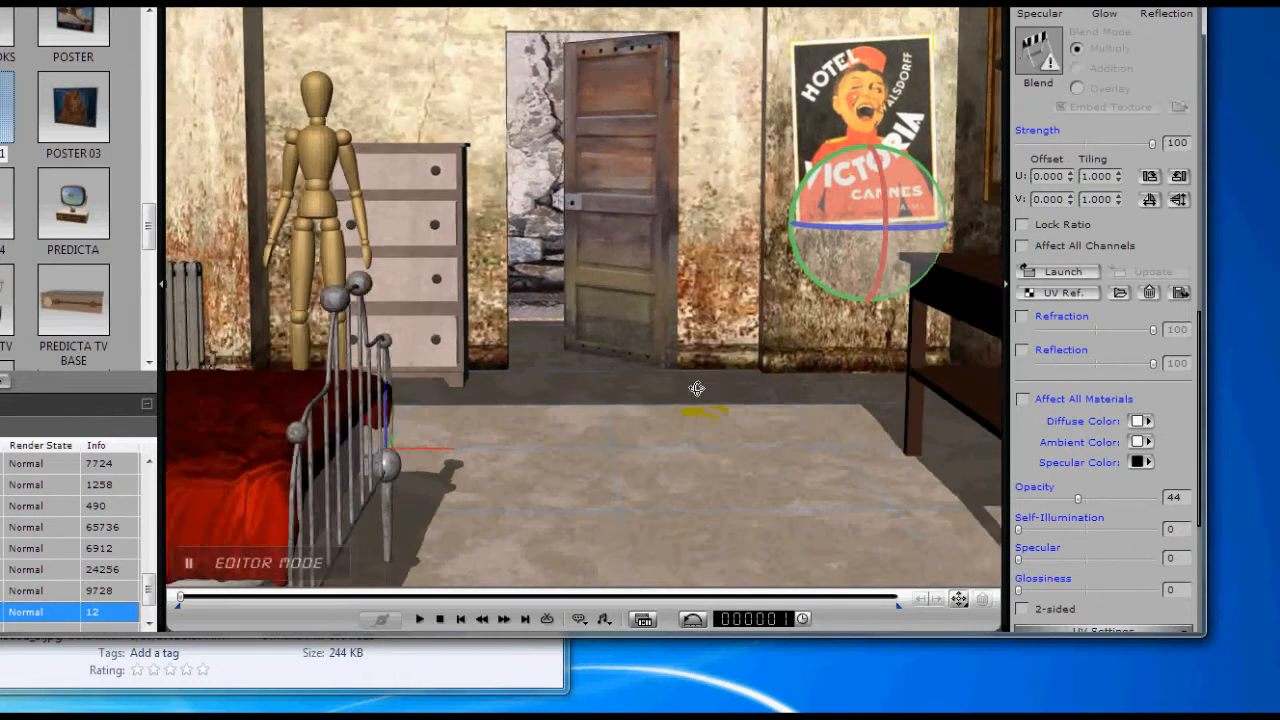
left_click_drag(697, 388, 595, 367)
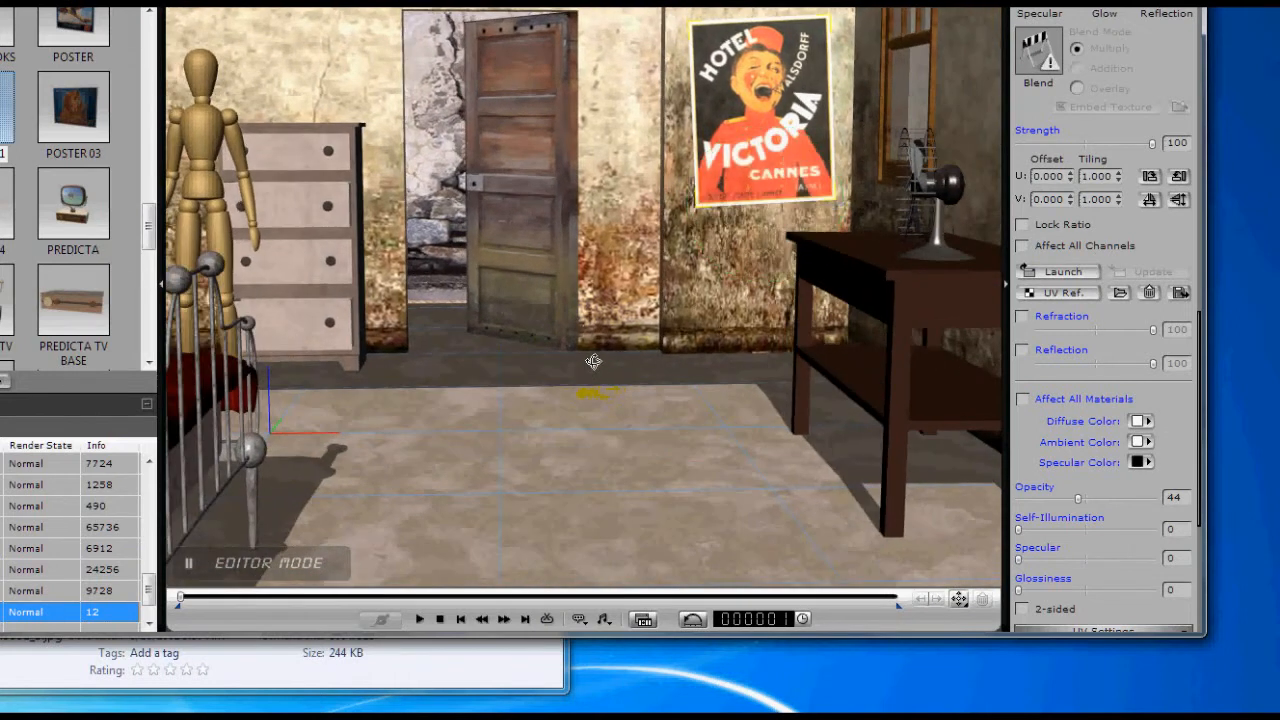
Rename the directional light Light01 as WORKLIGHT, and switch off both its shadow and the light itself
scroll(584, 337, "down", 3)
left_click_drag(671, 370, 557, 509)
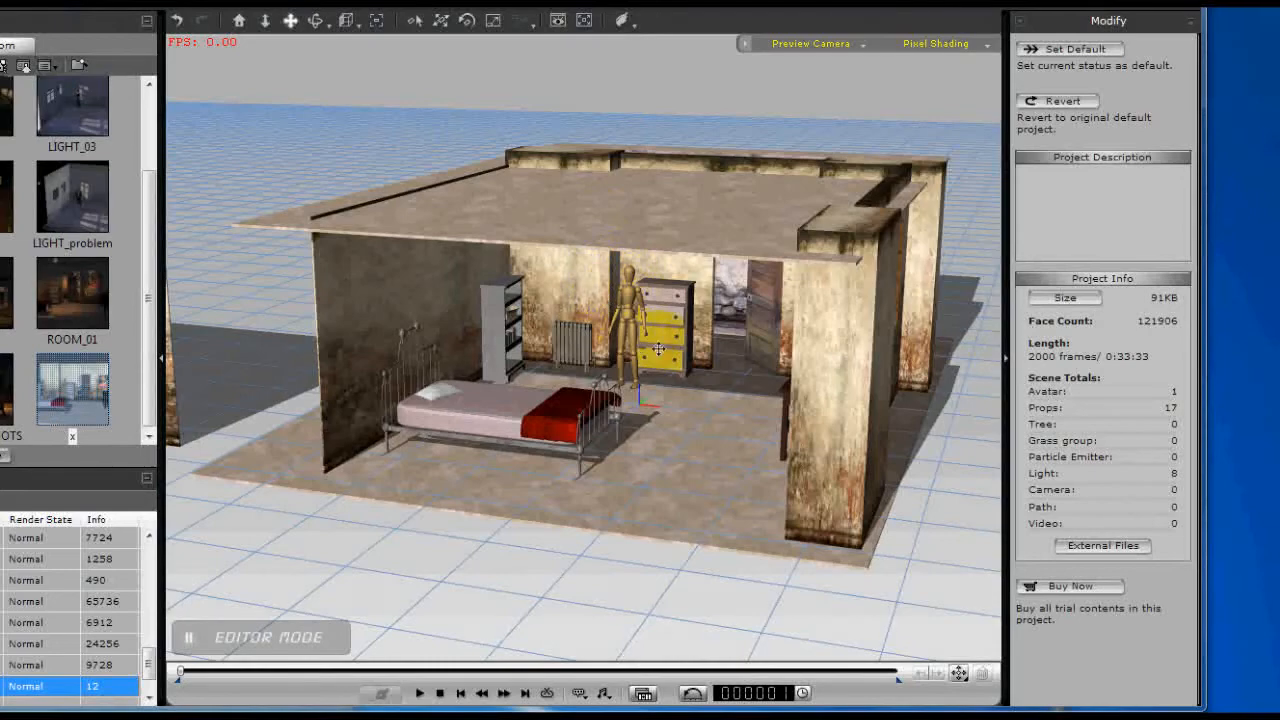
right_click_drag(658, 349, 608, 431)
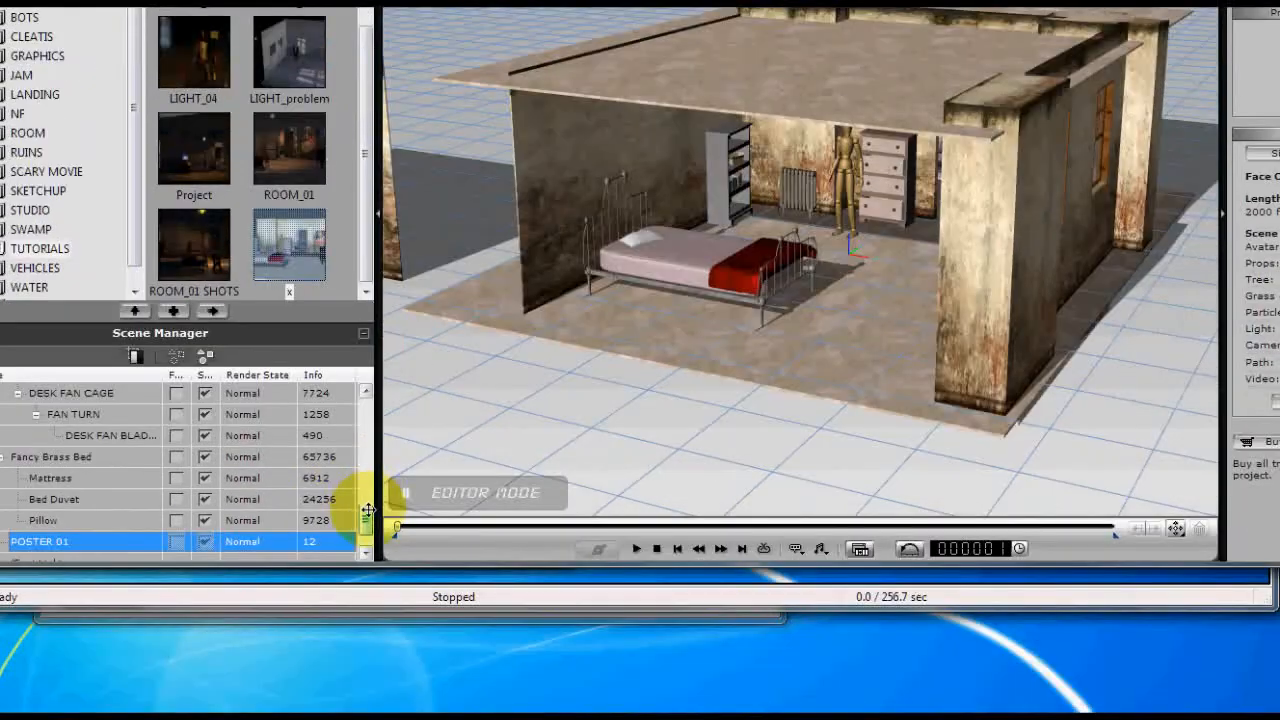
left_click_drag(368, 510, 367, 525)
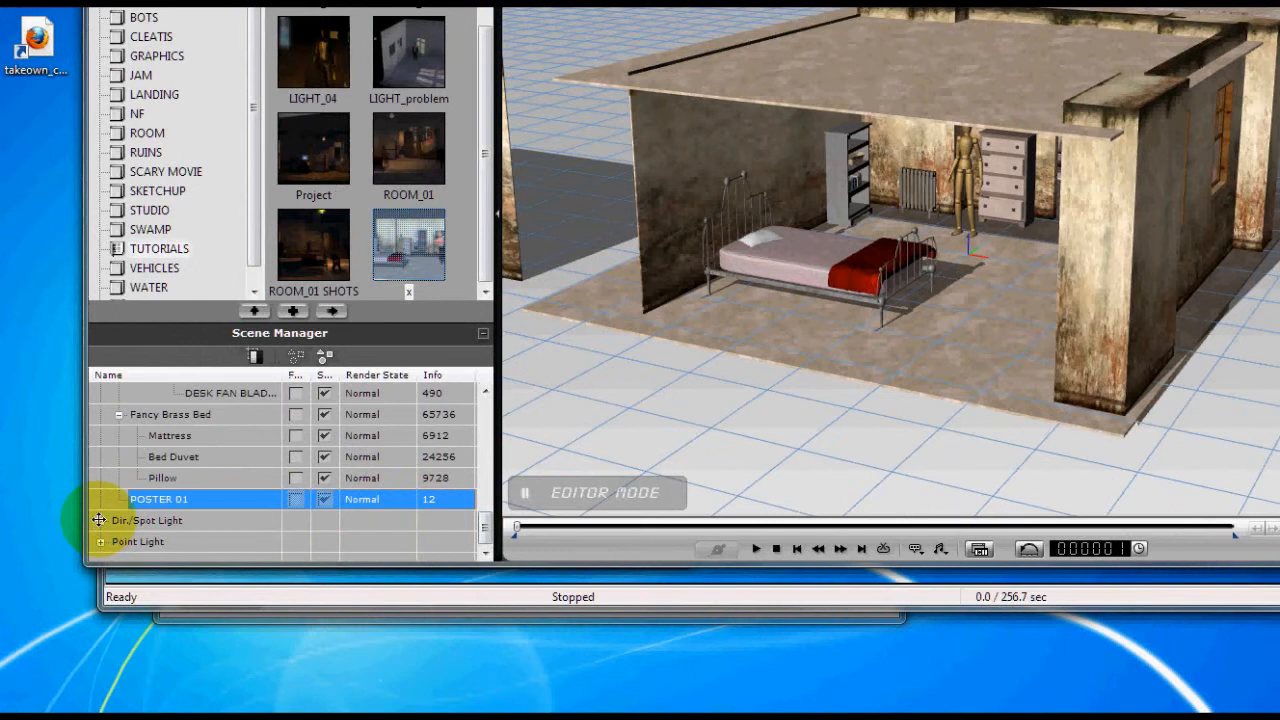
left_click(99, 520)
left_click_drag(486, 529, 485, 536)
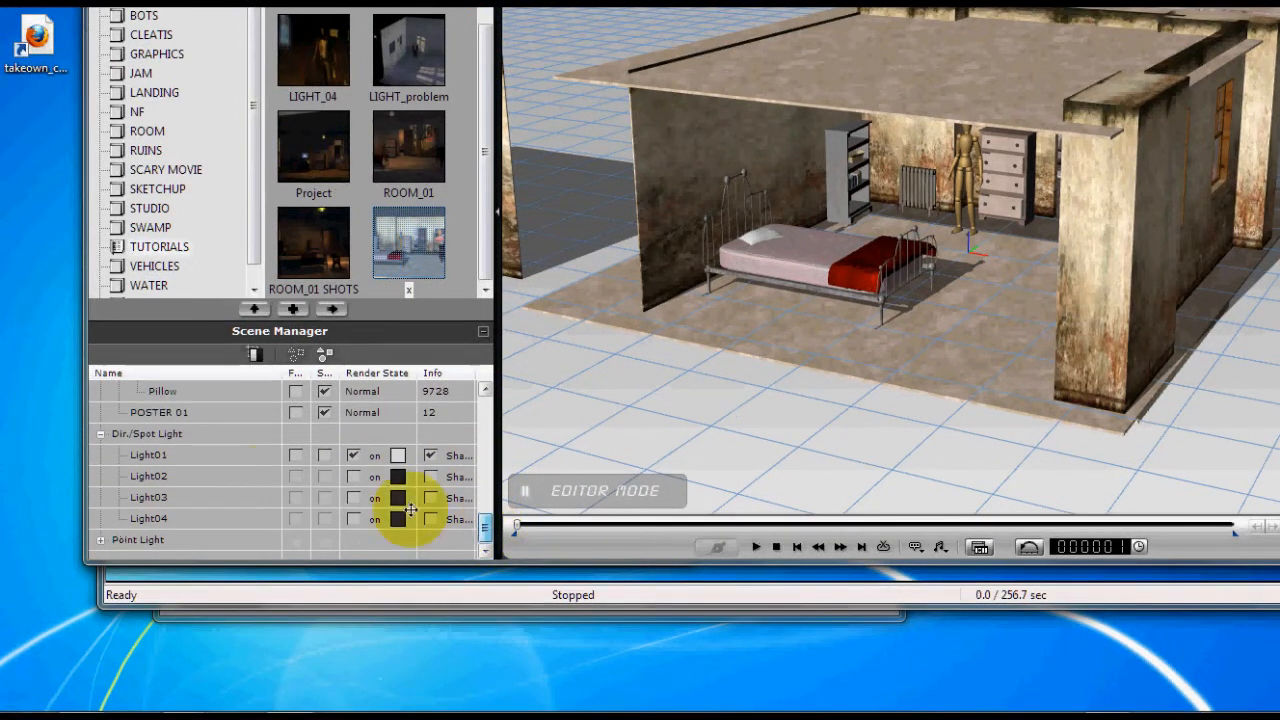
left_click(259, 454)
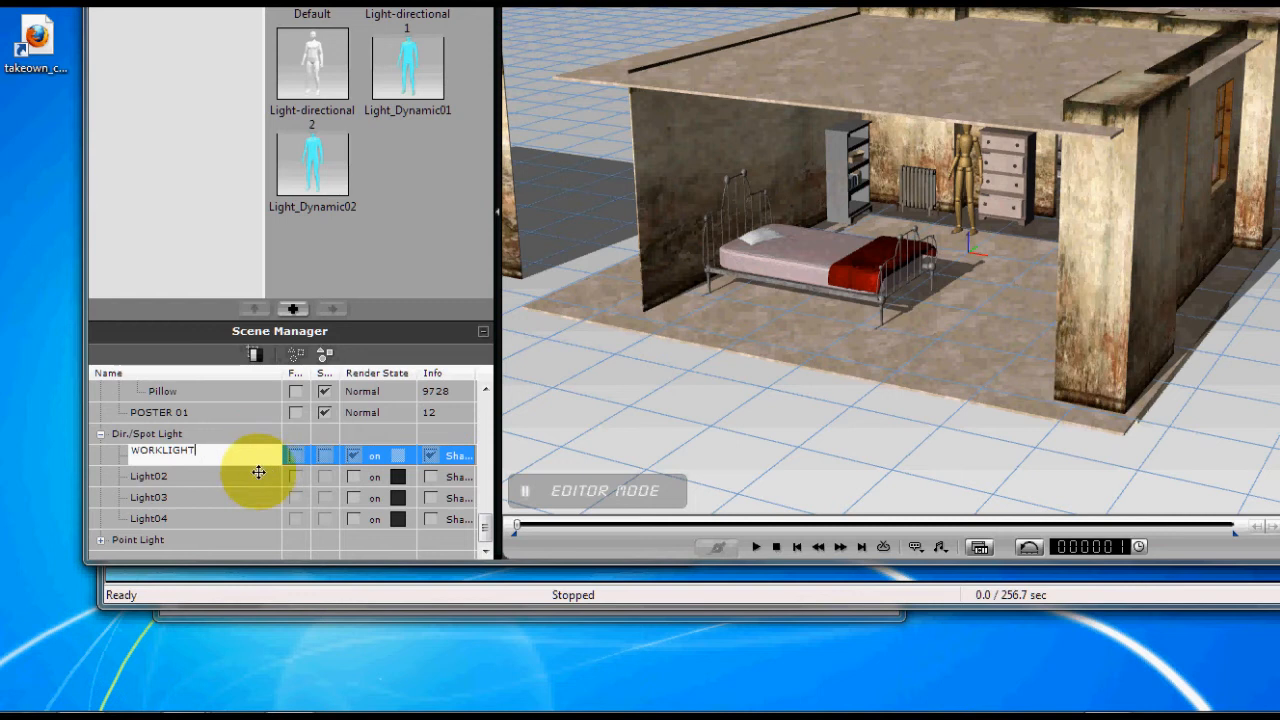
left_click(432, 454)
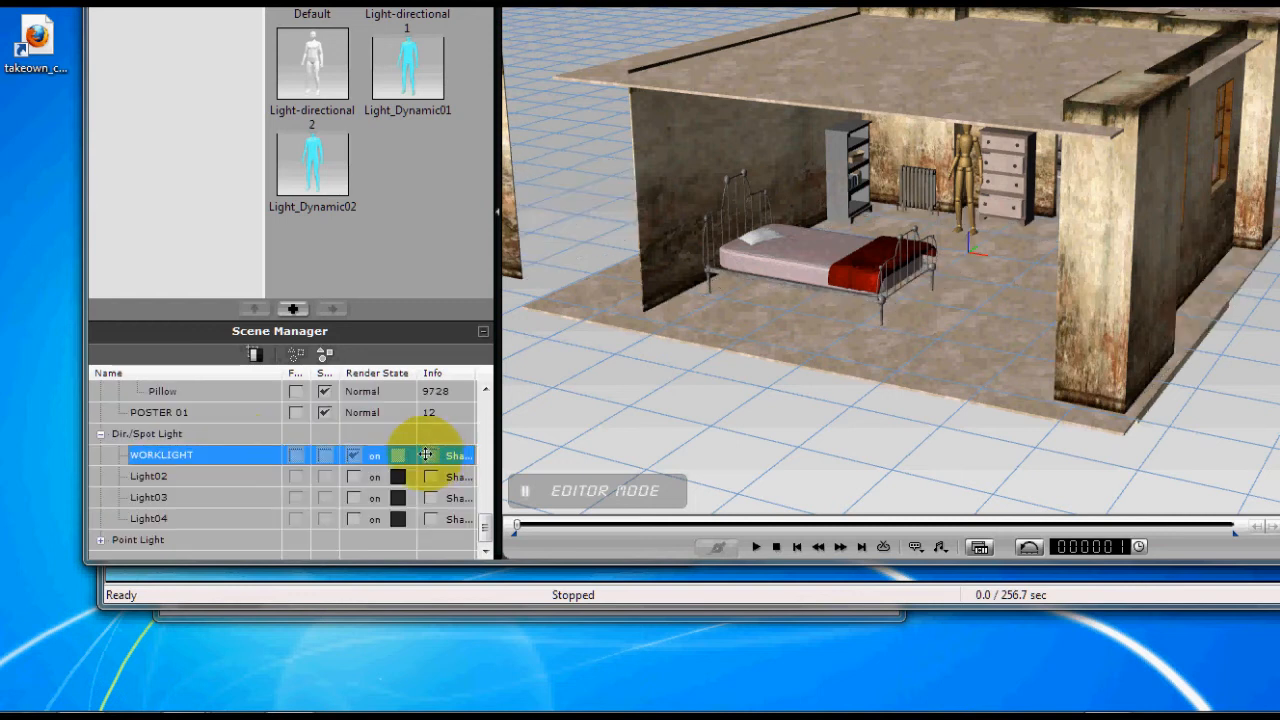
left_click(354, 455)
Rename the directional light Light02 as SUN LIGHT
double_click(241, 475)
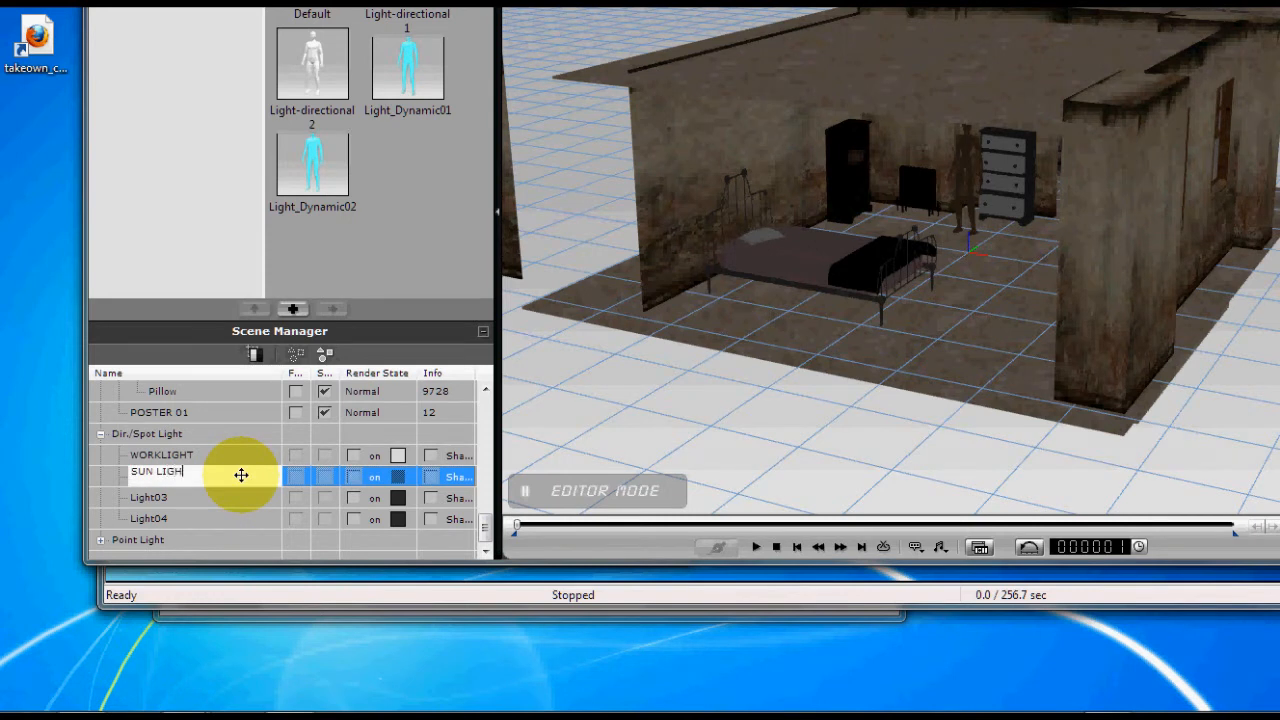
left_click(198, 498)
left_click(255, 476)
Give SUN LIGHT a warm yellow colour of red 244, green 218, blue 157, and turn it on with shadows enabled
left_click(398, 476)
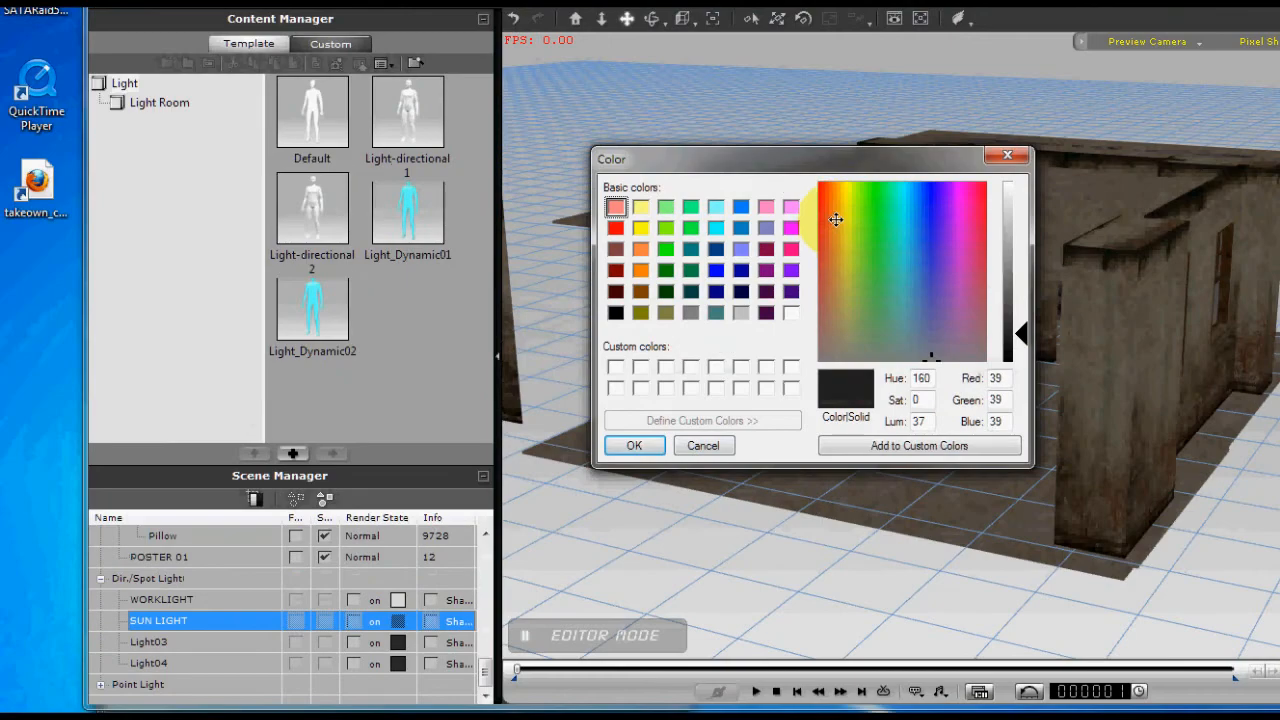
left_click(836, 72)
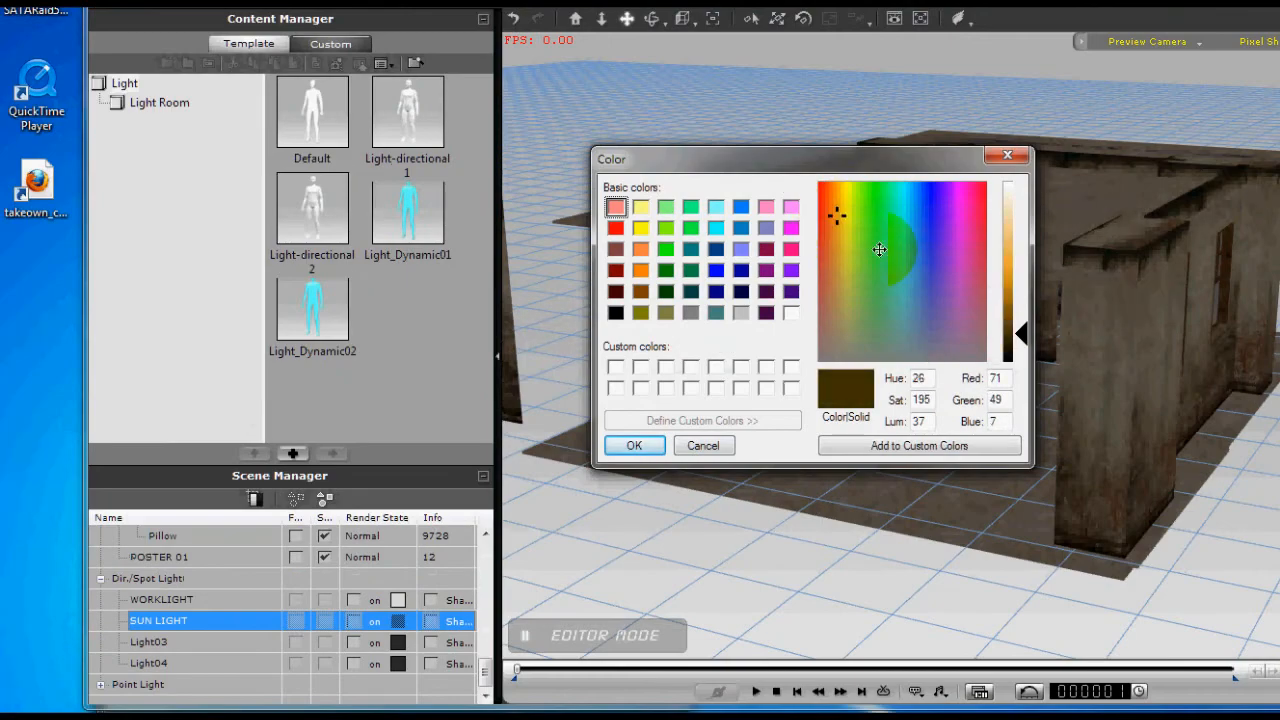
left_click_drag(944, 322, 945, 232)
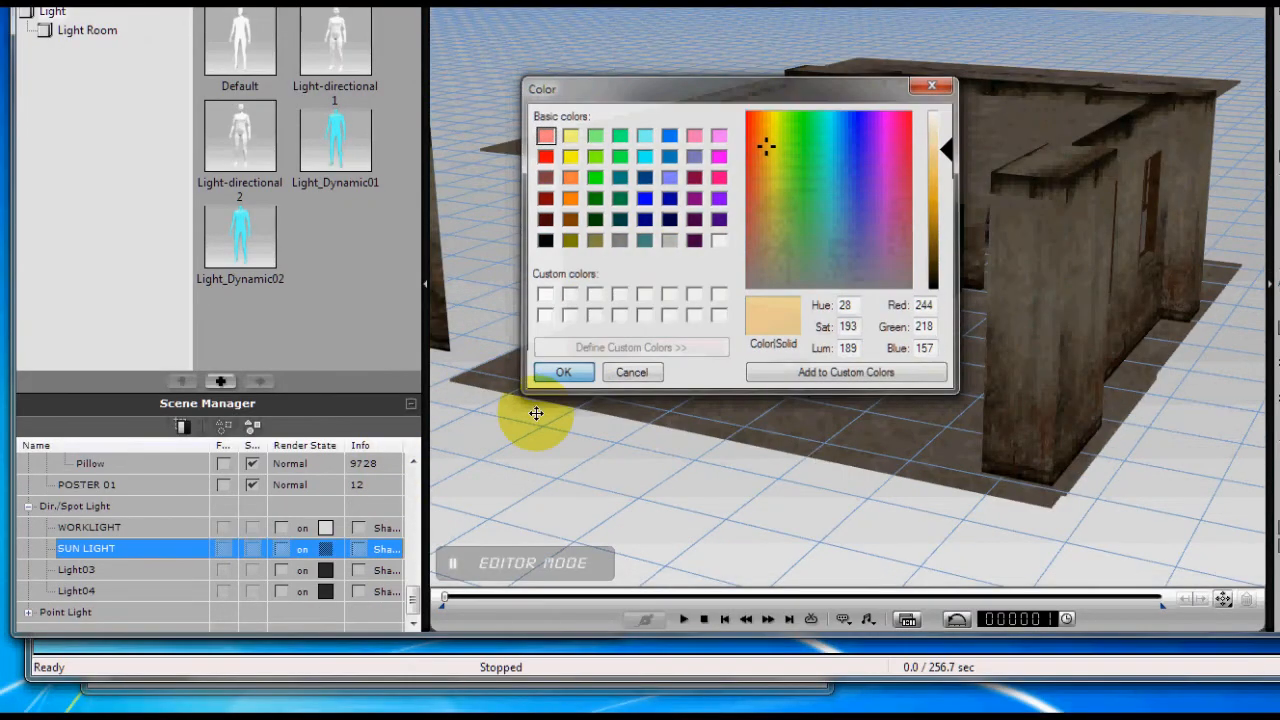
left_click(563, 372)
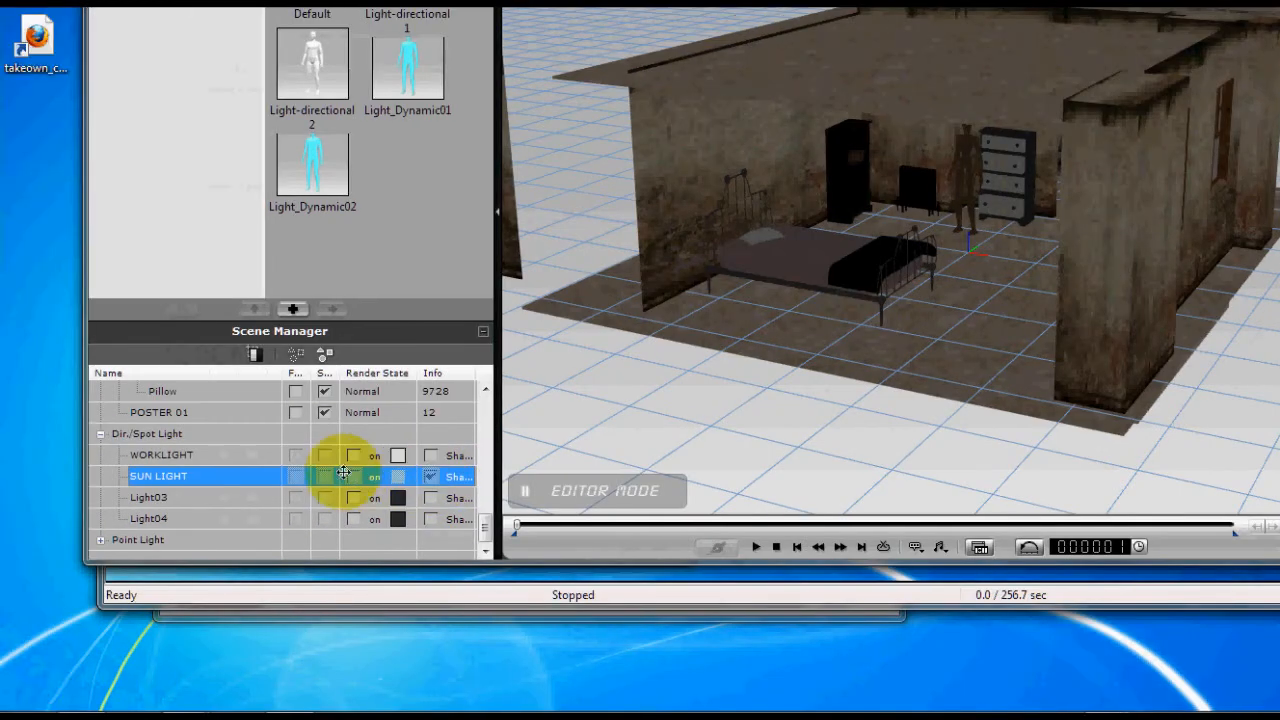
left_click(352, 474)
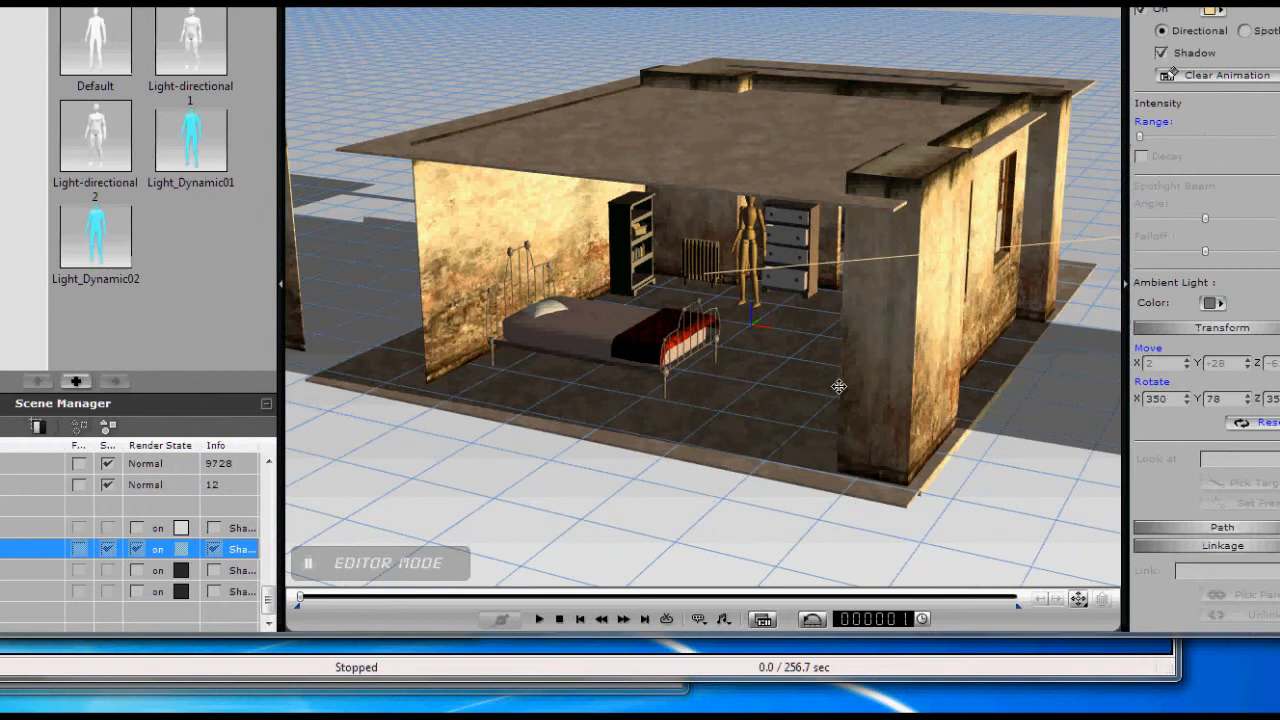
Change SUN LIGHT from a directional light to a spotlight
right_click_drag(839, 386, 1030, 350)
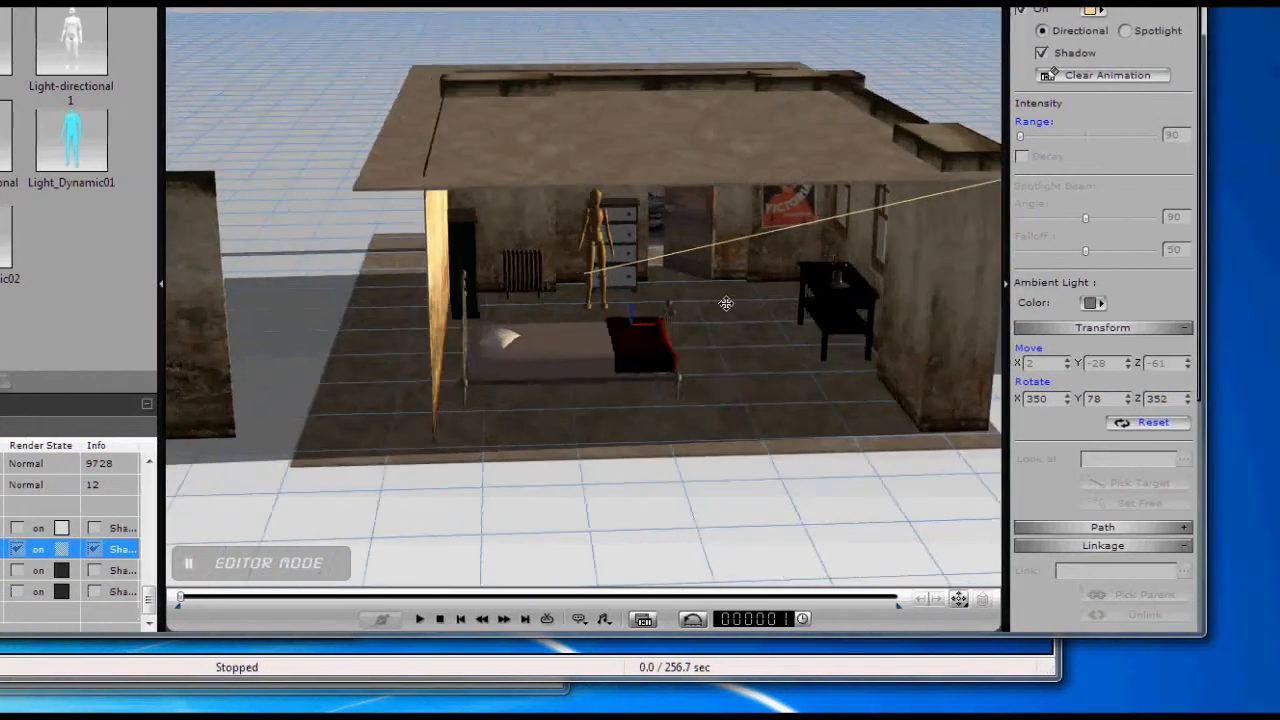
left_click_drag(726, 304, 651, 331)
right_click_drag(651, 331, 657, 283)
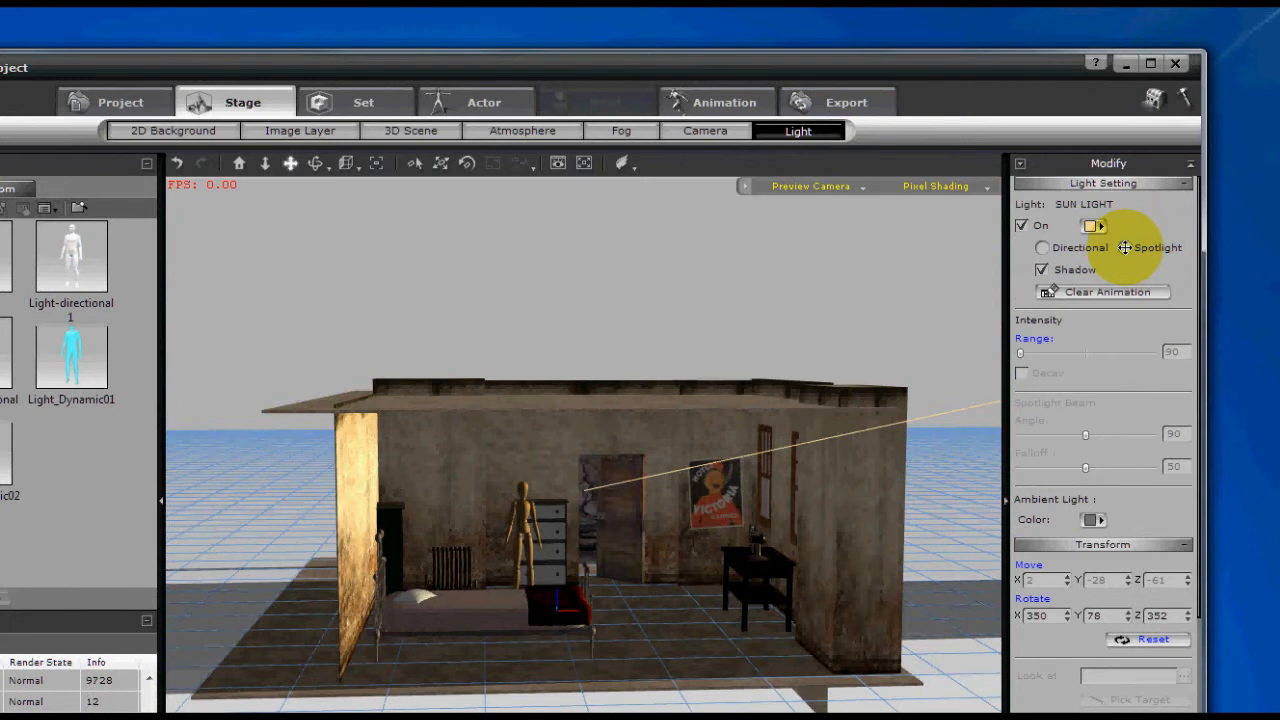
left_click(1125, 247)
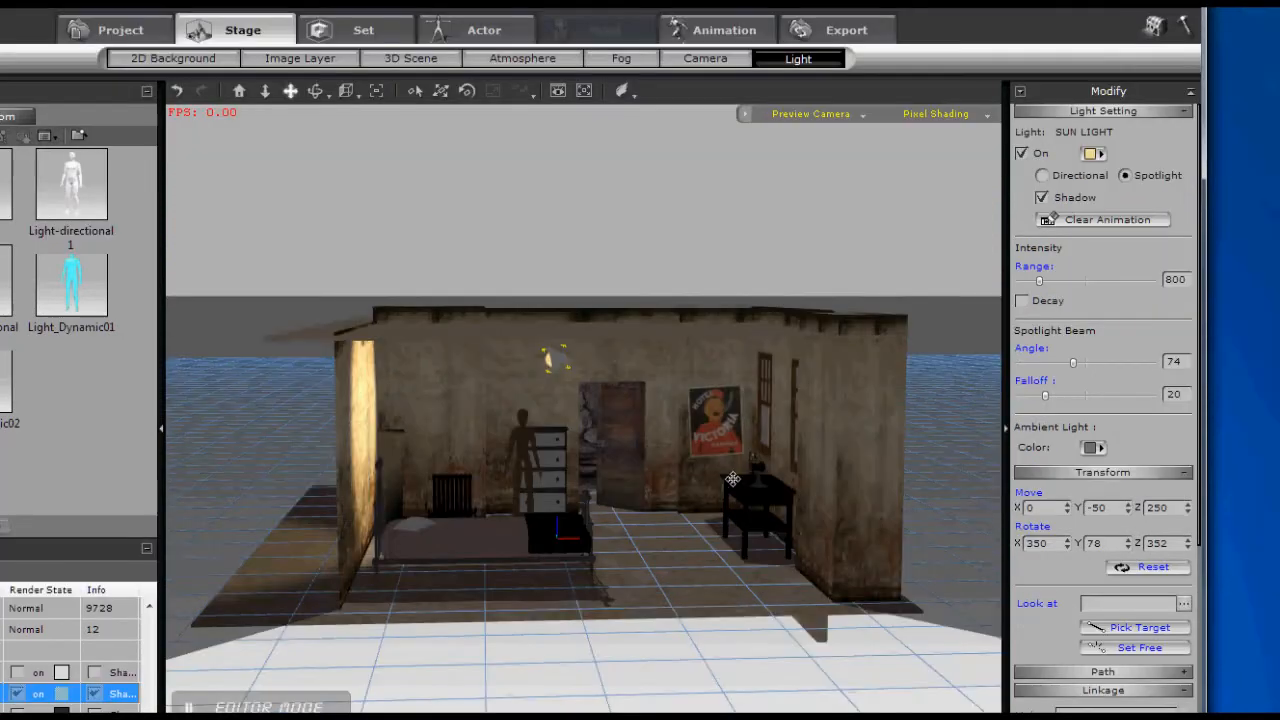
Move the SUN LIGHT spotlight outside the room beyond the window wall, at X 599, Y -22, Z 232
right_click_drag(731, 551, 623, 632)
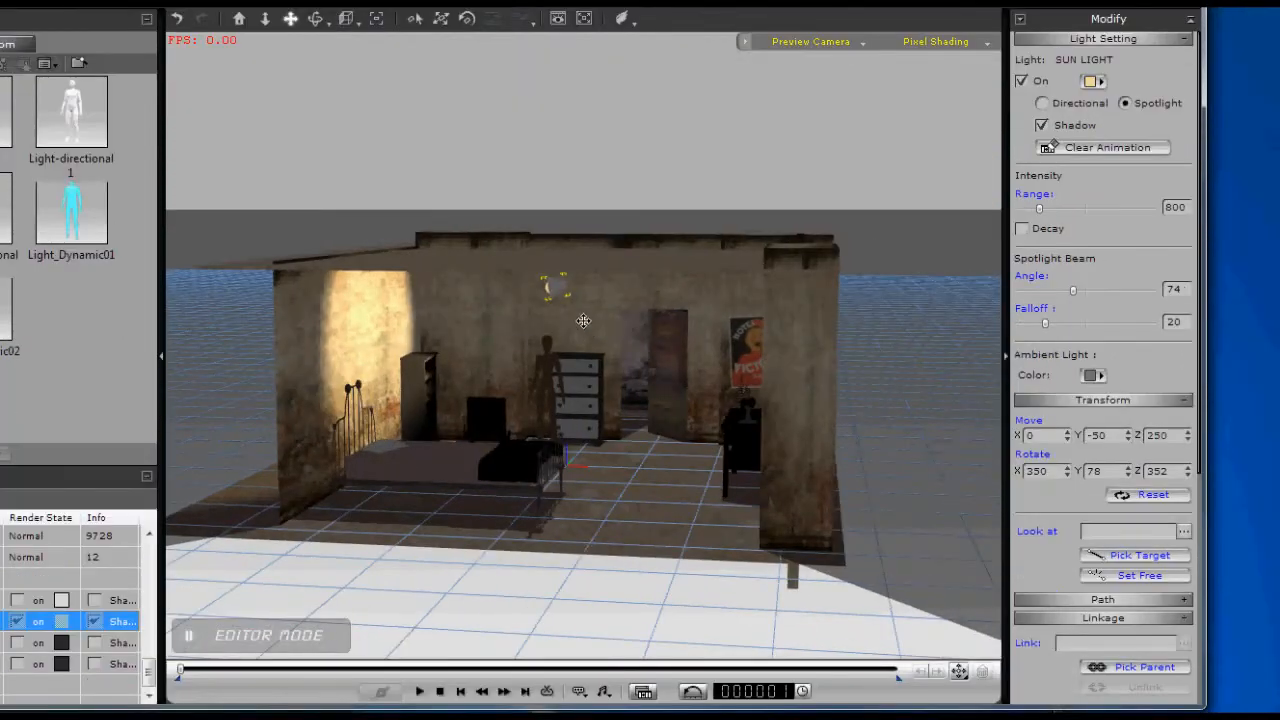
left_click_drag(558, 225, 558, 270)
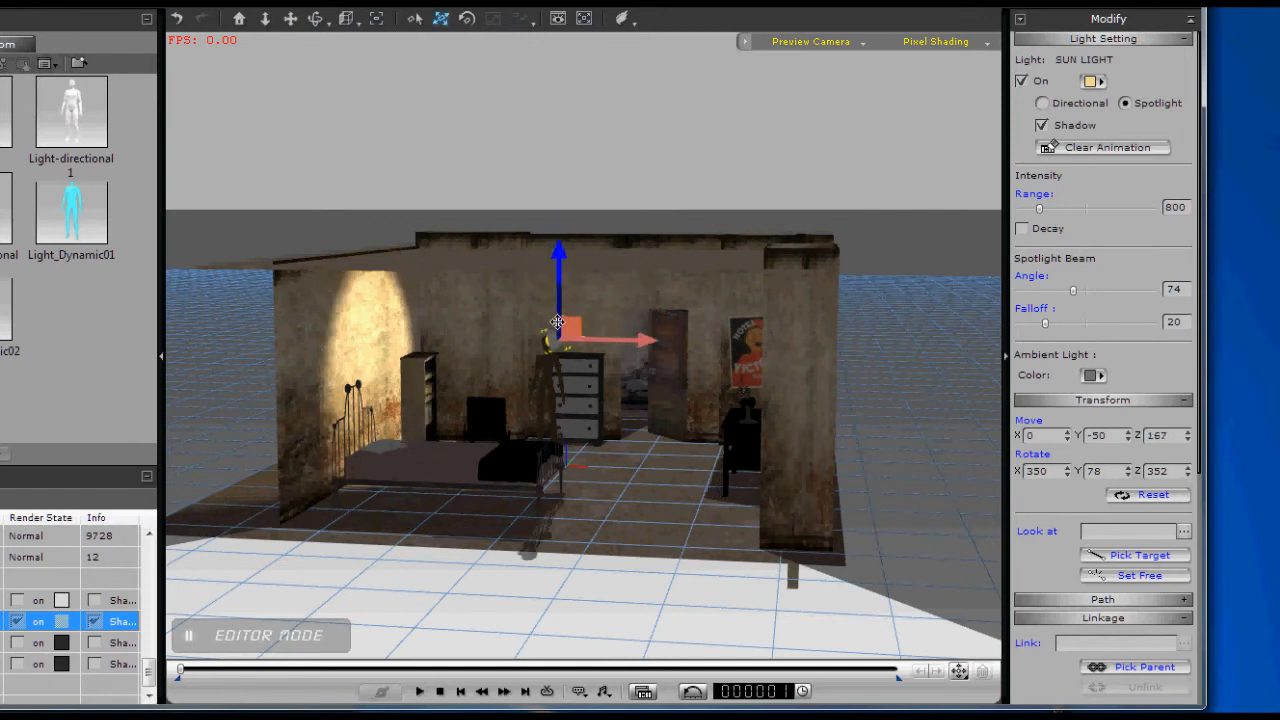
left_click_drag(616, 328, 721, 336)
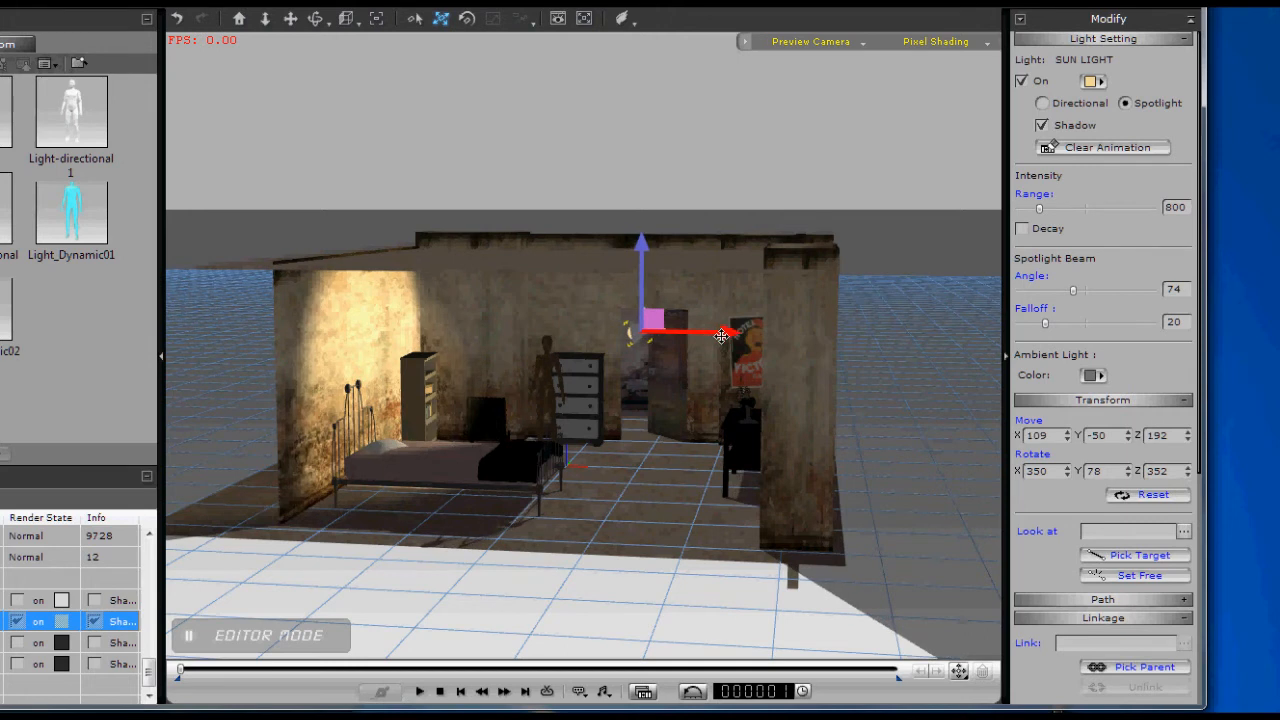
right_click_drag(711, 412, 672, 342)
left_click_drag(688, 330, 964, 428)
right_click_drag(964, 428, 708, 400)
left_click_drag(752, 385, 834, 334)
right_click_drag(834, 434, 656, 399)
right_click_drag(594, 437, 600, 434)
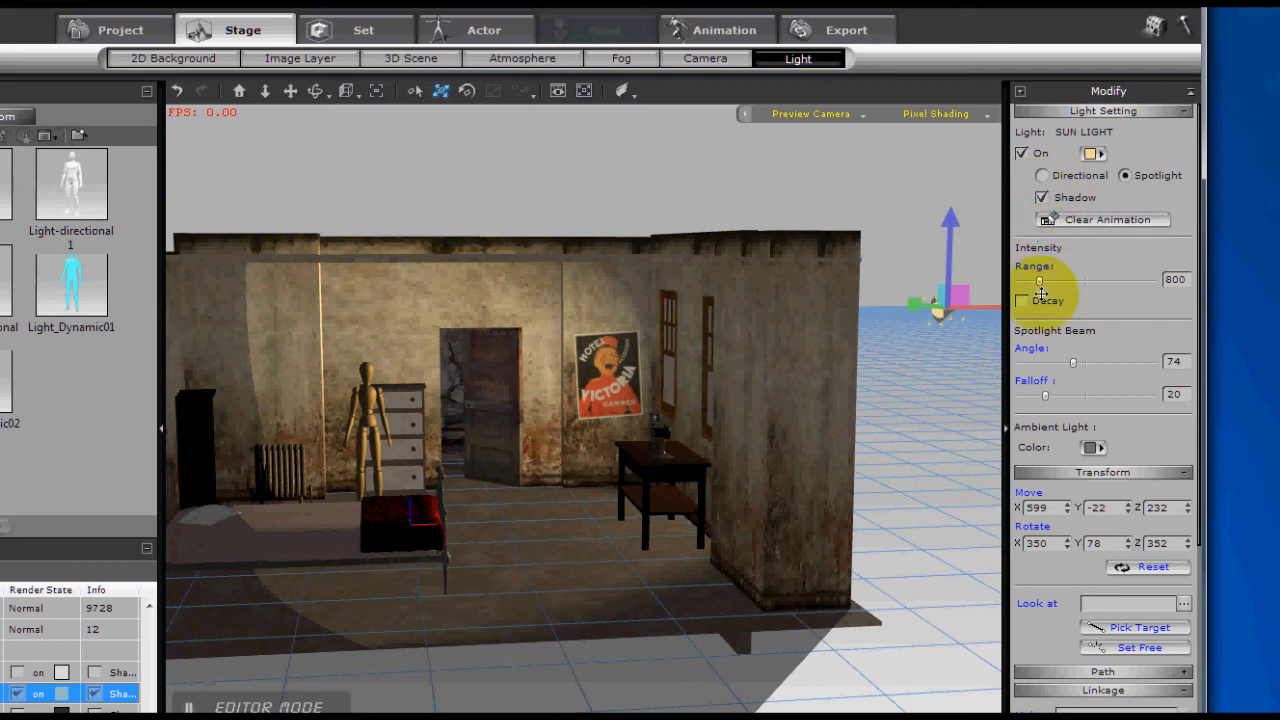
Change SUN LIGHT's shadow type from drop shadow to Self-Cast Shadow
scroll(1137, 401, "down", 1)
scroll(1137, 401, "down", 8)
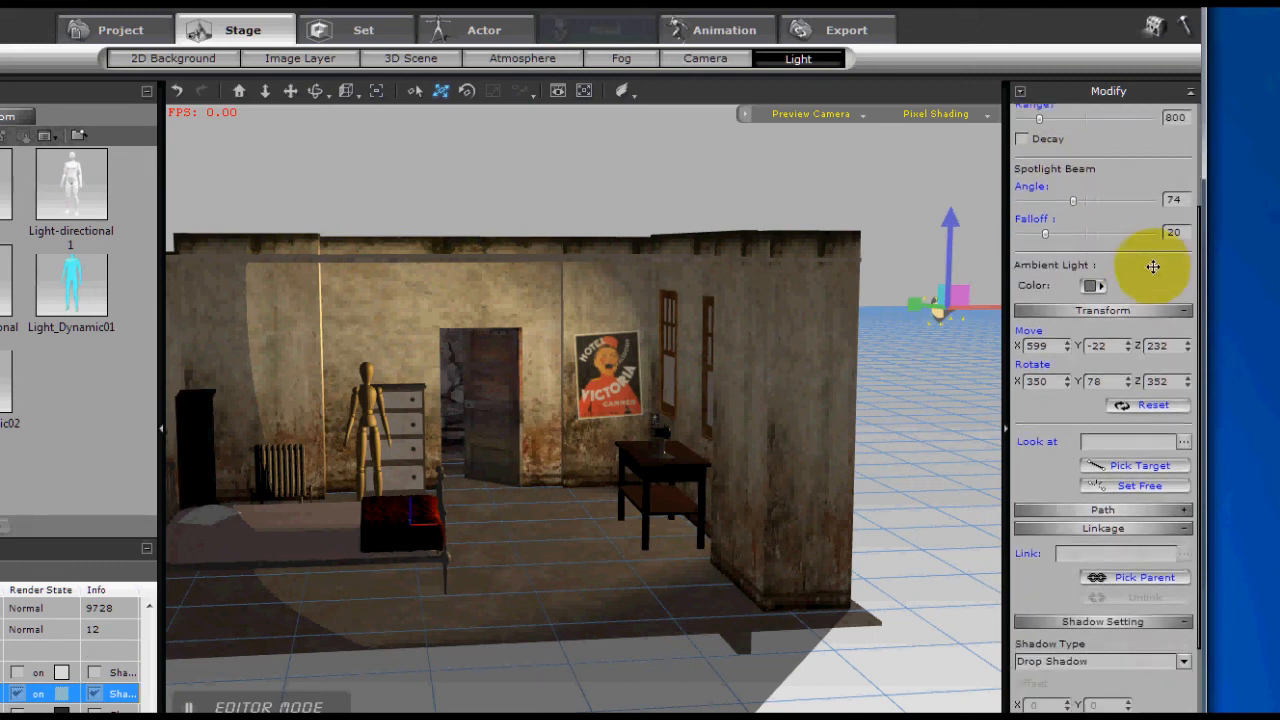
scroll(1029, 428, "down", 2)
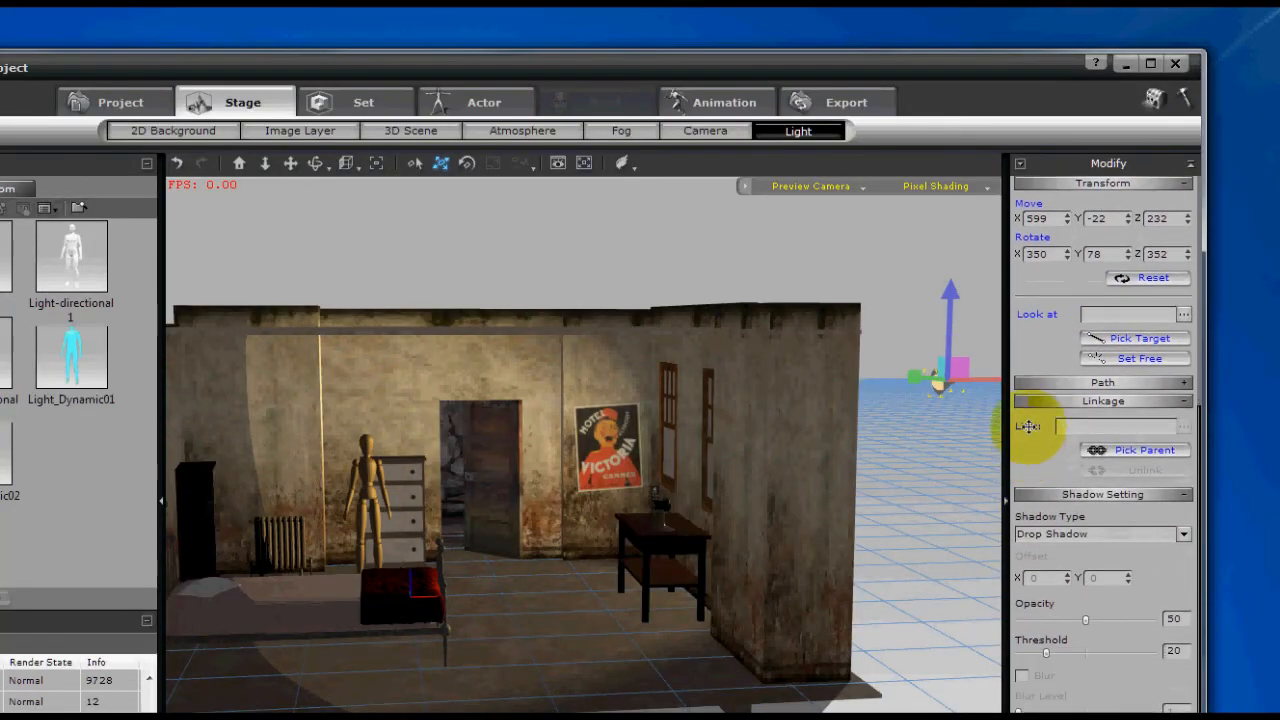
left_click(1183, 531)
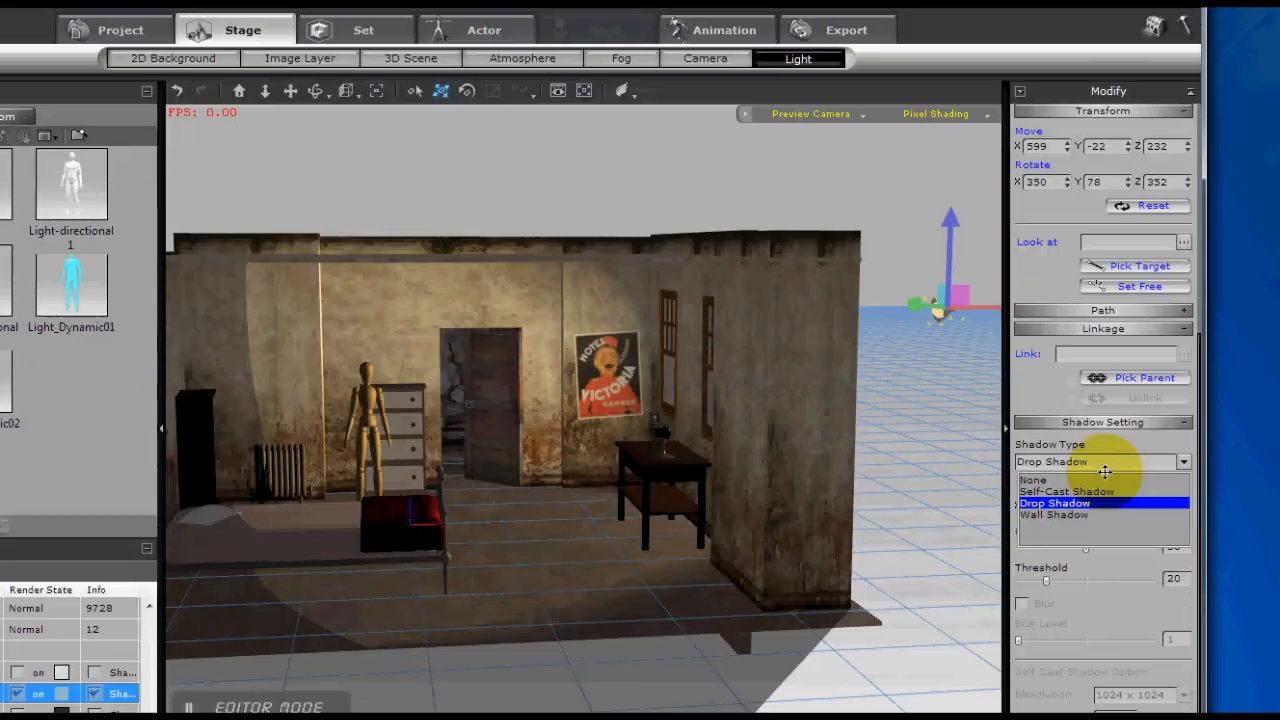
left_click(1050, 491)
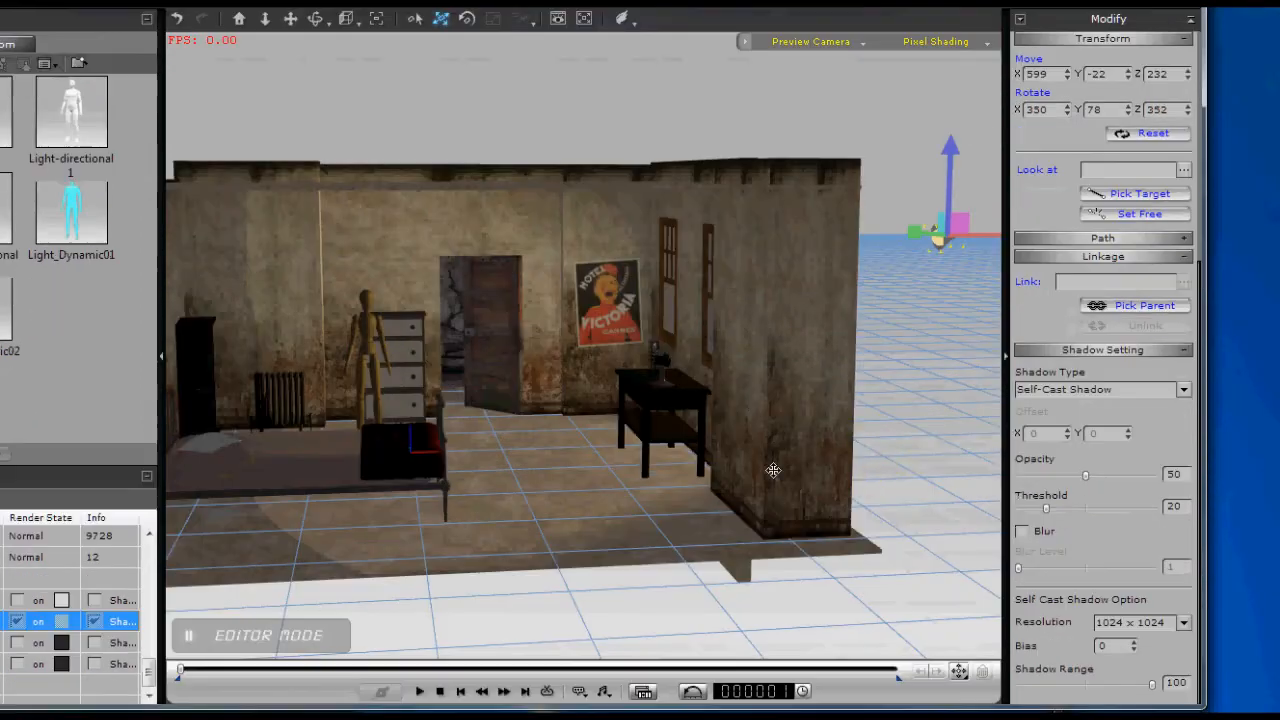
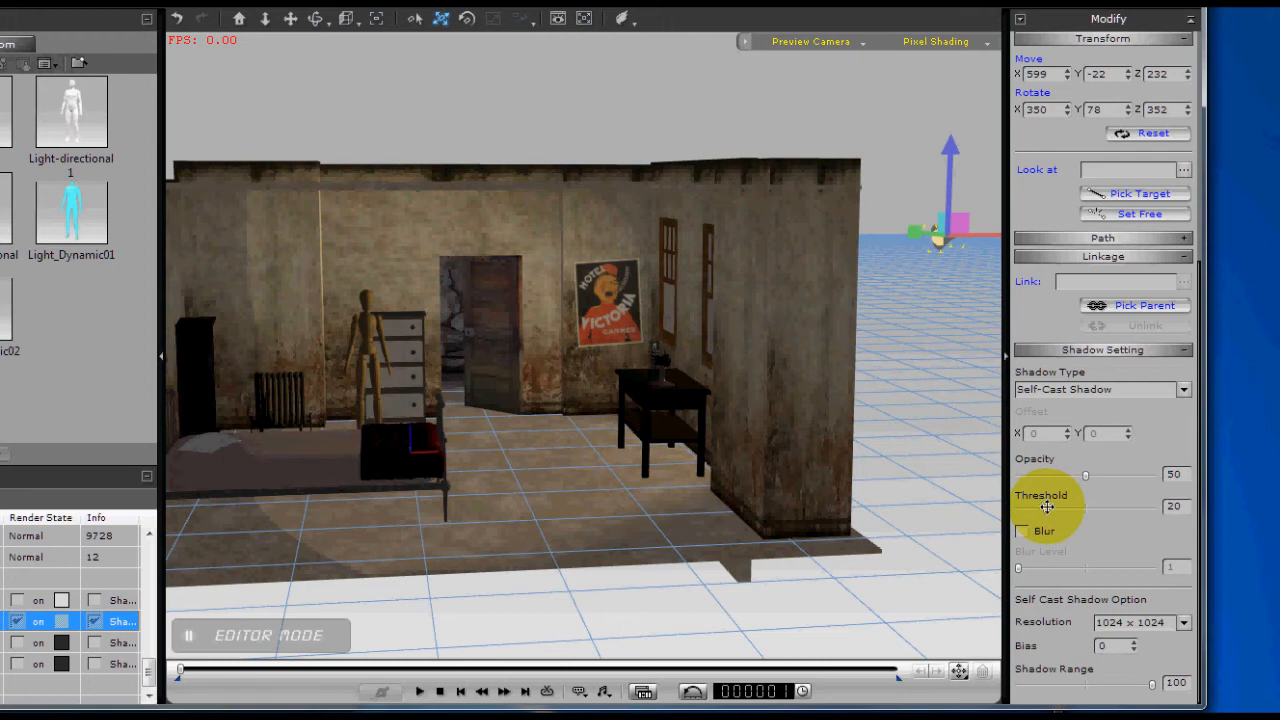
Set SUN LIGHT's shadow threshold to 61 and its shadow opacity to 100
left_click_drag(1057, 506, 1101, 507)
middle_click_drag(787, 500, 800, 563)
middle_click_drag(739, 478, 780, 449)
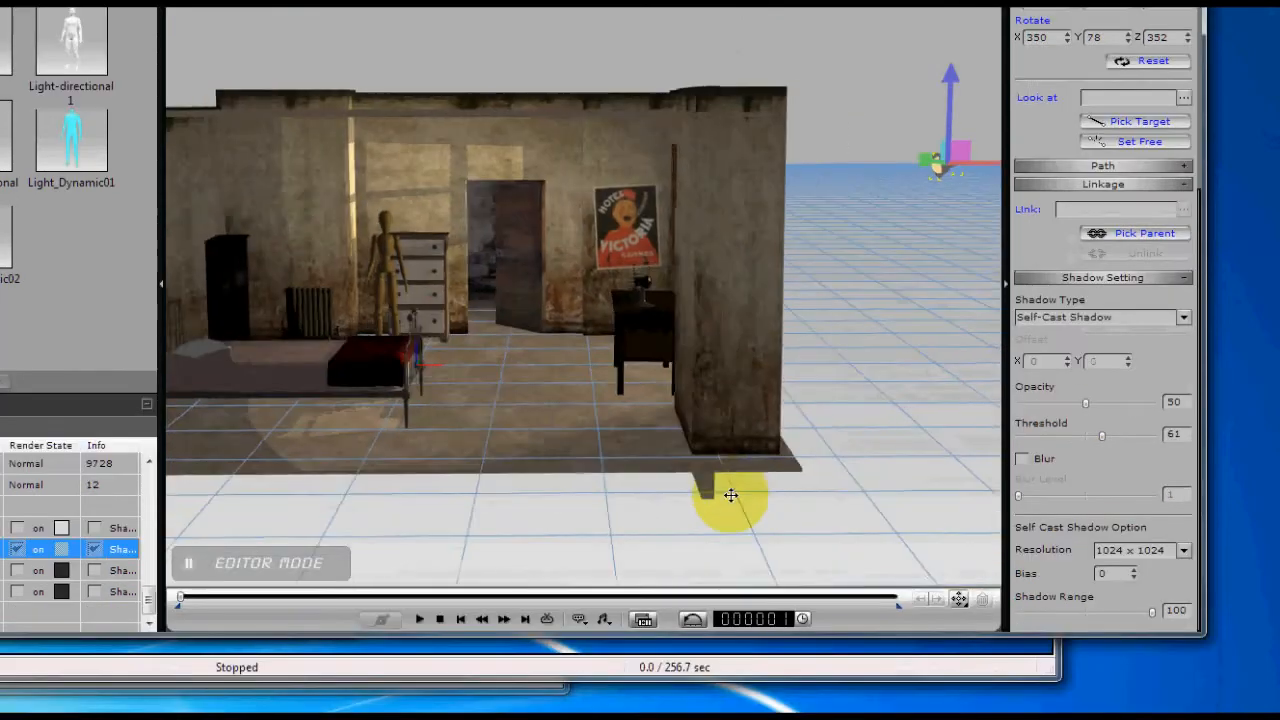
middle_click_drag(771, 393, 778, 401)
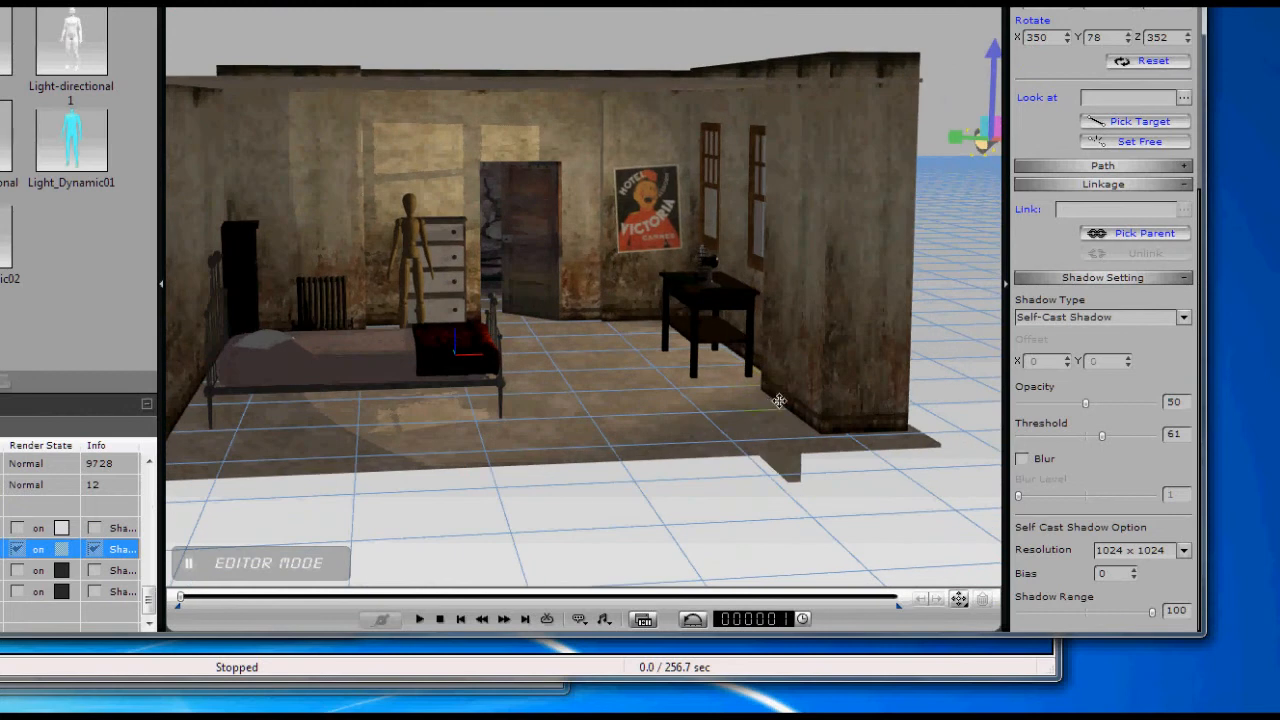
left_click_drag(1085, 400, 1230, 398)
left_click(1163, 402)
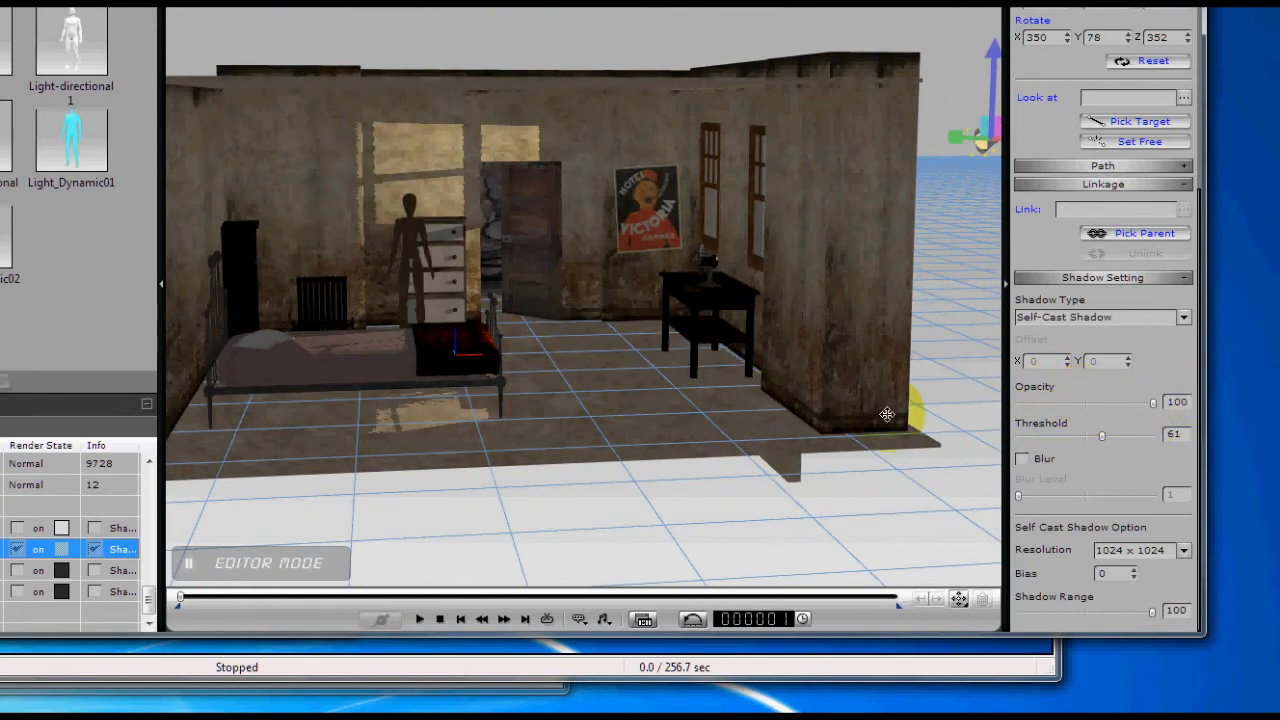
Move the SUN LIGHT spotlight higher and closer to the window wall, at X 535, Y -33, Z 291
middle_click_drag(839, 397, 741, 408)
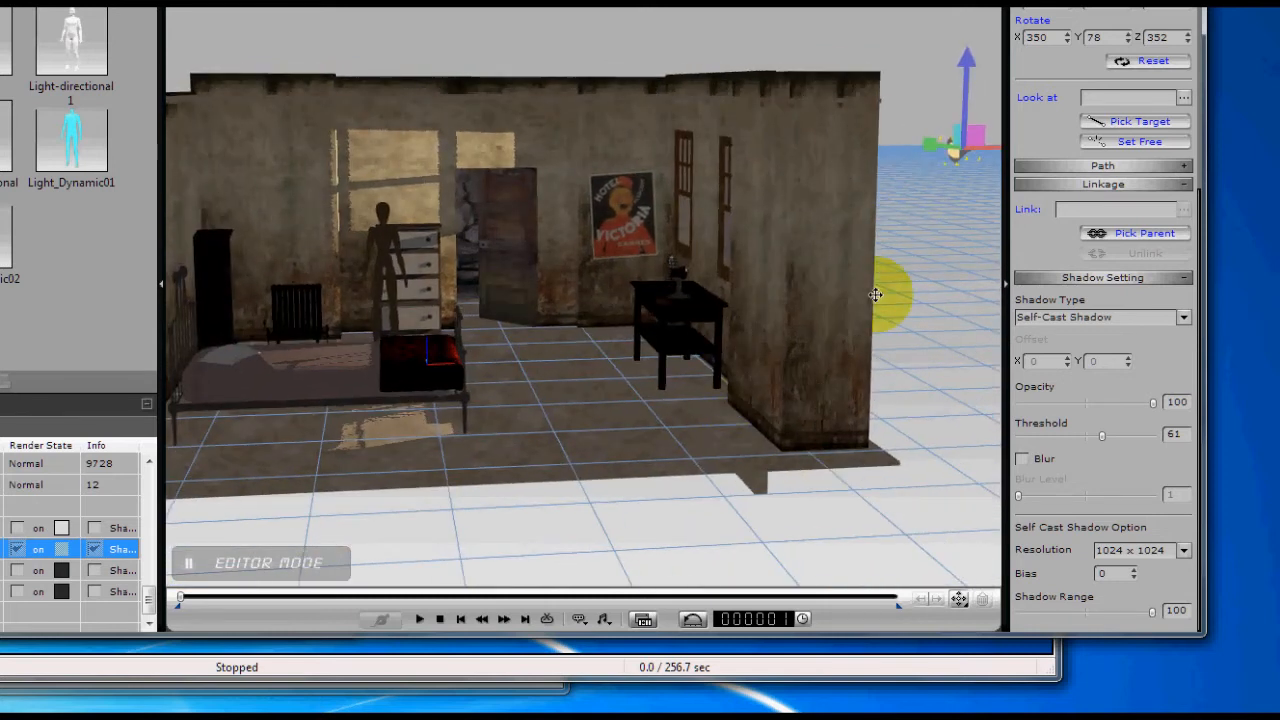
left_click_drag(945, 226, 894, 247)
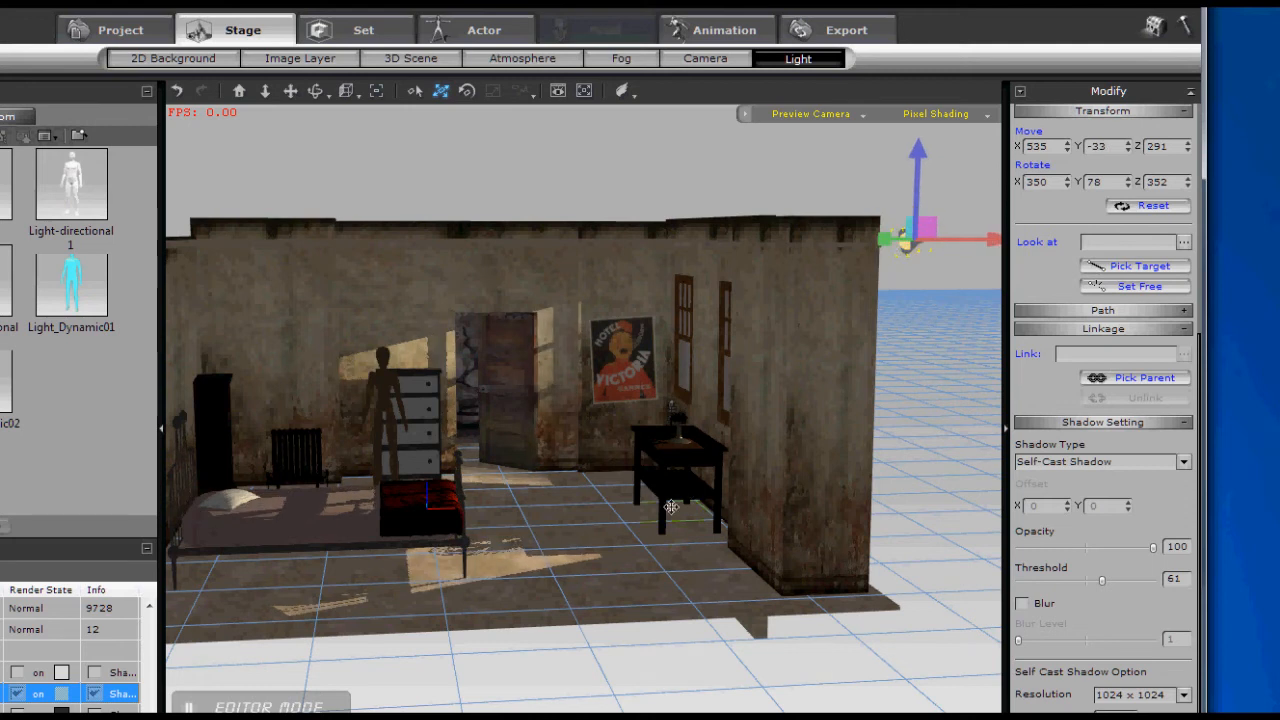
middle_click_drag(671, 507, 697, 523)
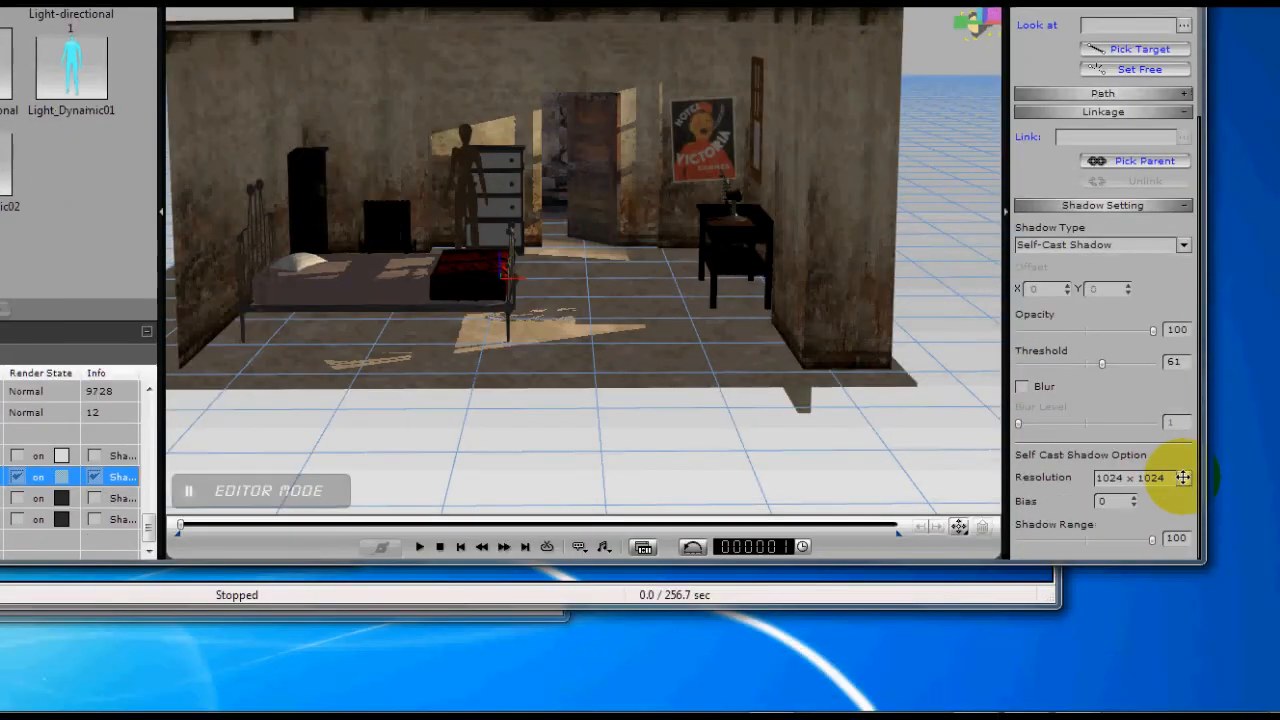
Set SUN LIGHT's self-cast shadow resolution to 512 x 512
left_click(1183, 477)
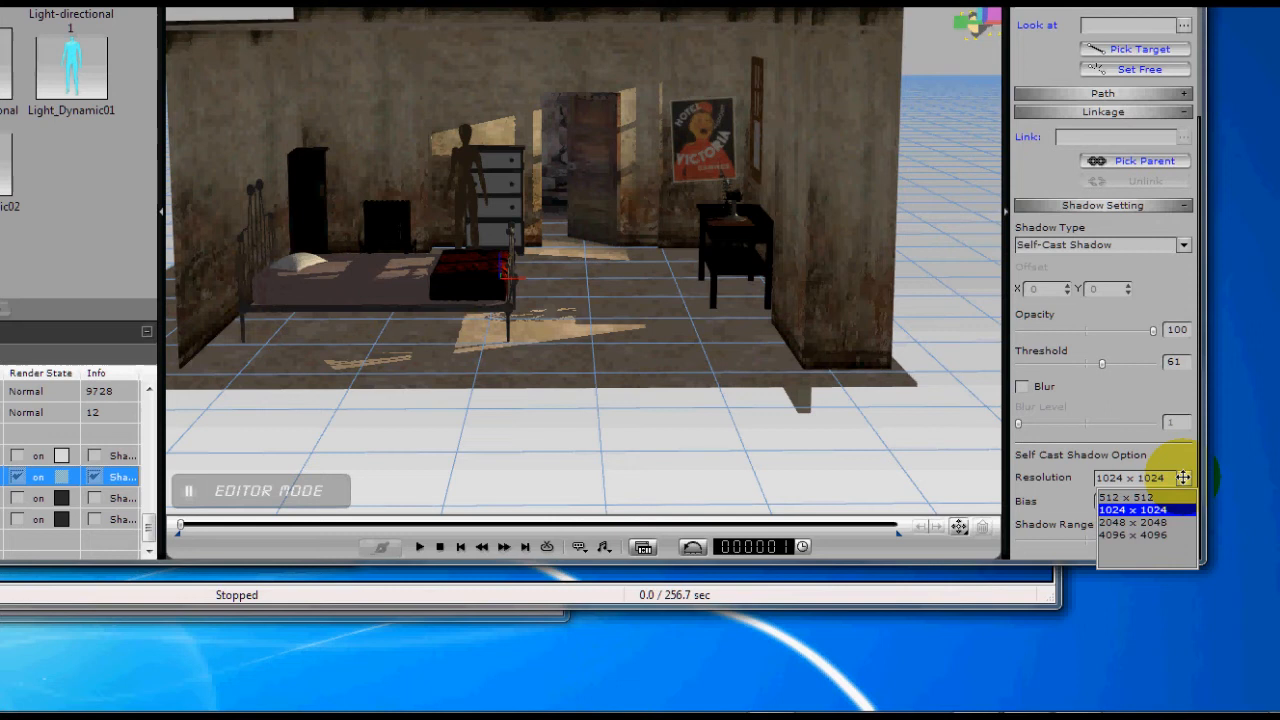
left_click(1127, 497)
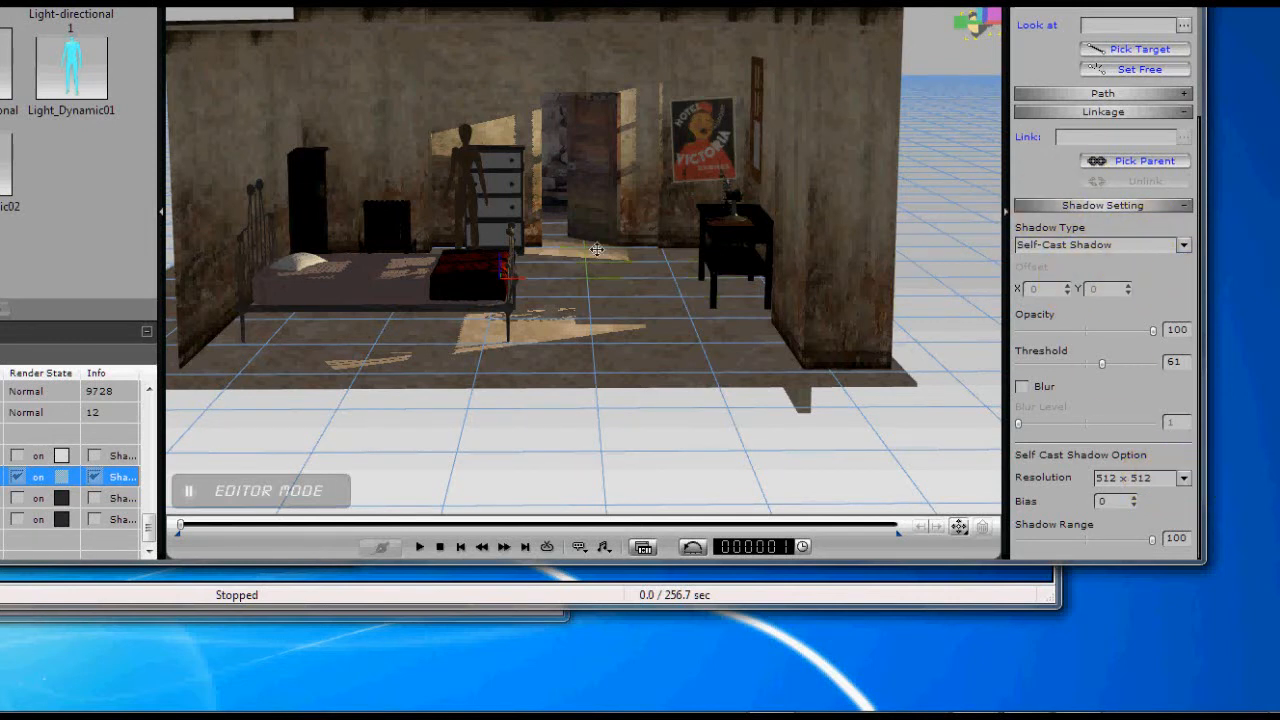
scroll(595, 248, "up", 5)
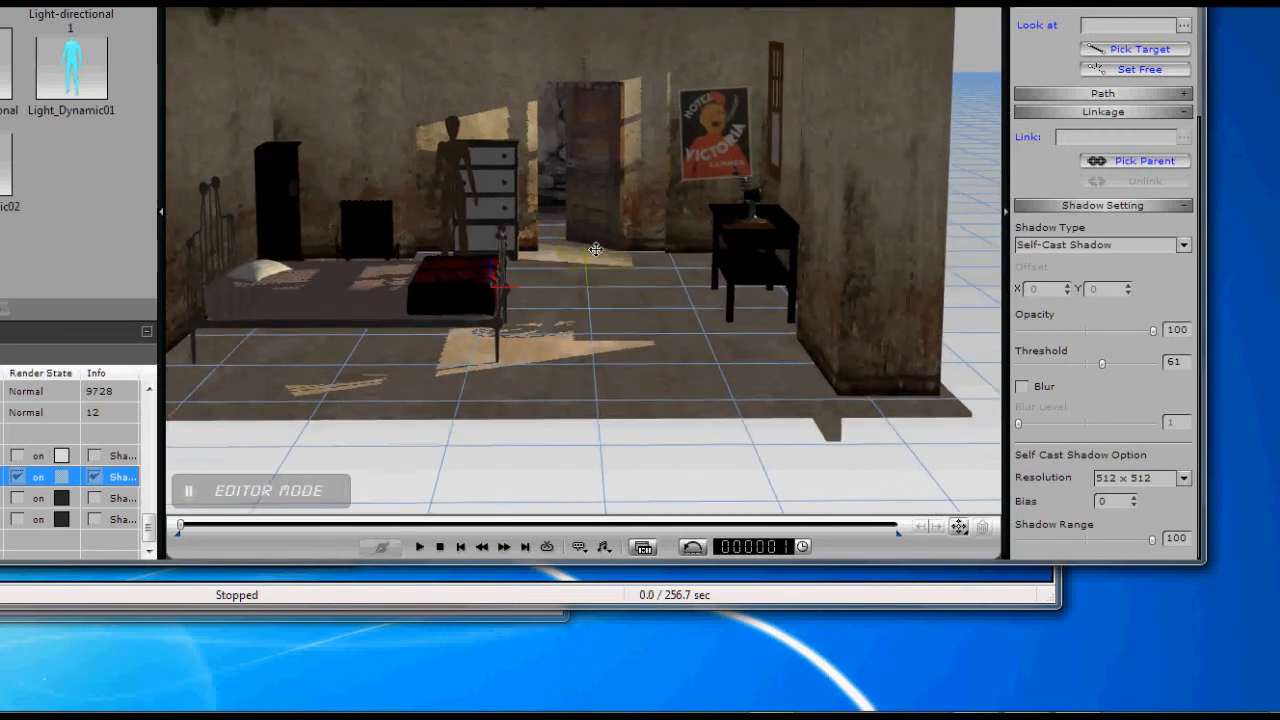
scroll(1086, 206, "up", 6)
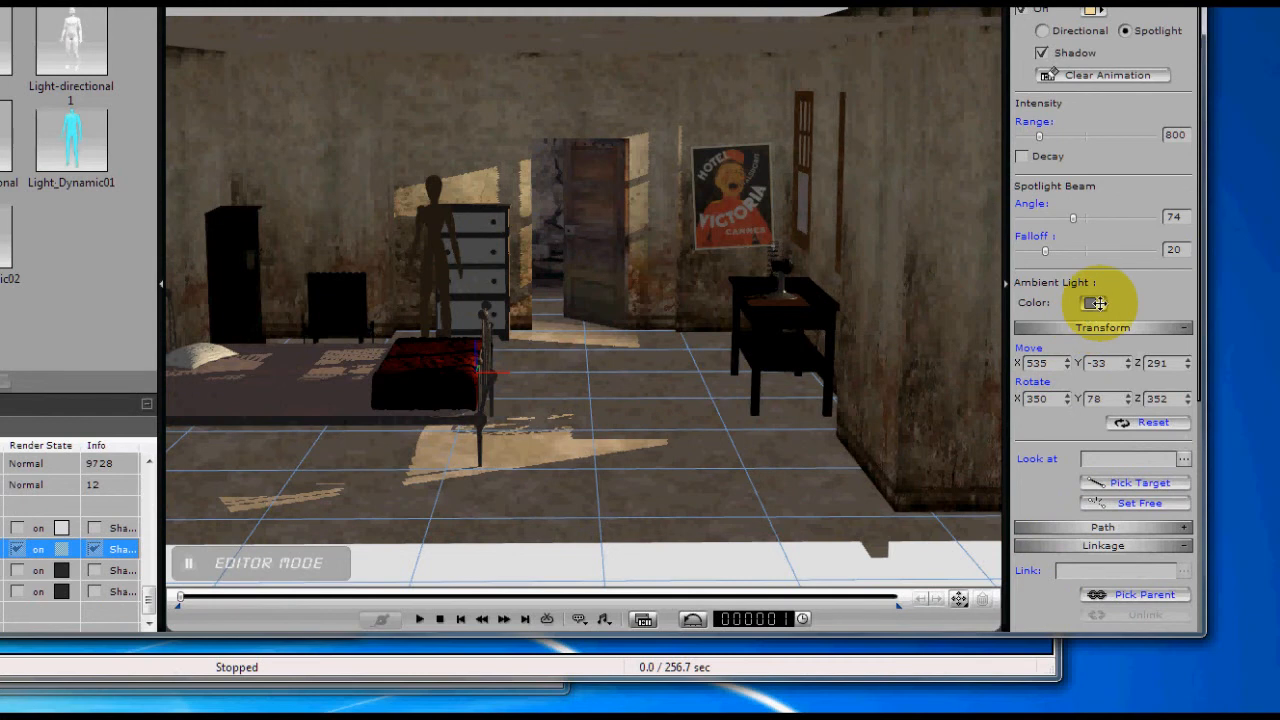
Darken the ambient light to a bluish grey of red 45, green 48, blue 62
left_click(1097, 303)
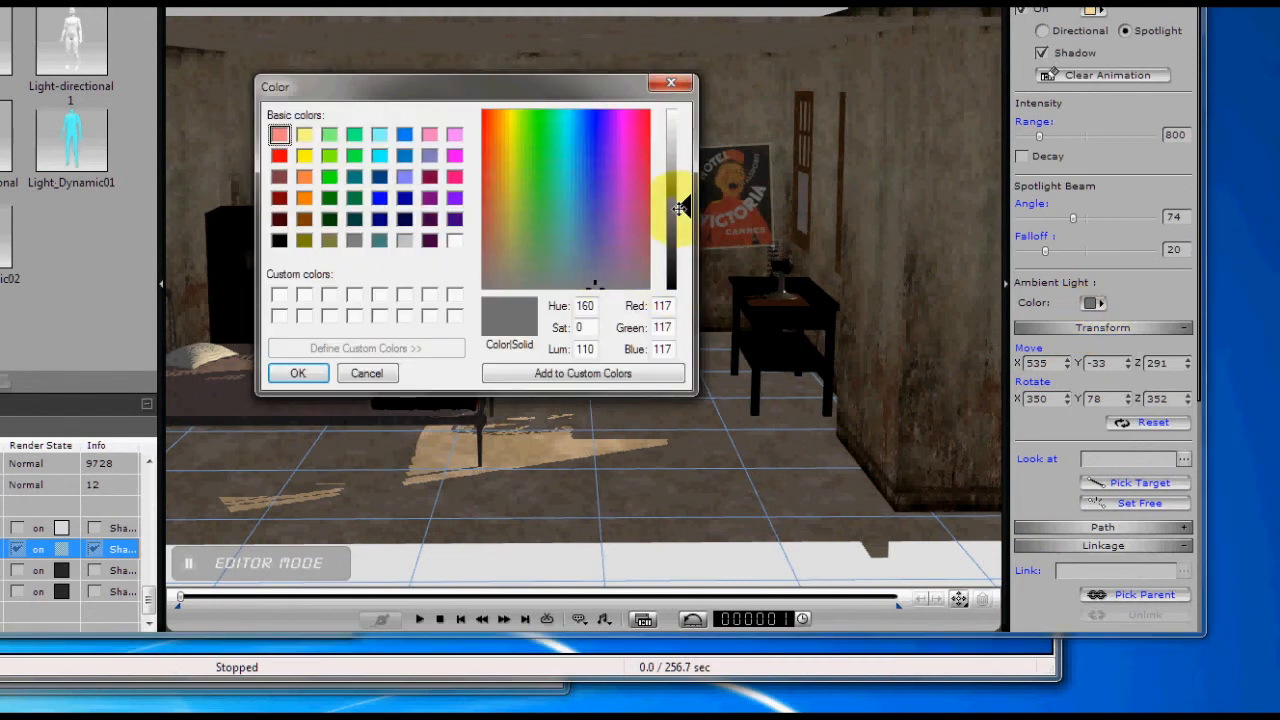
left_click_drag(684, 217, 684, 246)
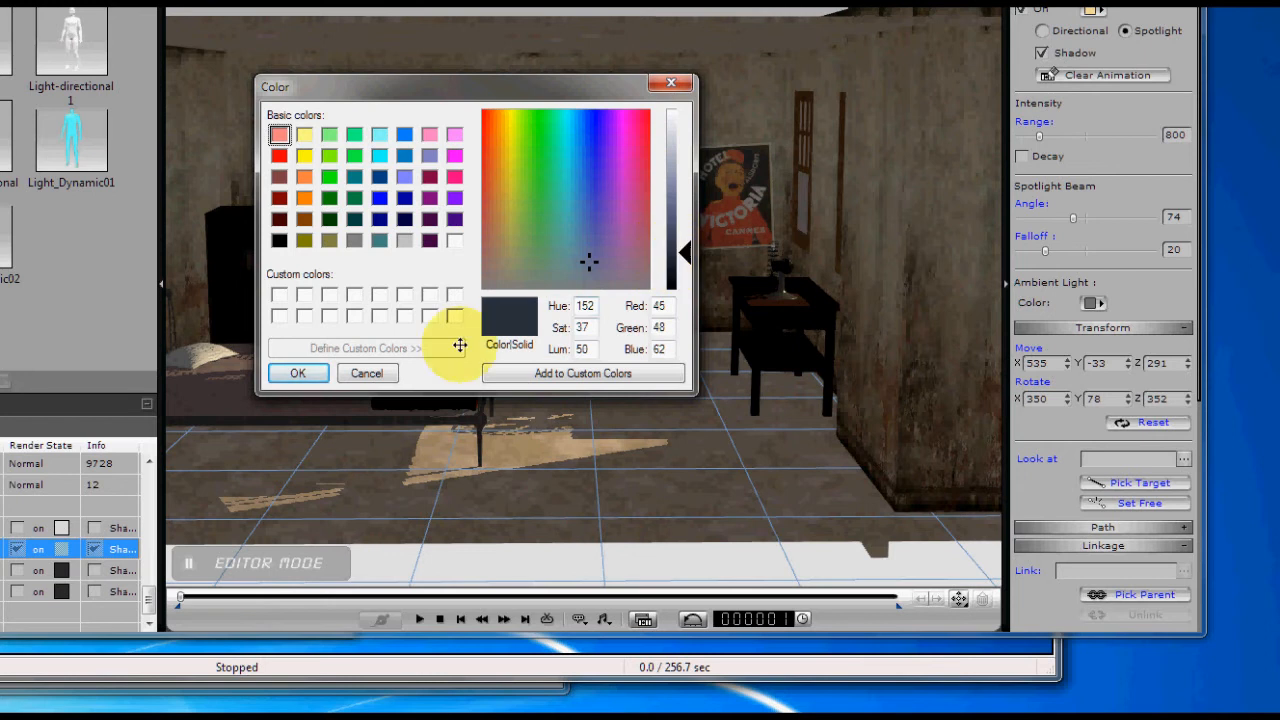
left_click(305, 373)
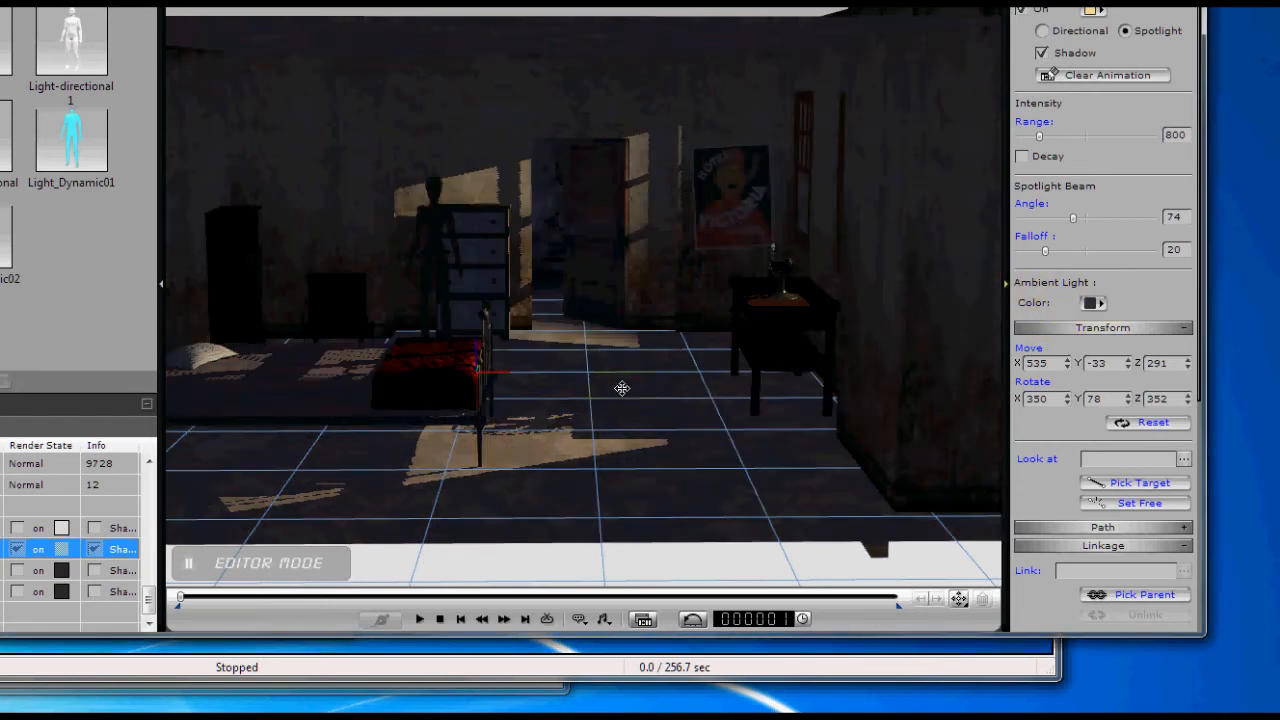
left_click_drag(624, 388, 649, 367)
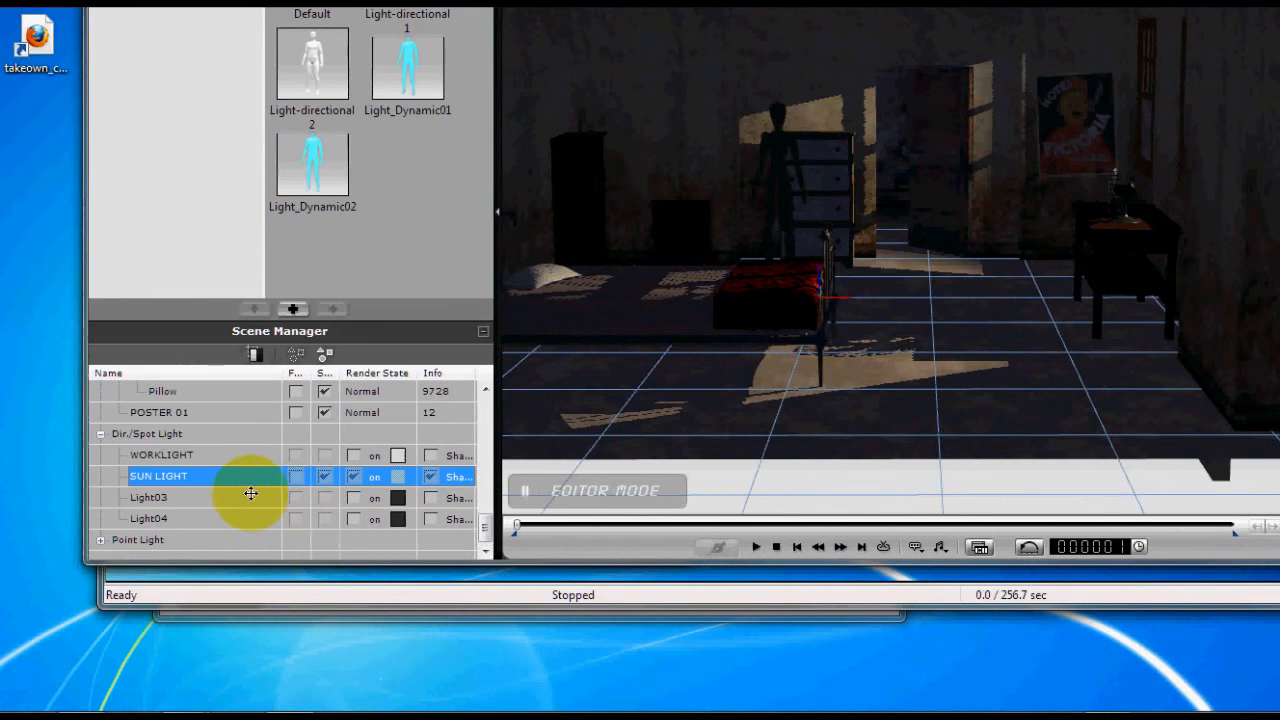
Turn on Light03 and give it a warm yellow colour of red 247, green 220, blue 159
left_click(249, 496)
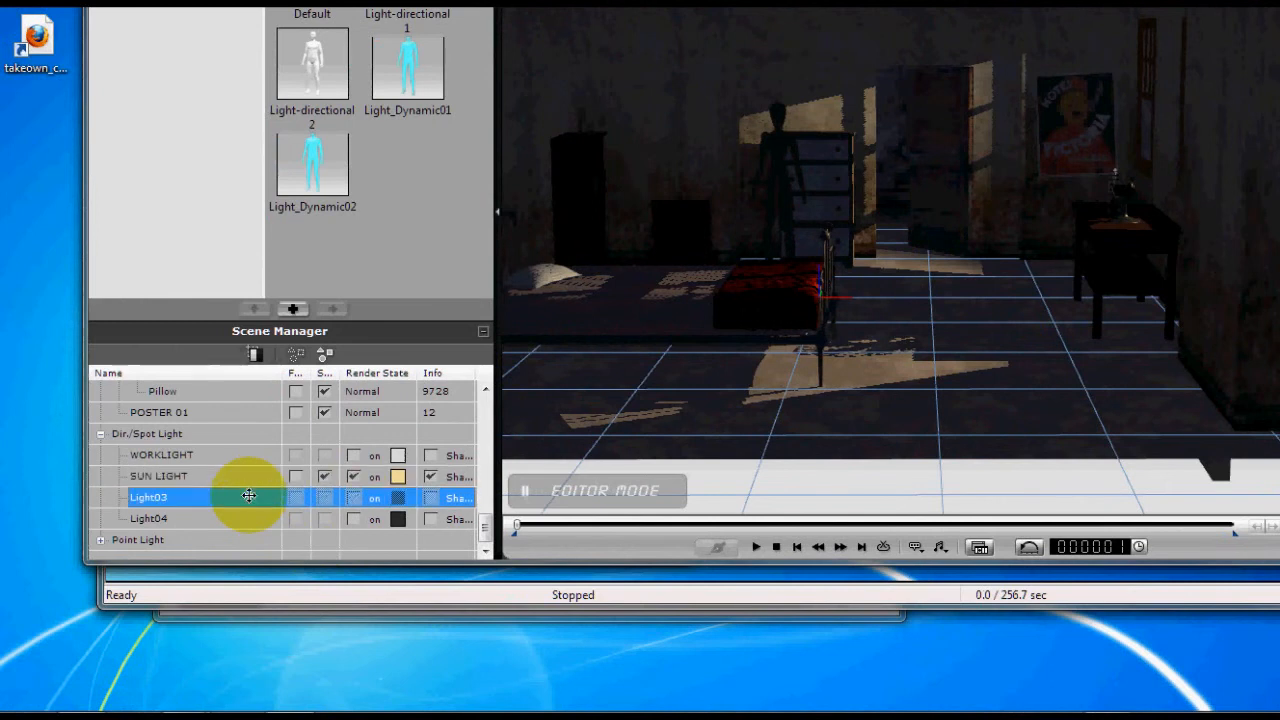
left_click(353, 497)
left_click(397, 498)
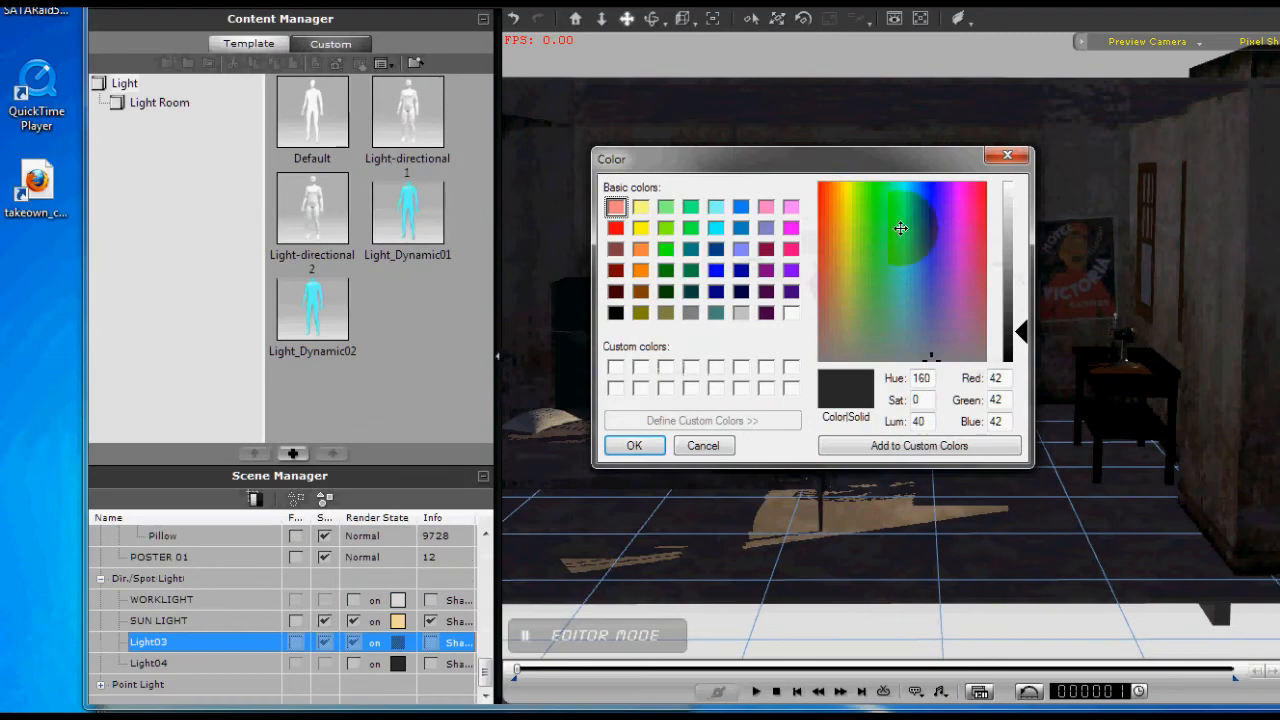
left_click(832, 203)
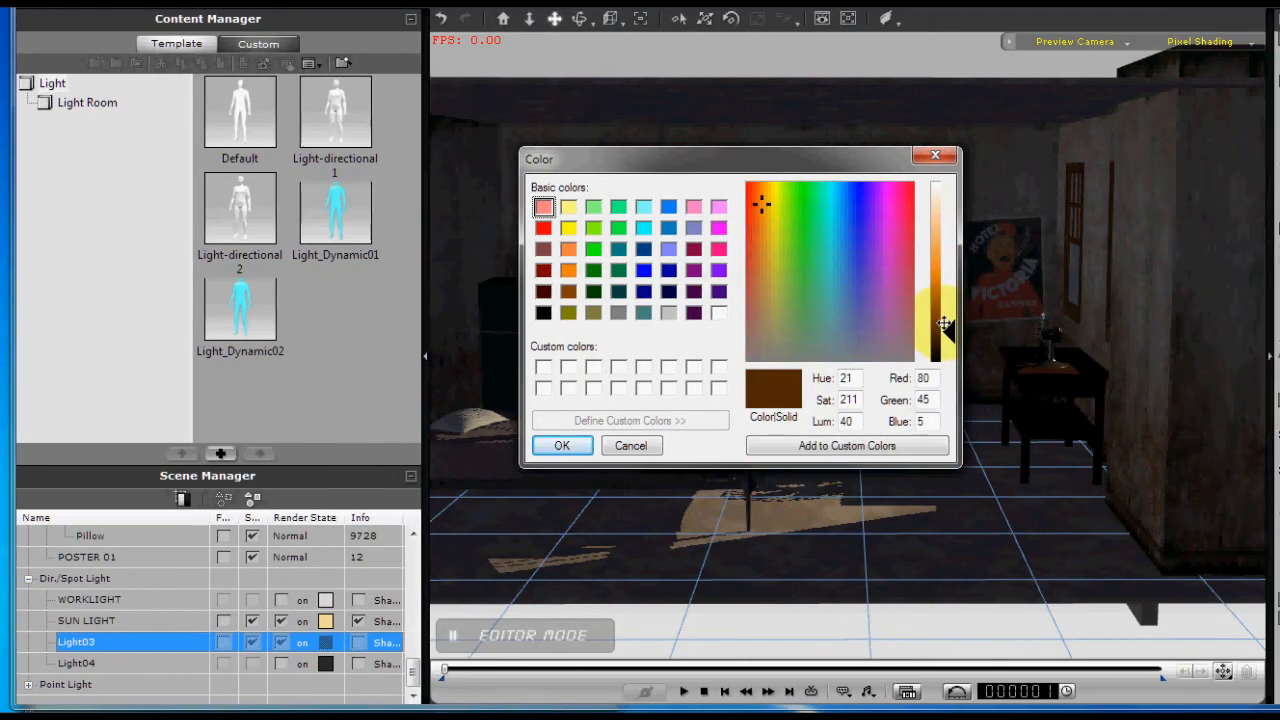
left_click_drag(947, 325, 945, 218)
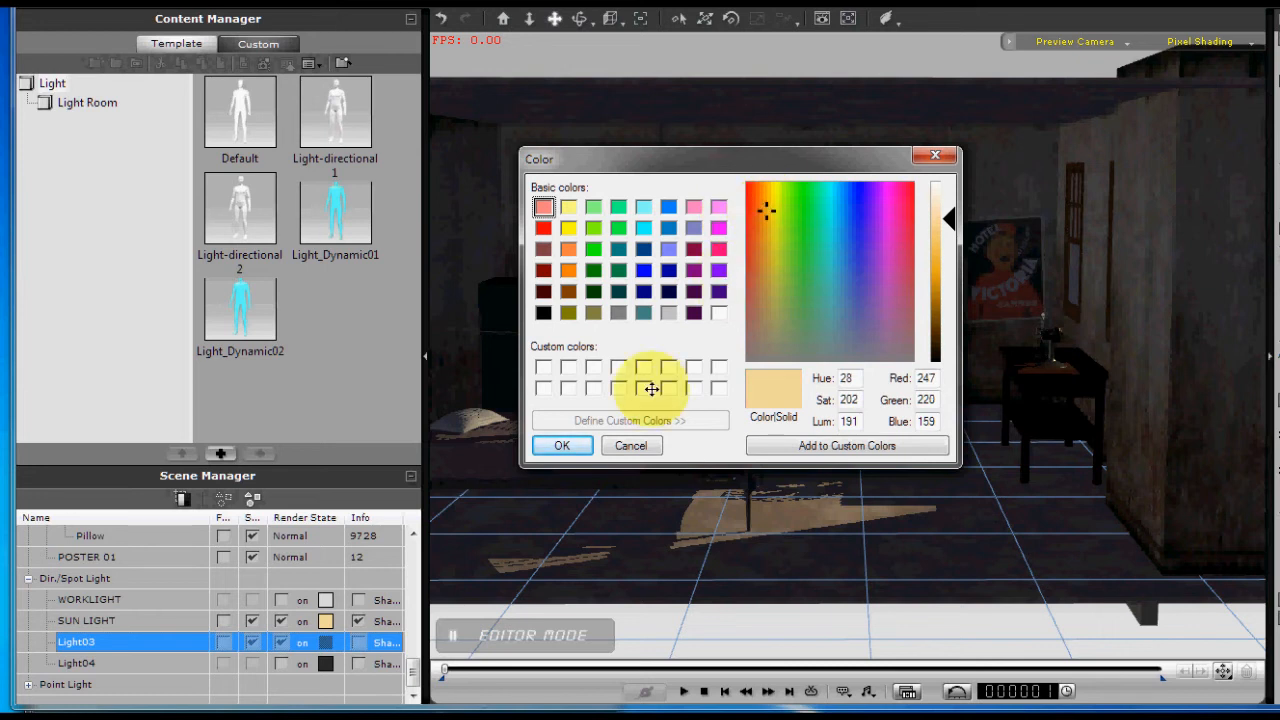
left_click(562, 446)
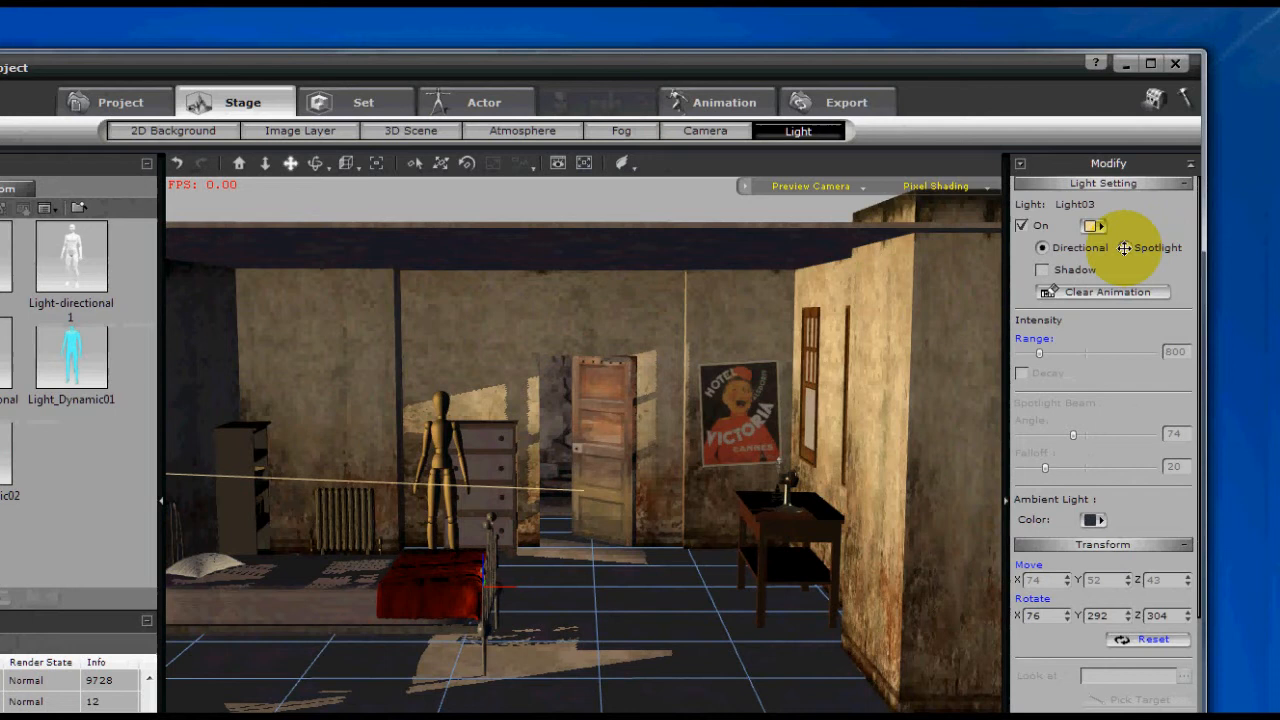
Change Light03 to a spotlight and rotate it to X 16, Y 2, Z 342 so it shines down into the room
left_click(1125, 247)
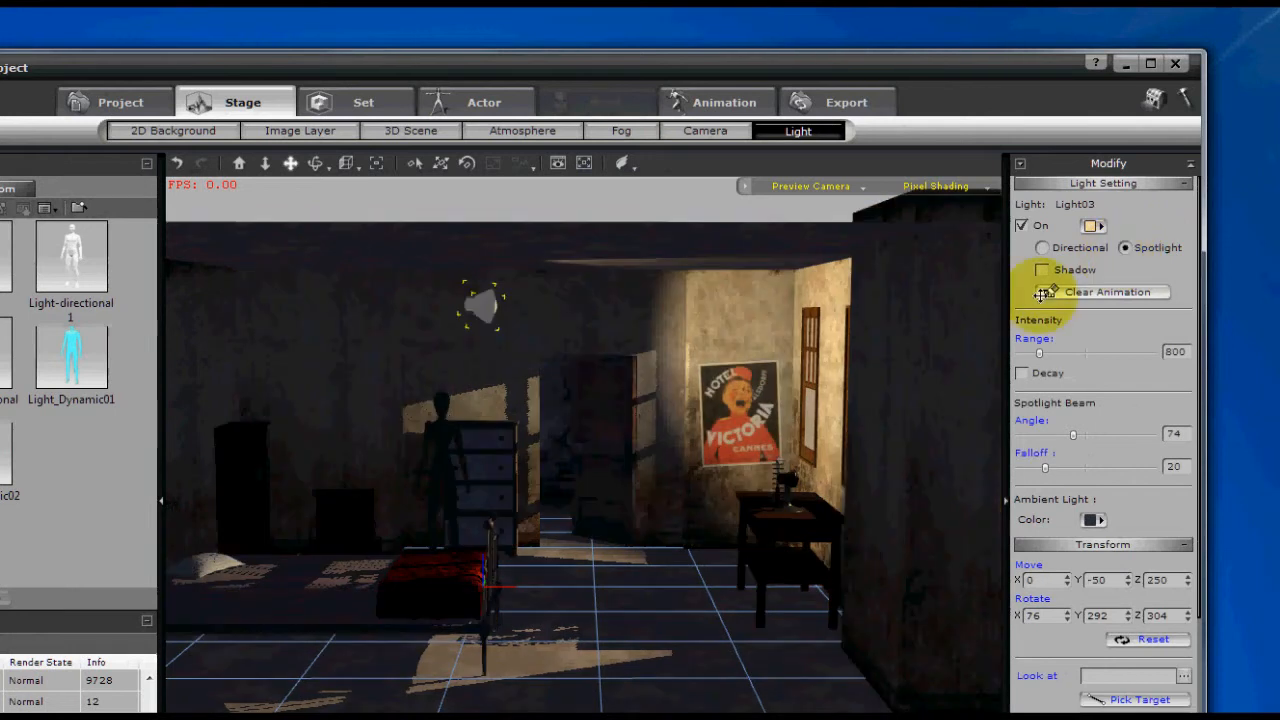
mouse_move(517, 339)
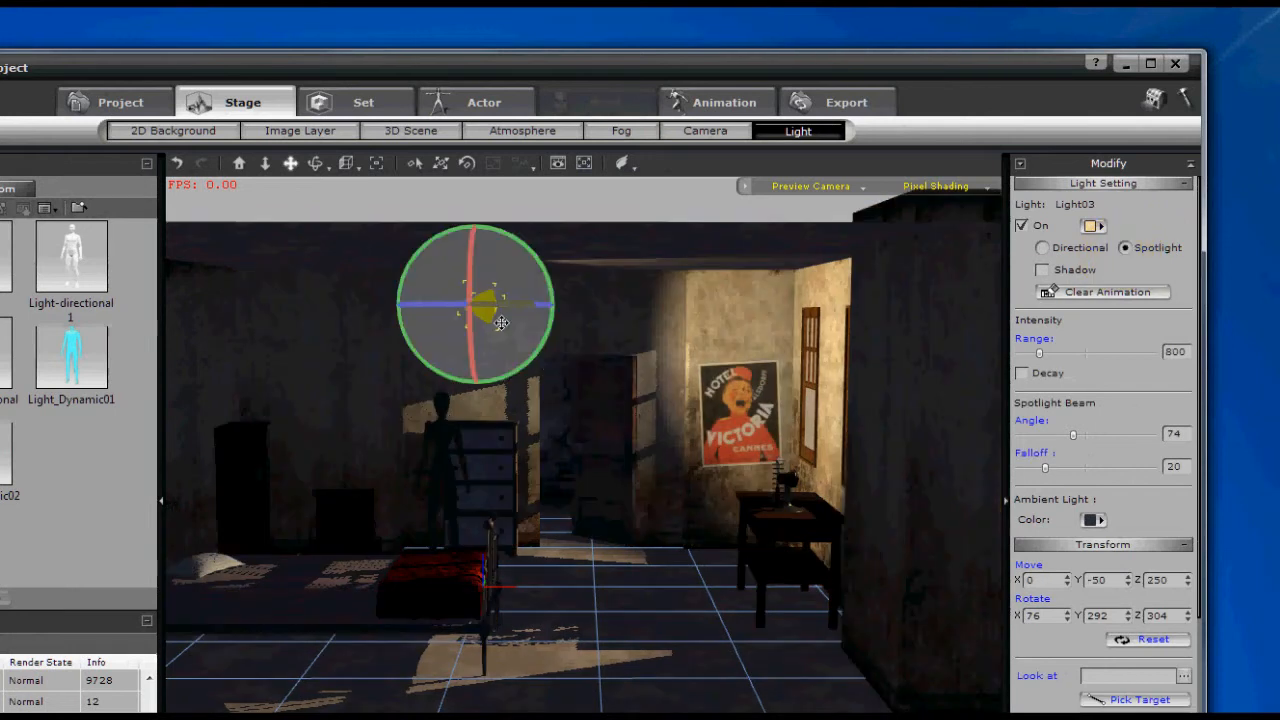
left_click_drag(542, 259, 548, 338)
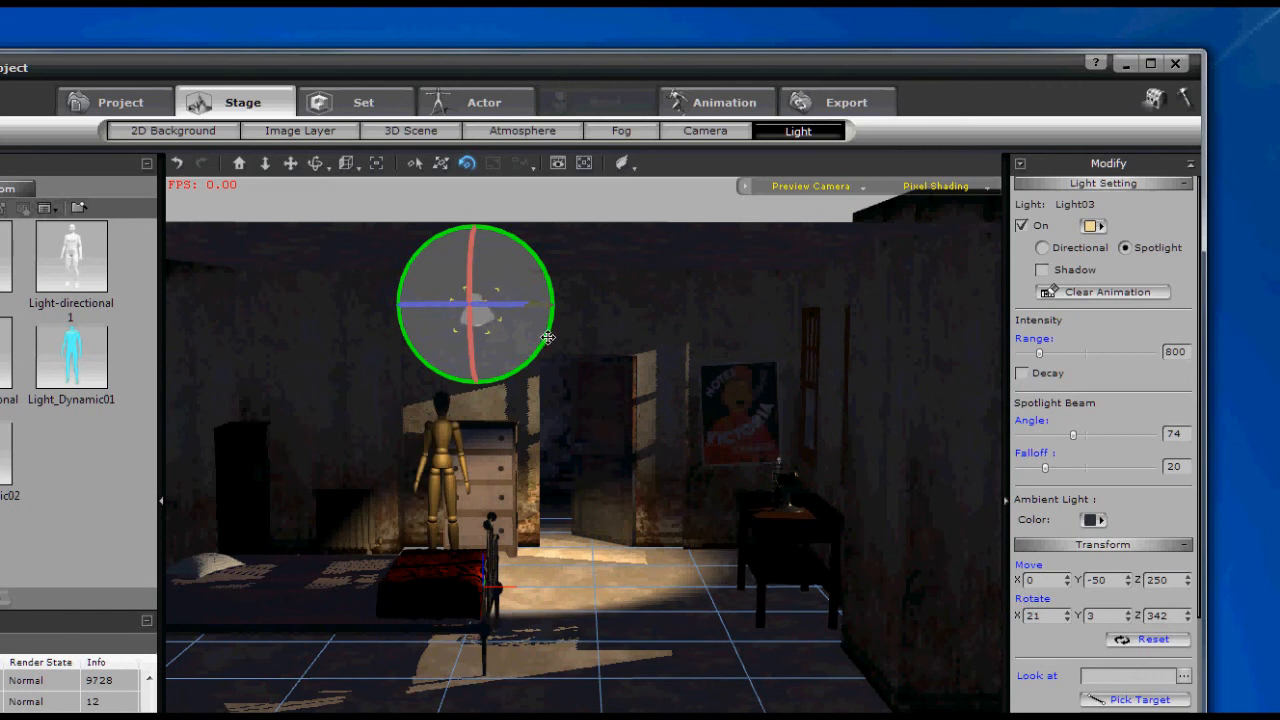
left_click_drag(465, 278, 465, 273)
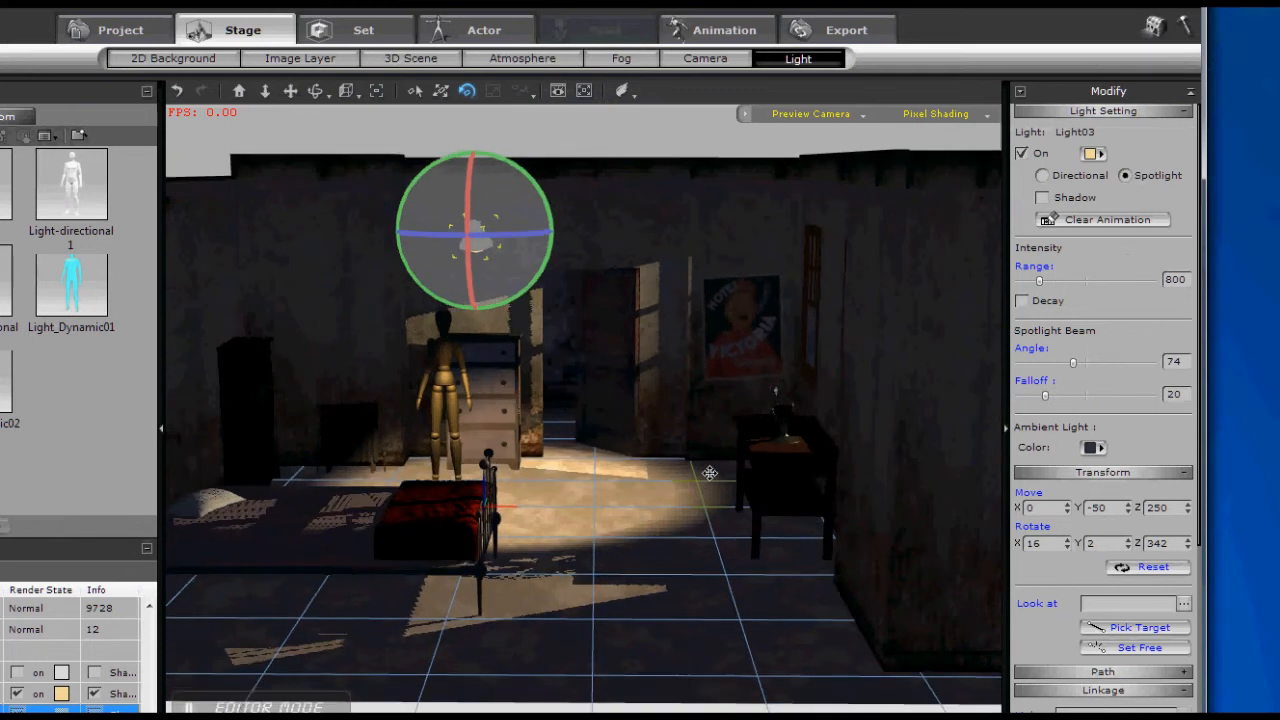
middle_click_drag(716, 563, 726, 529)
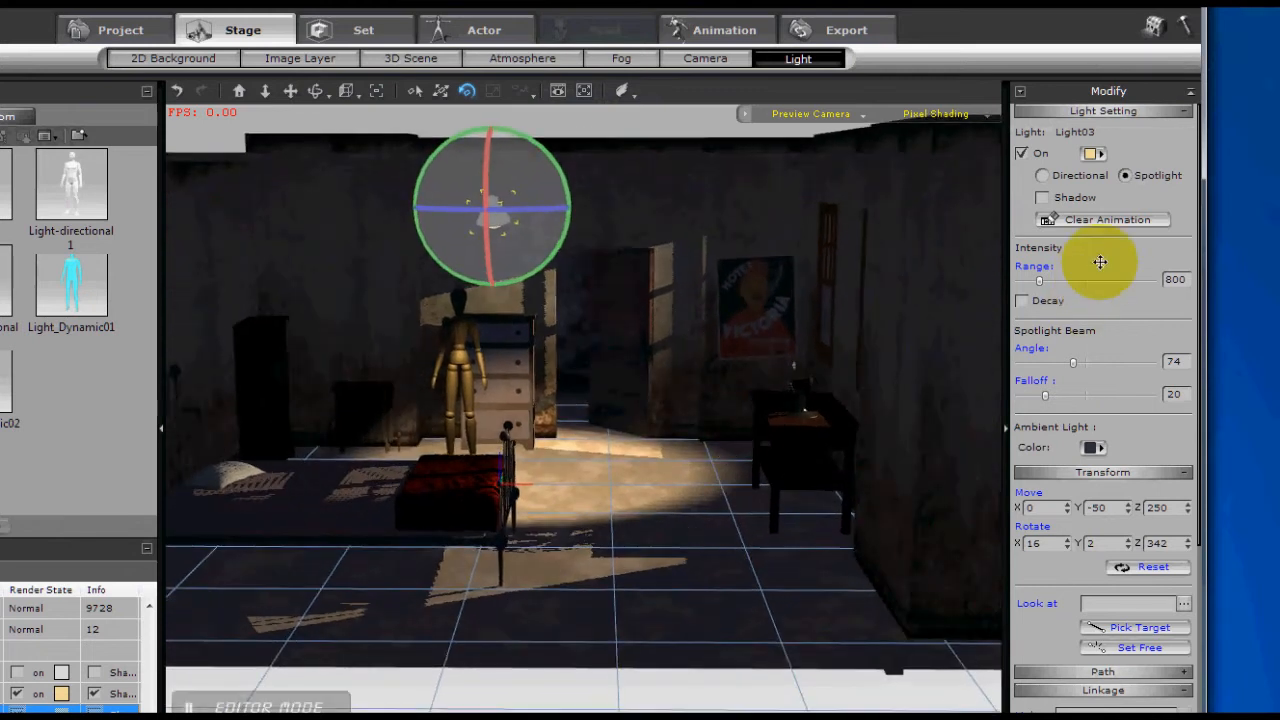
Enable decay on Light03 and set its range to 1233, beam angle to 121 and falloff to 42
left_click(1021, 300)
mouse_move(1039, 281)
left_mouse_down()
mouse_move(1128, 282)
mouse_move(1051, 285)
left_mouse_up()
left_click_drag(1072, 362, 1104, 361)
left_click_drag(1044, 392, 1110, 360)
right_click_drag(760, 432, 713, 397)
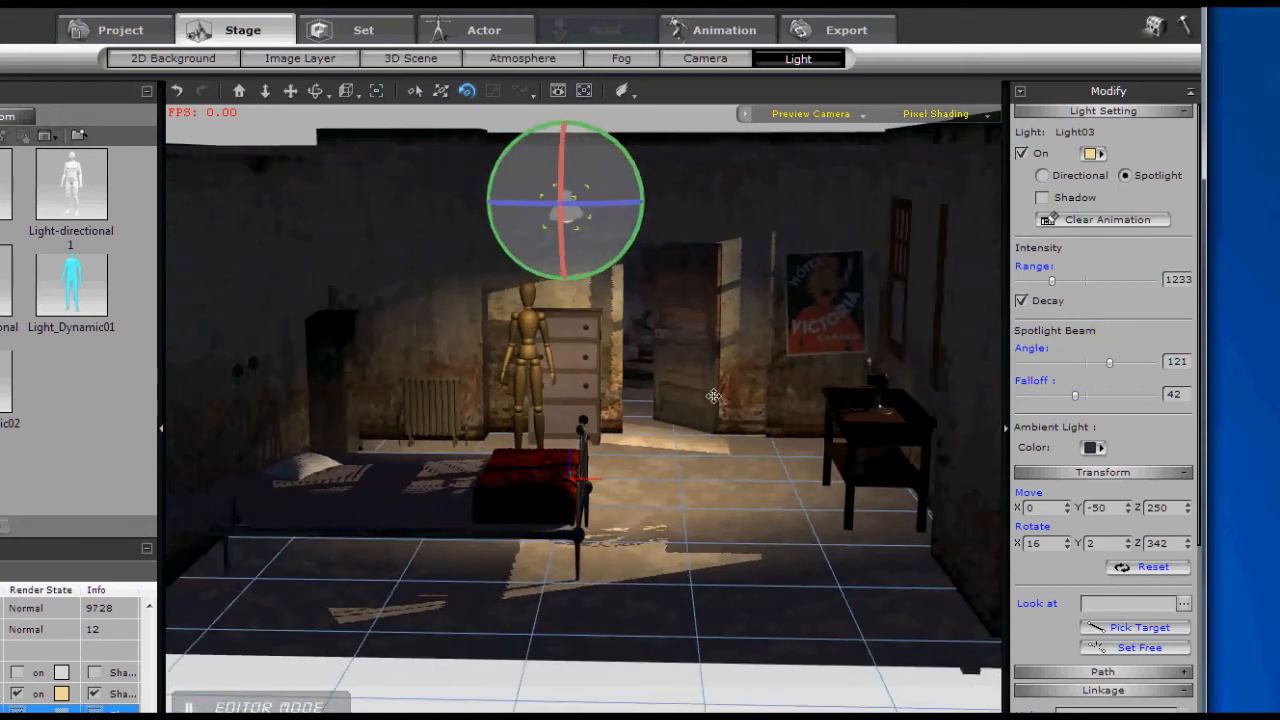
Raise the Light03 spotlight to Z 296 and slightly reduce its range
key("w")
left_click_drag(567, 242, 567, 186)
left_click(1051, 353)
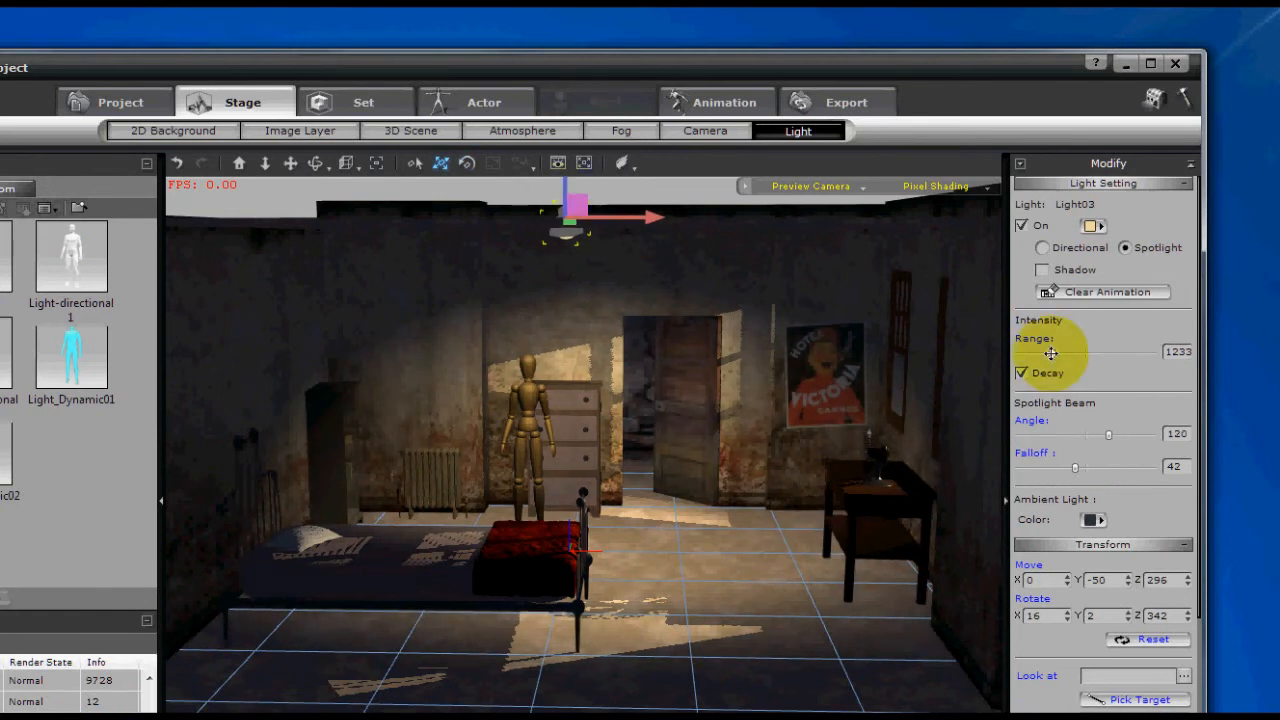
left_click_drag(1049, 355, 1040, 354)
middle_click_drag(756, 513, 790, 503)
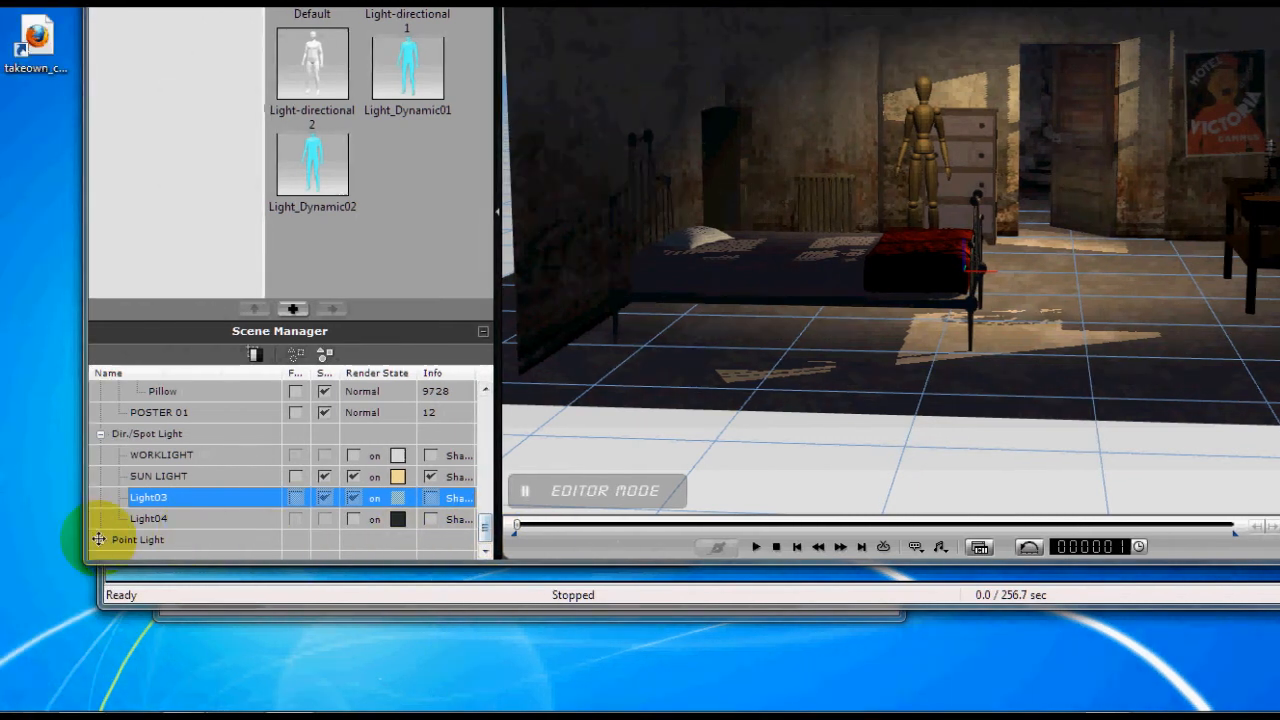
Turn on Point Light 01 and give it an orange colour of red 230, green 150, blue 70
left_click(99, 539)
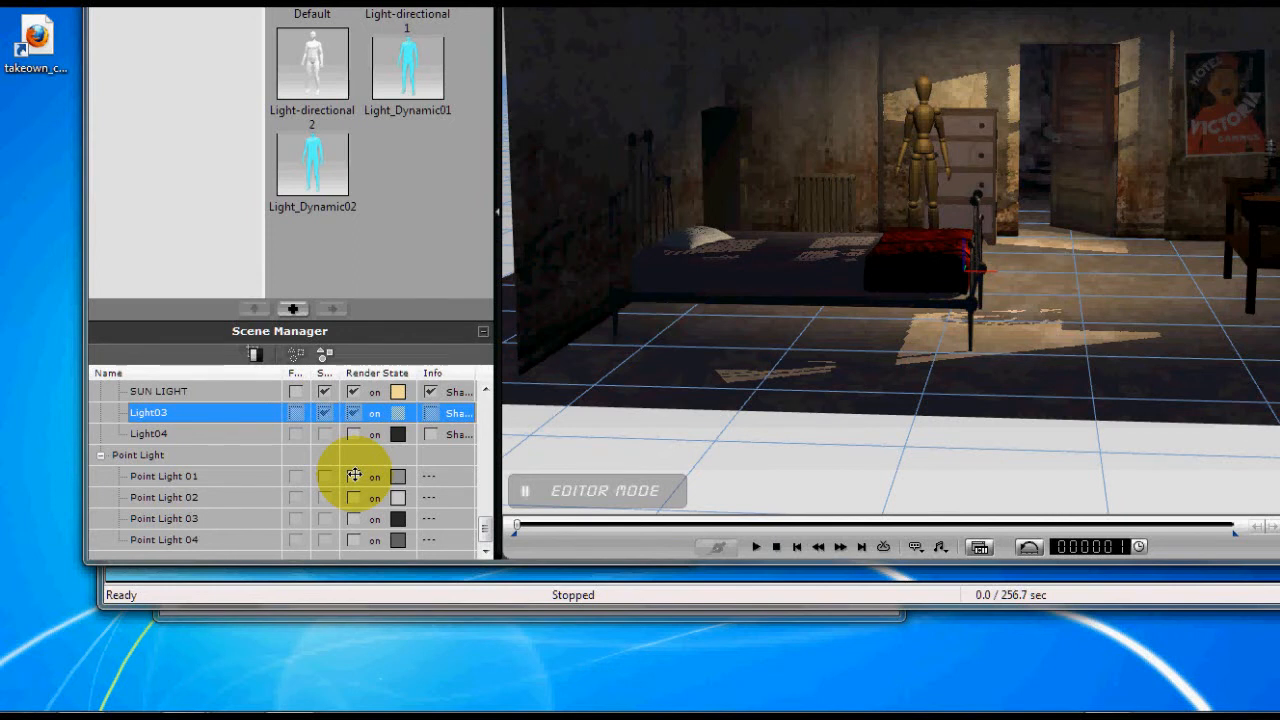
left_click(397, 476)
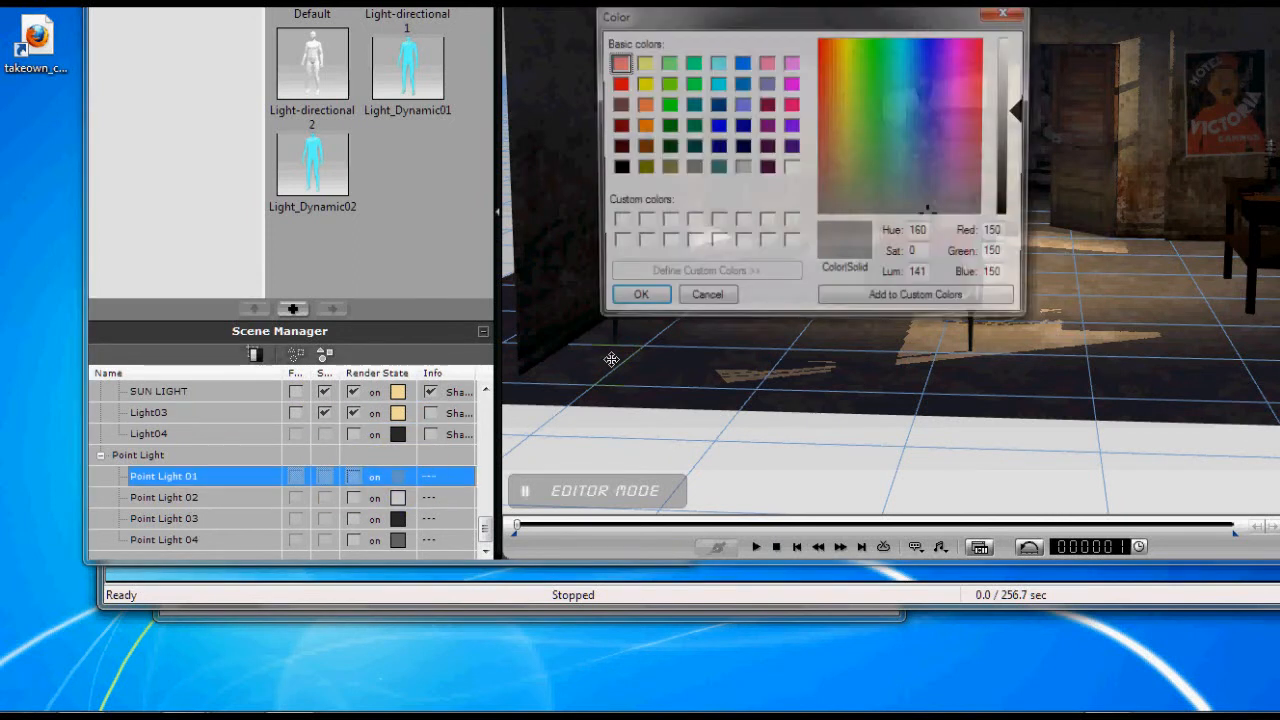
left_click(832, 79)
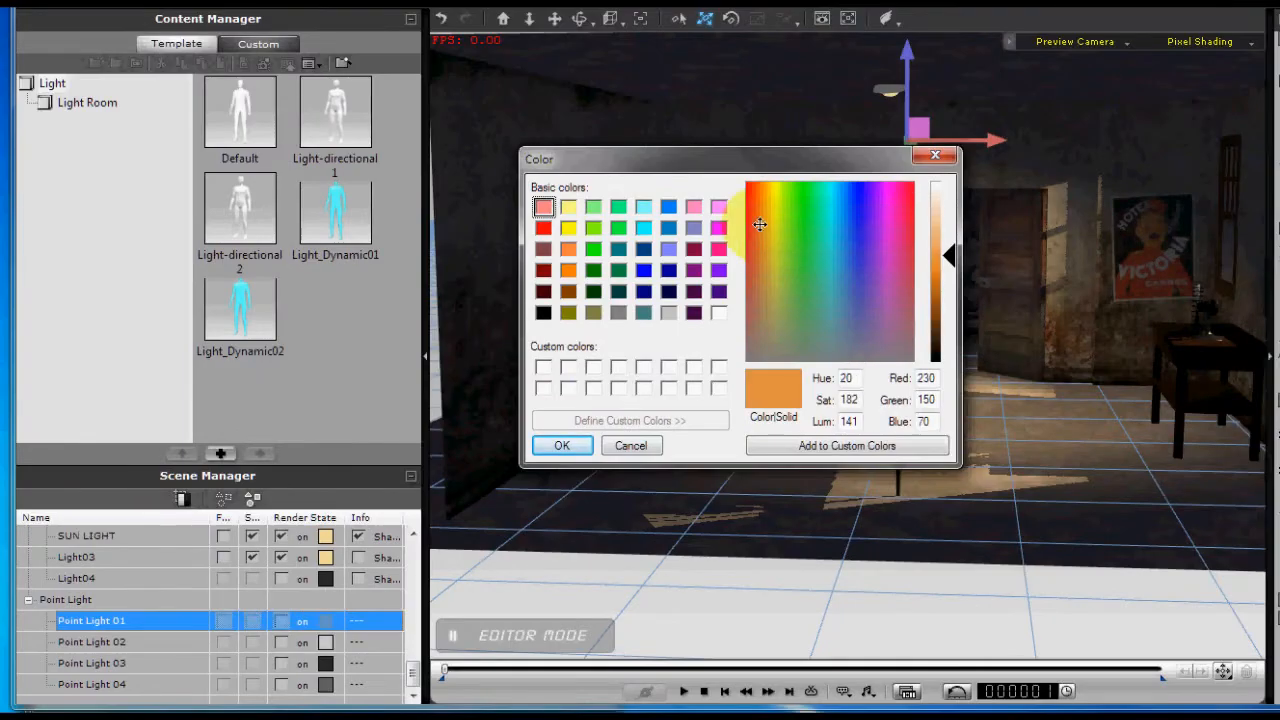
left_click(568, 444)
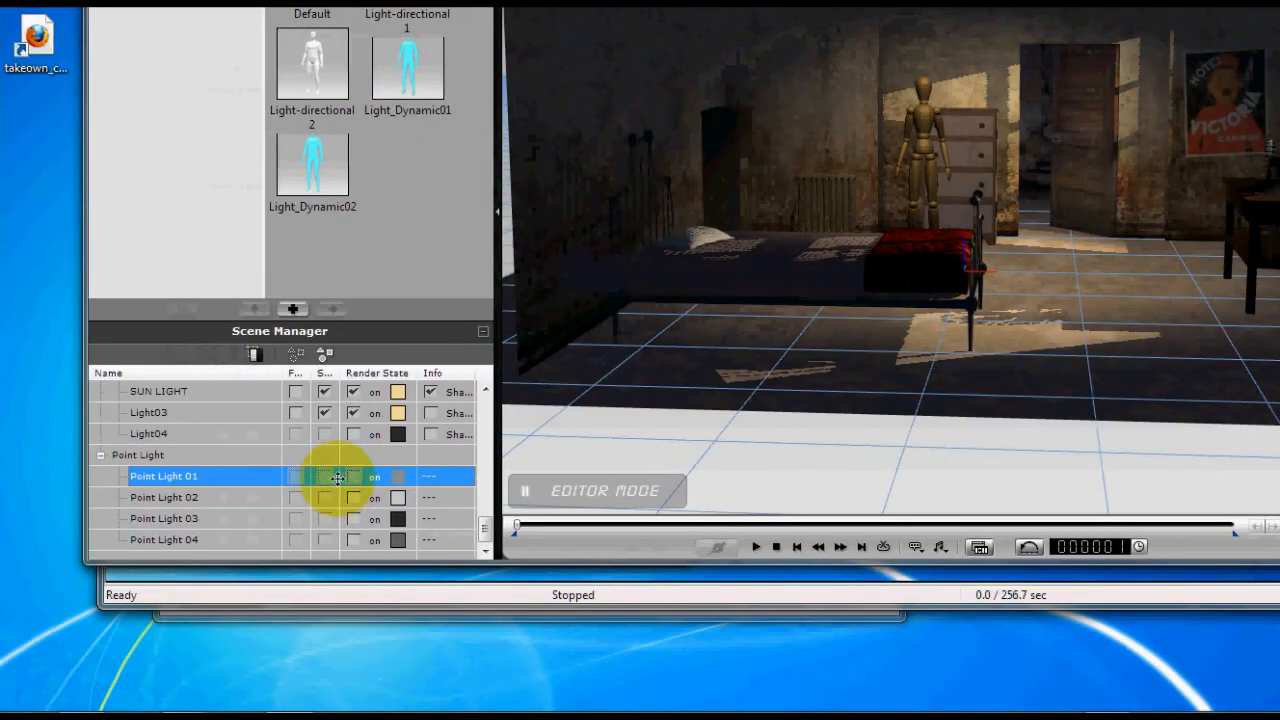
left_click(354, 473)
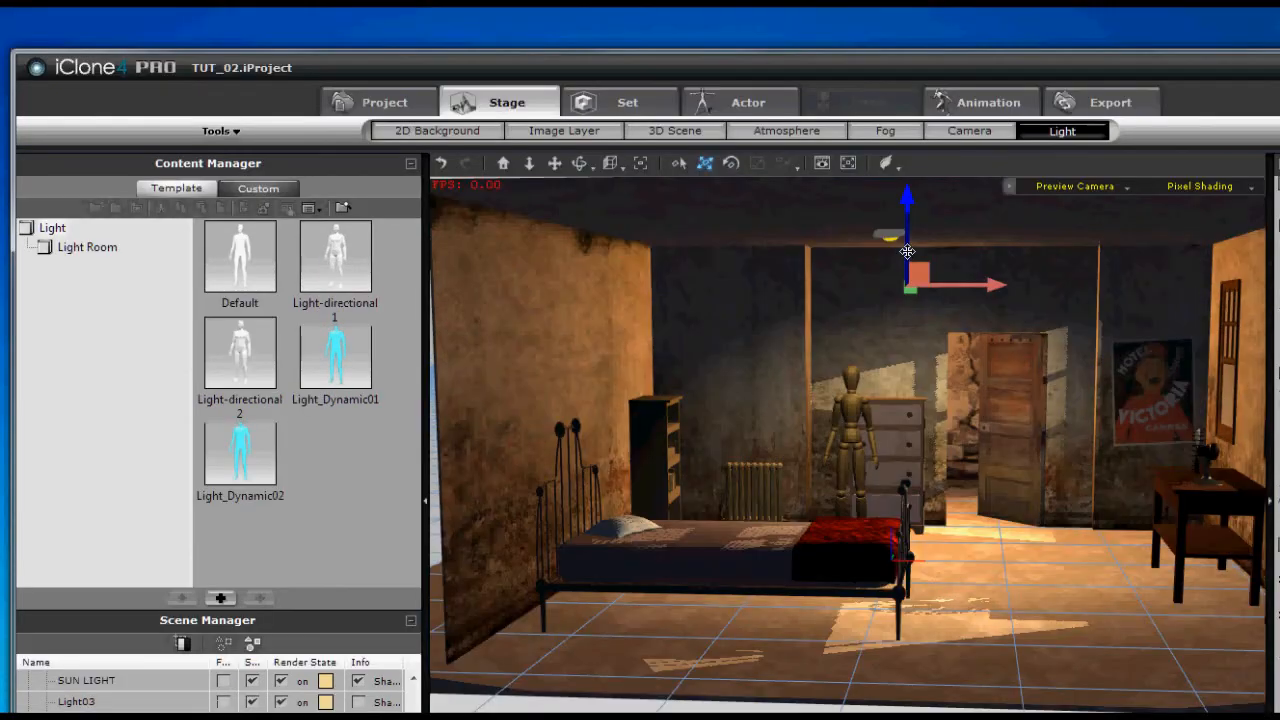
Move Point Light 01 to X 59, Y -30, Z 141 and enable its decay with a range of 317
left_click_drag(907, 251, 908, 346)
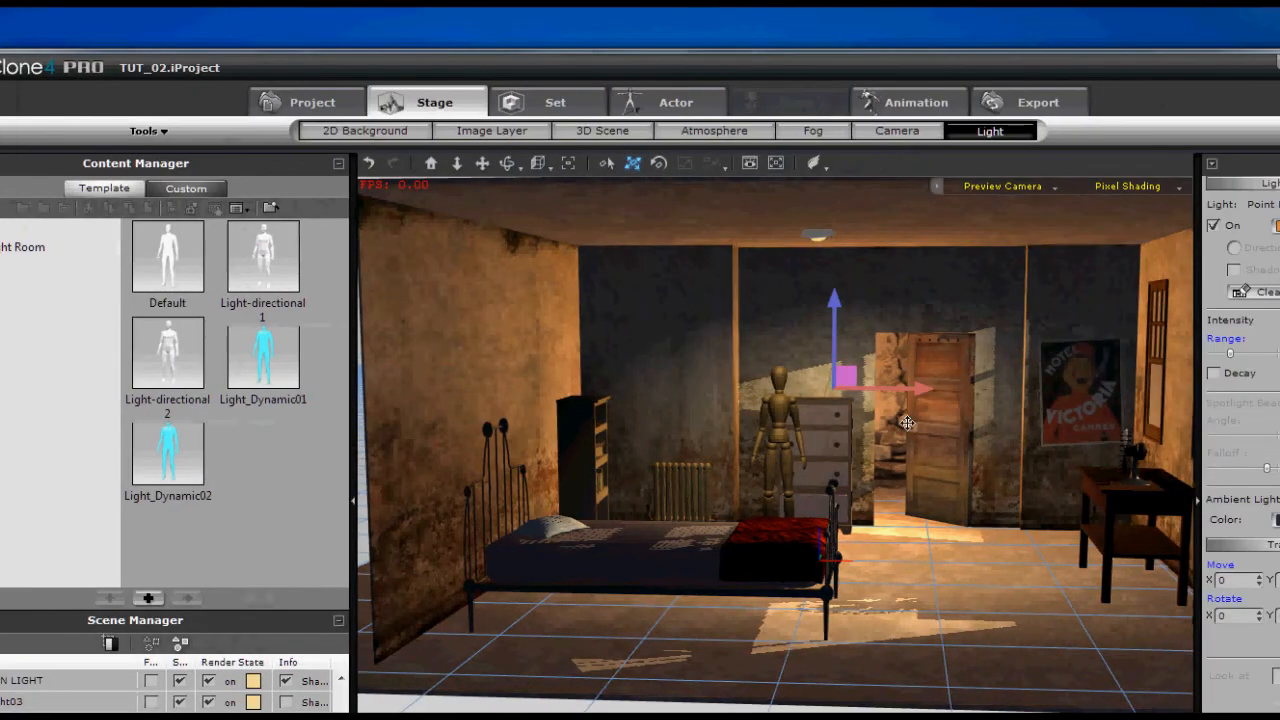
right_click_drag(907, 423, 777, 411)
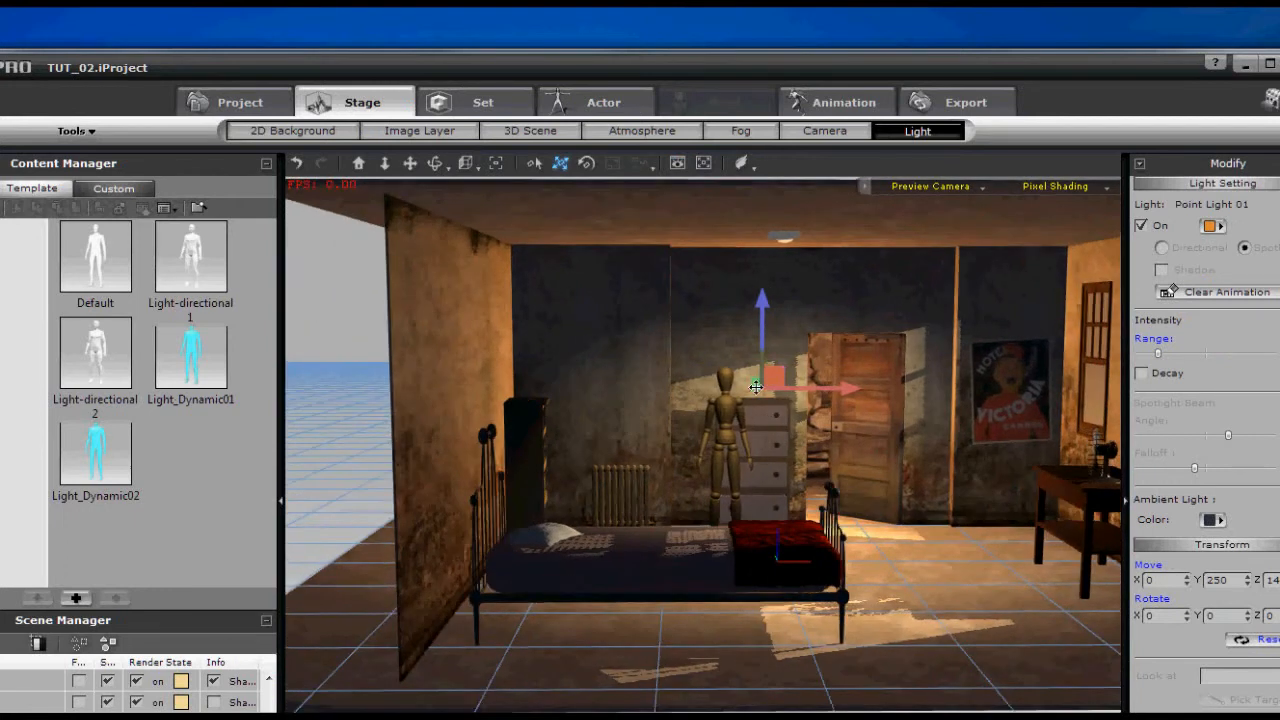
left_click(747, 382)
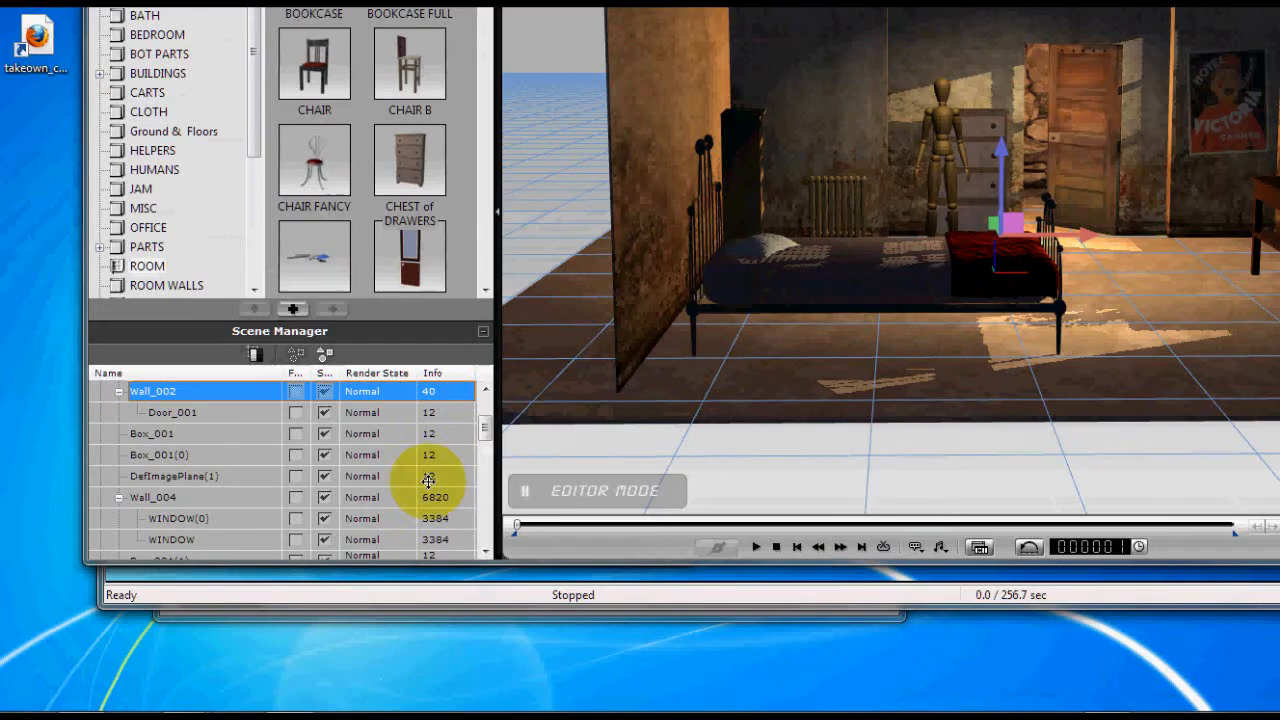
left_click_drag(485, 425, 471, 543)
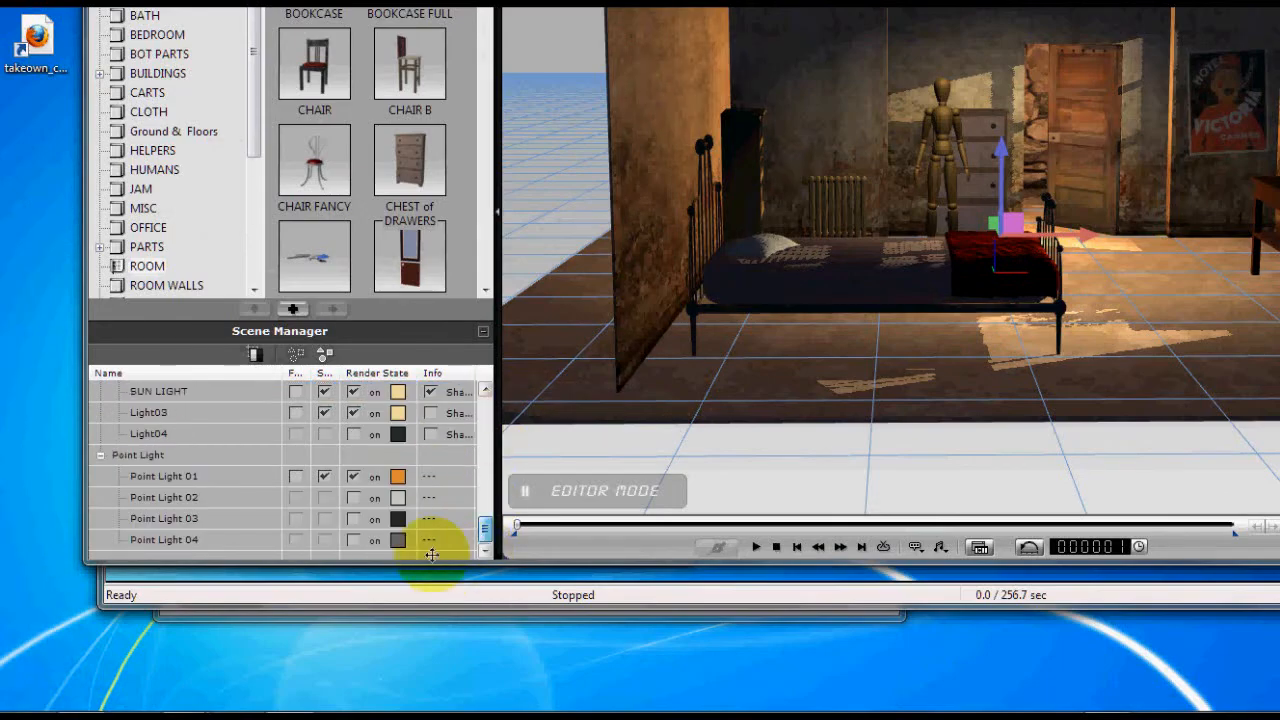
left_click(256, 480)
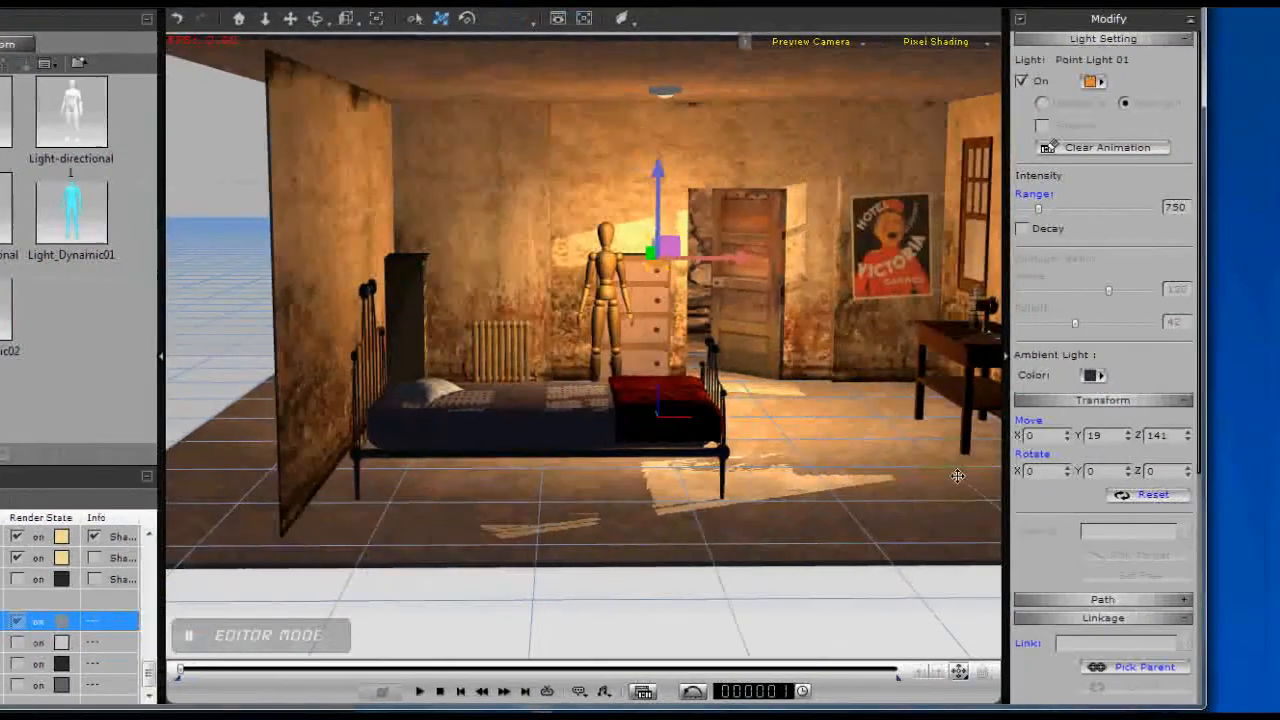
left_click_drag(733, 260, 790, 264)
right_click_drag(717, 293, 605, 330)
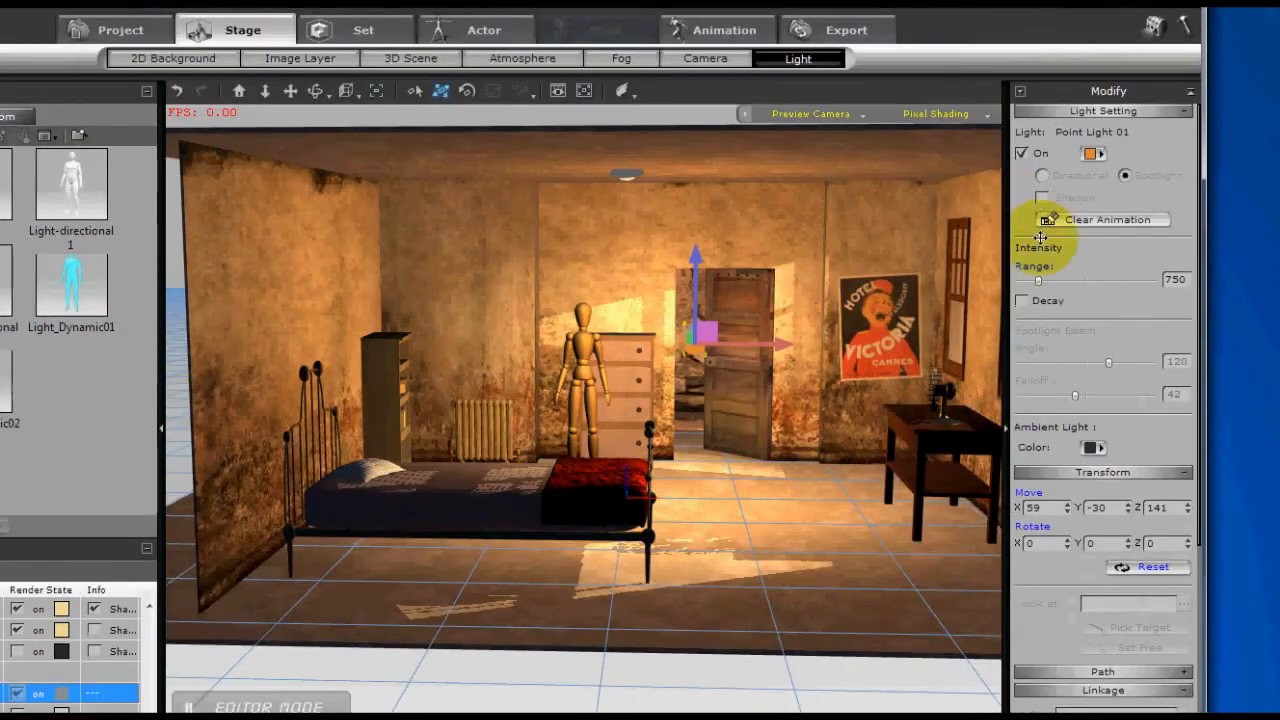
left_click(1022, 300)
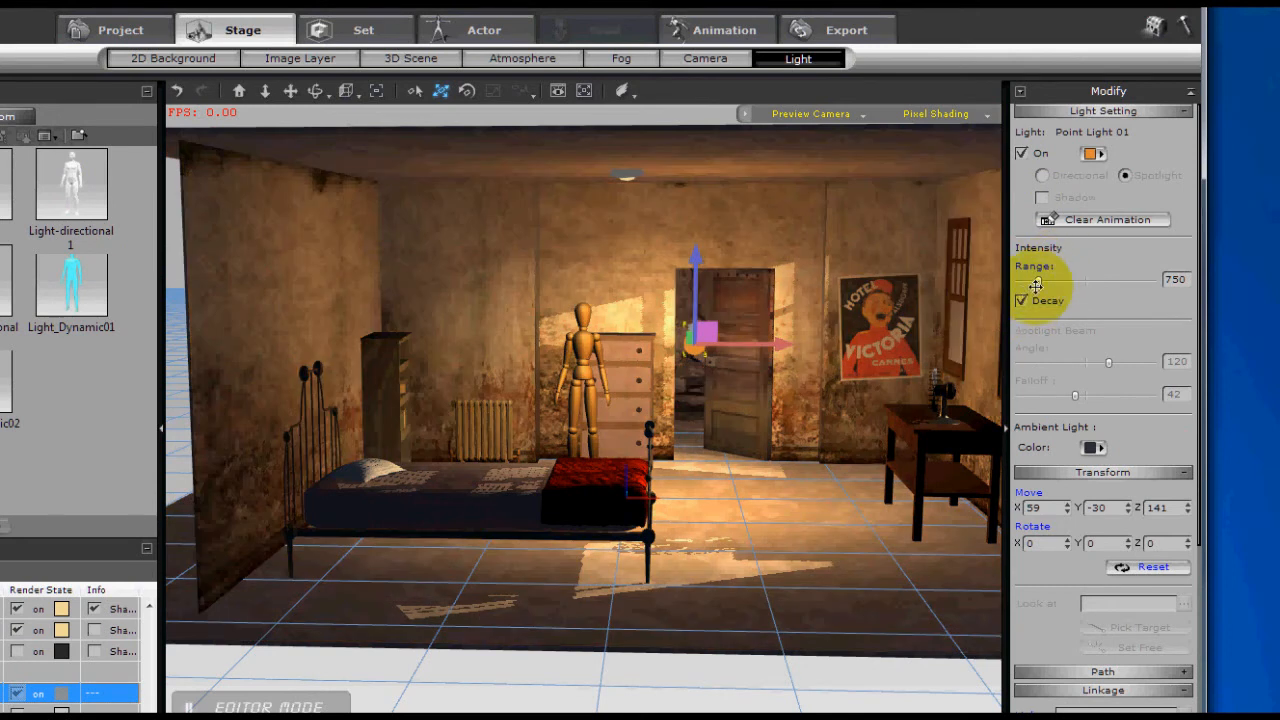
left_click_drag(1036, 277, 1026, 277)
Move Point Light 01 back through the open doorway and raise it to X 80, Y 353, Z 177
middle_click_drag(729, 381, 716, 343)
middle_click_drag(764, 383, 689, 357)
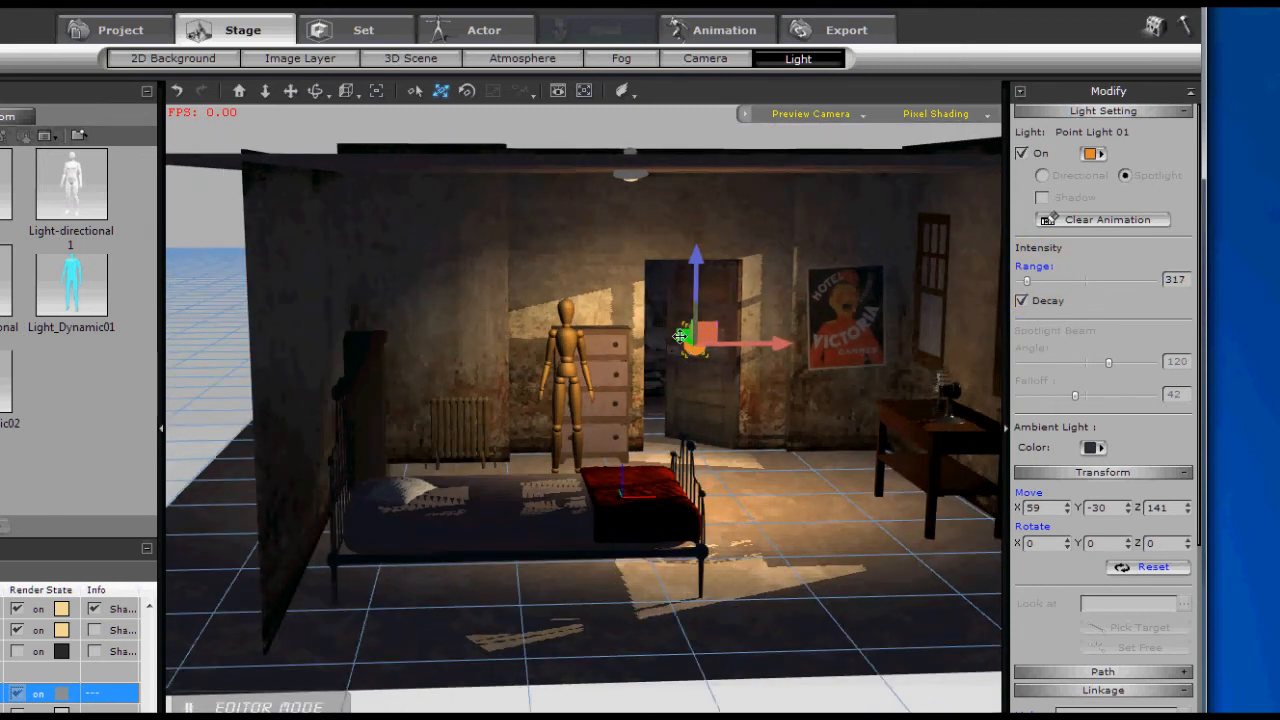
left_click_drag(663, 311, 458, 218)
middle_click_drag(519, 327, 506, 356)
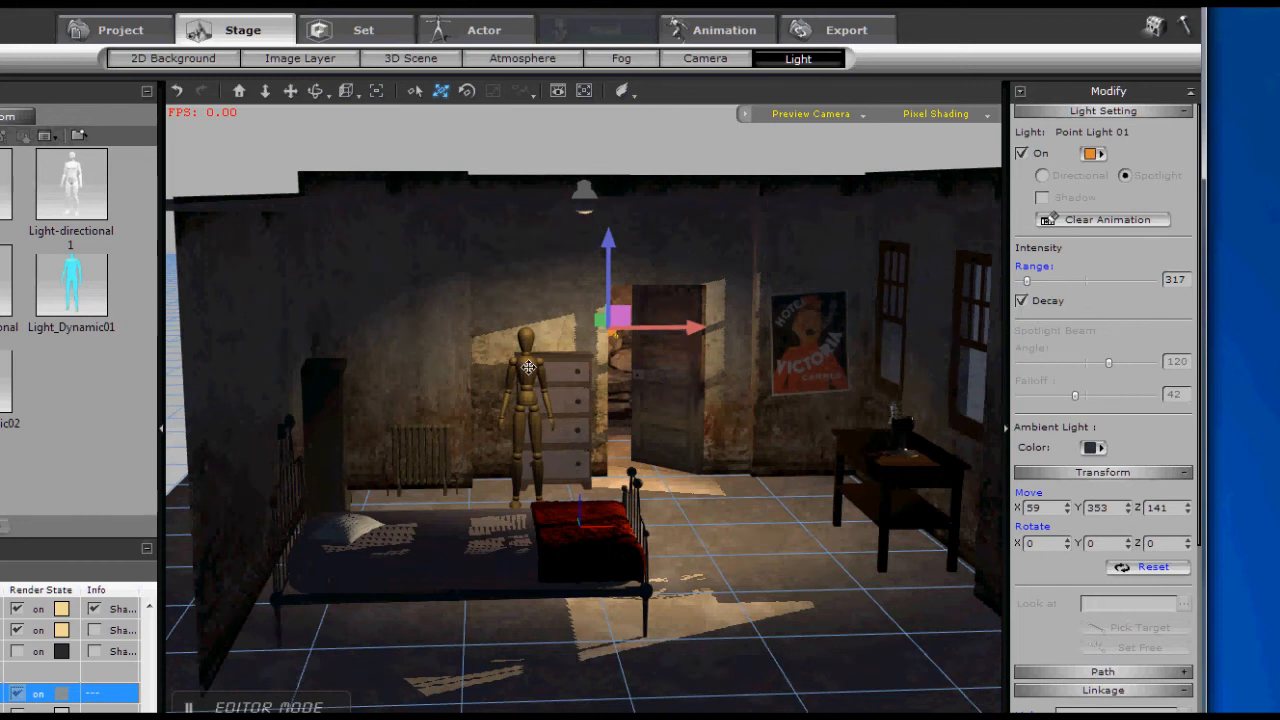
scroll(528, 367, "up", 5)
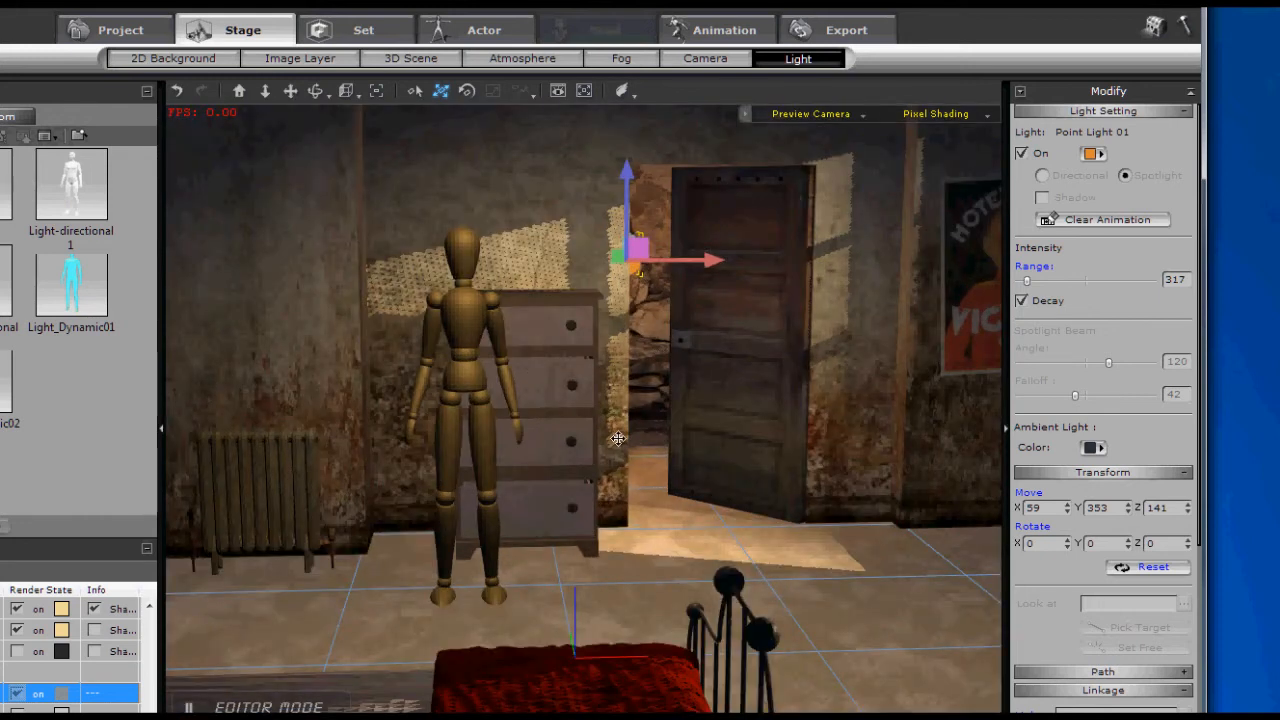
right_click_drag(618, 438, 665, 462)
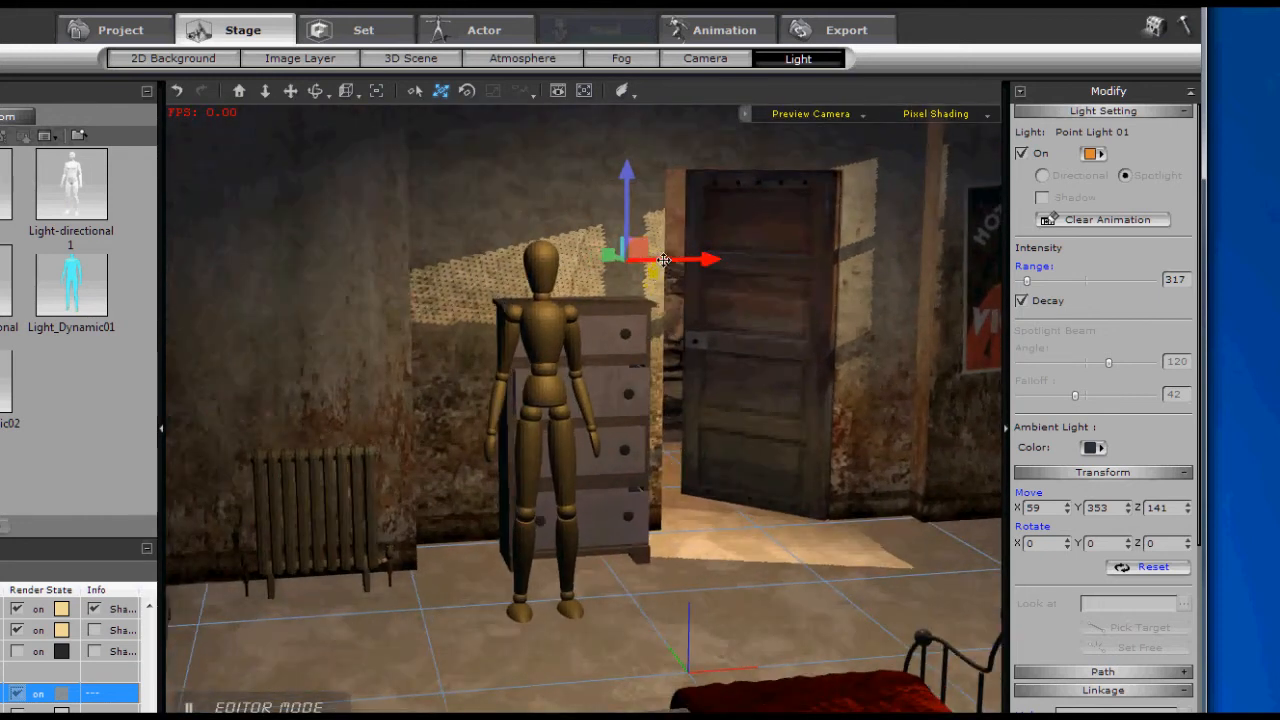
left_click_drag(666, 259, 686, 258)
left_click_drag(646, 217, 664, 183)
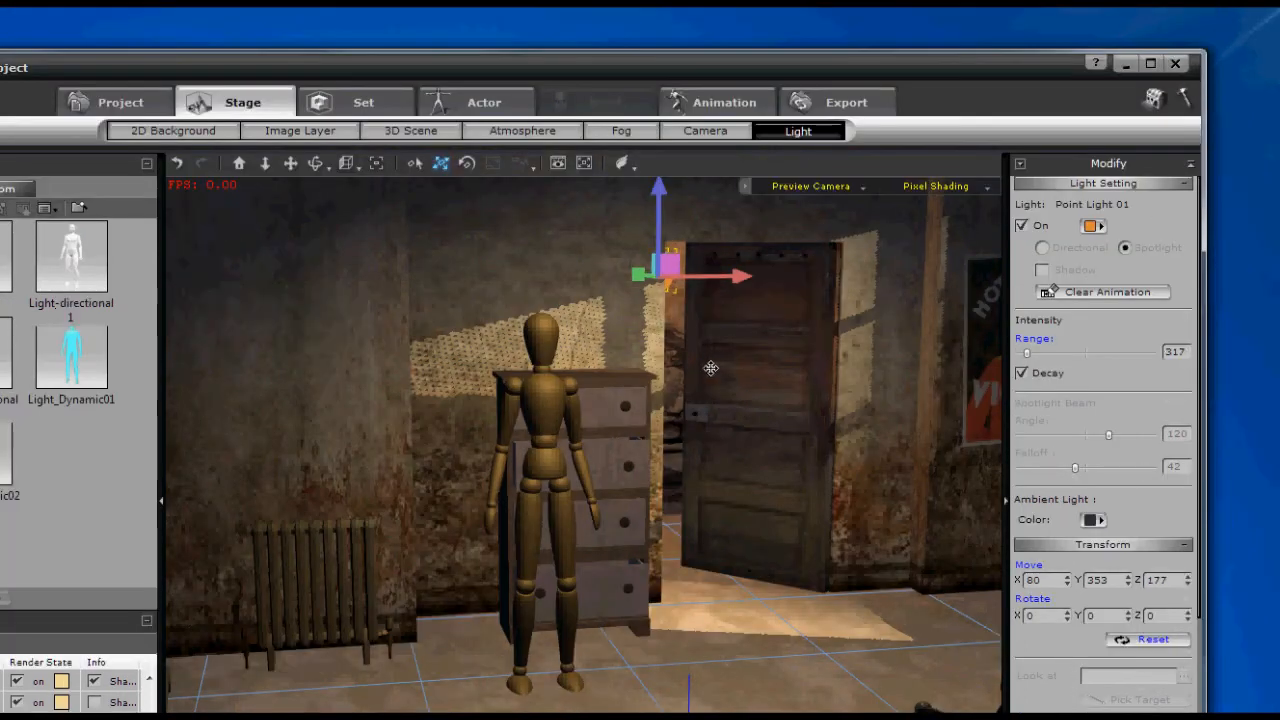
Rename Light03 as ROOM LIGHT and turn it off
right_click_drag(710, 368, 624, 334)
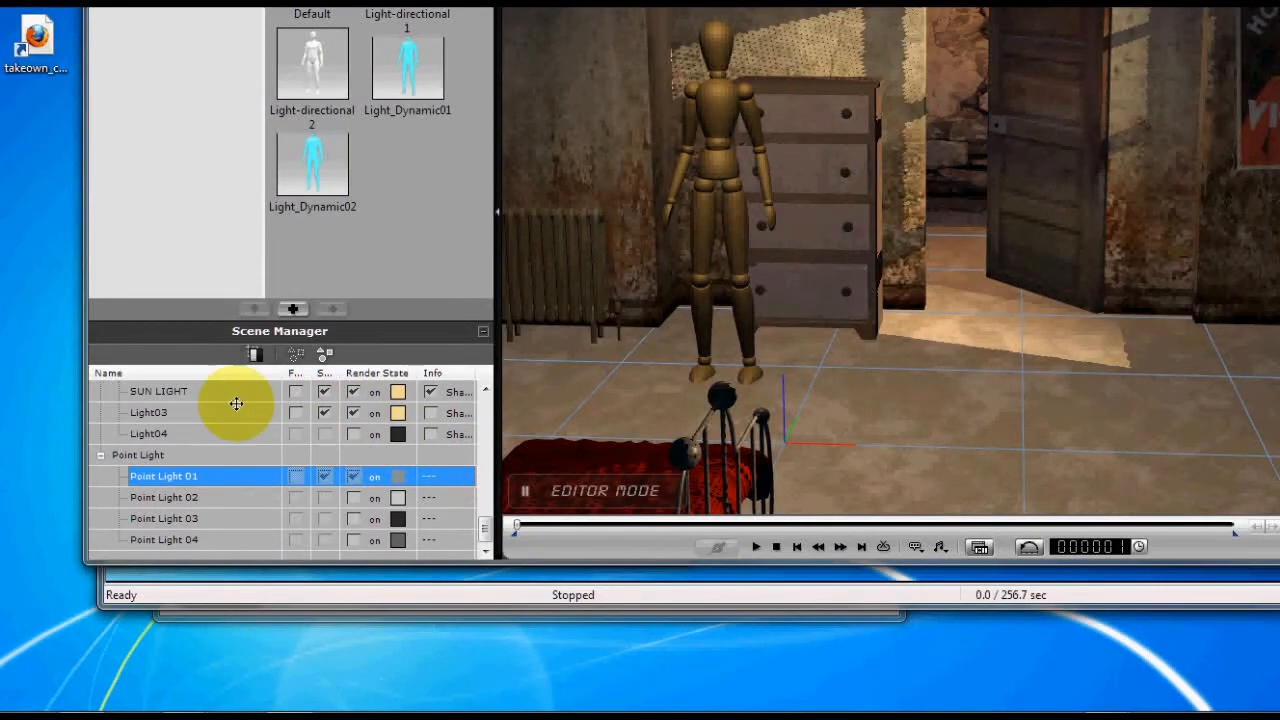
double_click(235, 407)
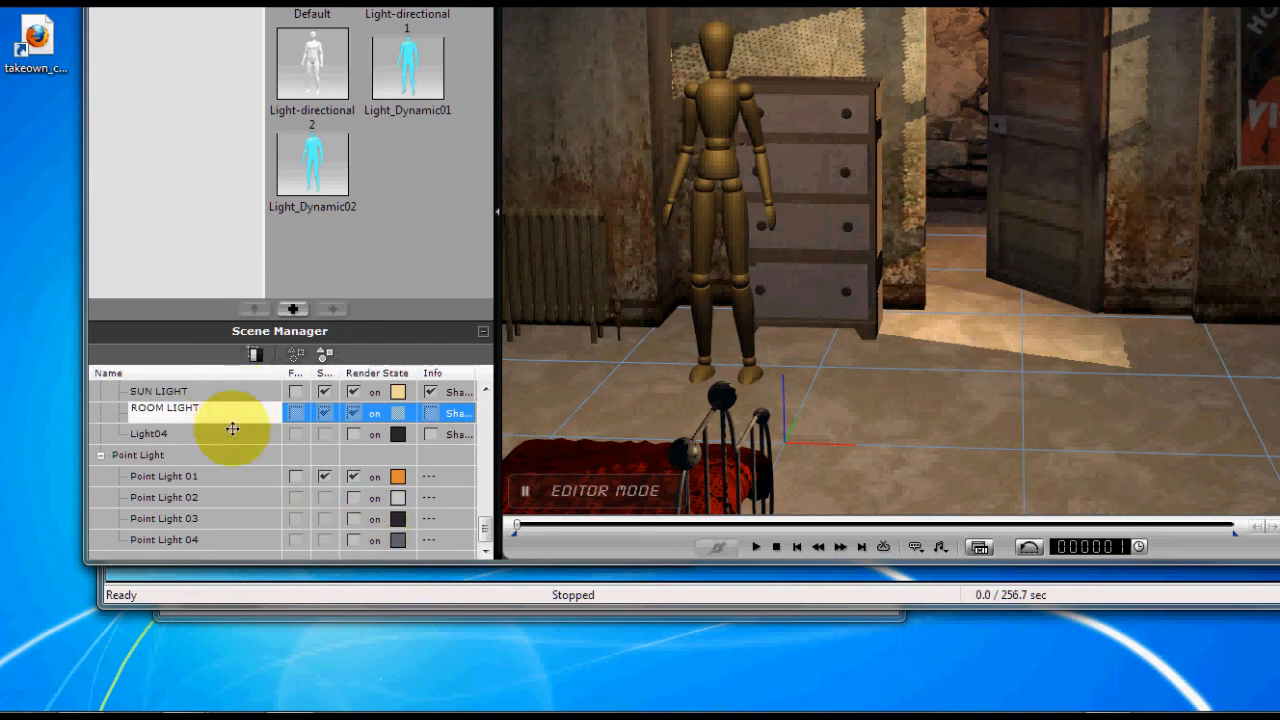
left_click(232, 431)
left_click(335, 410)
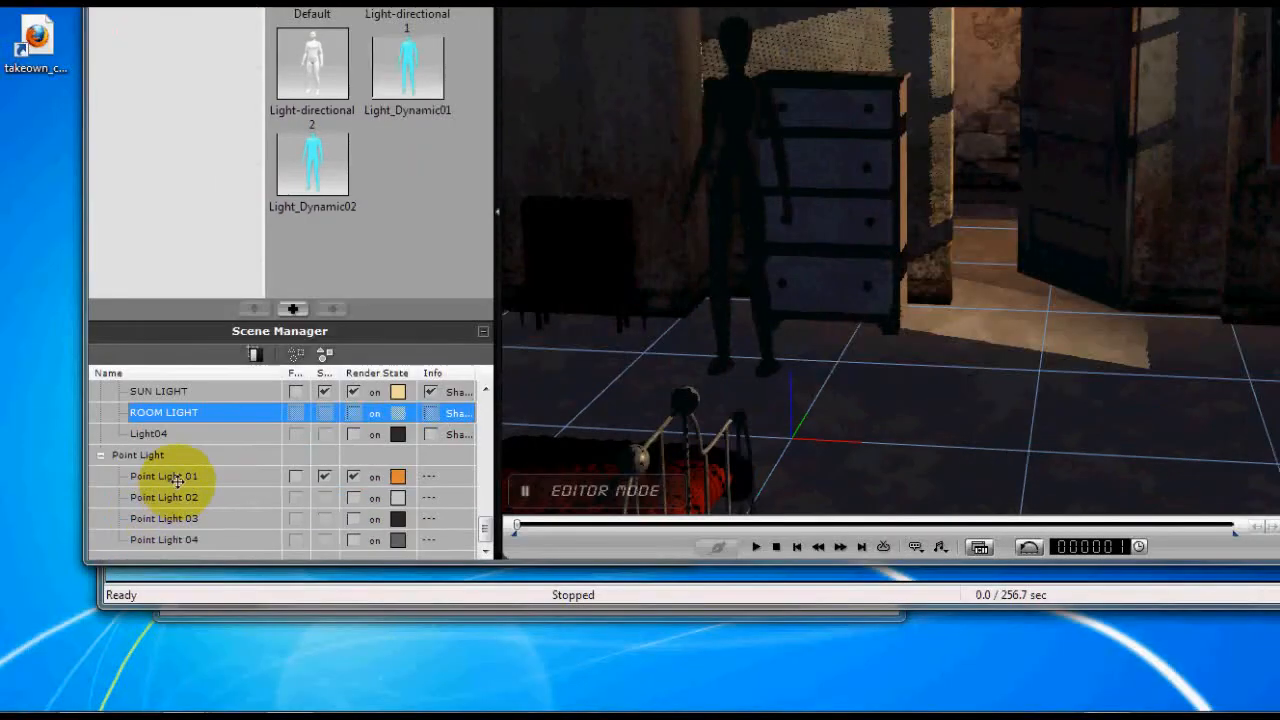
Fine-tune Point Light 01's X position behind the doorway and slightly reduce its range
left_click(108, 621)
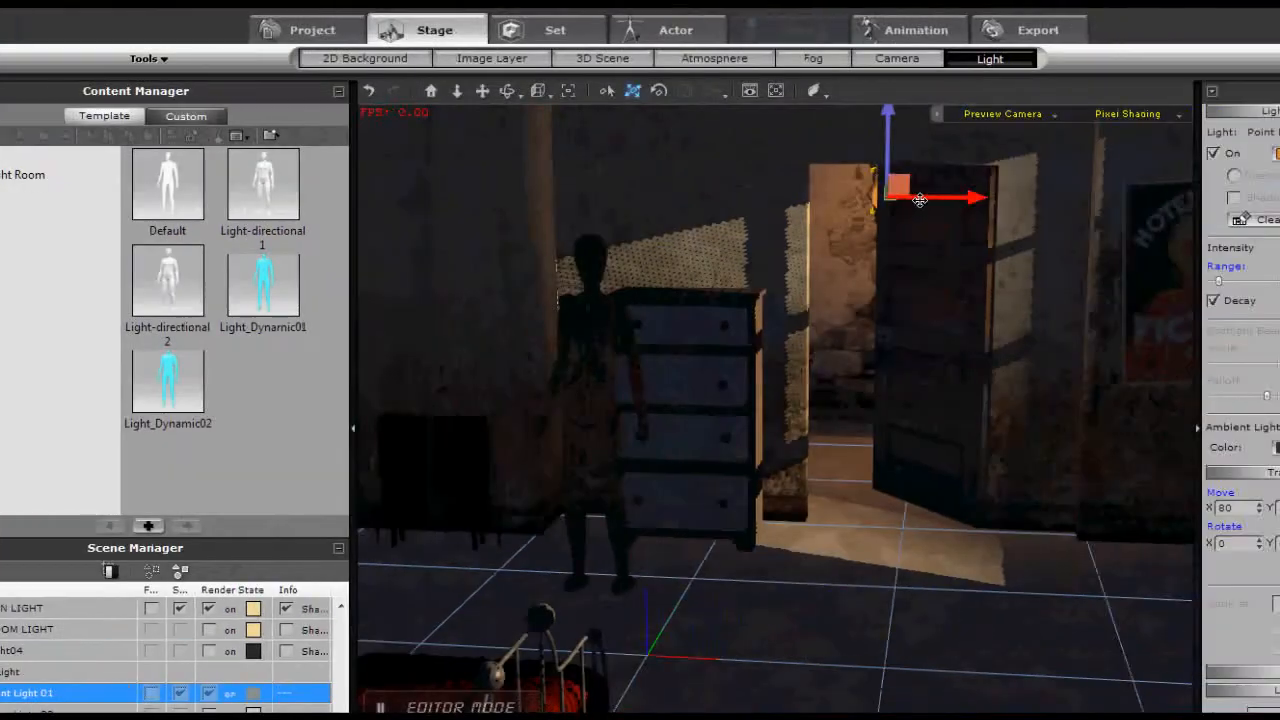
mouse_move(950, 202)
left_mouse_down()
mouse_move(979, 200)
mouse_move(892, 200)
mouse_move(962, 200)
left_mouse_up()
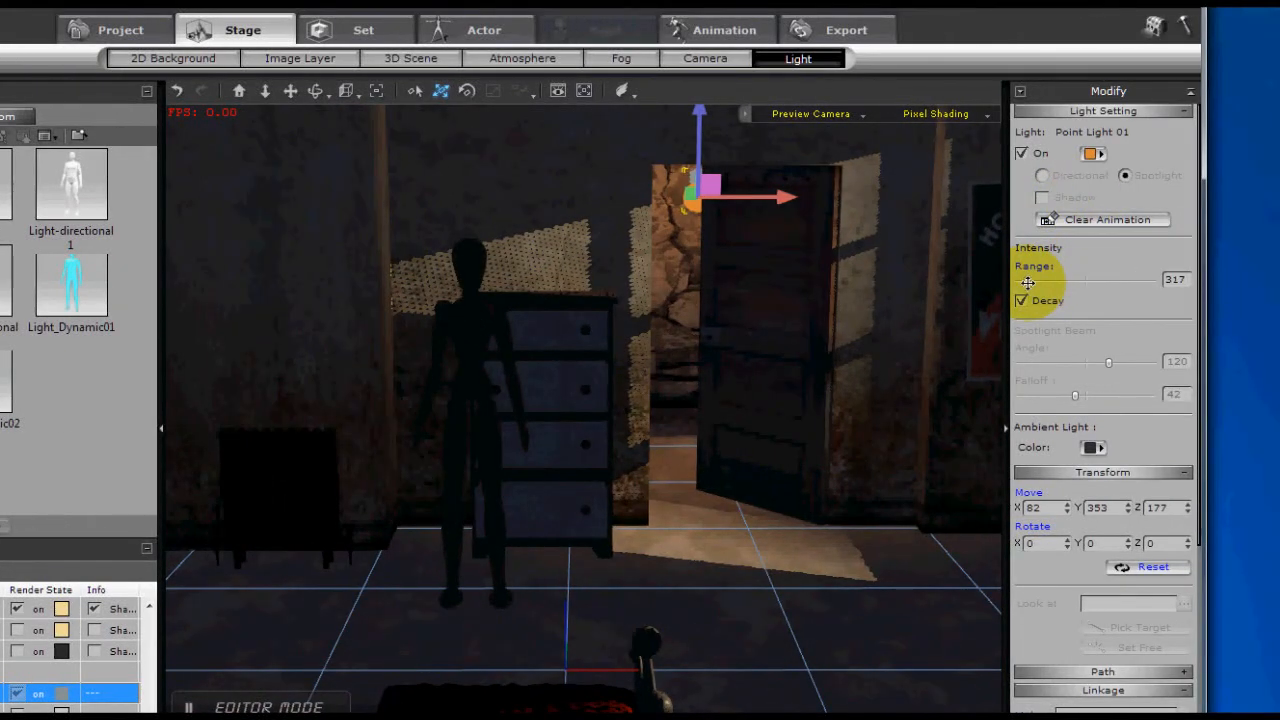
left_click_drag(1026, 284, 1023, 284)
middle_click_drag(800, 330, 721, 345)
left_click_drag(757, 199, 721, 199)
Rename Point Light 01 as HALL LIGHT and turn ROOM LIGHT back on
double_click(165, 470)
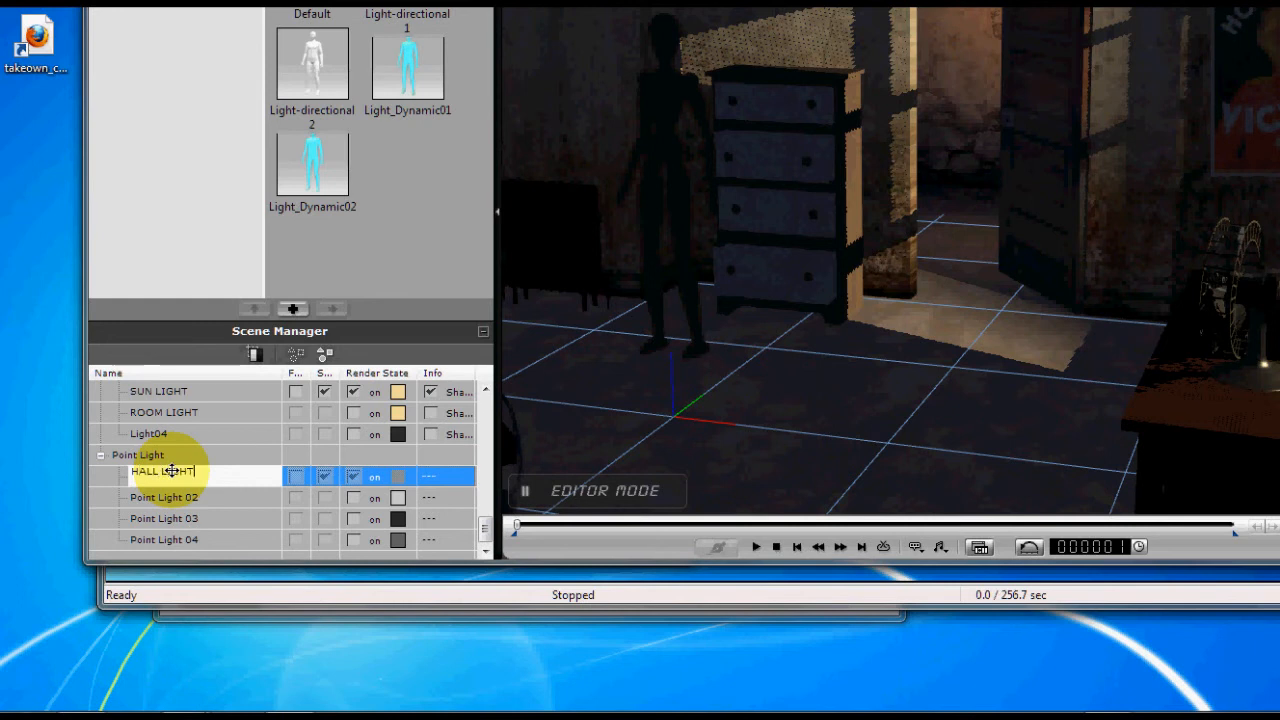
key("Return")
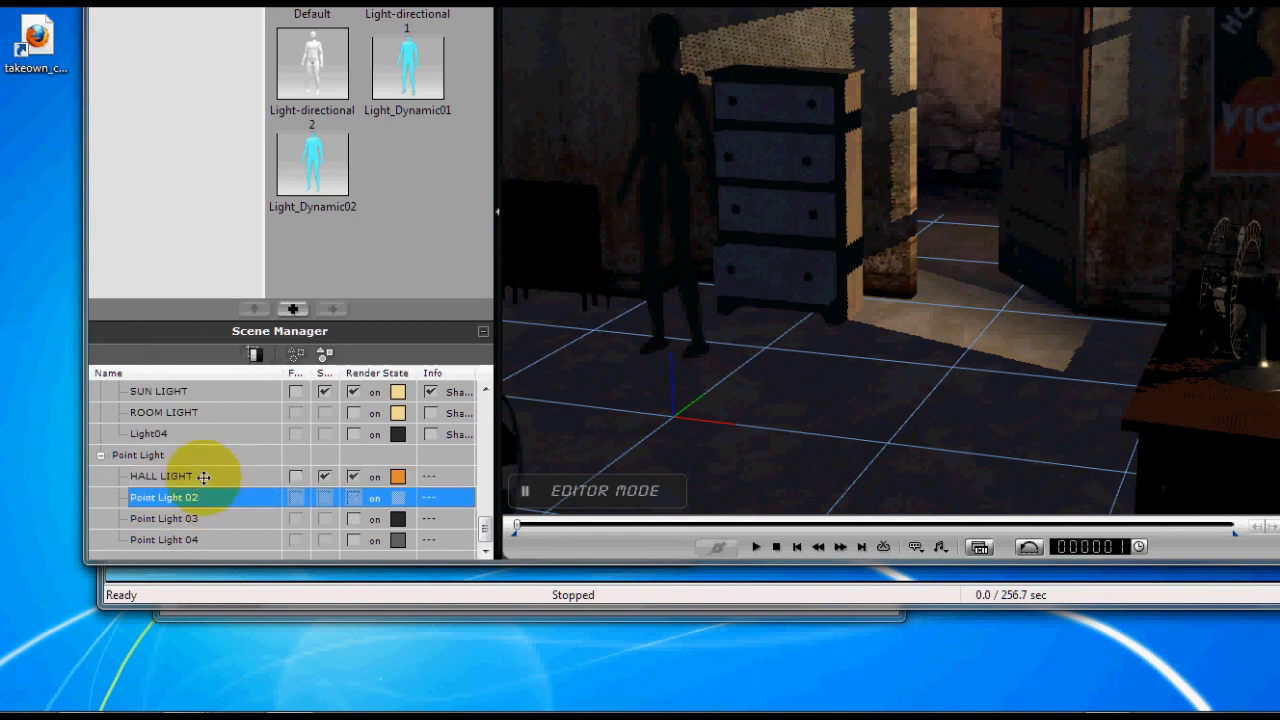
left_click(326, 413)
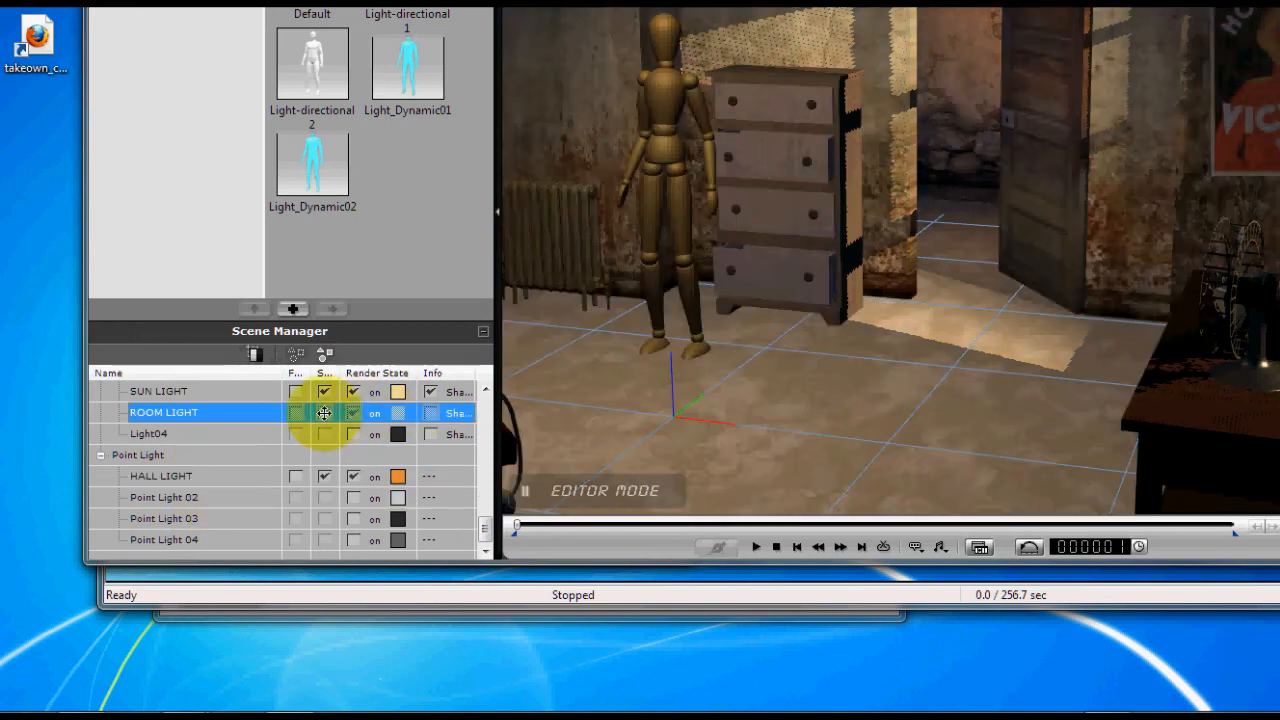
Add a CrabApple Flowers B tree from the tree library outside the windowed wall at about X 427, Y -155
left_click_drag(679, 339, 610, 325)
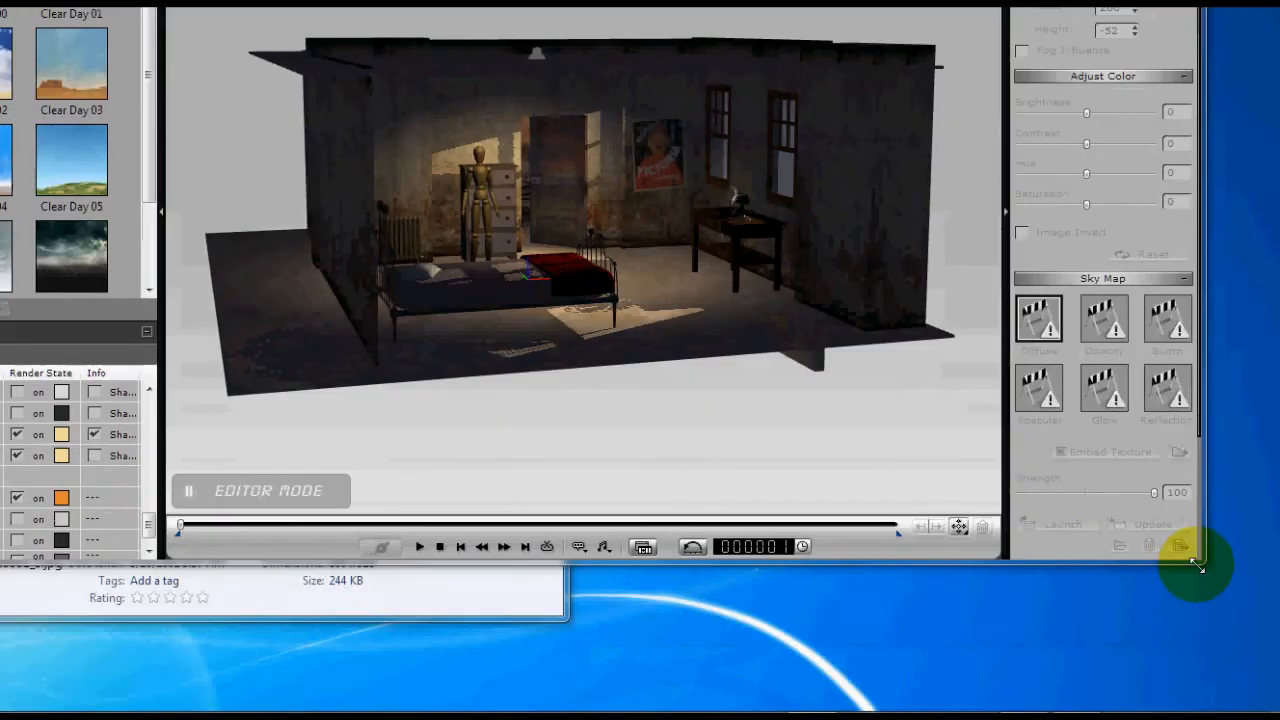
left_click_drag(1198, 566, 1201, 567)
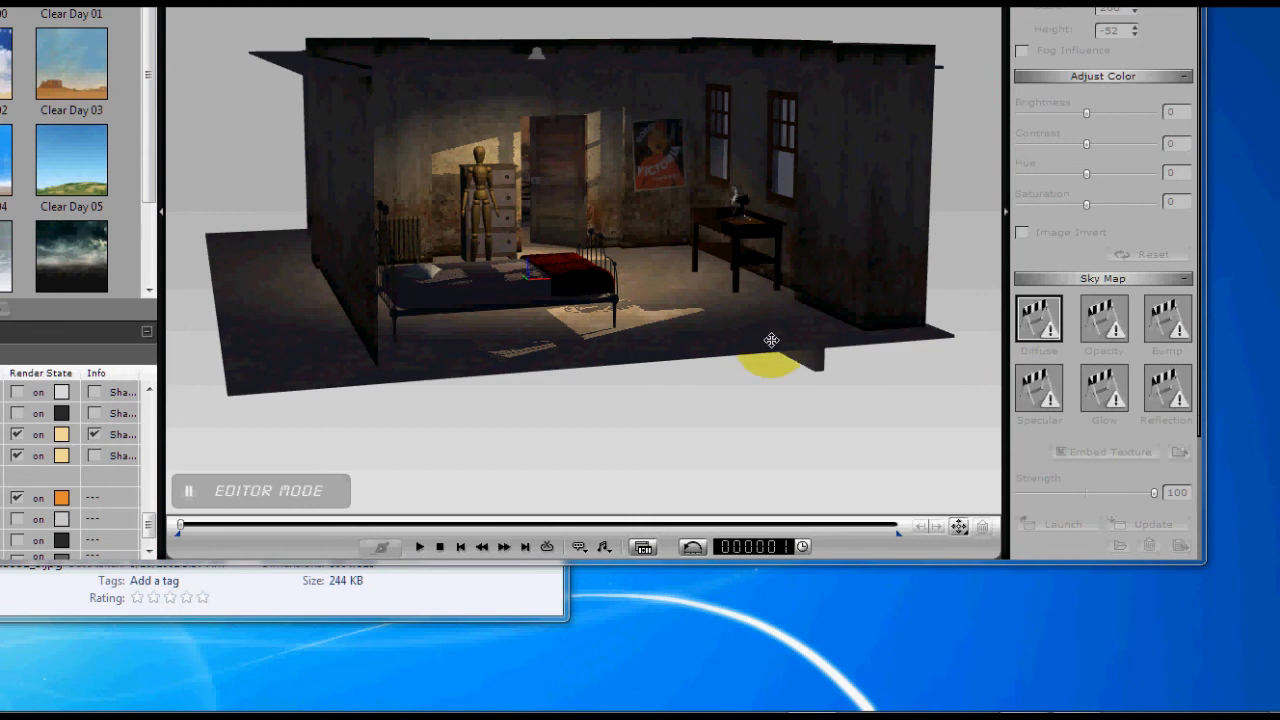
left_click_drag(675, 365, 651, 331)
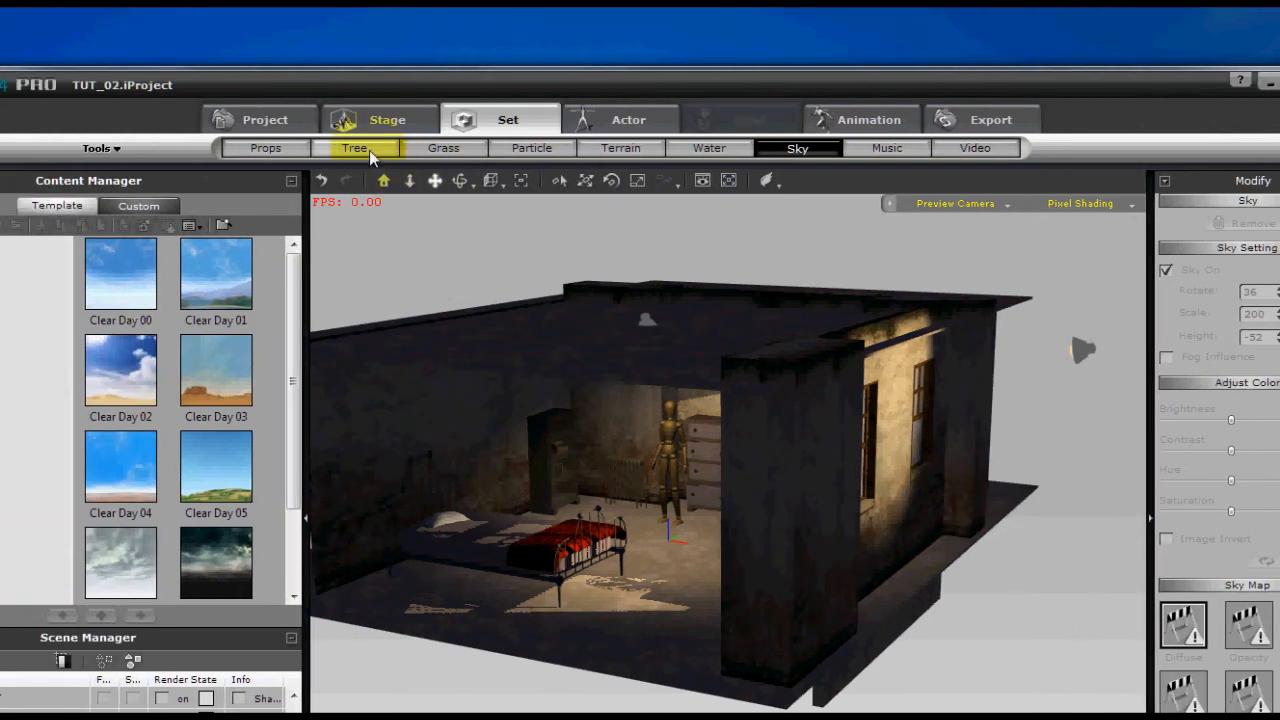
left_click(225, 148)
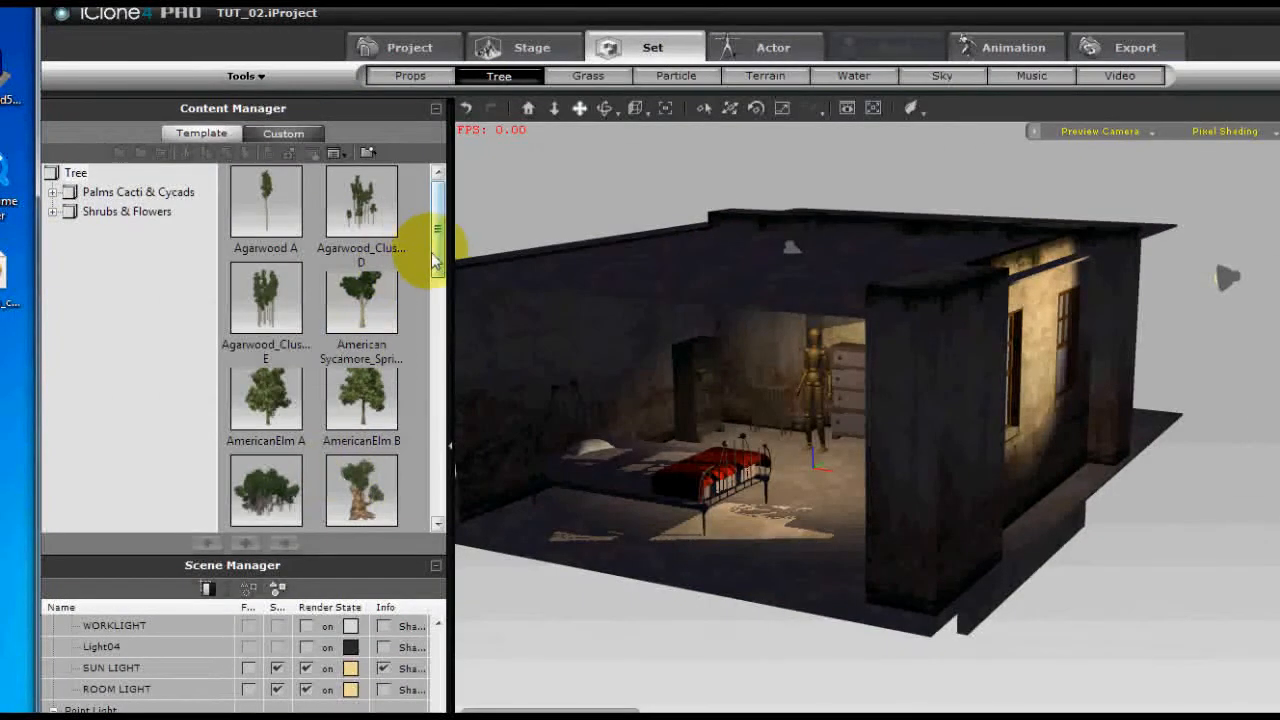
left_click_drag(293, 323, 290, 357)
left_click_drag(437, 285, 391, 458)
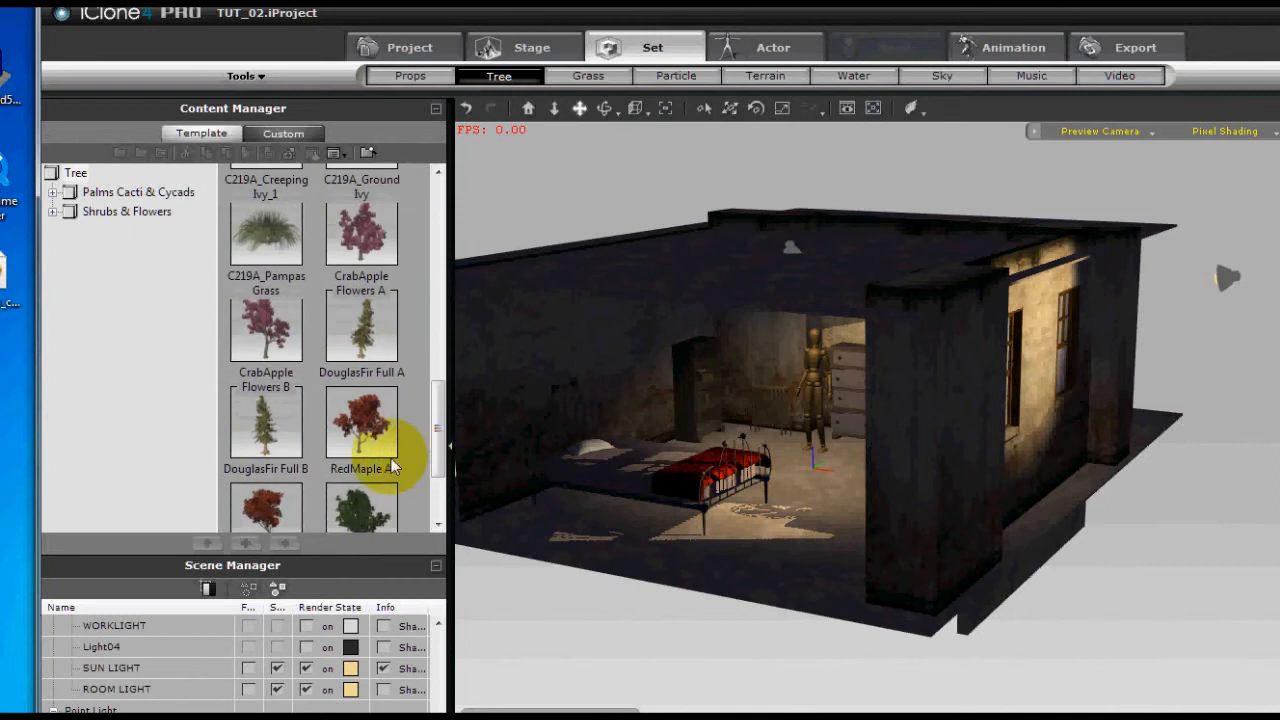
left_click_drag(308, 345, 1139, 559)
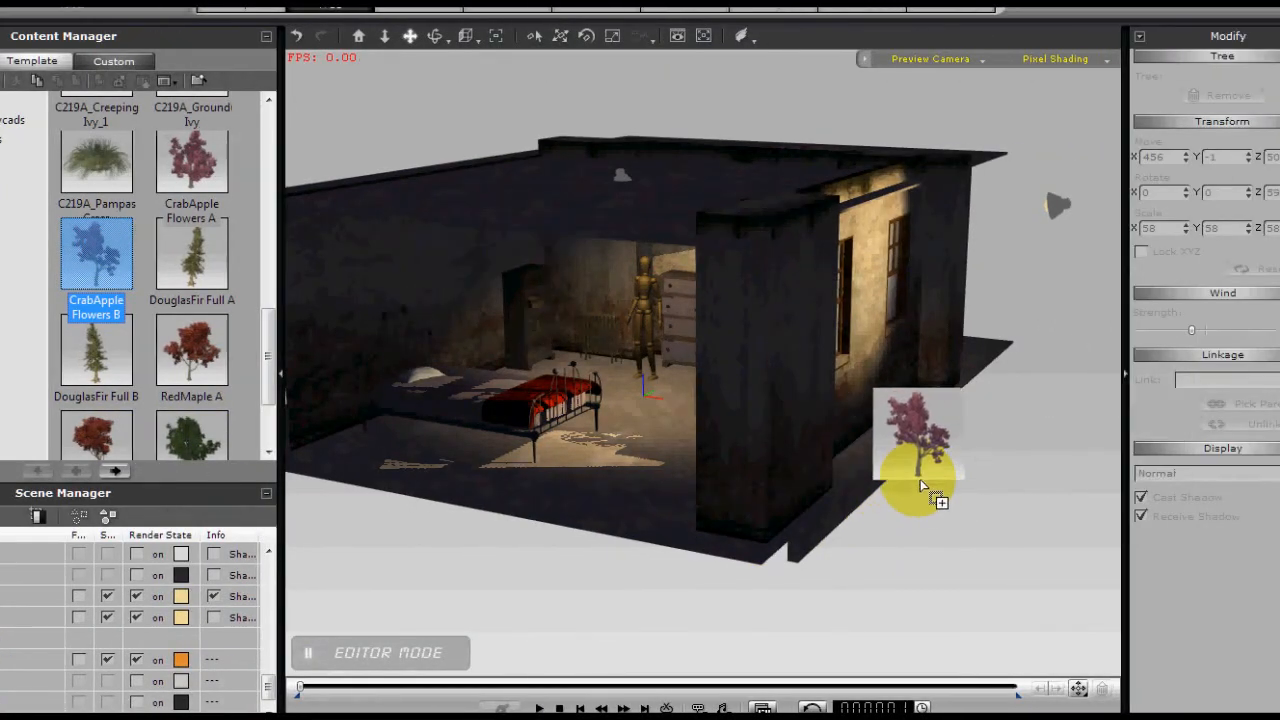
left_click_drag(921, 486, 910, 487)
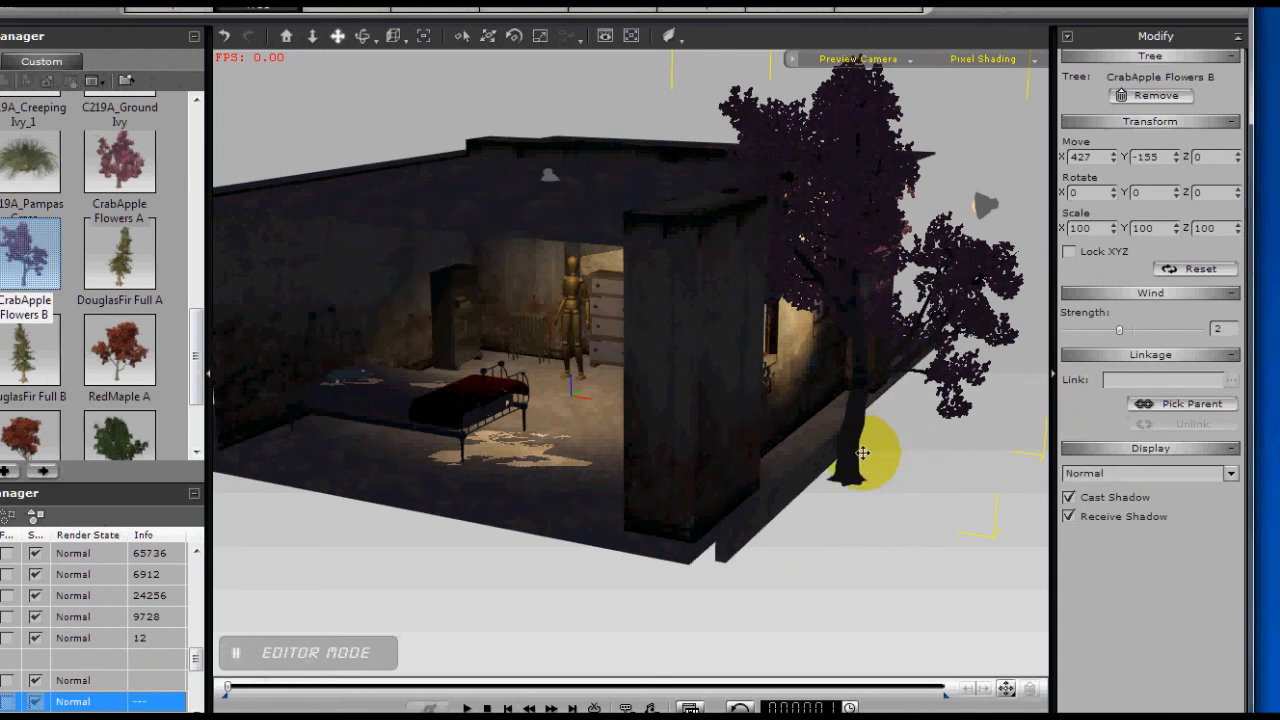
Scale the crab apple tree to 60 on all axes and rotate it to Z 42
key("r")
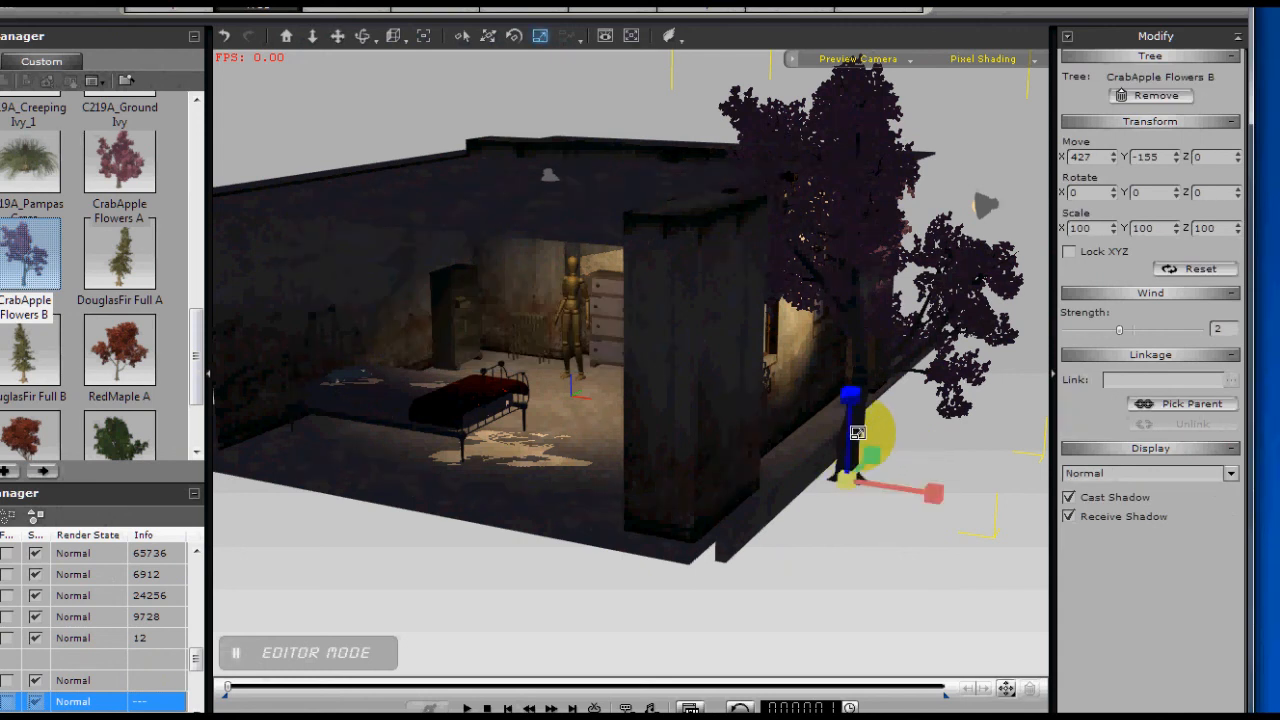
left_click_drag(845, 480, 849, 506)
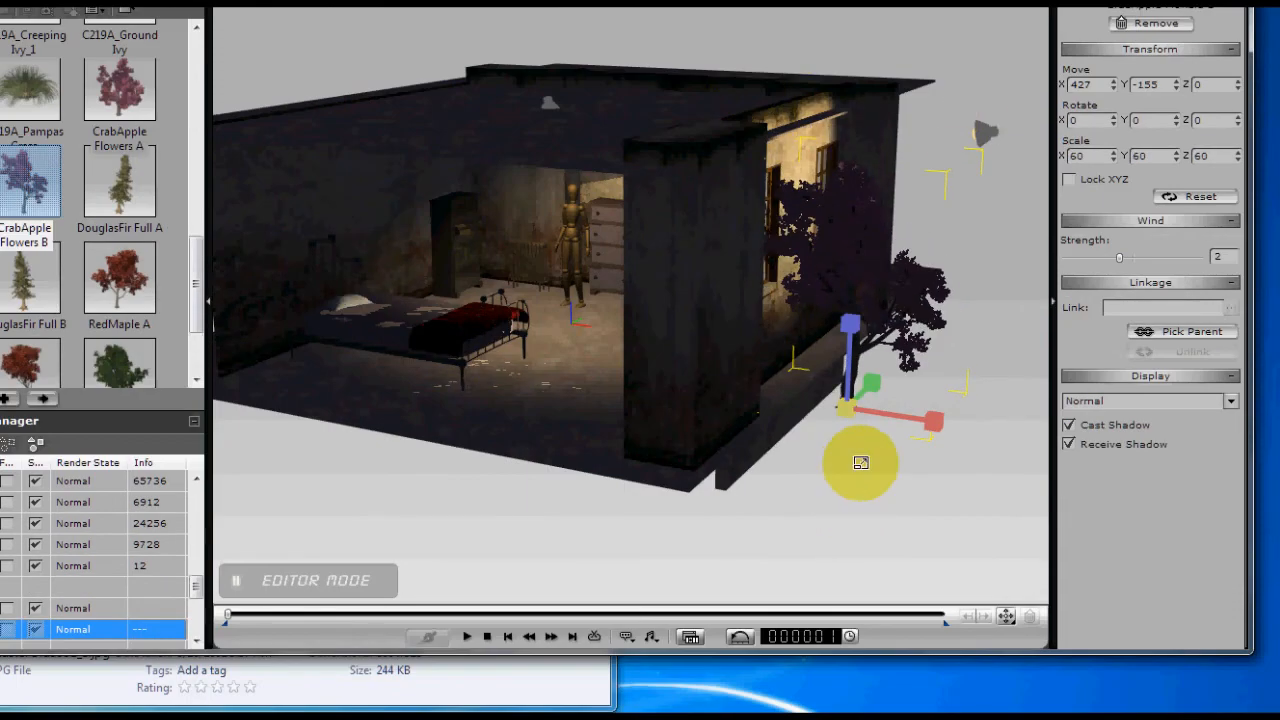
key("e")
mouse_move(871, 437)
left_mouse_down()
mouse_move(898, 430)
mouse_move(889, 423)
left_mouse_up()
key("w")
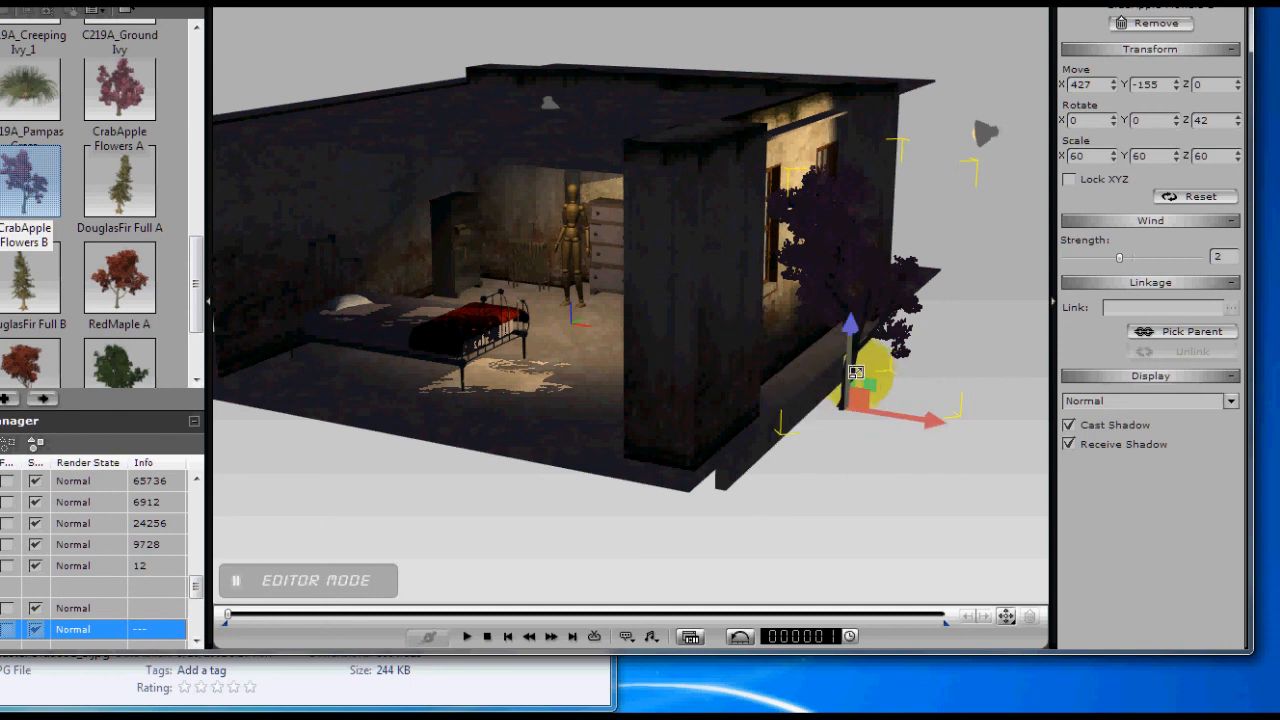
Reposition the crab apple tree outside the windowed wall to about X 458, Y -5, Z 4
left_click_drag(852, 367, 868, 339)
mouse_move(754, 398)
left_mouse_down()
mouse_move(1000, 398)
mouse_move(740, 391)
mouse_move(791, 381)
mouse_move(768, 410)
left_mouse_up()
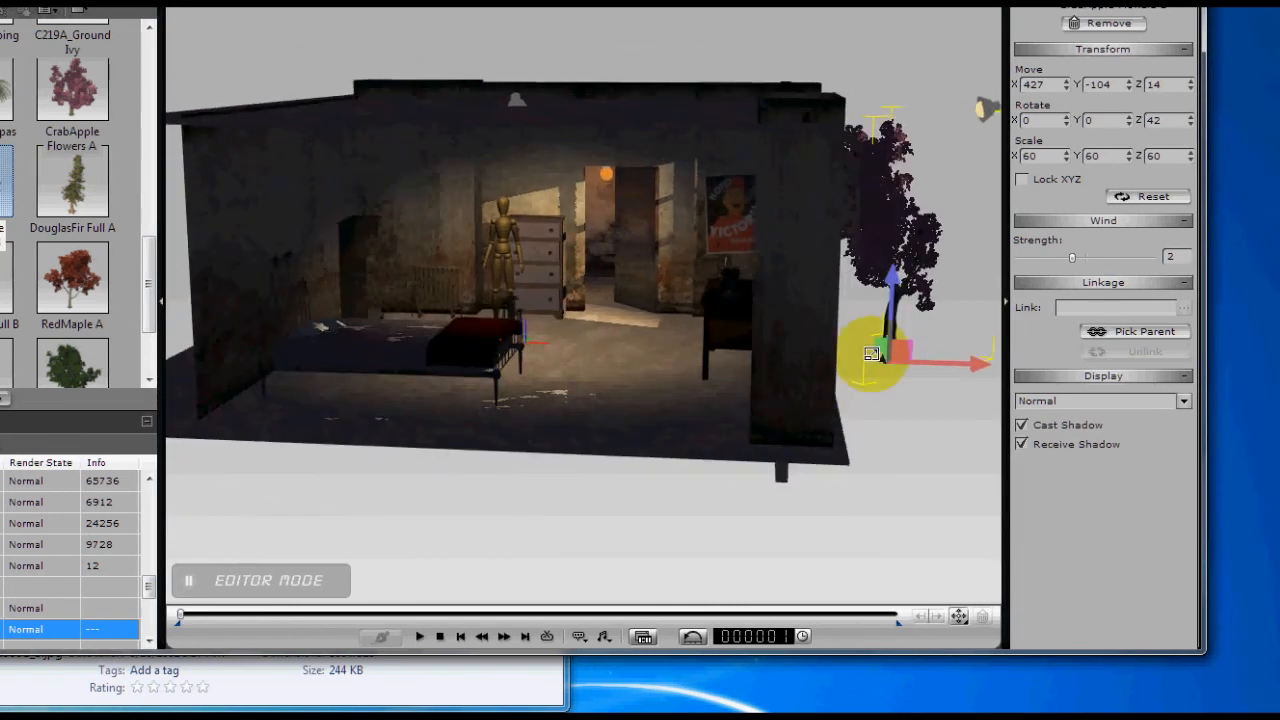
left_click_drag(870, 340, 801, 228)
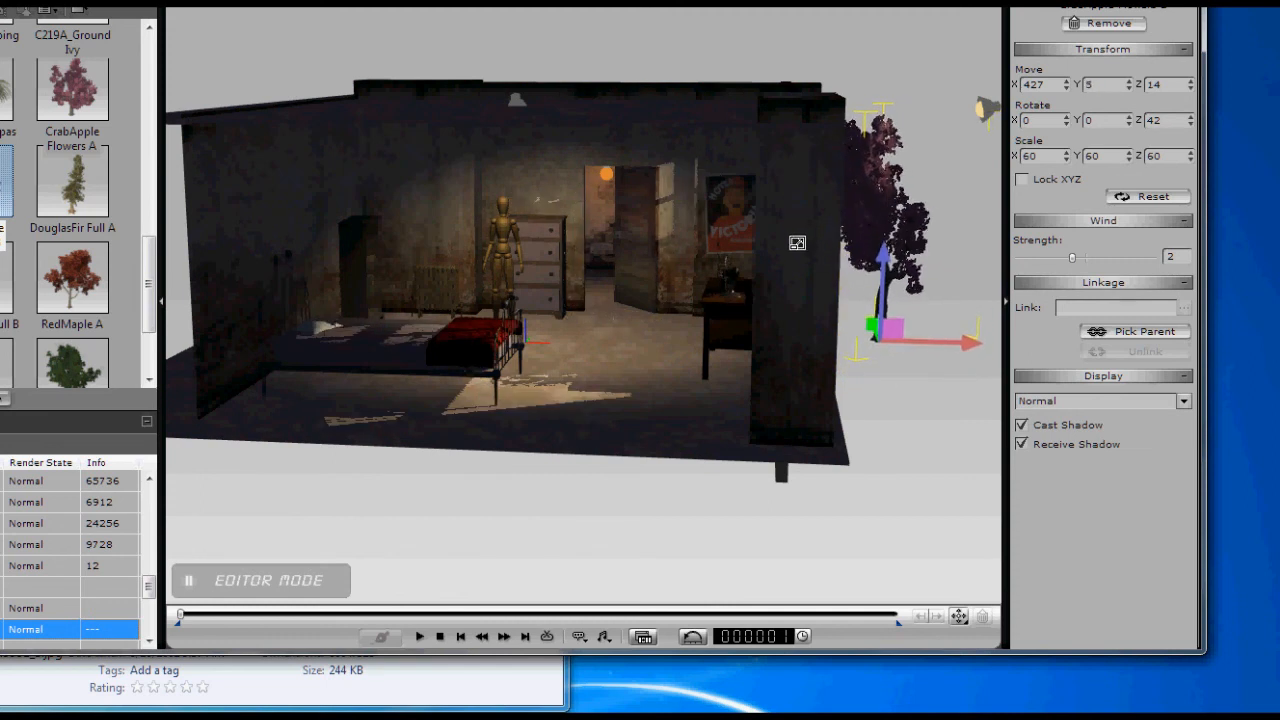
left_click_drag(888, 254, 889, 285)
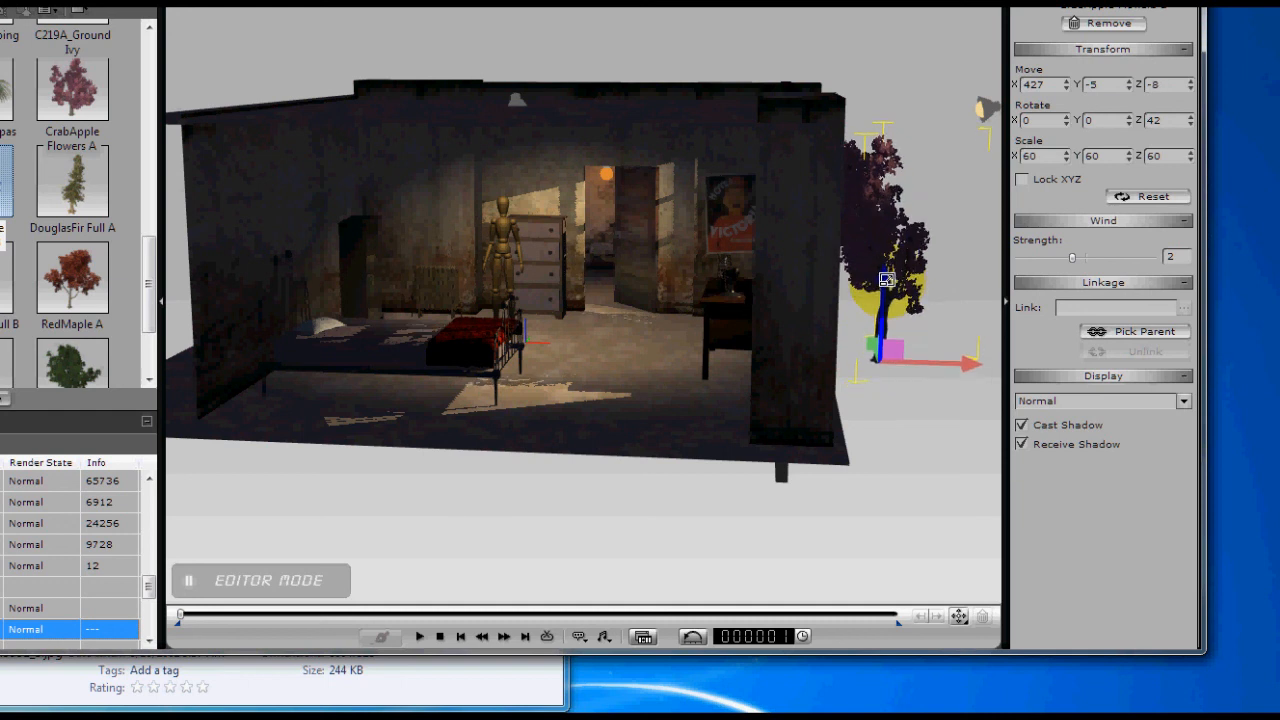
left_click_drag(917, 355, 907, 286)
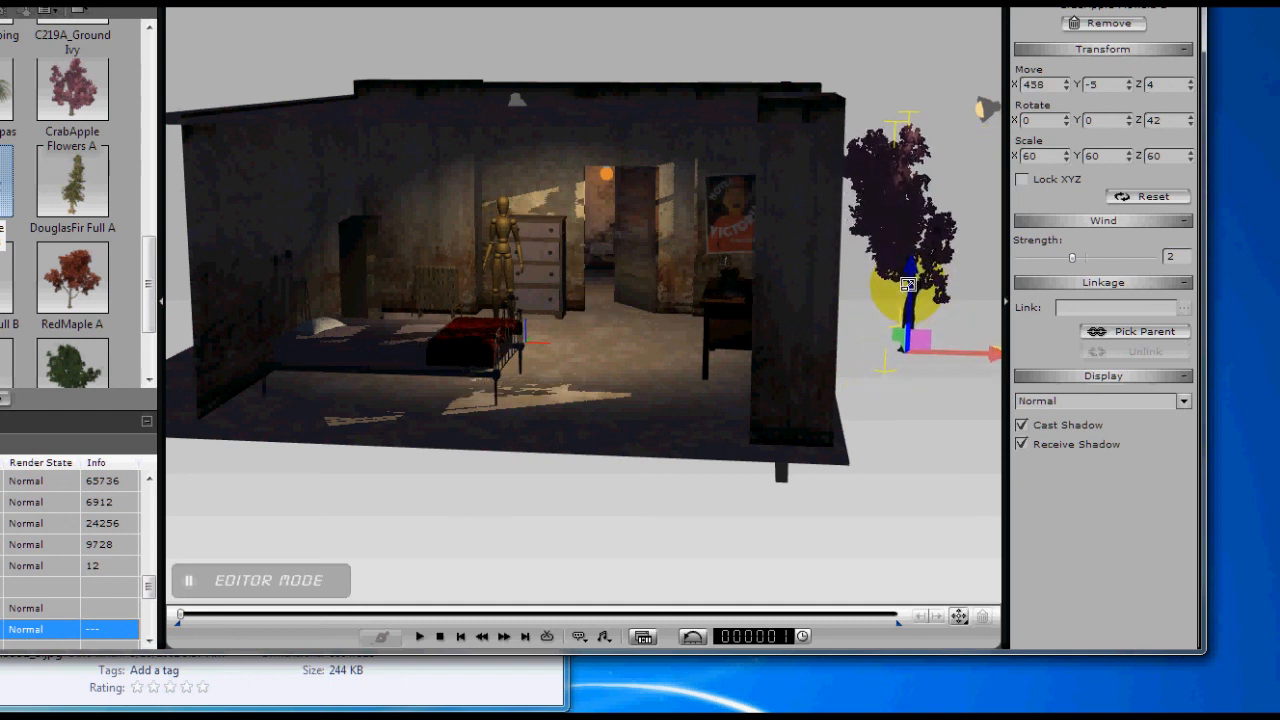
Play the scene with the room interior in close view to examine the tree's wind-blown shadows, and stop playback
left_click_drag(662, 433, 705, 421)
scroll(695, 422, "up", 10)
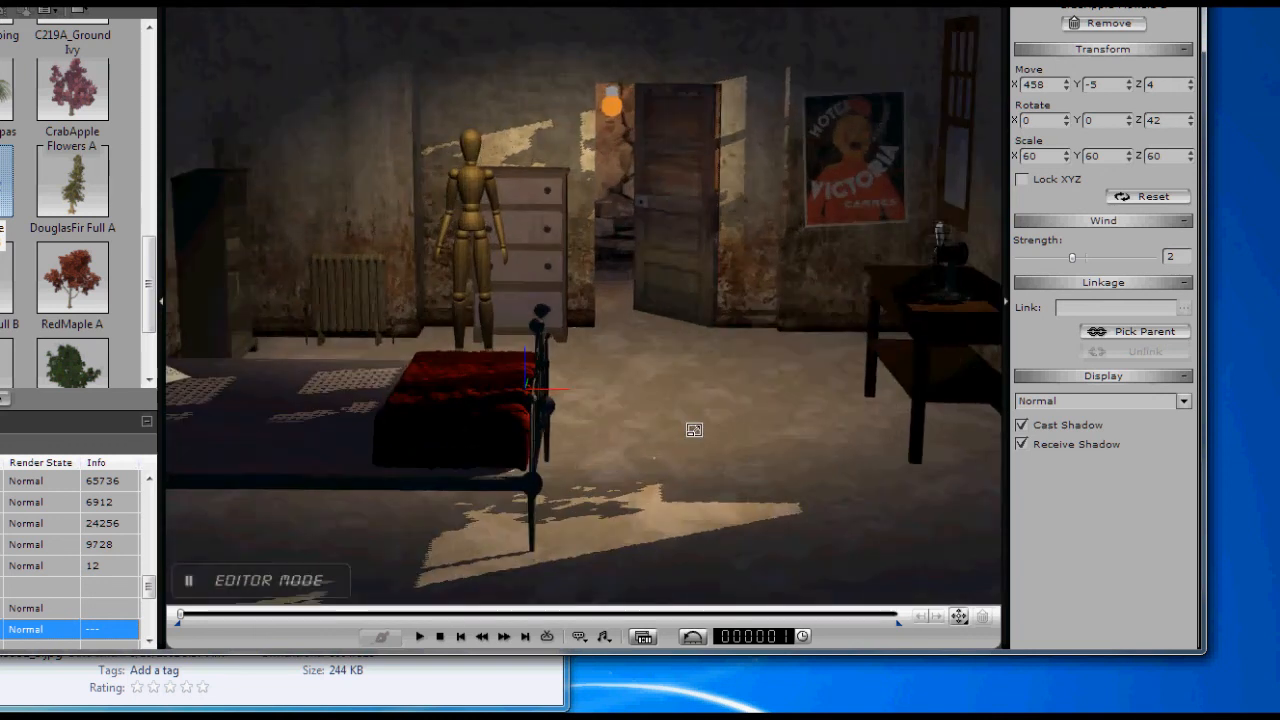
mouse_move(770, 444)
left_mouse_down()
mouse_move(729, 449)
mouse_move(769, 449)
left_mouse_up()
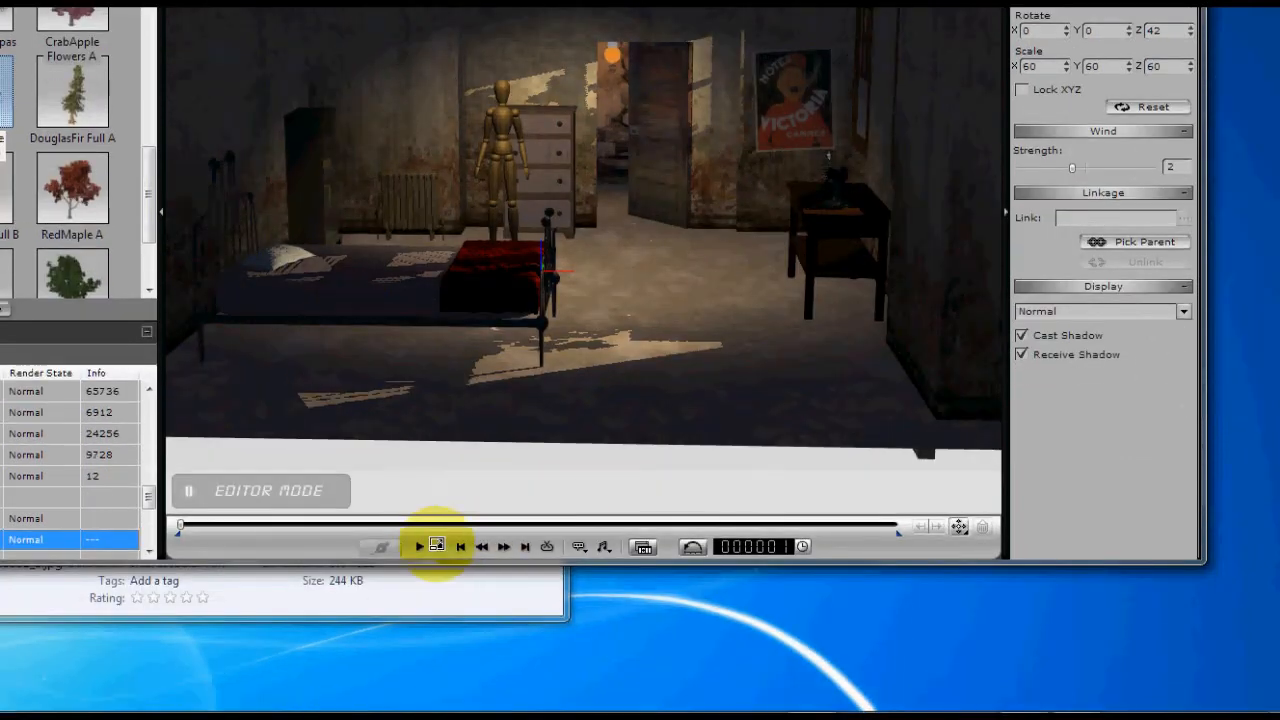
left_click(421, 546)
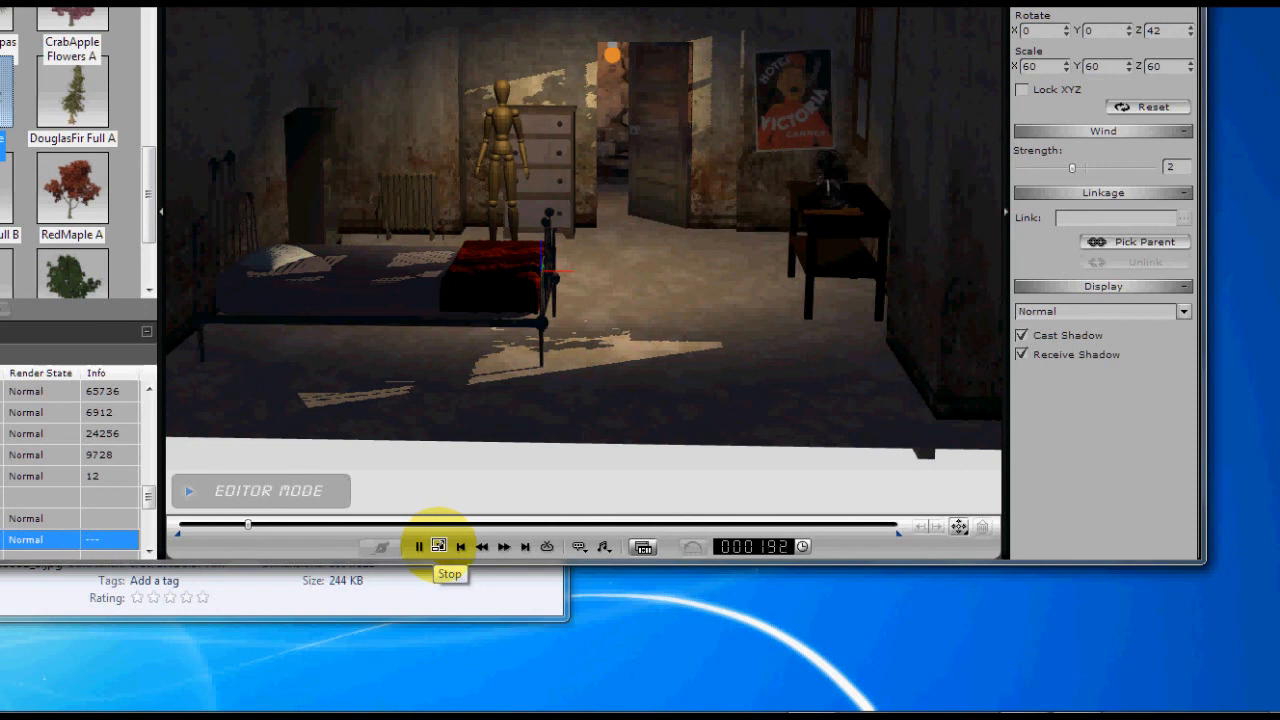
left_click(438, 546)
left_click_drag(764, 325, 706, 364)
scroll(705, 364, "down", 2)
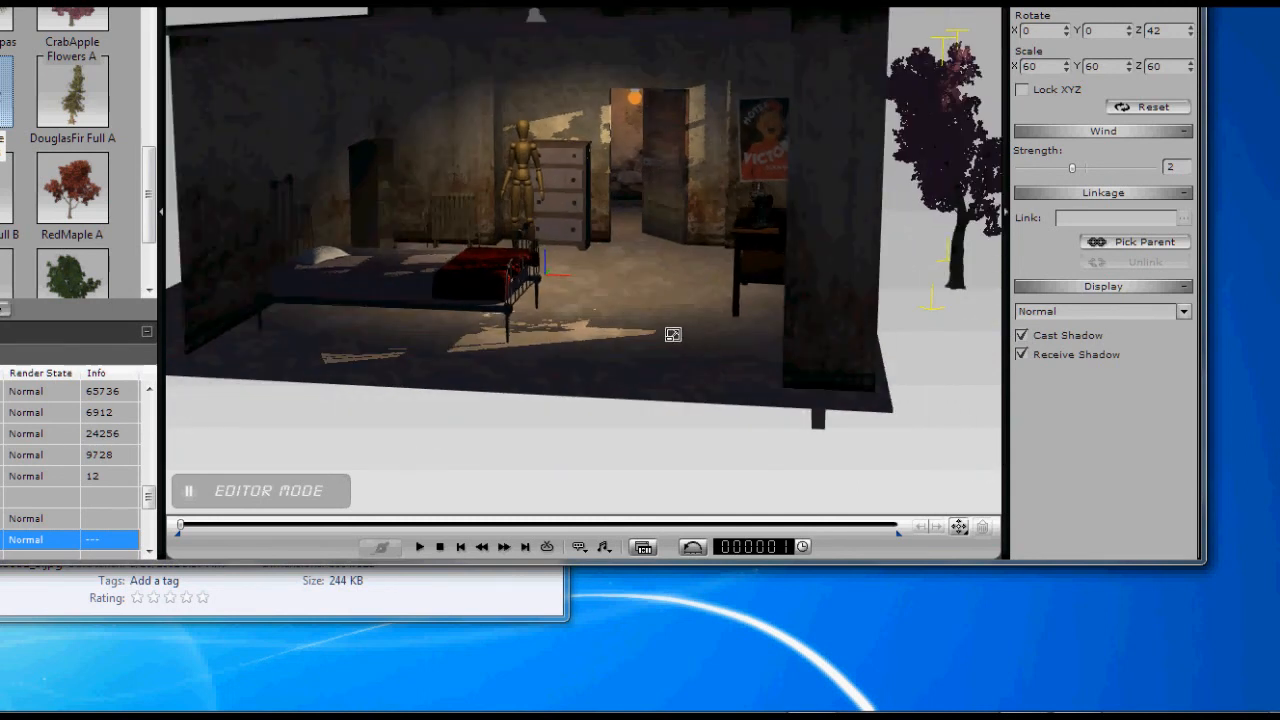